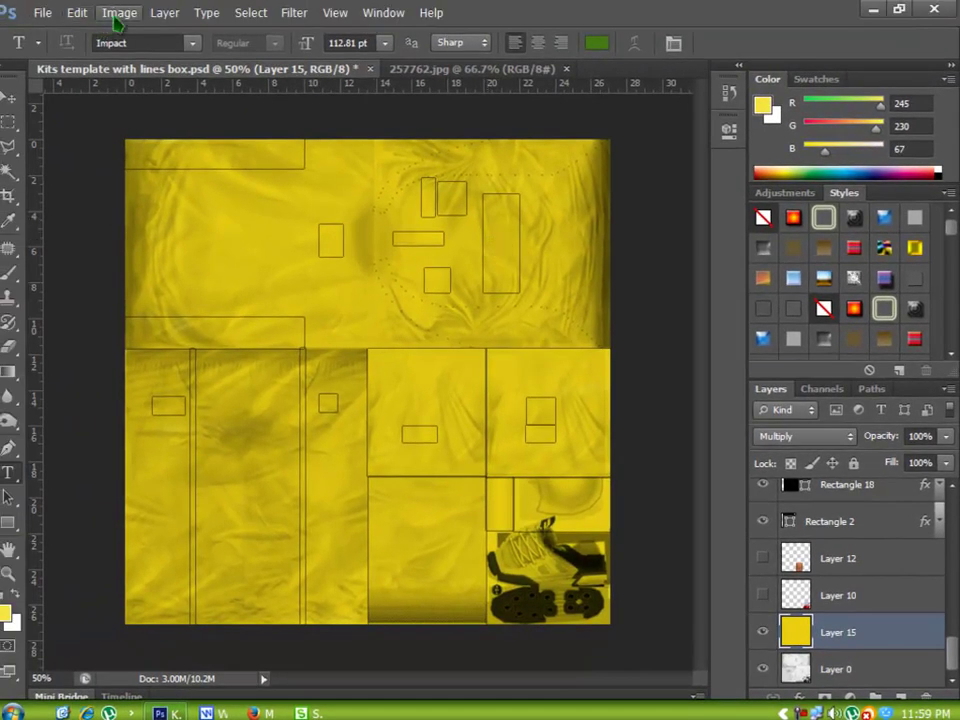
Step: Rotate the whole kit template canvas 90° clockwise
{"action": "left_click", "coordinate": [115, 15]}
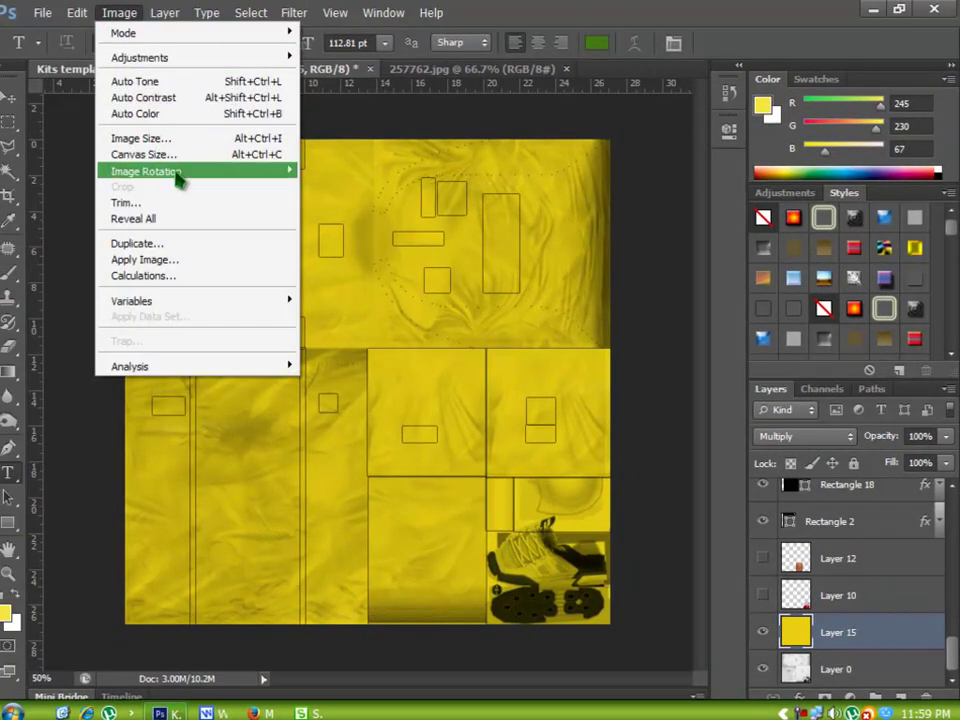
{"action": "mouse_move", "coordinate": [165, 174]}
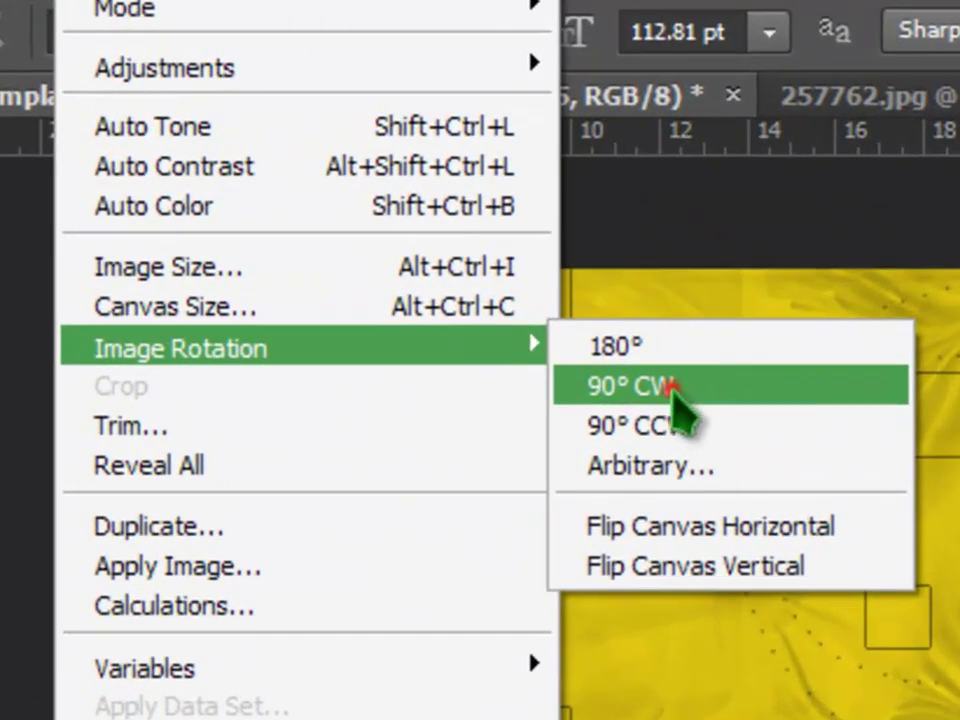
{"action": "left_click", "coordinate": [671, 386]}
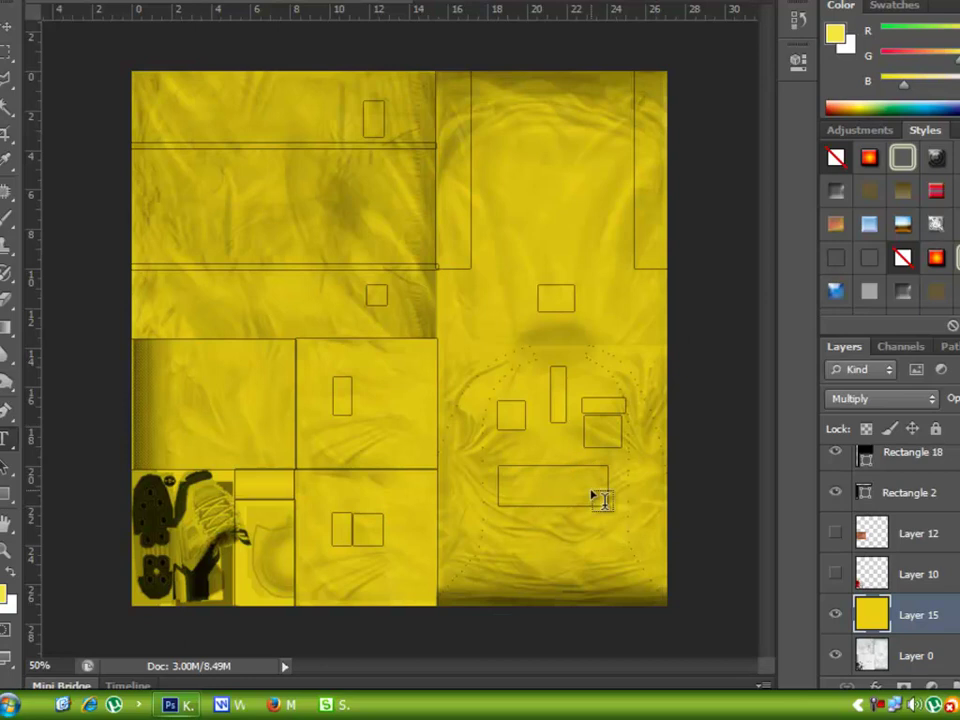
Step: Commit the stray text layer above Layer 15 and activate the Move tool
{"action": "key", "text": "ctrl+plus"}
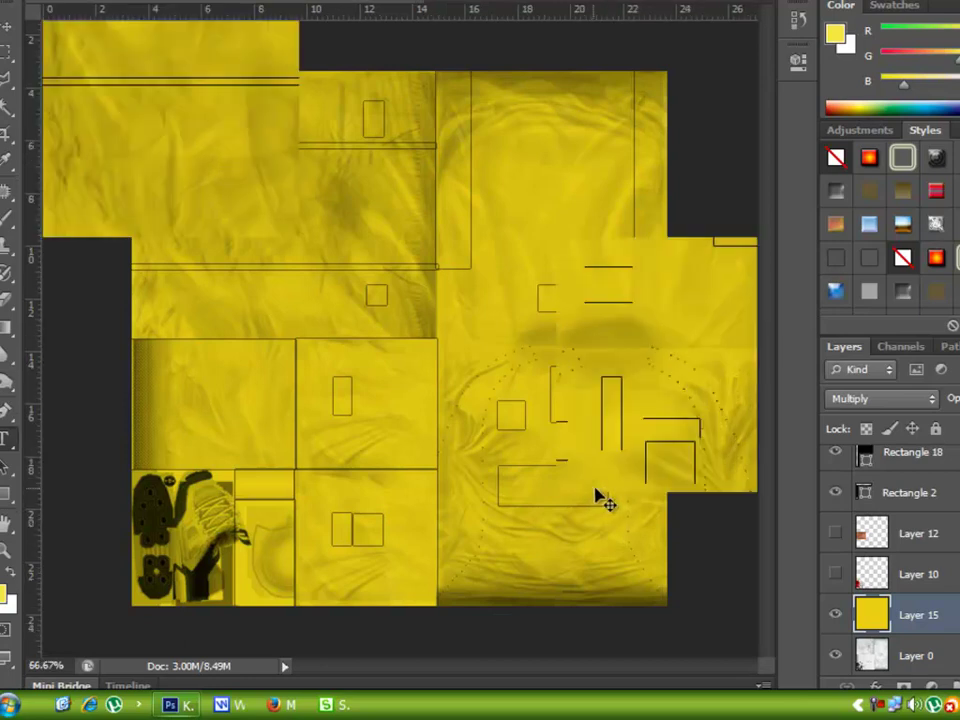
{"action": "left_click_drag", "start_coordinate": [575, 657], "coordinate": [600, 668]}
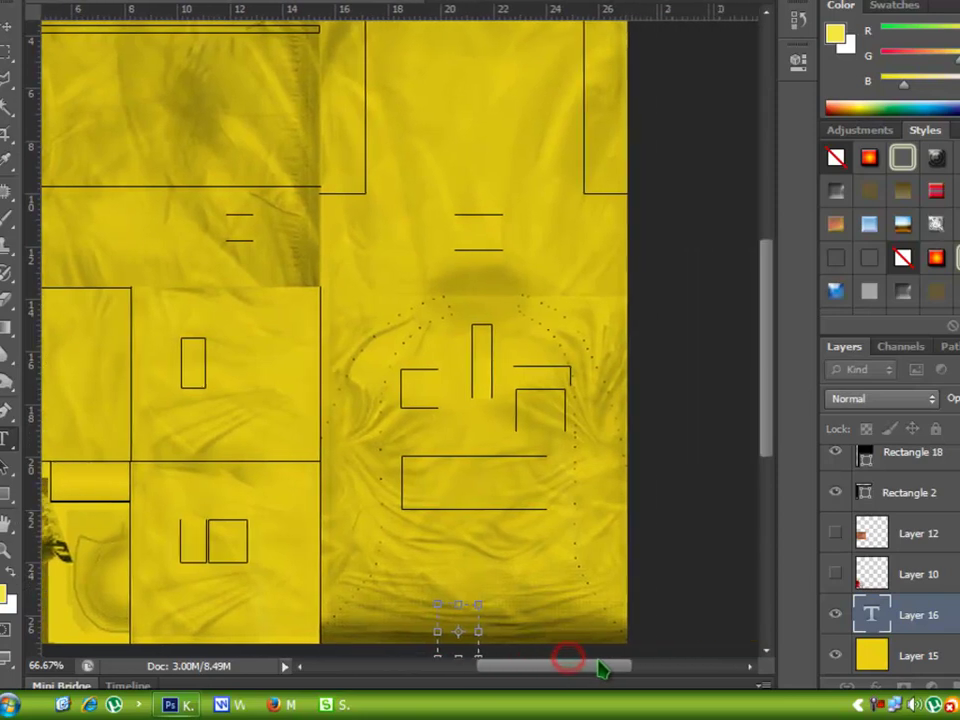
{"action": "left_click_drag", "start_coordinate": [760, 290], "coordinate": [765, 333]}
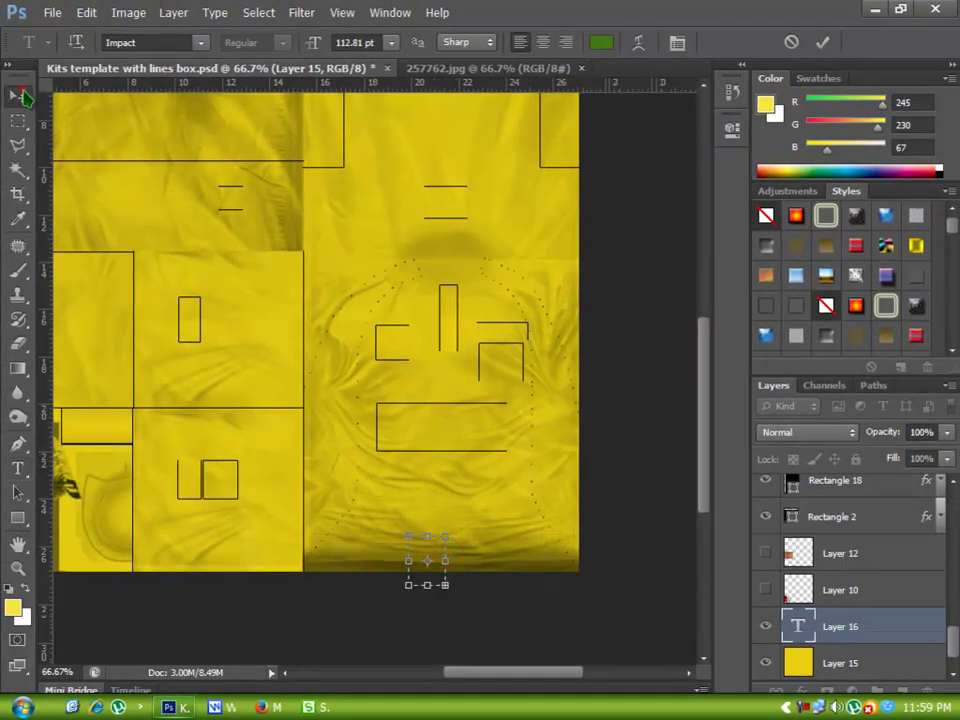
{"action": "key", "text": "ctrl+Return"}
{"action": "key", "text": "v"}
{"action": "scroll", "coordinate": [703, 470], "scroll_direction": "up", "scroll_amount": 2}
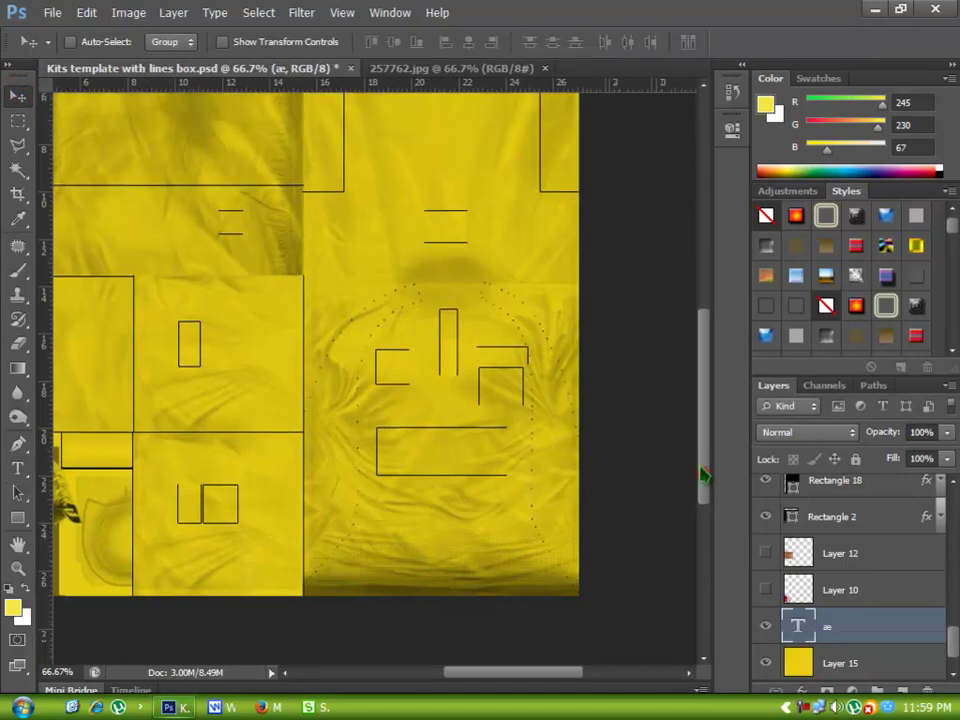
Step: Examine the logo placement on the player's shirt in 257762.jpg and return to the kit template
{"action": "left_click", "coordinate": [473, 70]}
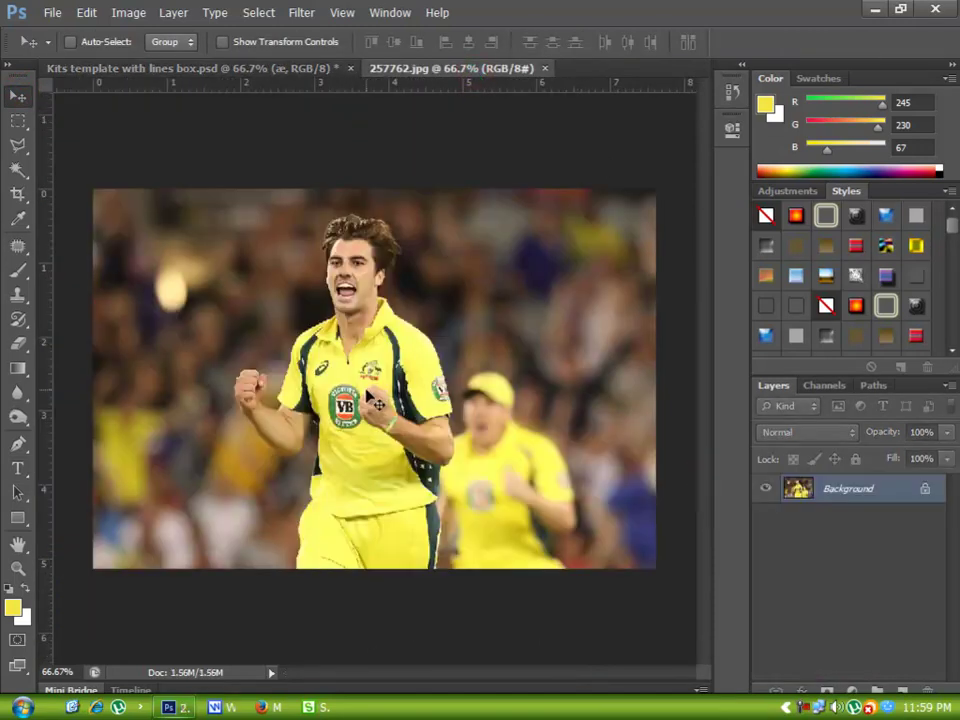
{"action": "scroll", "coordinate": [375, 400], "scroll_direction": "up", "scroll_amount": 2}
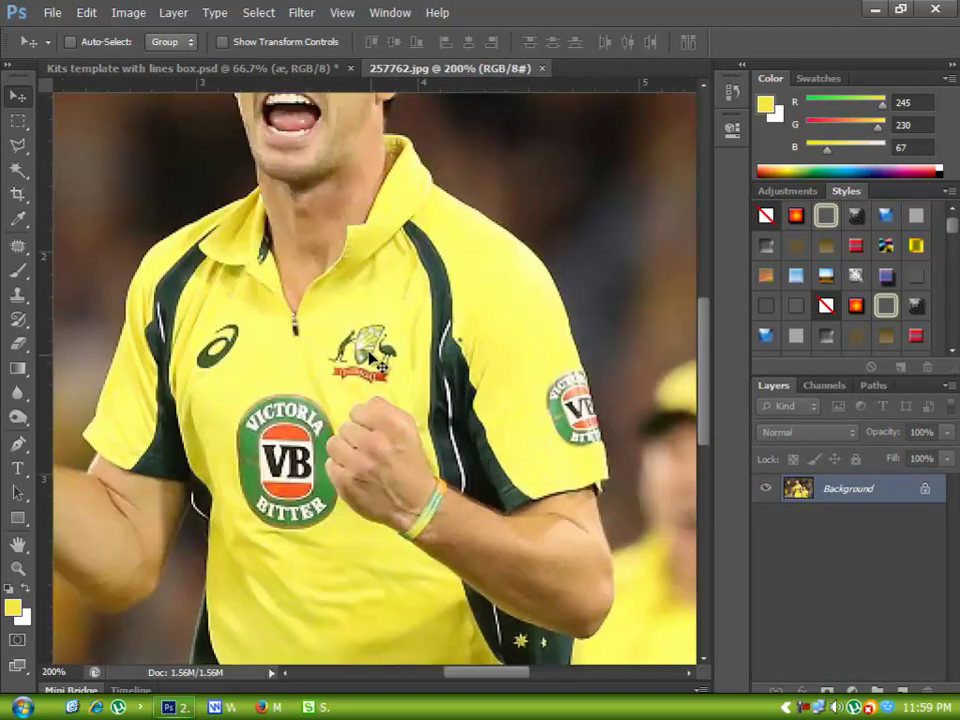
{"action": "left_click", "coordinate": [266, 82]}
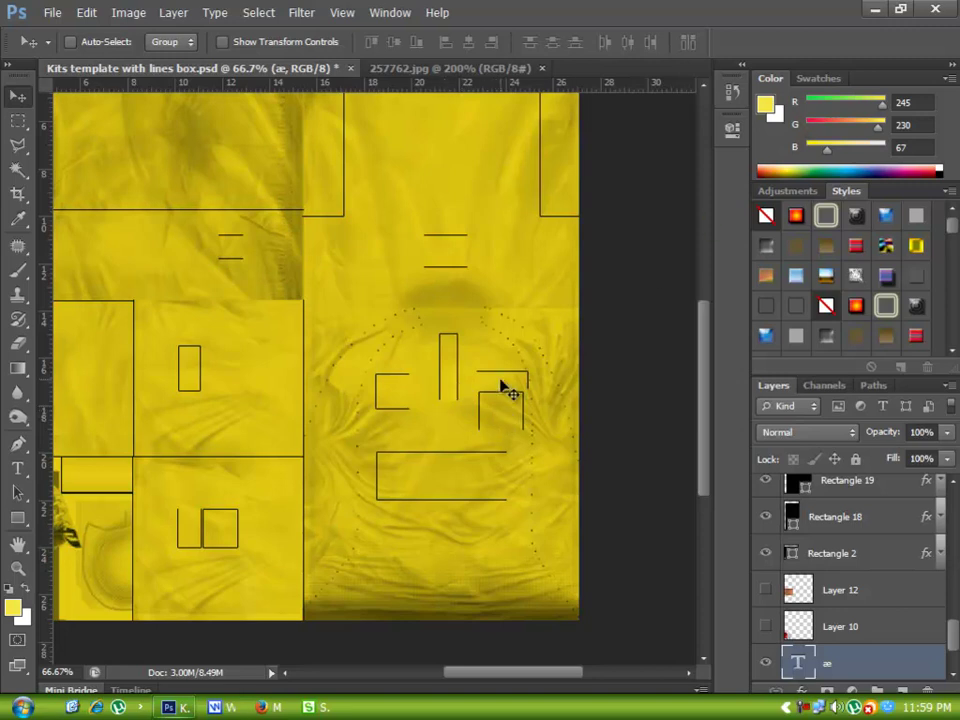
Step: Preview Australia_cricket_logo.svg on the desktop and place it into the Photoshop kit template
{"action": "left_click", "coordinate": [873, 9]}
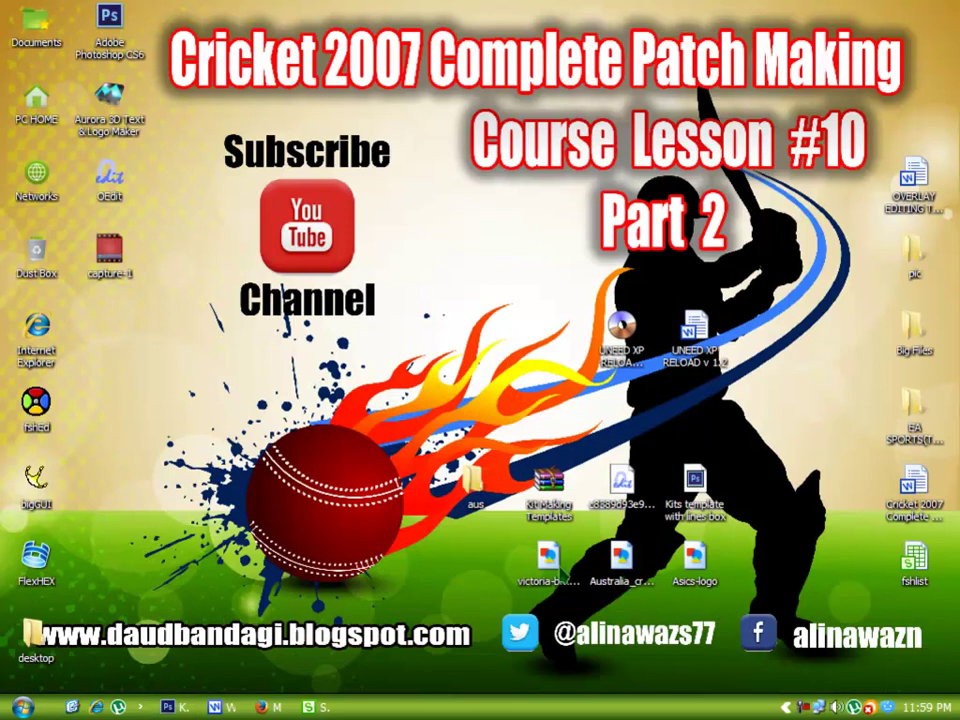
{"action": "double_click", "coordinate": [621, 557]}
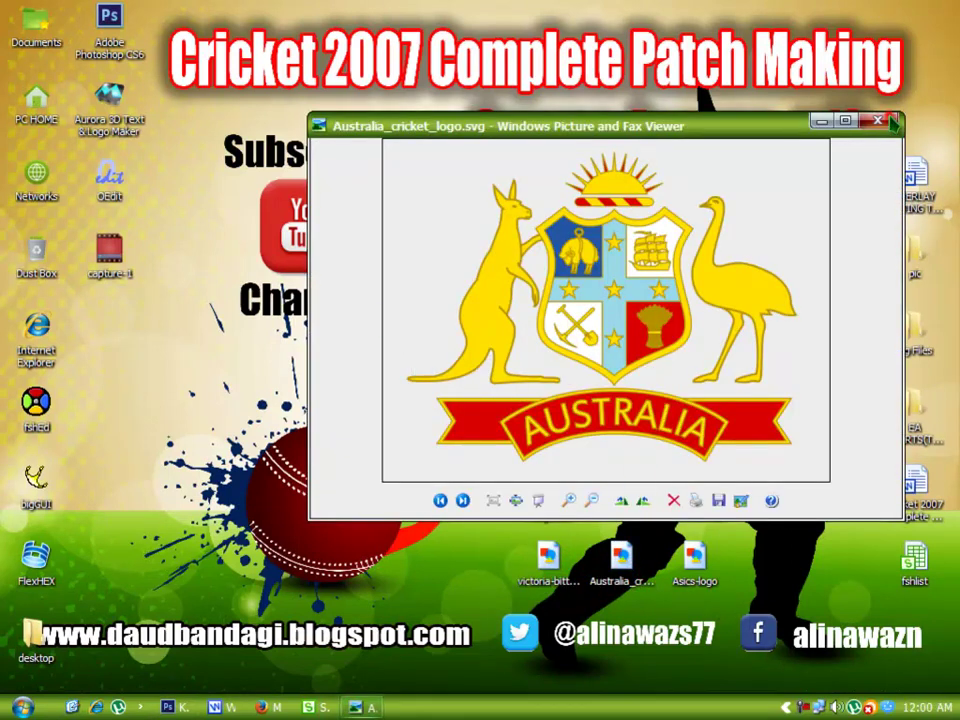
{"action": "key", "text": "alt+F4"}
{"action": "left_click_drag", "start_coordinate": [621, 557], "coordinate": [574, 446]}
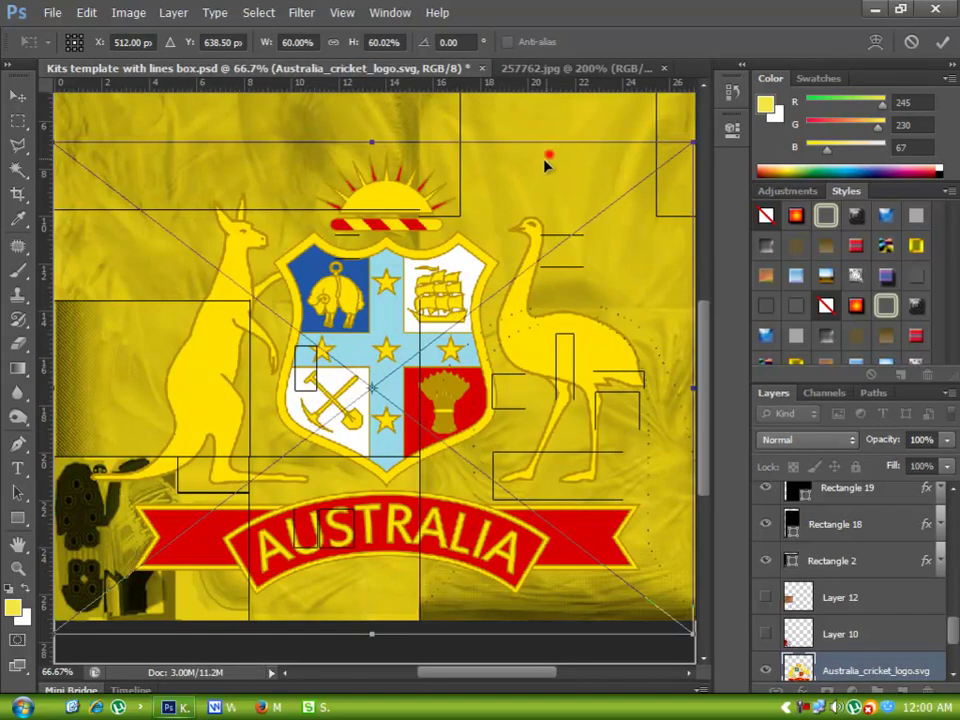
Step: Shrink the Australia crest, position it inside the small chest box on the shirt front, and commit the placement
{"action": "left_click_drag", "start_coordinate": [548, 154], "coordinate": [480, 205]}
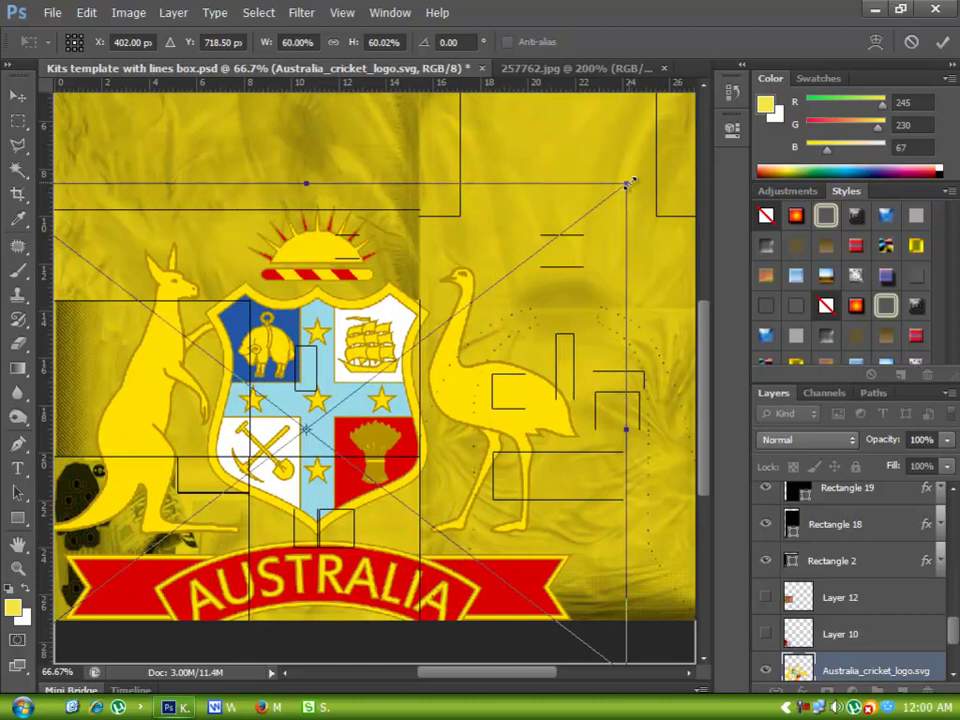
{"action": "left_click_drag", "start_coordinate": [628, 184], "coordinate": [618, 411]}
{"action": "key", "text": "Return"}
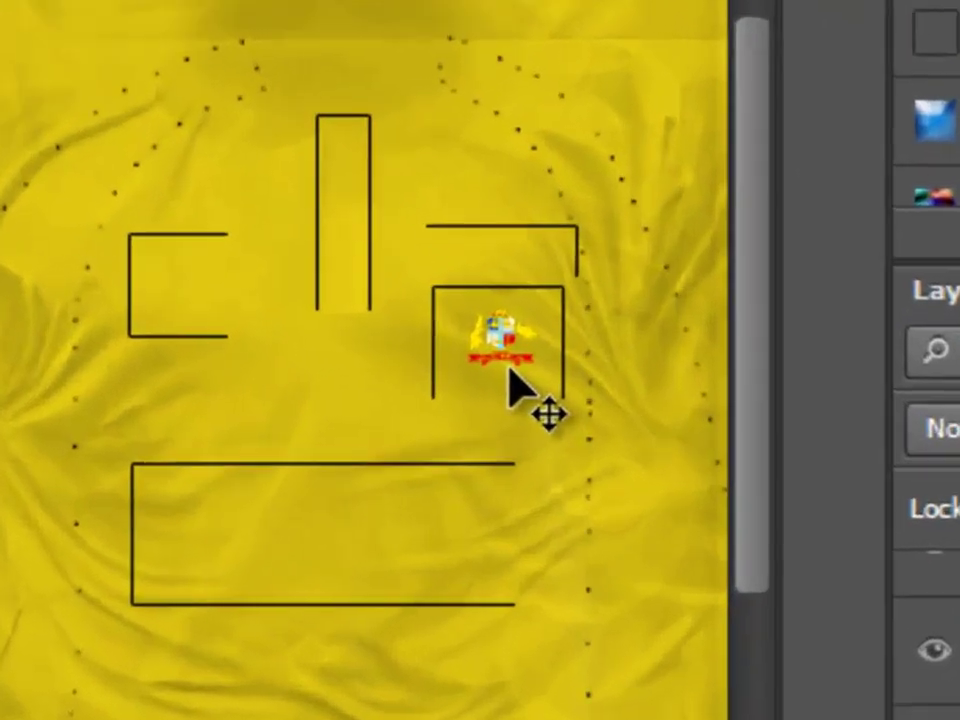
Step: Enlarge the Australia crest to fill the width of its chest box
{"action": "key", "text": "ctrl+t"}
{"action": "left_click_drag", "start_coordinate": [543, 370], "coordinate": [568, 392]}
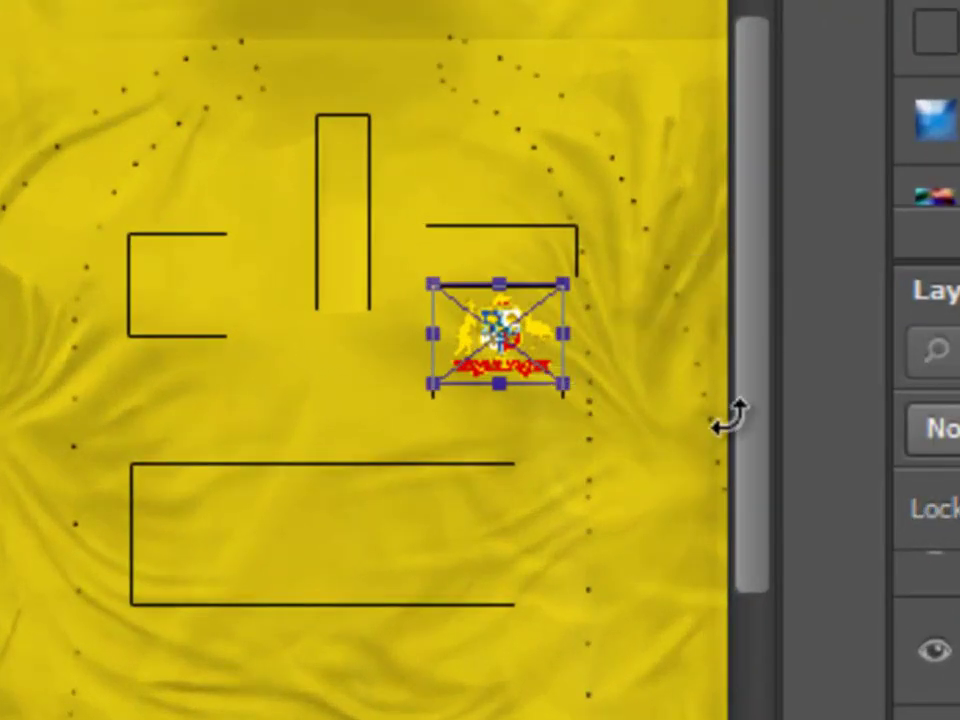
{"action": "key", "text": "Return"}
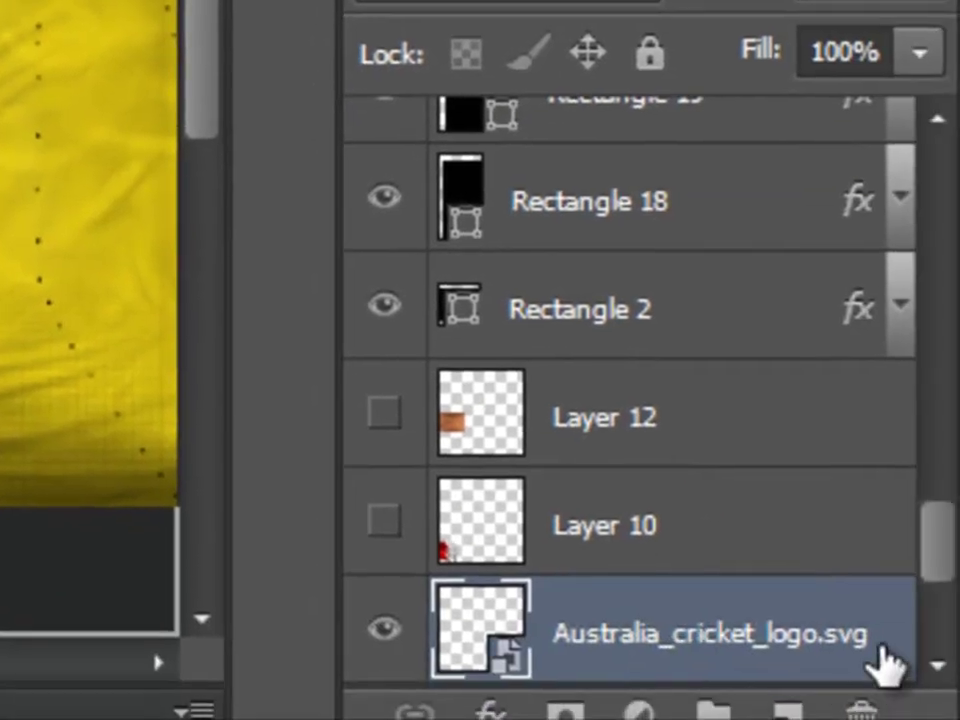
Step: Toggle the visibility of the Australia_cricket_logo.svg layer off and on to check which artwork it holds
{"action": "left_click_drag", "start_coordinate": [945, 510], "coordinate": [936, 545]}
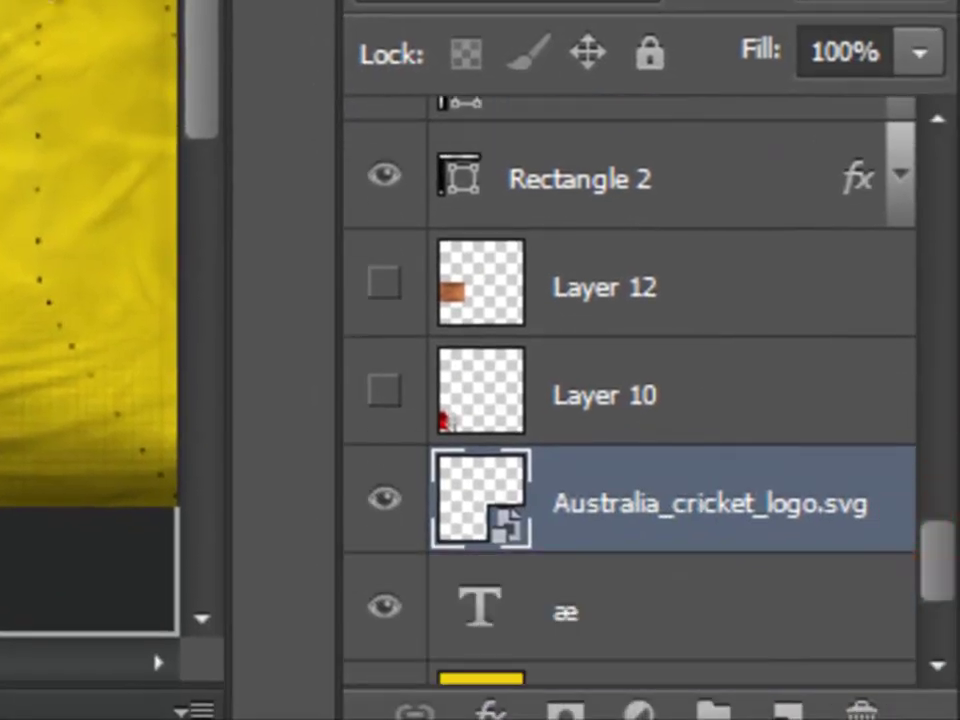
{"action": "left_click", "coordinate": [384, 500]}
{"action": "left_click", "coordinate": [386, 500]}
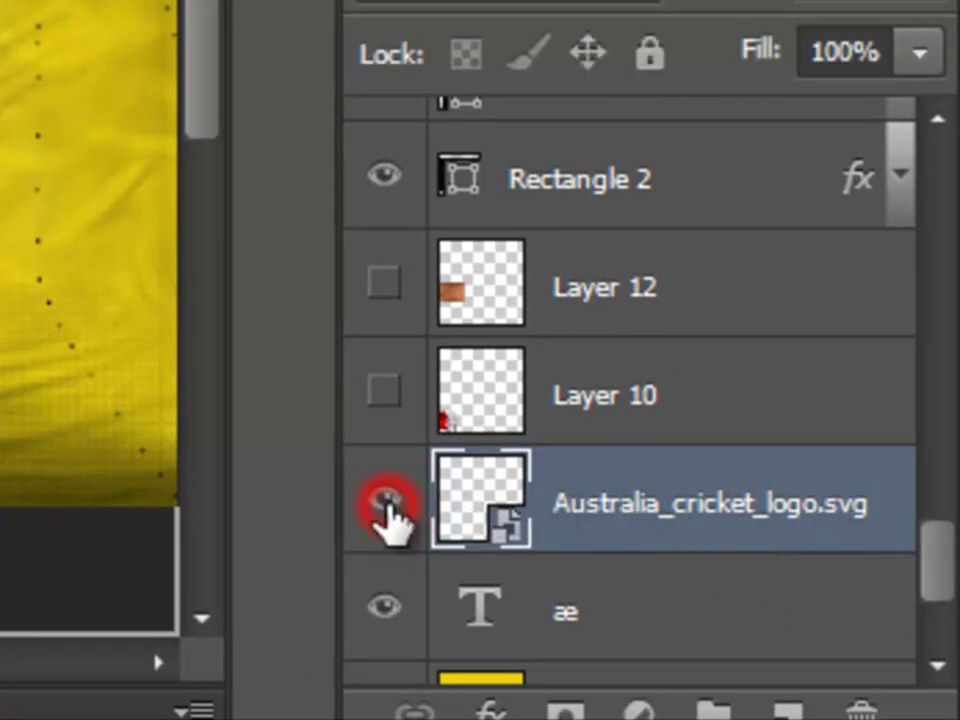
Step: Add a 1 px black outside Stroke to the Australia_cricket_logo.svg layer
{"action": "double_click", "coordinate": [862, 495]}
{"action": "left_click", "coordinate": [878, 488]}
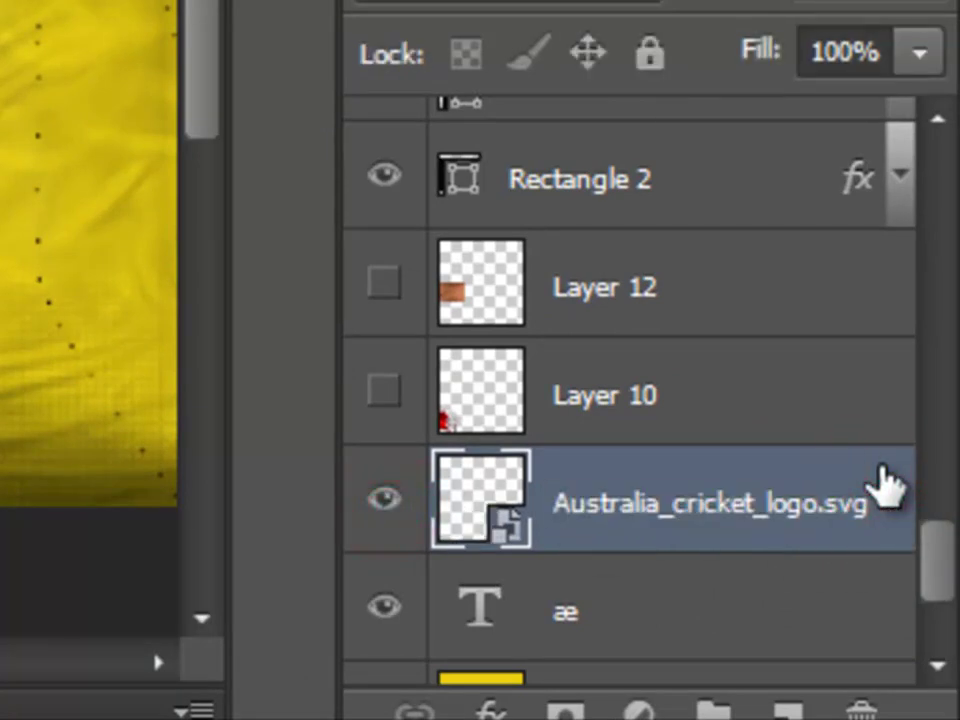
{"action": "double_click", "coordinate": [884, 490]}
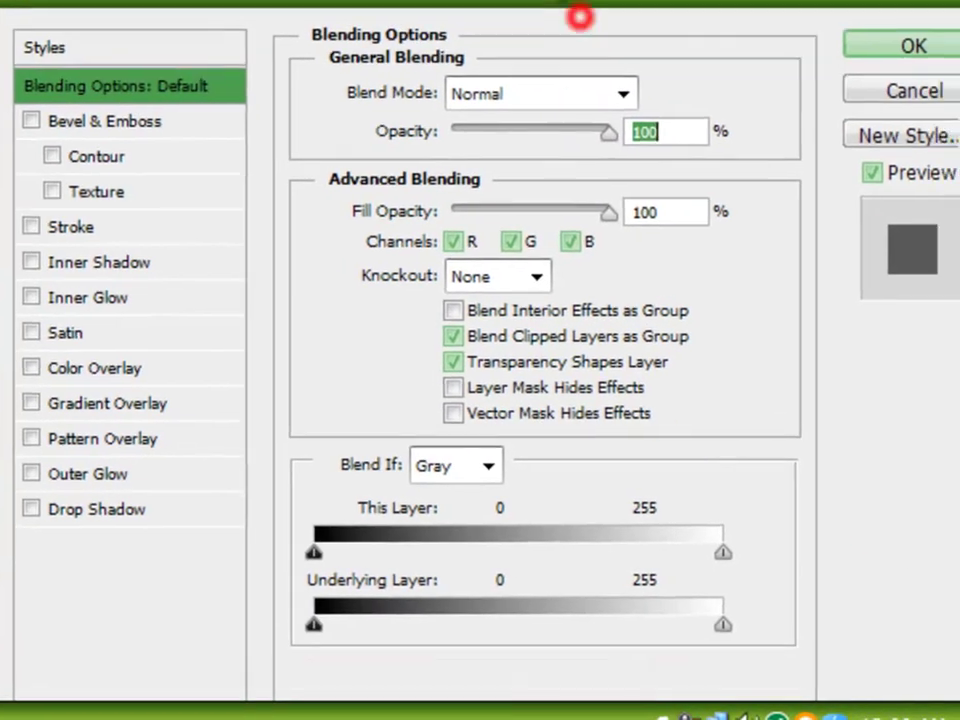
{"action": "left_click_drag", "start_coordinate": [580, 17], "coordinate": [959, 12]}
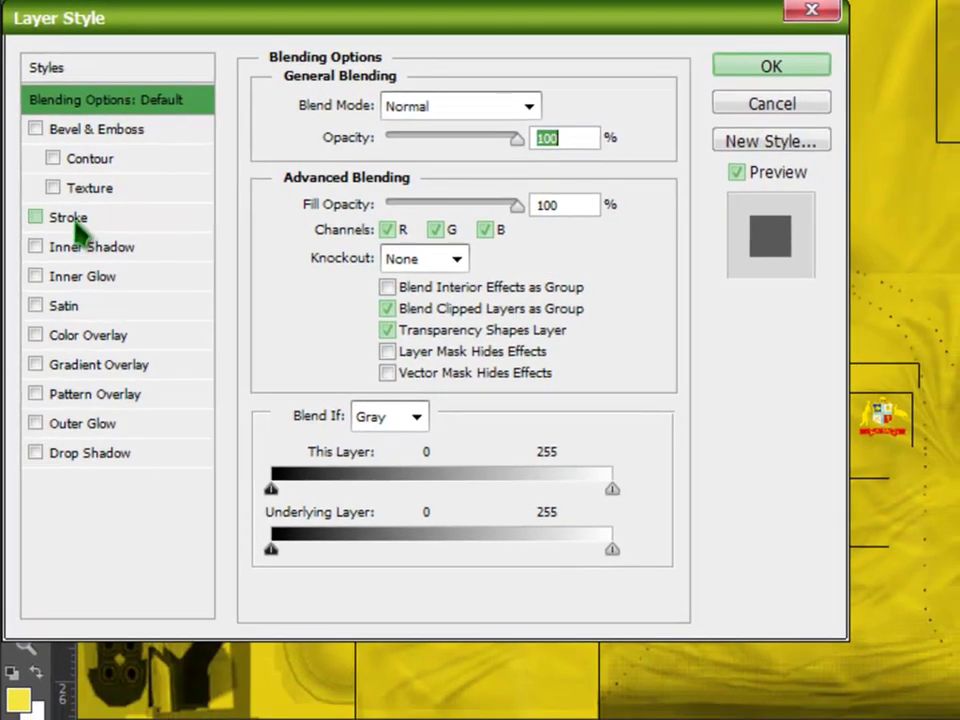
{"action": "left_click", "coordinate": [76, 226]}
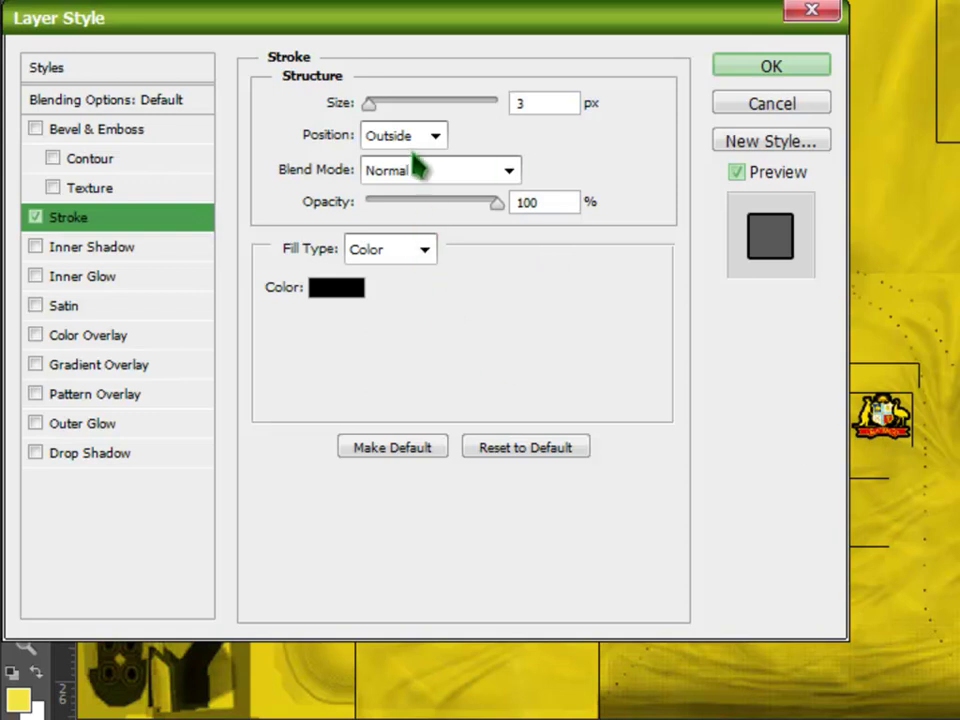
{"action": "left_click_drag", "start_coordinate": [368, 104], "coordinate": [364, 104]}
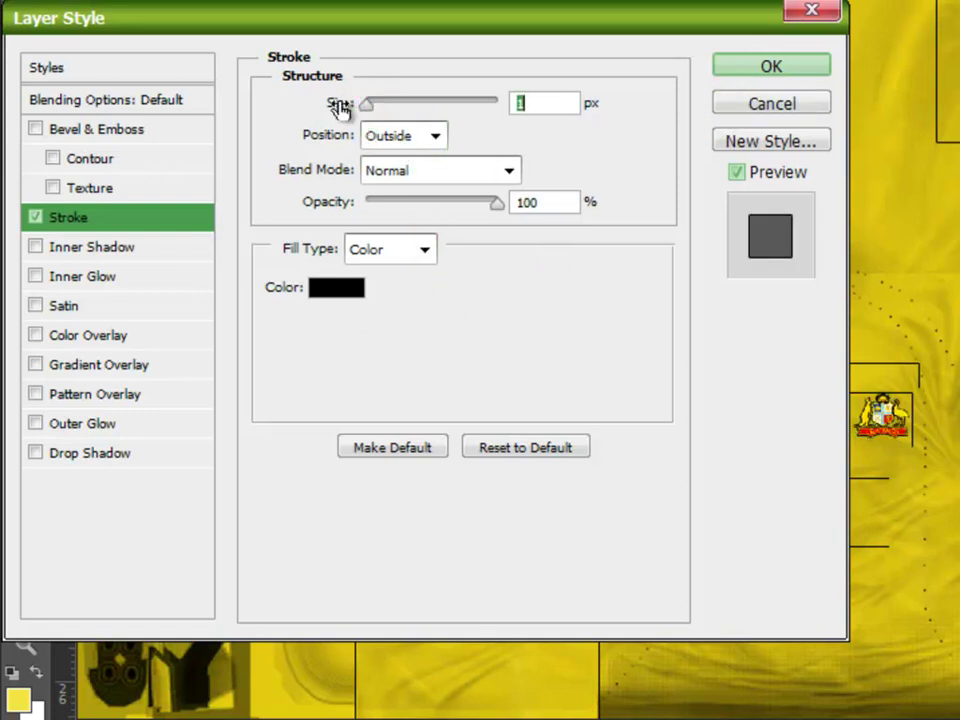
{"action": "left_click", "coordinate": [730, 65]}
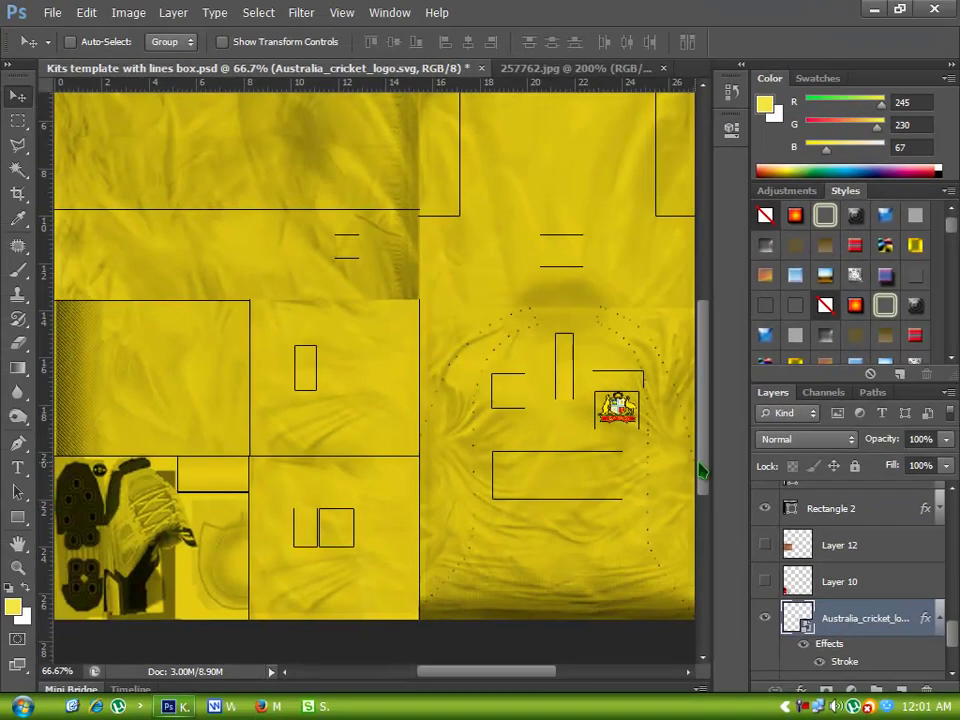
Step: Review the template's logo boxes and compare them with the sponsor logos on the shirt in 257762.jpg
{"action": "left_click_drag", "start_coordinate": [705, 469], "coordinate": [706, 447]}
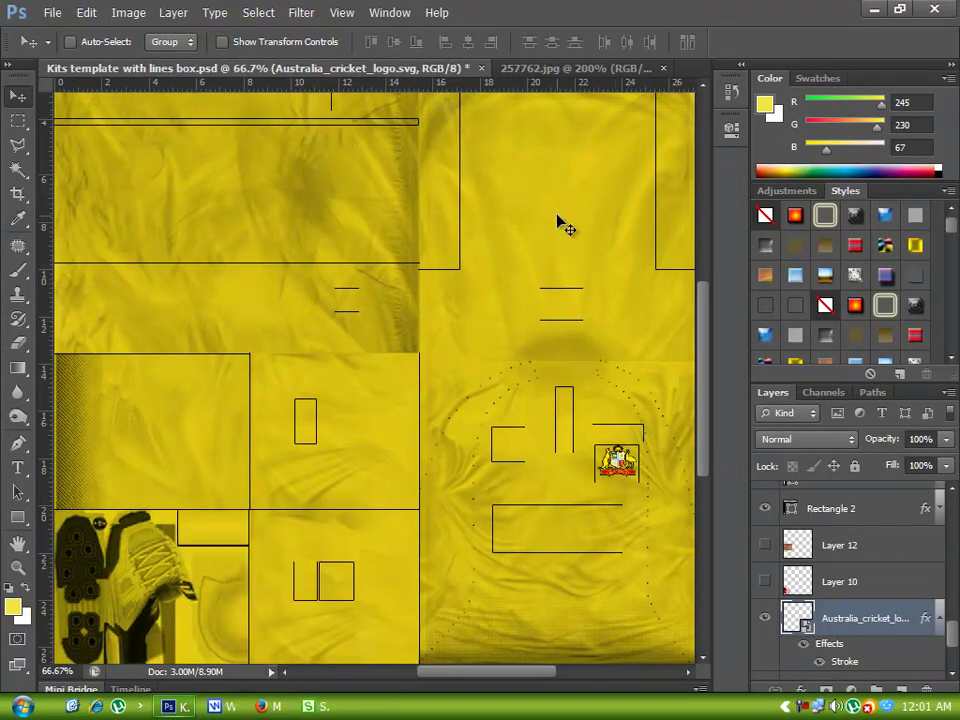
{"action": "scroll", "coordinate": [591, 298], "scroll_direction": "up", "scroll_amount": 5}
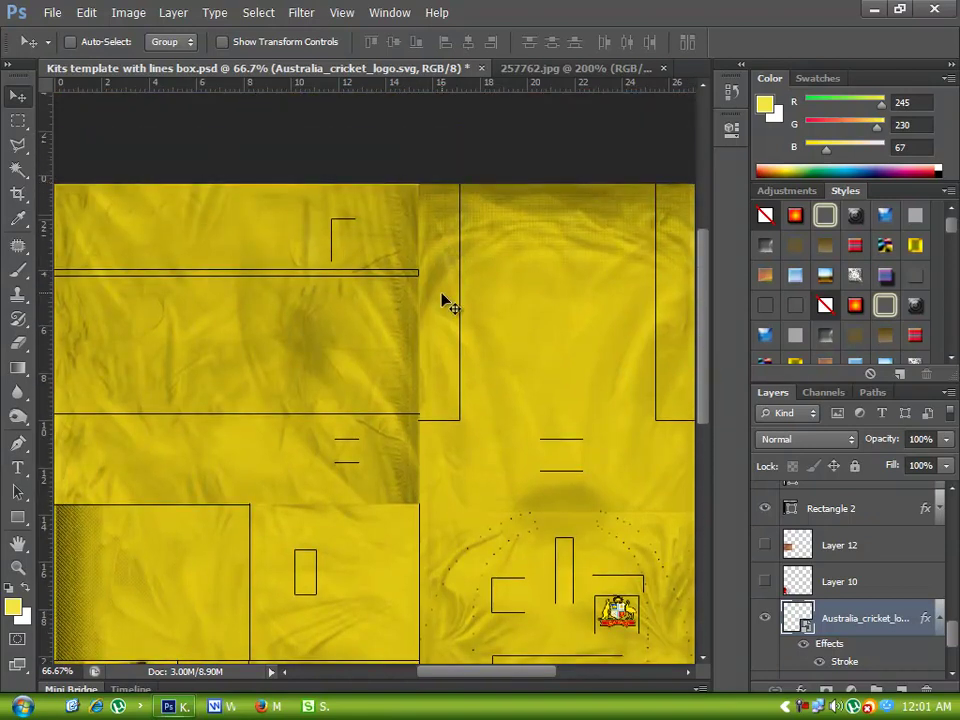
{"action": "left_click_drag", "start_coordinate": [706, 372], "coordinate": [697, 468]}
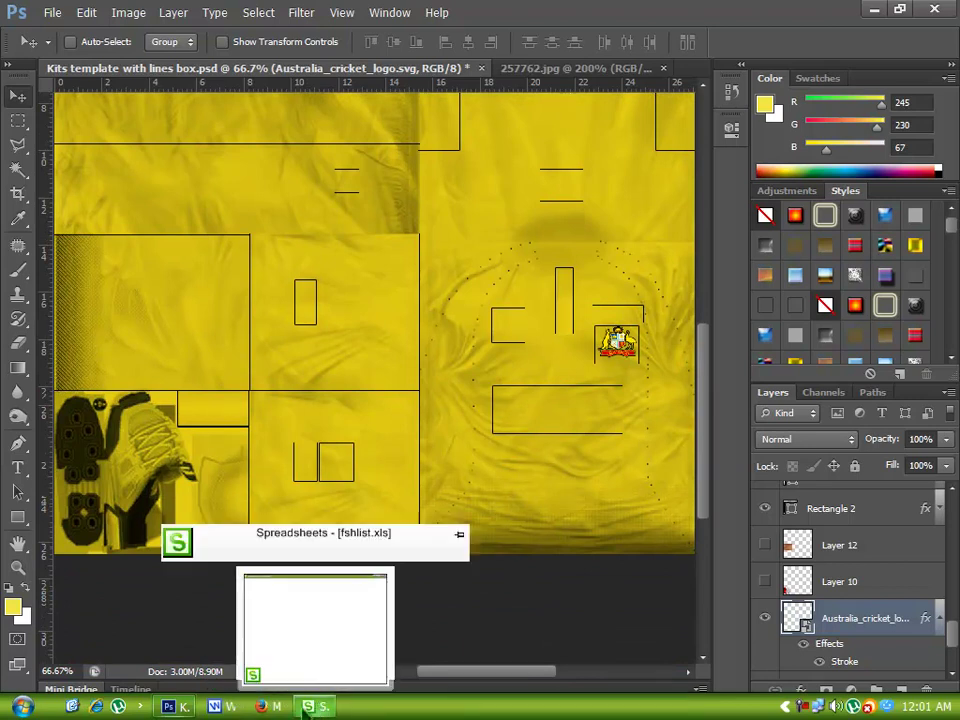
{"action": "left_click", "coordinate": [549, 74]}
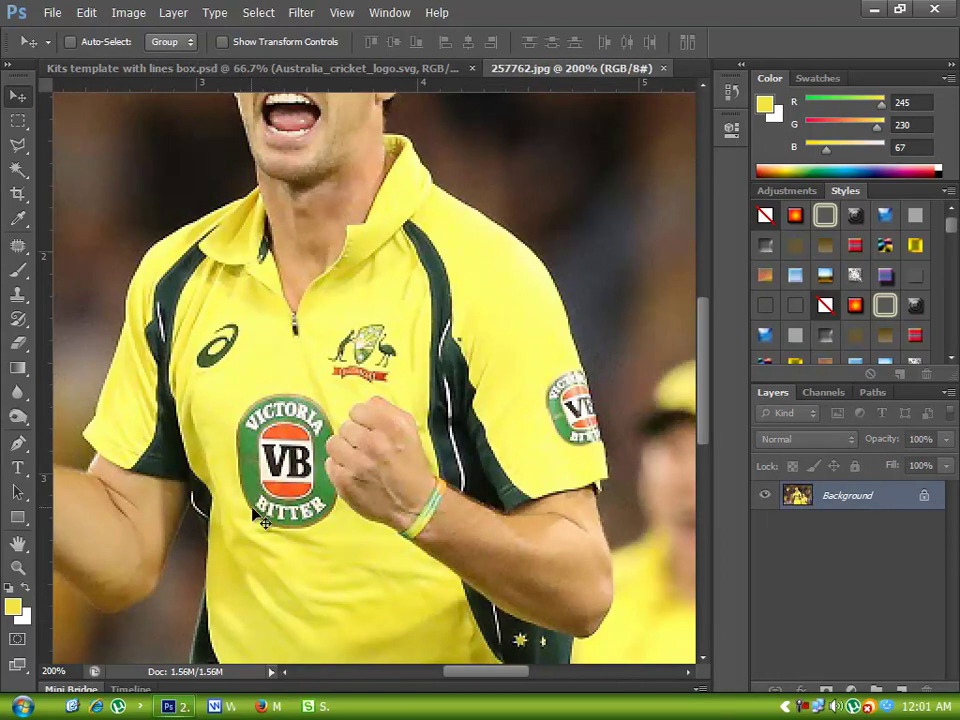
{"action": "left_click", "coordinate": [352, 67]}
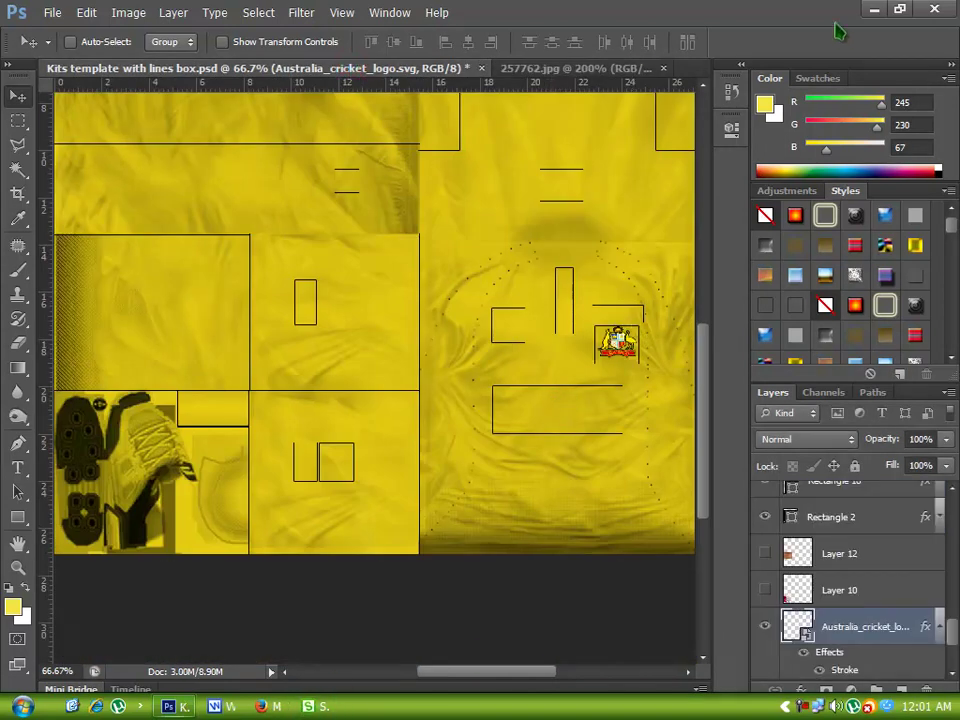
Step: Switch to the desktop and preview the Asics-logo and Australia_cricket_logo.svg image files
{"action": "left_click", "coordinate": [873, 16]}
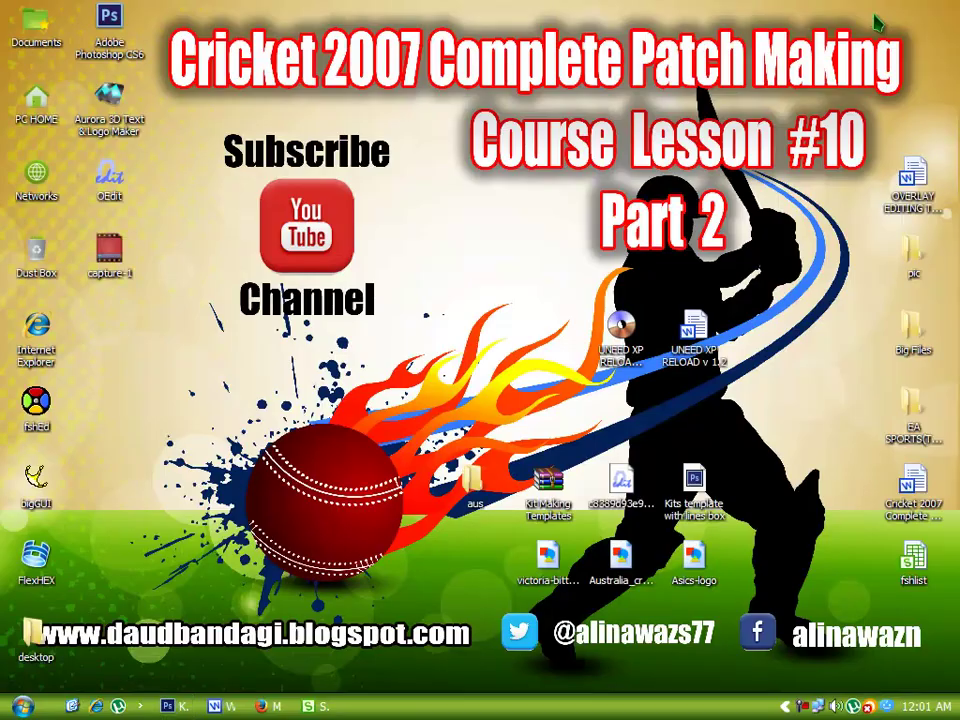
{"action": "double_click", "coordinate": [694, 556]}
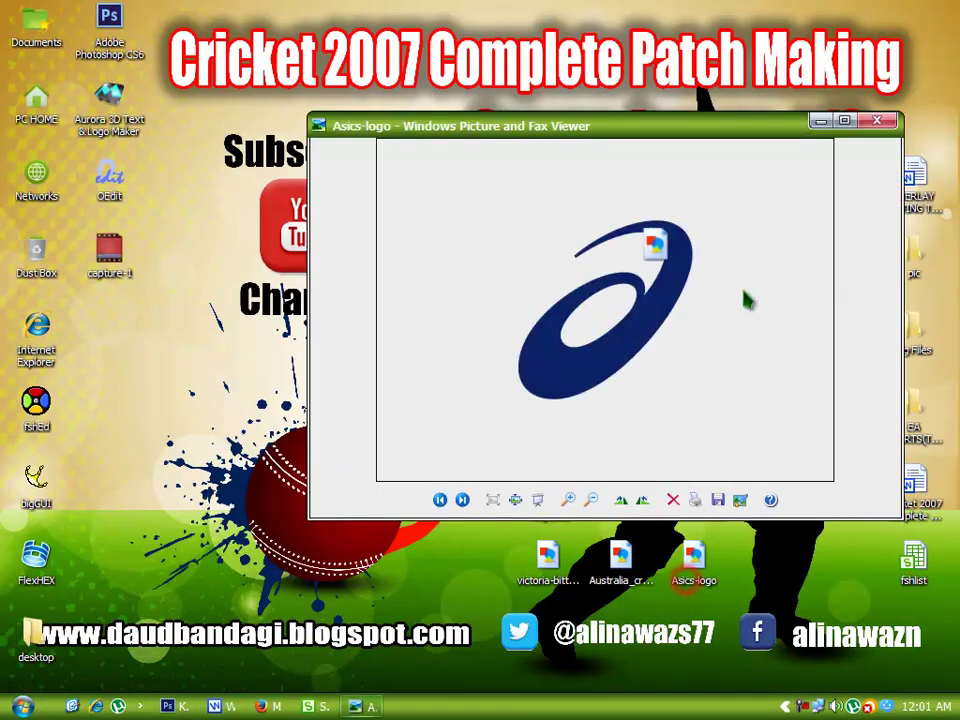
{"action": "left_click", "coordinate": [849, 122]}
{"action": "double_click", "coordinate": [620, 556]}
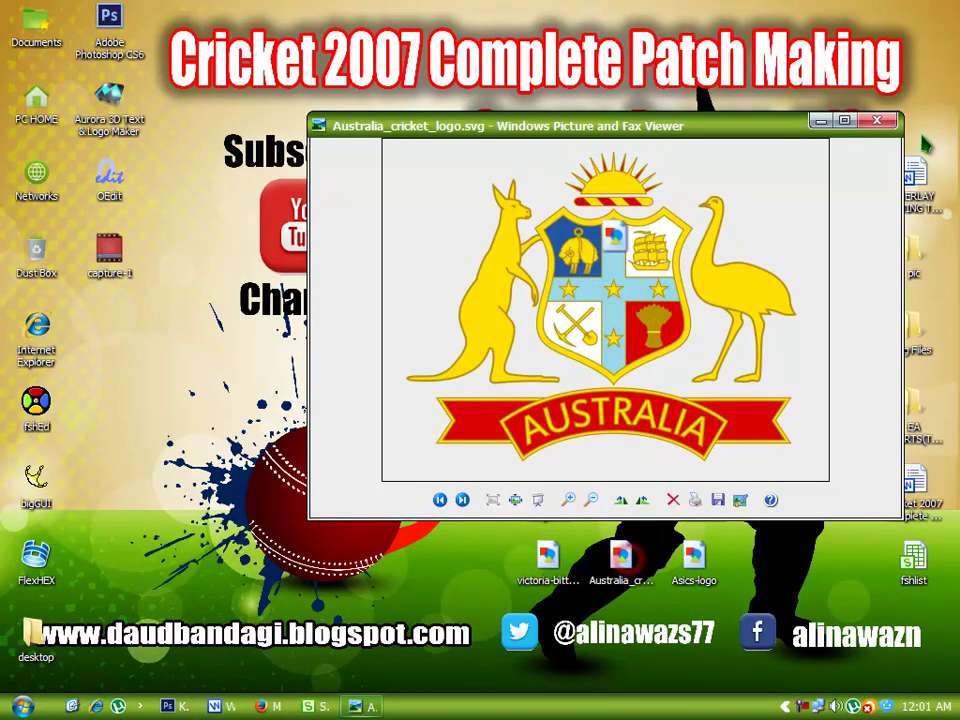
{"action": "left_click", "coordinate": [902, 121]}
Step: Place victoria-bitter-vb-vector-logo in the large logo box on the shirt's chest, scaled to about 21%
{"action": "left_click_drag", "start_coordinate": [556, 566], "coordinate": [477, 427]}
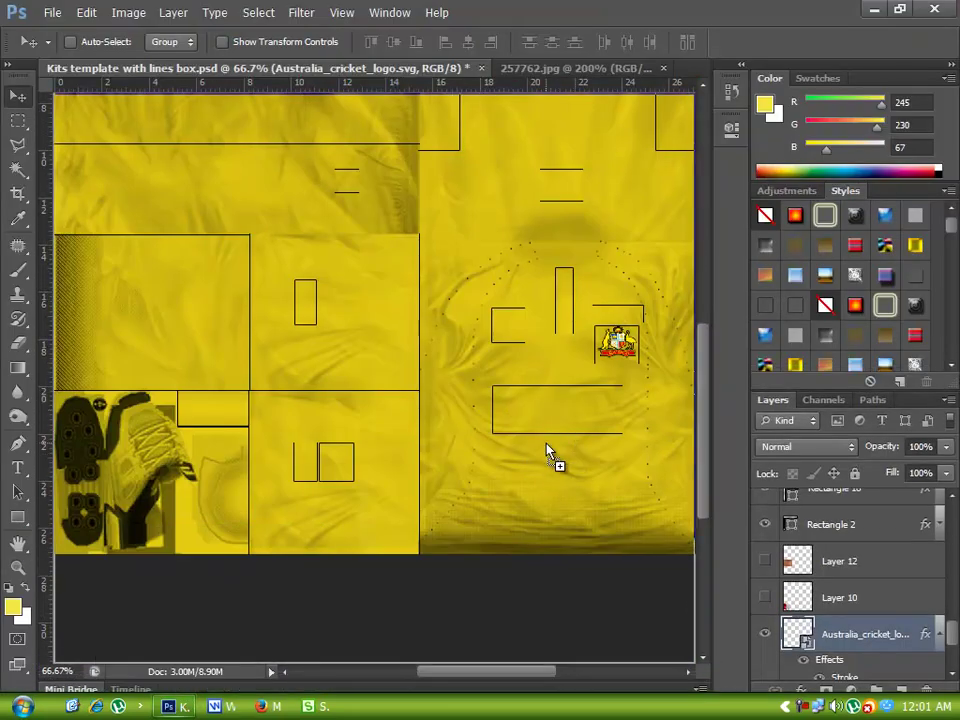
{"action": "left_click_drag", "start_coordinate": [548, 455], "coordinate": [546, 450]}
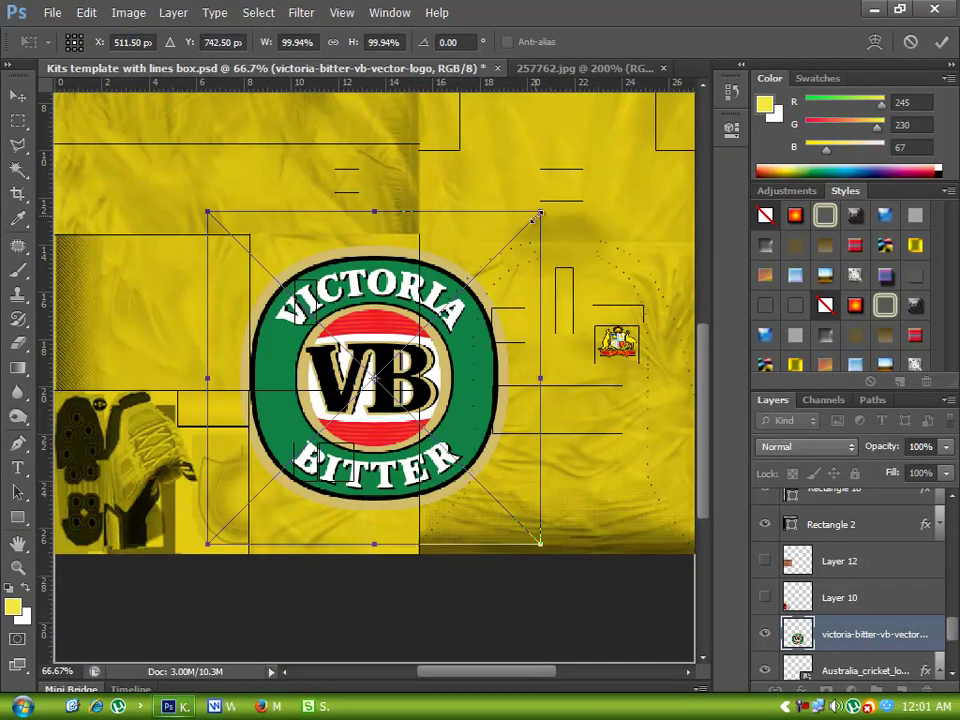
{"action": "left_click_drag", "start_coordinate": [540, 213], "coordinate": [581, 425]}
{"action": "key", "text": "Return"}
{"action": "key", "text": "ctrl+t"}
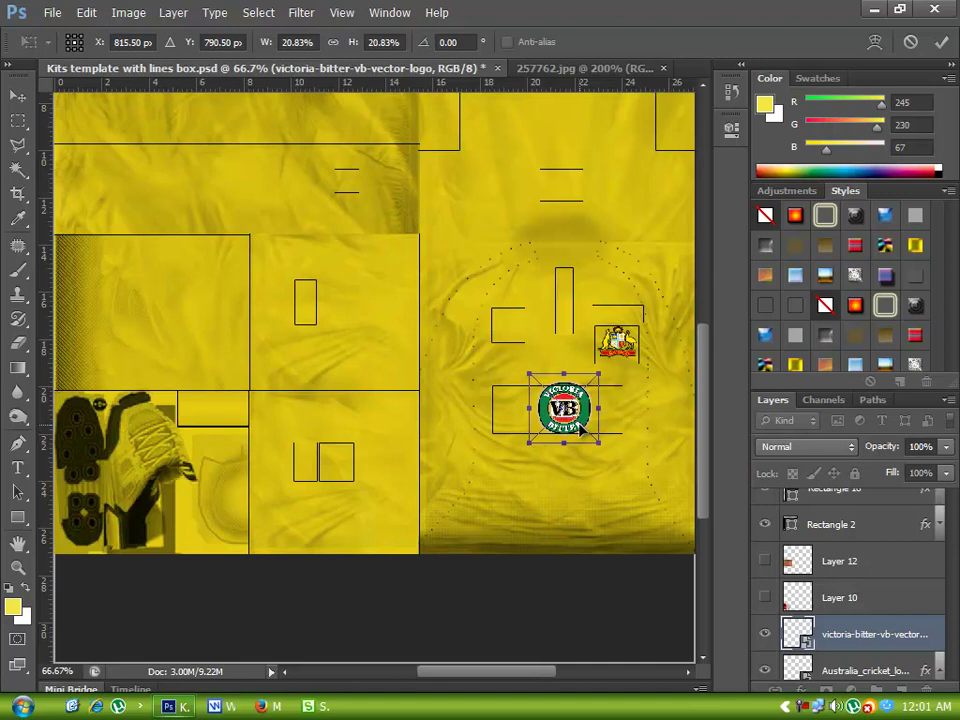
{"action": "key", "text": "Return"}
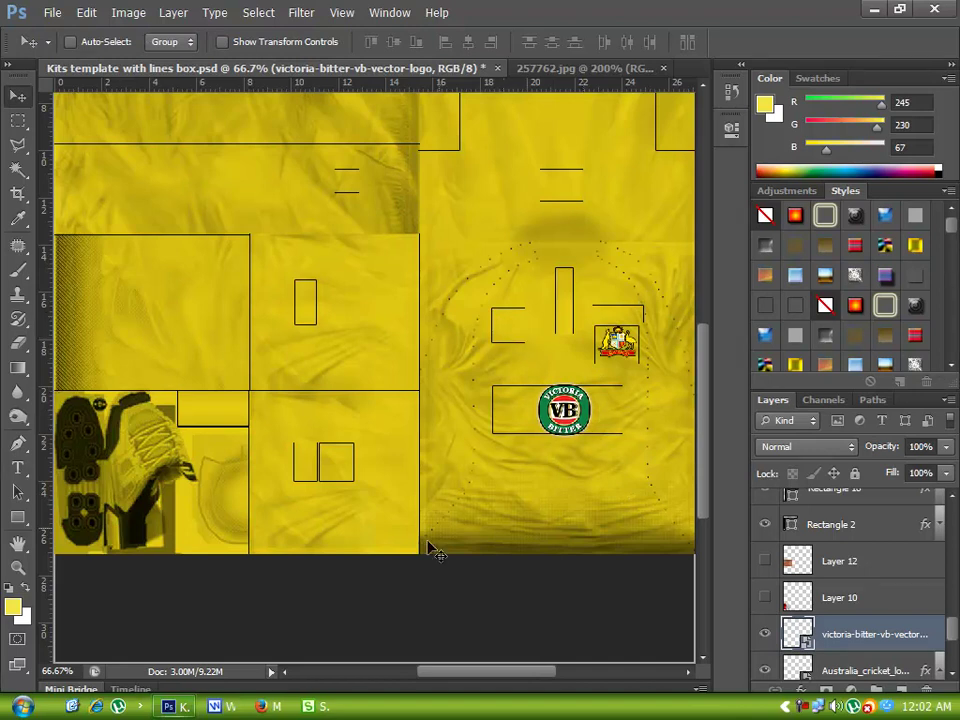
Step: Check the remaining chest logo on the shirt in 257762.jpg and preview the Asics-logo image file on the desktop
{"action": "left_click", "coordinate": [530, 68]}
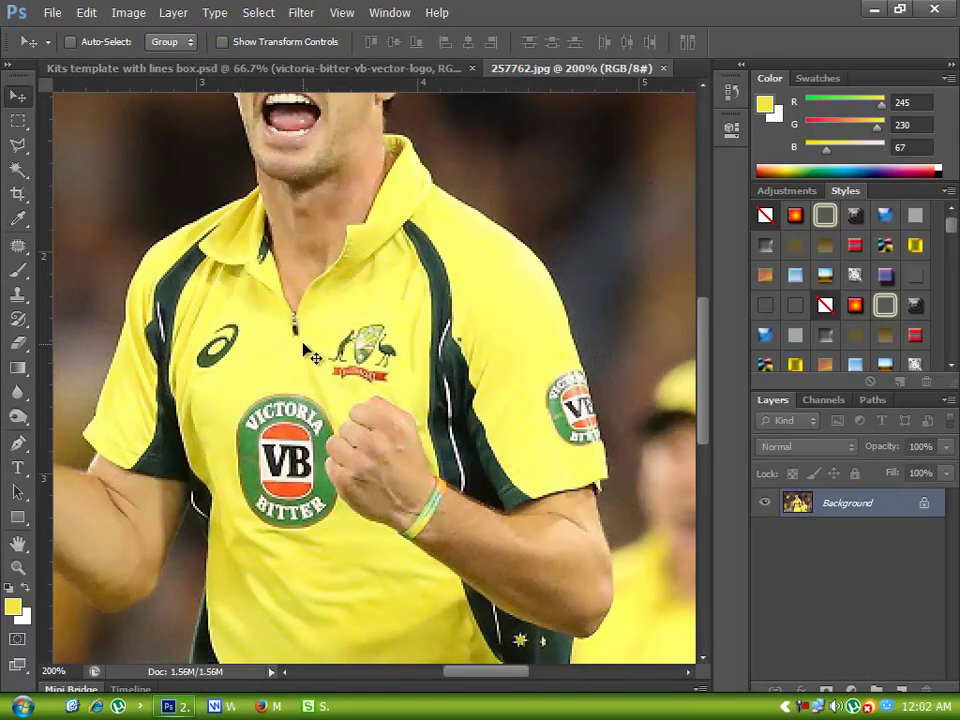
{"action": "left_click", "coordinate": [305, 67]}
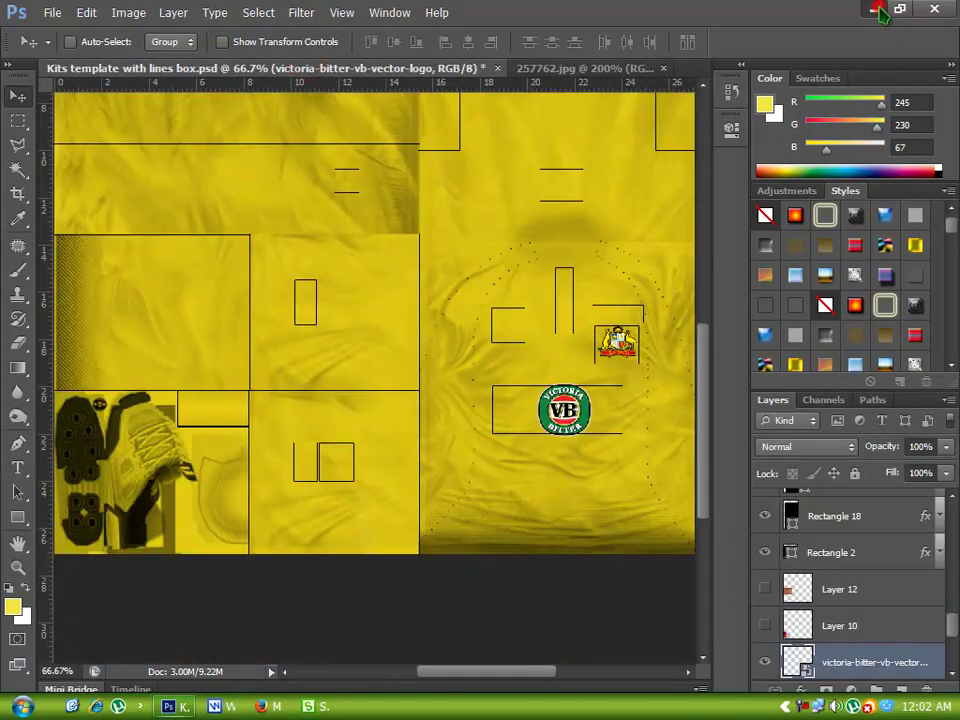
{"action": "left_click", "coordinate": [877, 9]}
{"action": "double_click", "coordinate": [700, 584]}
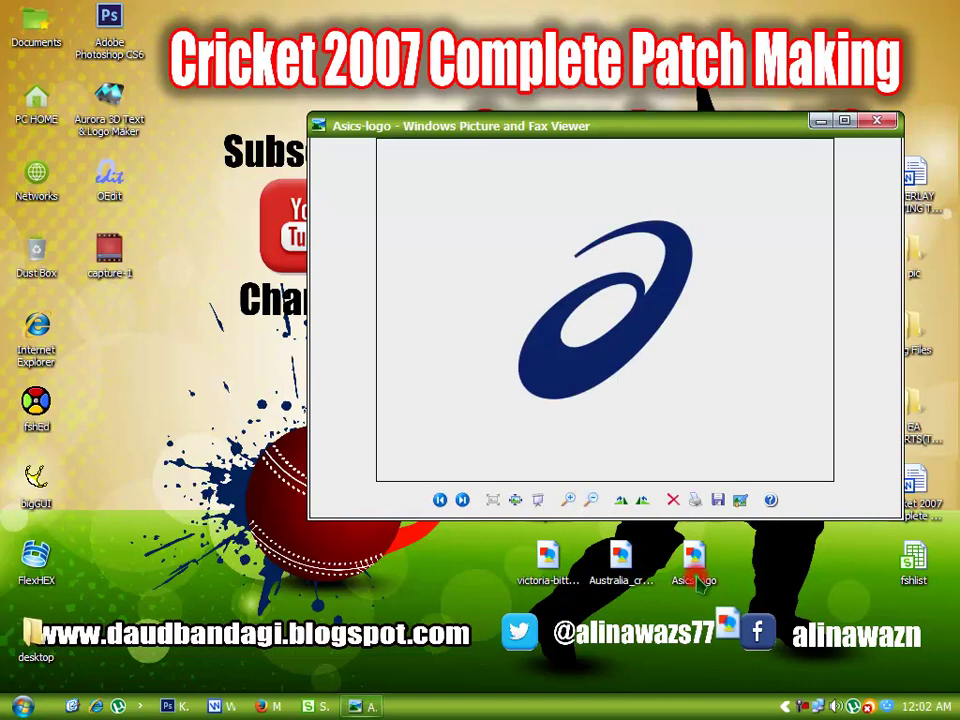
{"action": "left_click", "coordinate": [886, 121]}
Step: Place Asics-logo on the template, scale it to about 5.6% and move it into the chest box opposite the Australia crest
{"action": "left_click_drag", "start_coordinate": [706, 568], "coordinate": [405, 398]}
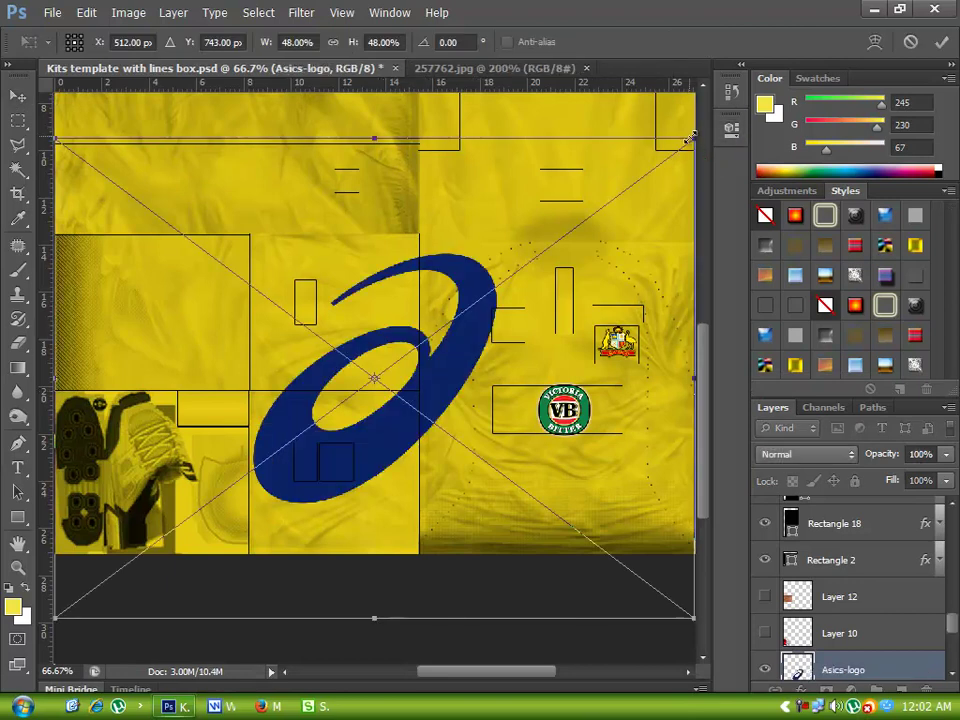
{"action": "left_click_drag", "start_coordinate": [689, 136], "coordinate": [609, 187]}
{"action": "left_click_drag", "start_coordinate": [520, 247], "coordinate": [399, 339]}
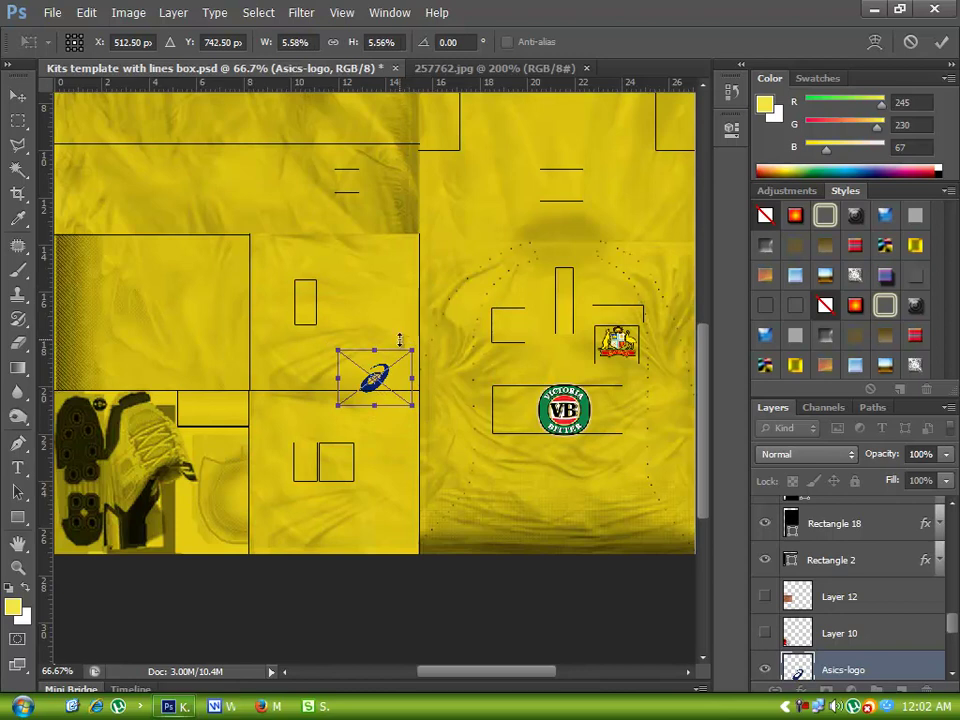
{"action": "key", "text": "Return"}
{"action": "left_click_drag", "start_coordinate": [390, 399], "coordinate": [524, 344]}
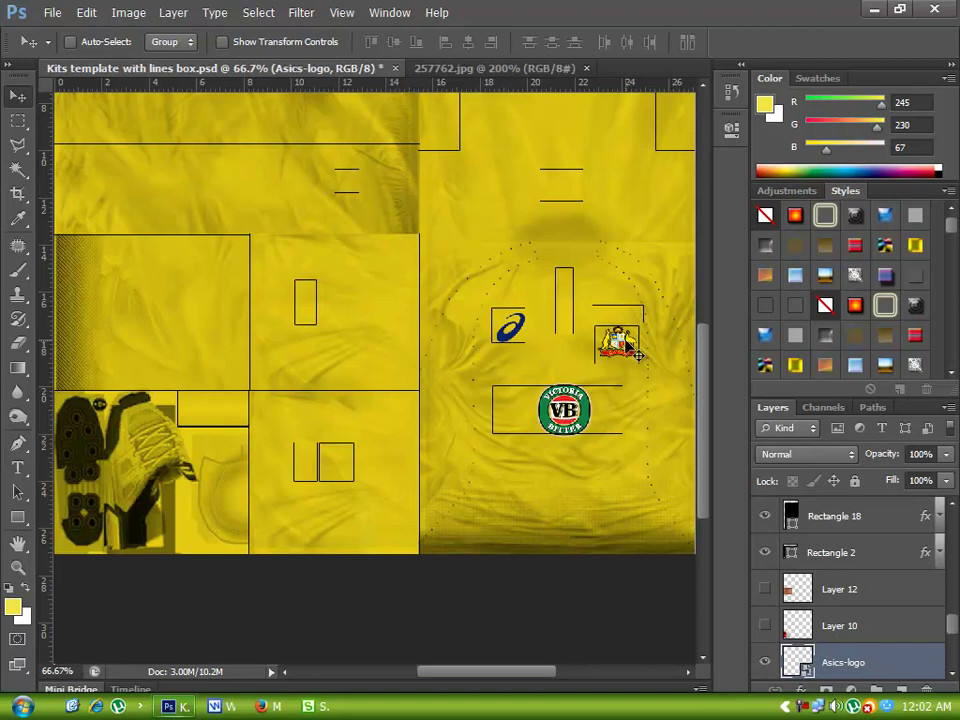
Step: Examine the kit template's chest logos and the empty logo boxes on its other panels
{"action": "scroll", "coordinate": [705, 440], "scroll_direction": "up", "scroll_amount": 2}
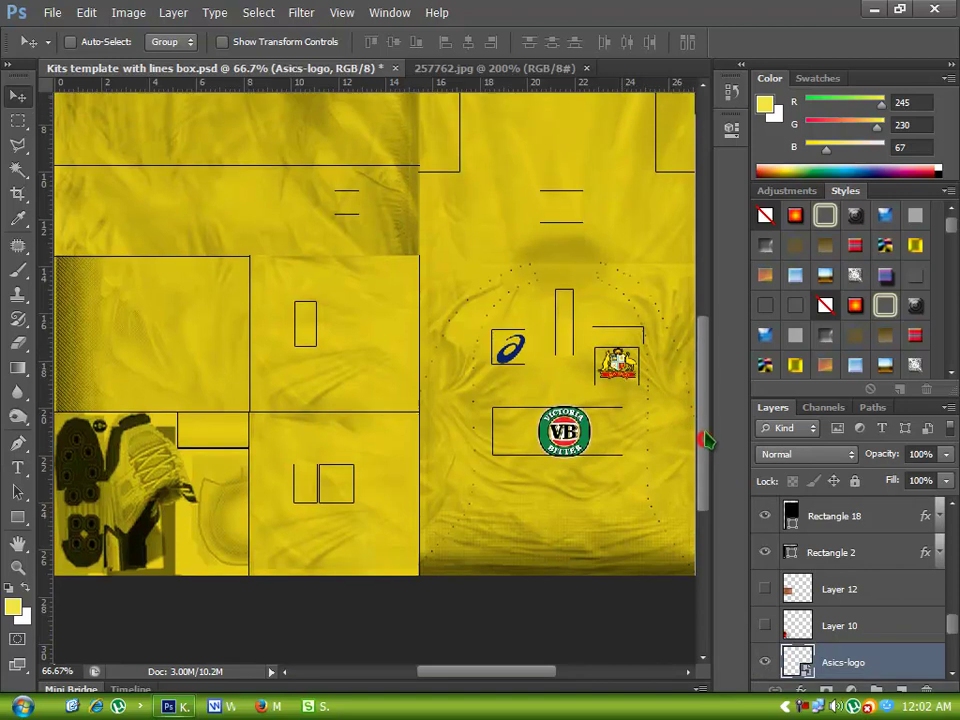
{"action": "scroll", "coordinate": [699, 422], "scroll_direction": "up", "scroll_amount": 3}
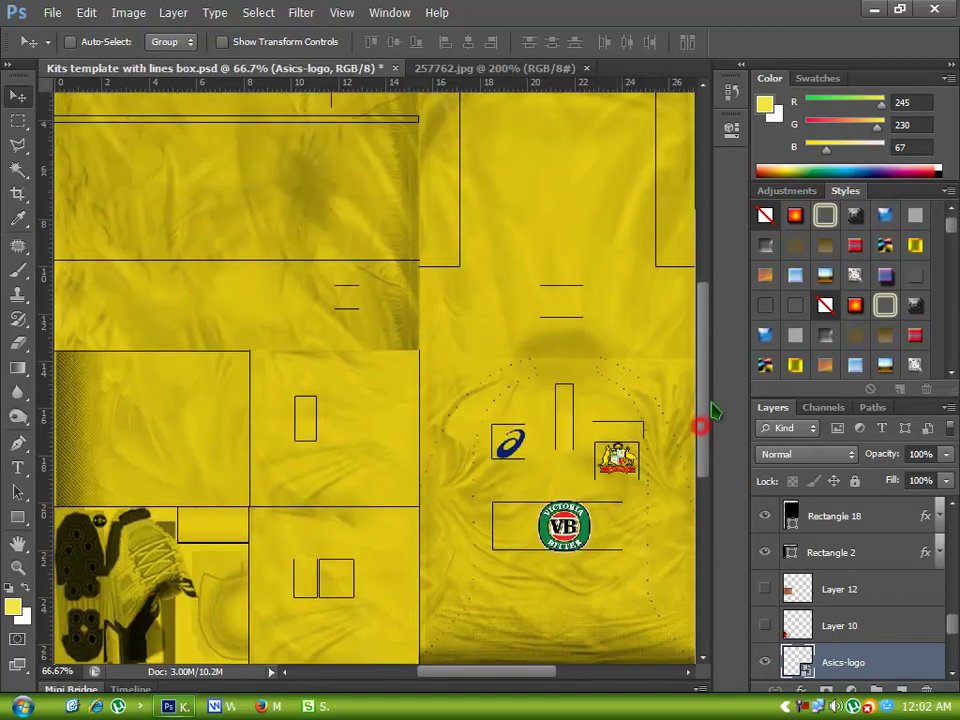
{"action": "scroll", "coordinate": [715, 418], "scroll_direction": "down", "scroll_amount": 1}
{"action": "scroll", "coordinate": [710, 405], "scroll_direction": "up", "scroll_amount": 3}
{"action": "scroll", "coordinate": [707, 398], "scroll_direction": "down", "scroll_amount": 4}
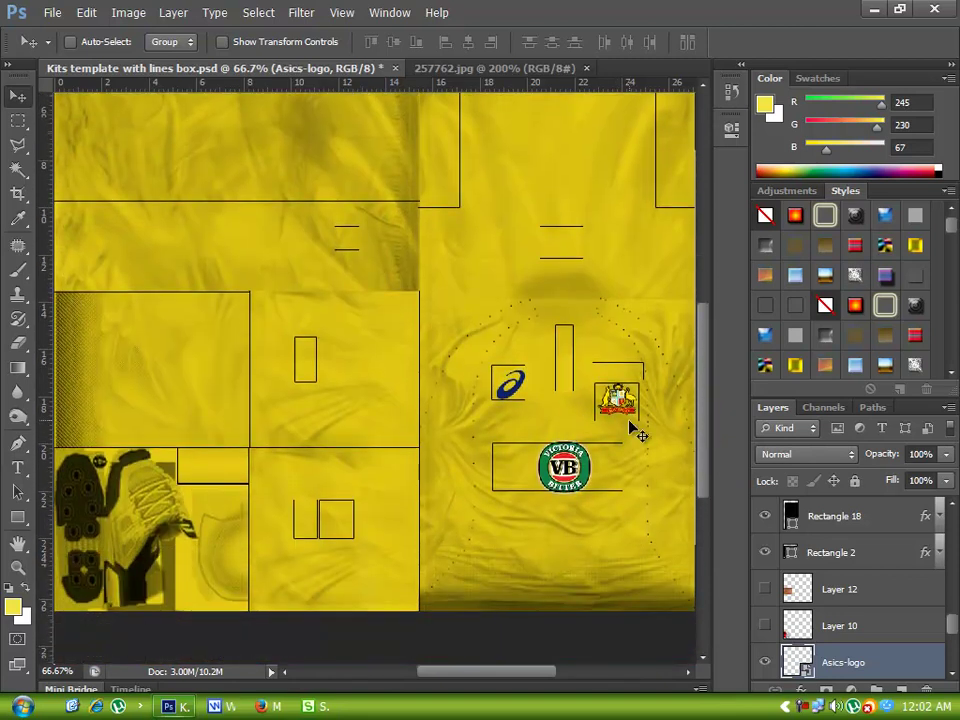
{"action": "mouse_move", "coordinate": [538, 670]}
{"action": "left_mouse_down"}
{"action": "mouse_move", "coordinate": [529, 672]}
{"action": "mouse_move", "coordinate": [537, 678]}
{"action": "left_mouse_up"}
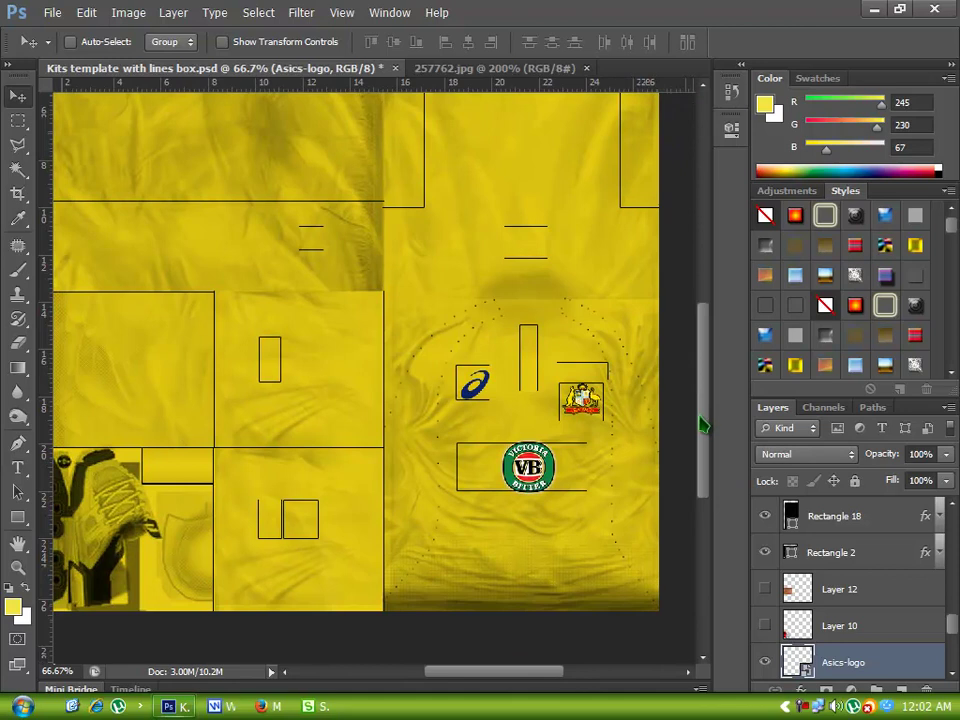
{"action": "mouse_move", "coordinate": [702, 425]}
{"action": "left_mouse_down"}
{"action": "mouse_move", "coordinate": [703, 358]}
{"action": "mouse_move", "coordinate": [705, 435]}
{"action": "left_mouse_up"}
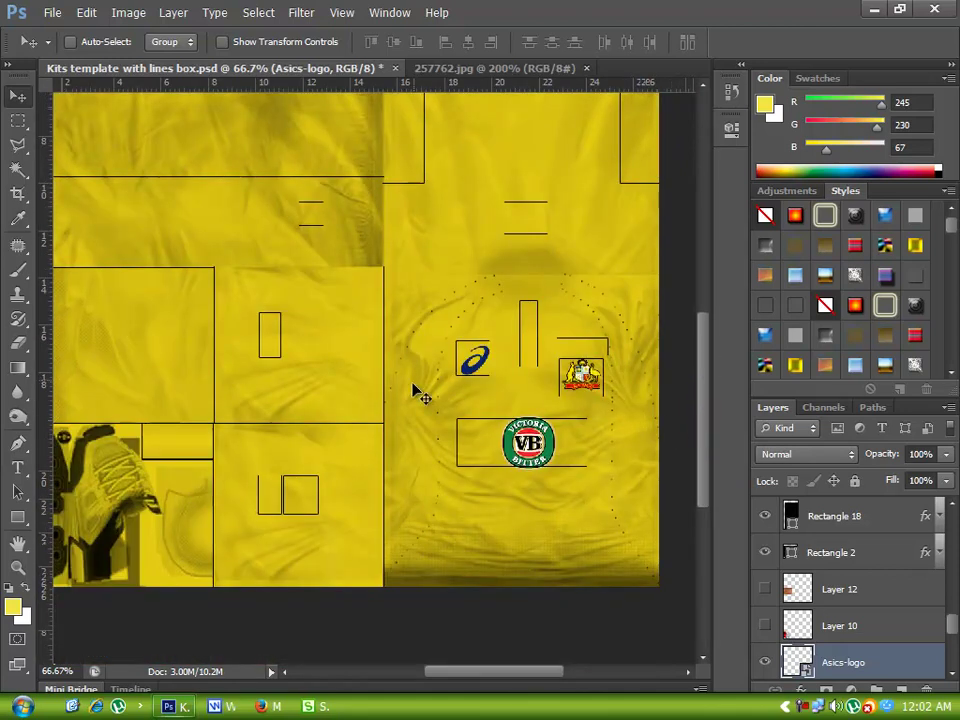
{"action": "left_click_drag", "start_coordinate": [545, 671], "coordinate": [513, 671]}
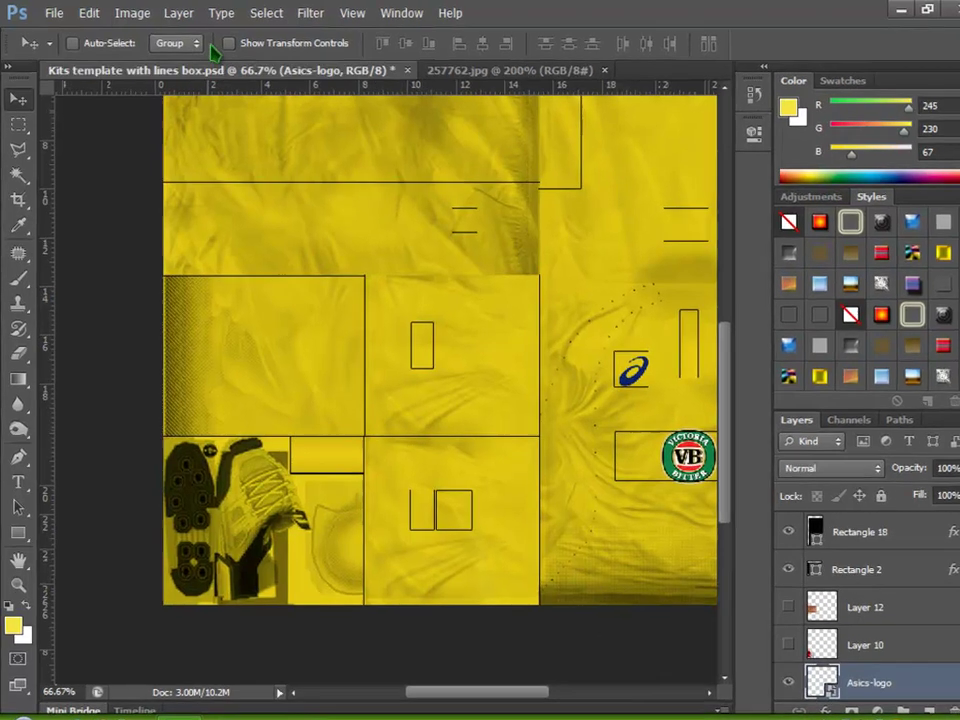
Step: Rotate the whole kit template canvas 90° counterclockwise
{"action": "left_click", "coordinate": [130, 14]}
{"action": "mouse_move", "coordinate": [354, 280]}
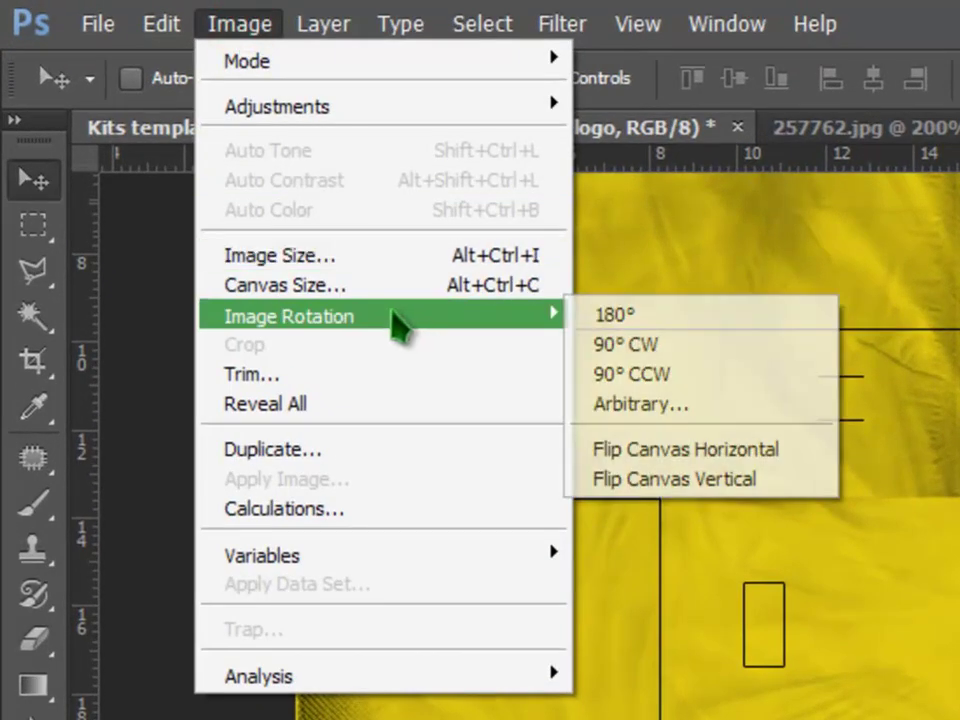
{"action": "left_click", "coordinate": [630, 372]}
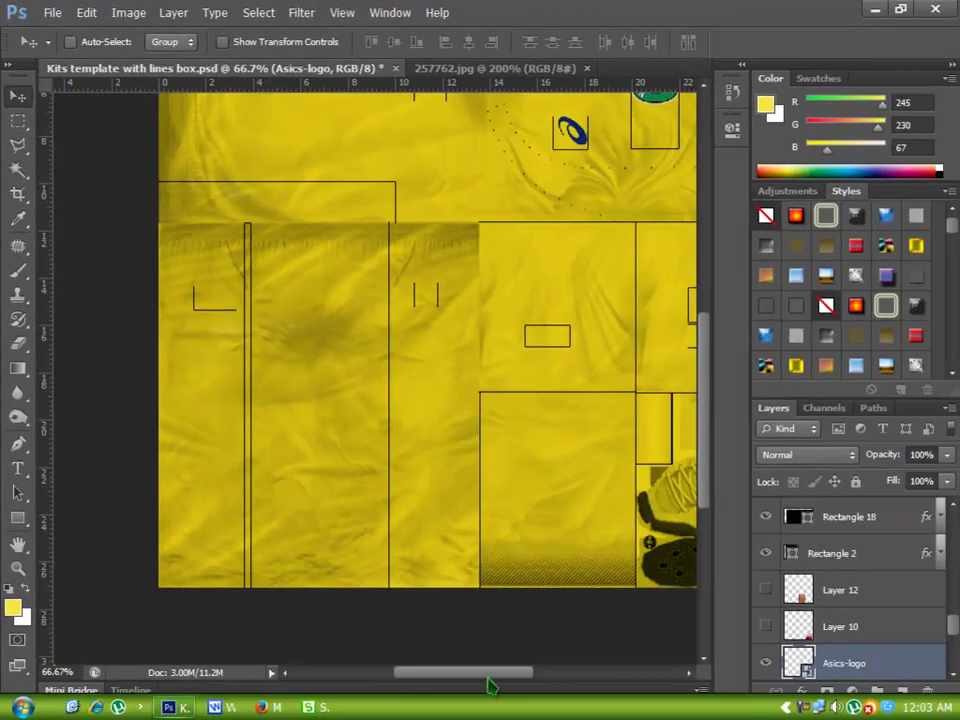
{"action": "left_click_drag", "start_coordinate": [490, 686], "coordinate": [546, 688]}
{"action": "left_click", "coordinate": [130, 14]}
{"action": "mouse_move", "coordinate": [264, 171]}
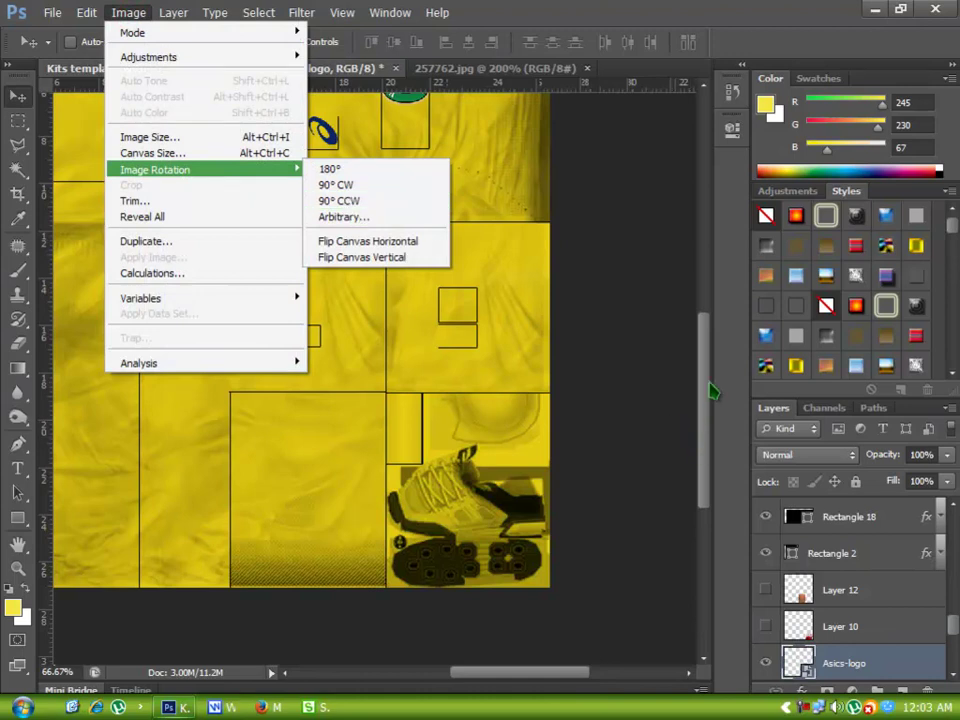
{"action": "left_click_drag", "start_coordinate": [710, 385], "coordinate": [653, 274]}
{"action": "left_click_drag", "start_coordinate": [531, 680], "coordinate": [500, 678]}
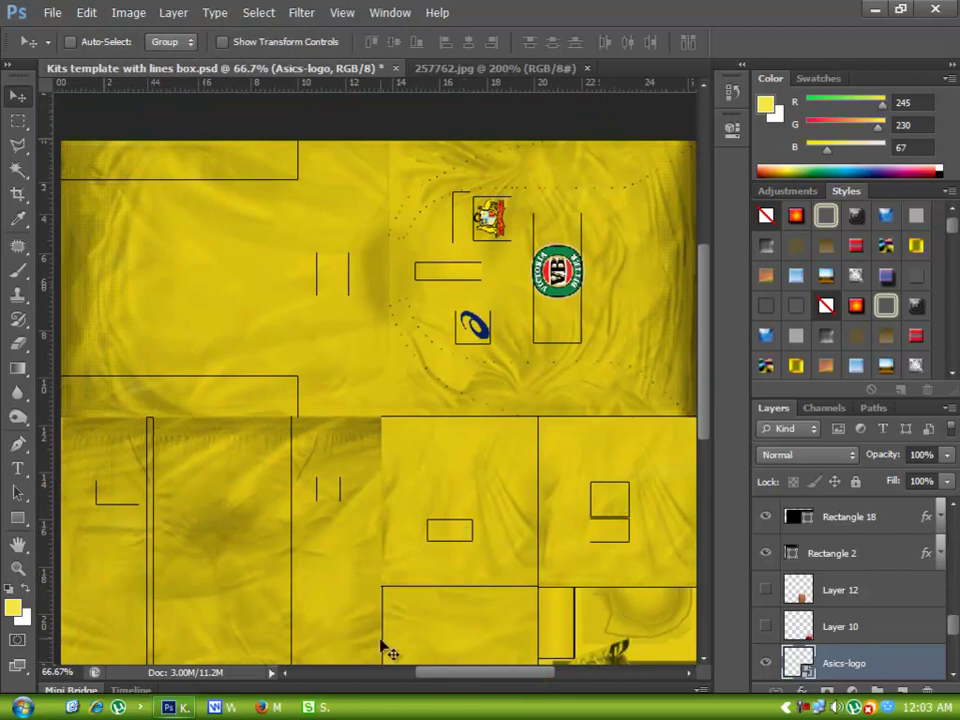
Step: Check the sleeve sponsor in 257762.jpg and place a second victoria-bitter-vb-vector-logo, scaled down to fit the logo box on the matching sleeve panel
{"action": "left_click", "coordinate": [468, 68]}
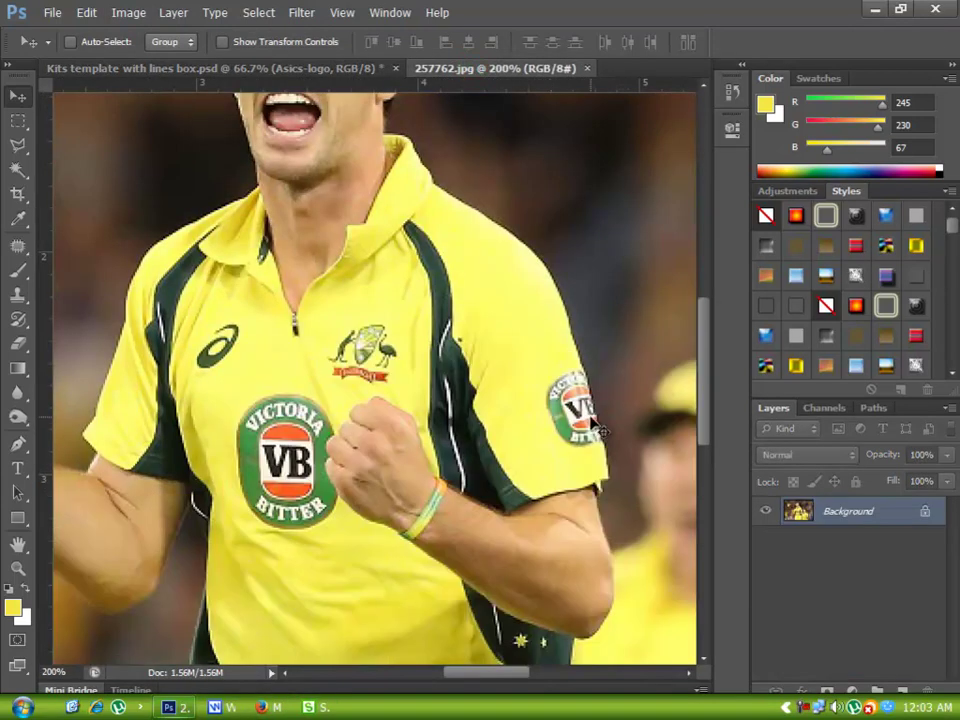
{"action": "left_click", "coordinate": [150, 68]}
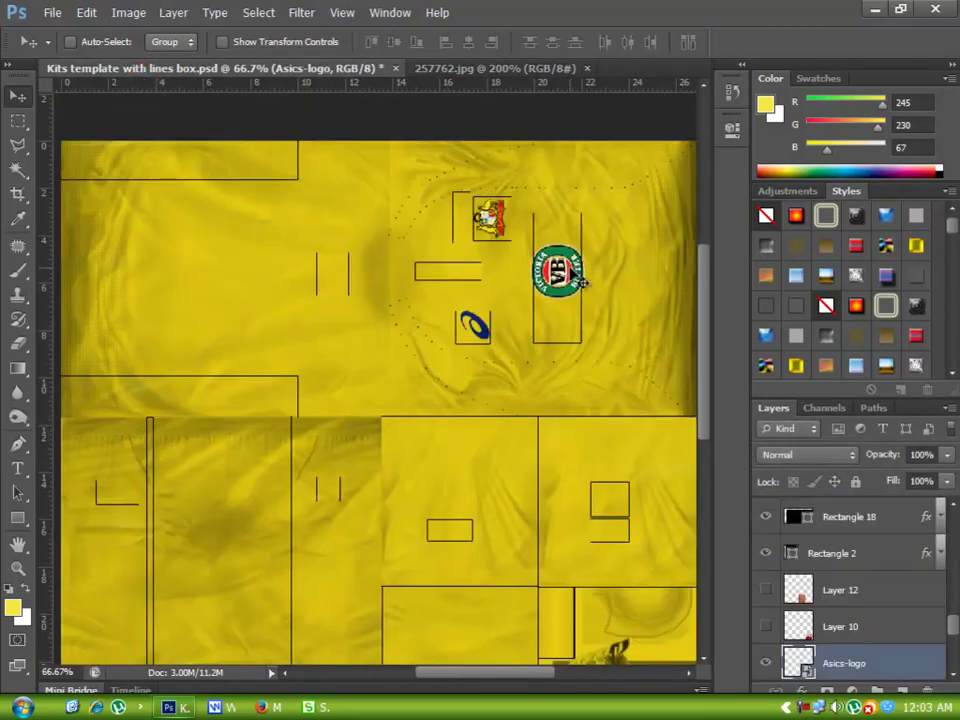
{"action": "left_click", "coordinate": [871, 12]}
{"action": "mouse_move", "coordinate": [678, 588]}
{"action": "left_mouse_down"}
{"action": "mouse_move", "coordinate": [340, 574]}
{"action": "mouse_move", "coordinate": [666, 604]}
{"action": "left_mouse_up"}
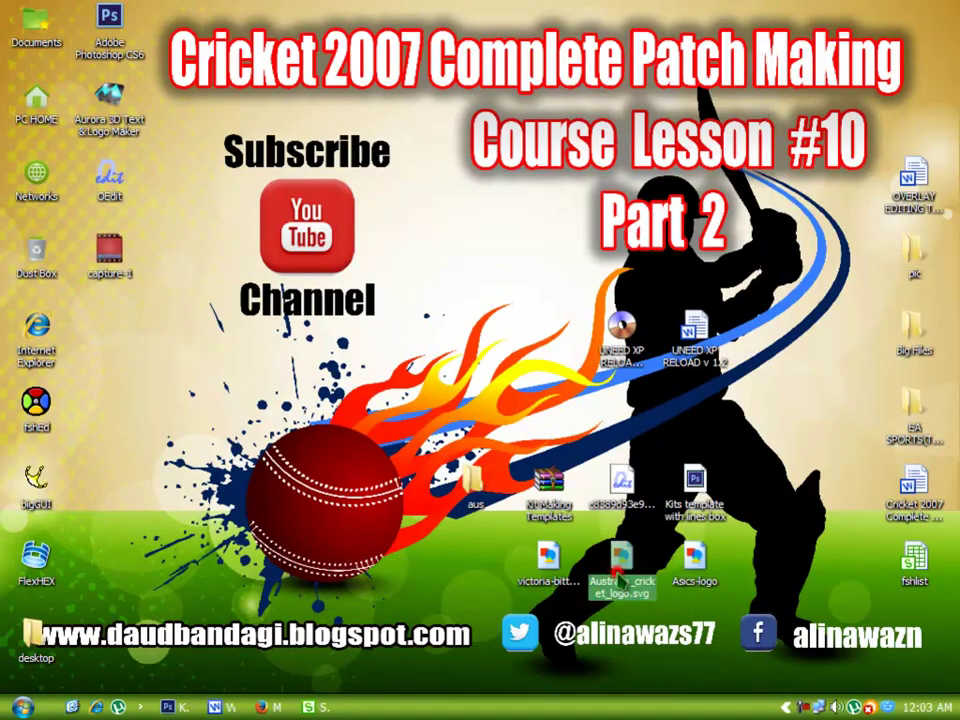
{"action": "double_click", "coordinate": [548, 557]}
{"action": "left_click_drag", "start_coordinate": [548, 557], "coordinate": [374, 378]}
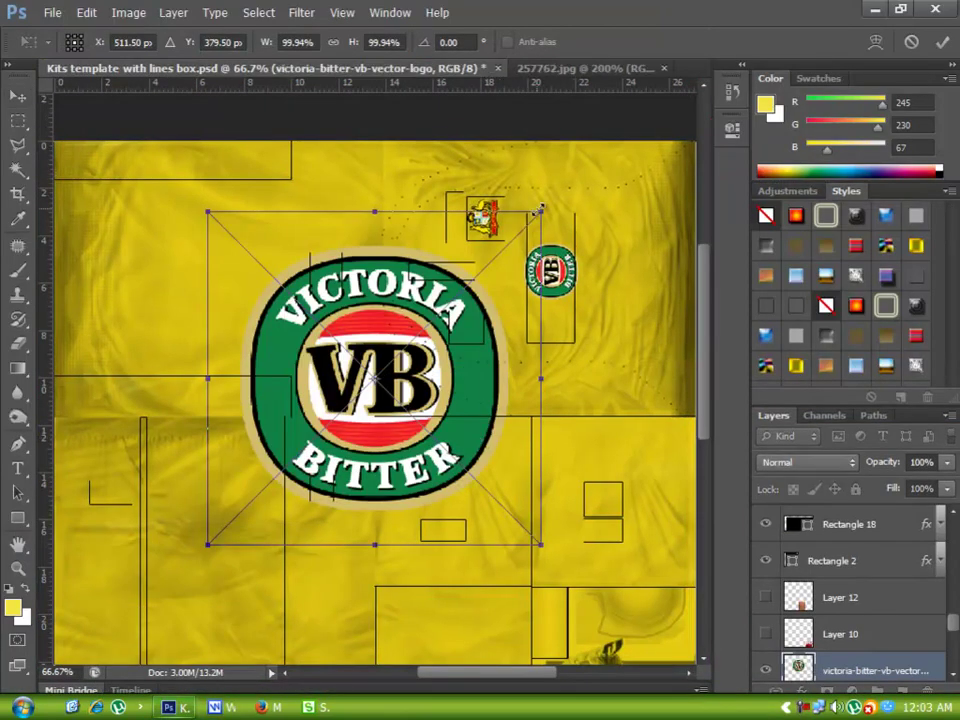
{"action": "left_click_drag", "start_coordinate": [537, 209], "coordinate": [451, 538]}
{"action": "key", "text": "Return"}
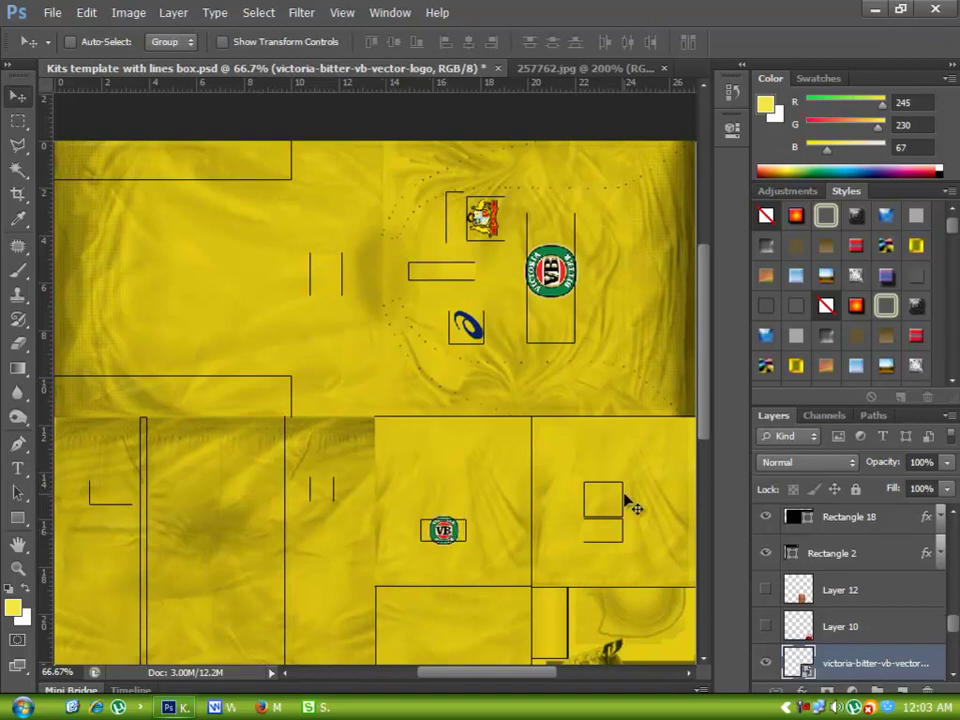
Step: Outline the template's sleeve-side panels and shoe area one by one with rectangular marquees to identify them, and clear the selection
{"action": "key", "text": "ctrl+minus"}
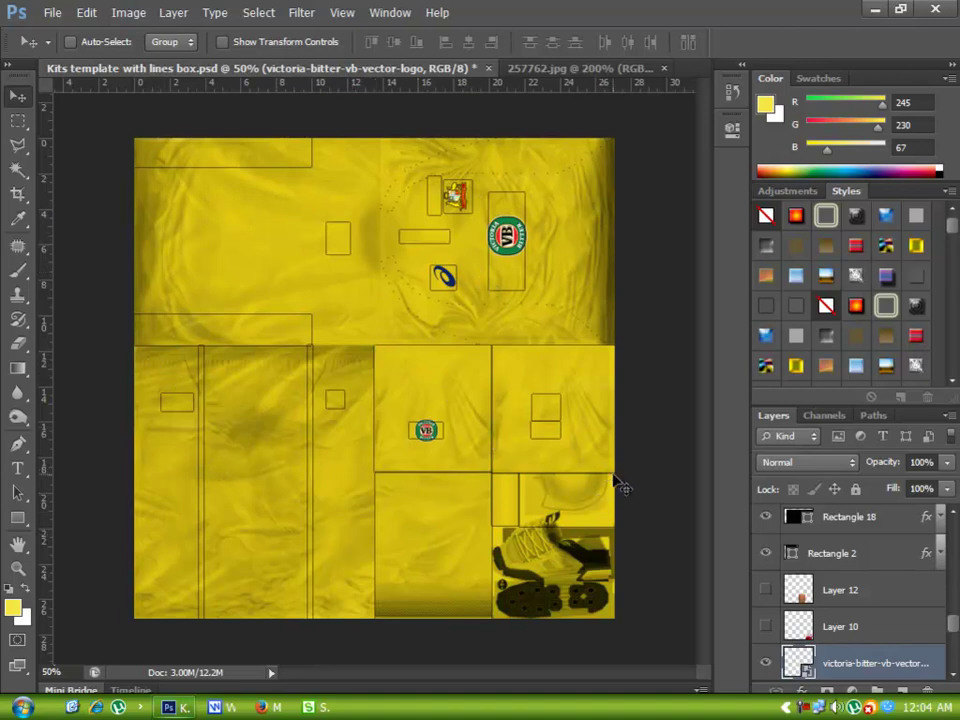
{"action": "left_click", "coordinate": [18, 120]}
{"action": "left_click_drag", "start_coordinate": [371, 345], "coordinate": [600, 521]}
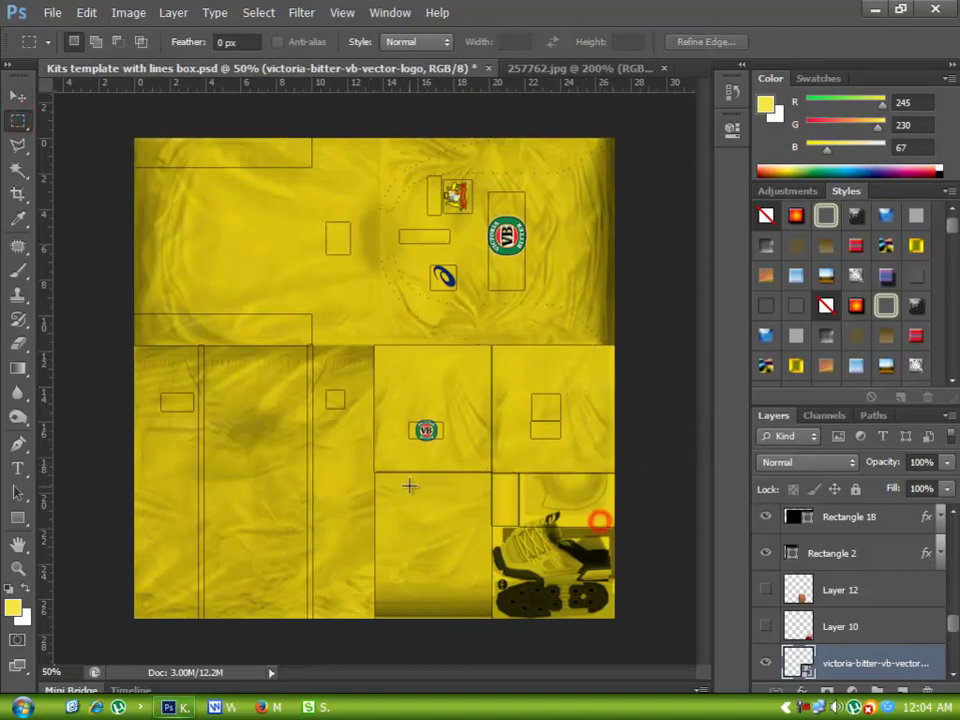
{"action": "left_click_drag", "start_coordinate": [375, 472], "coordinate": [491, 633]}
{"action": "left_click_drag", "start_coordinate": [617, 474], "coordinate": [518, 531]}
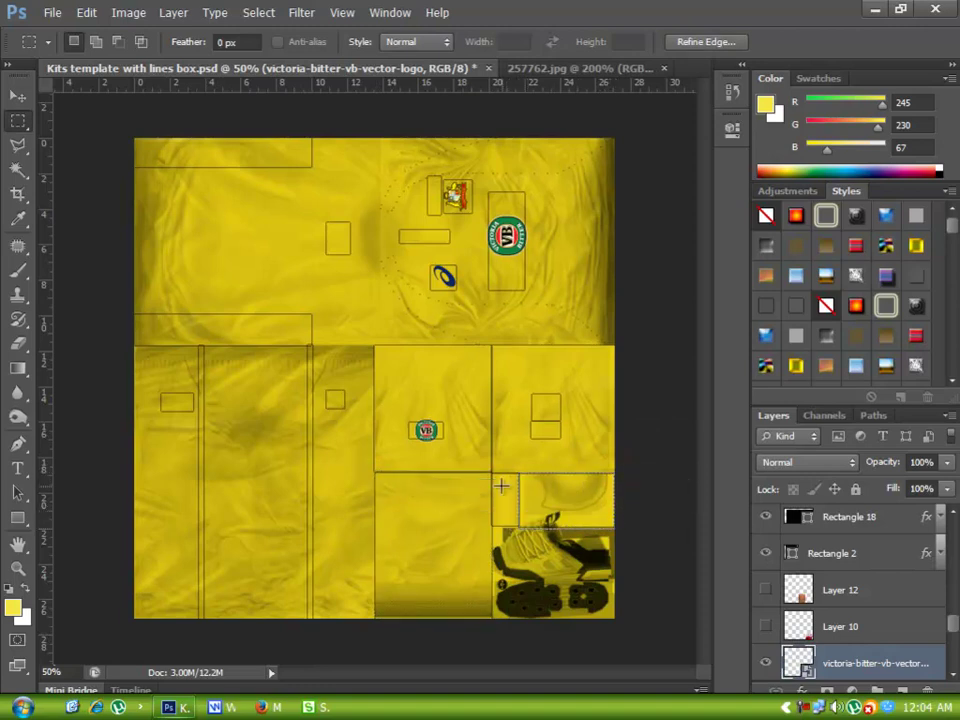
{"action": "left_click_drag", "start_coordinate": [492, 474], "coordinate": [518, 524]}
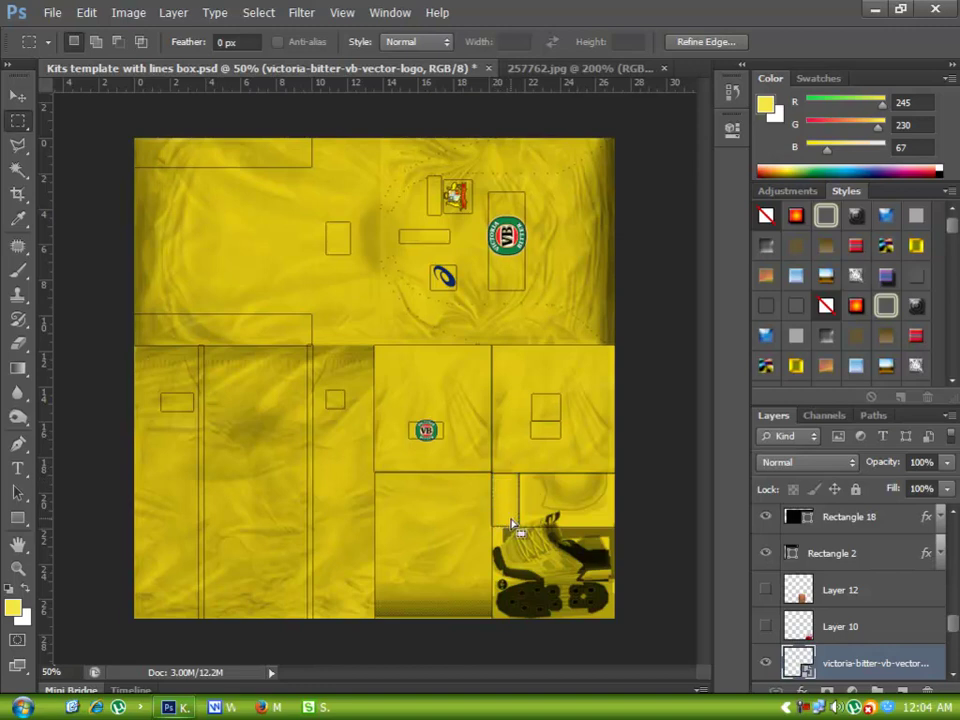
{"action": "left_click_drag", "start_coordinate": [494, 527], "coordinate": [619, 627]}
{"action": "left_click_drag", "start_coordinate": [528, 551], "coordinate": [488, 526]}
{"action": "left_click", "coordinate": [597, 519]}
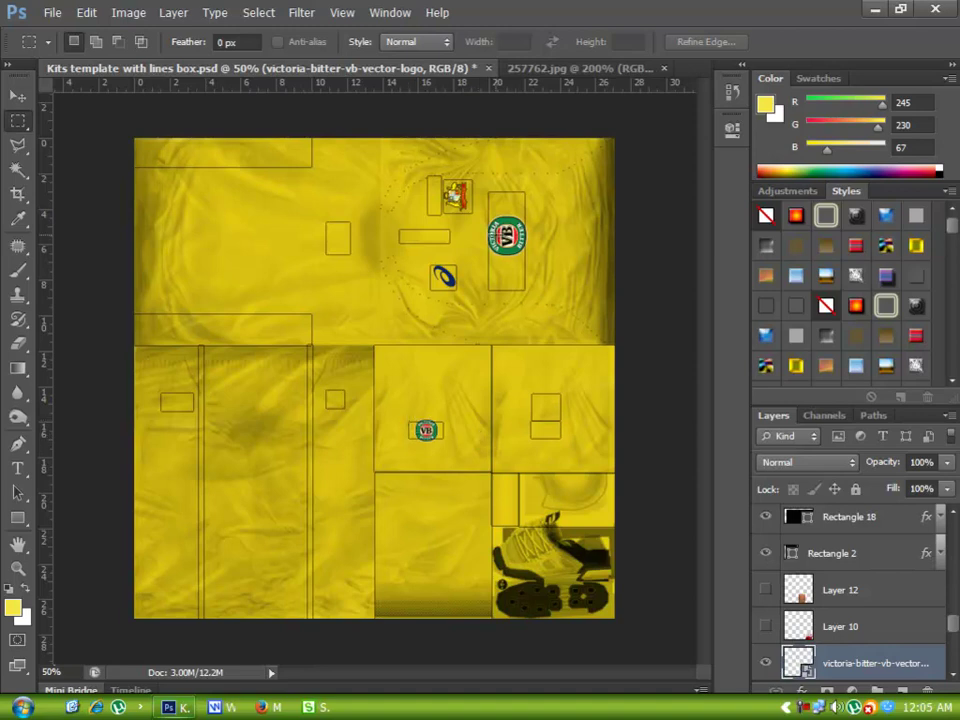
Step: Look at the shirt photo 257762.jpg once more and return to the kit template document
{"action": "left_click", "coordinate": [545, 68]}
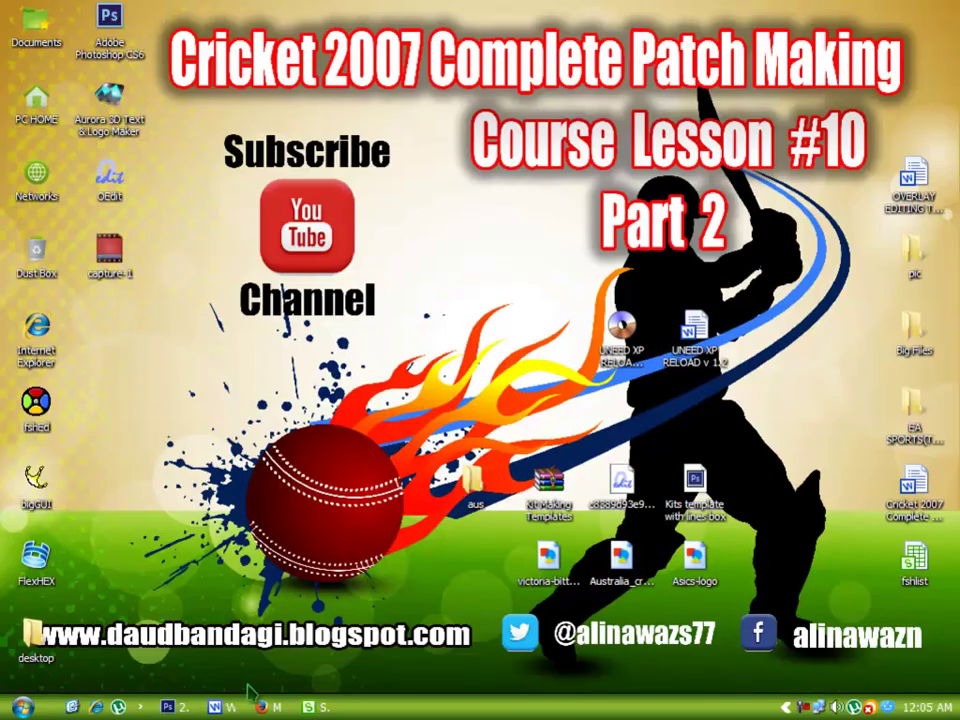
{"action": "mouse_move", "coordinate": [175, 707]}
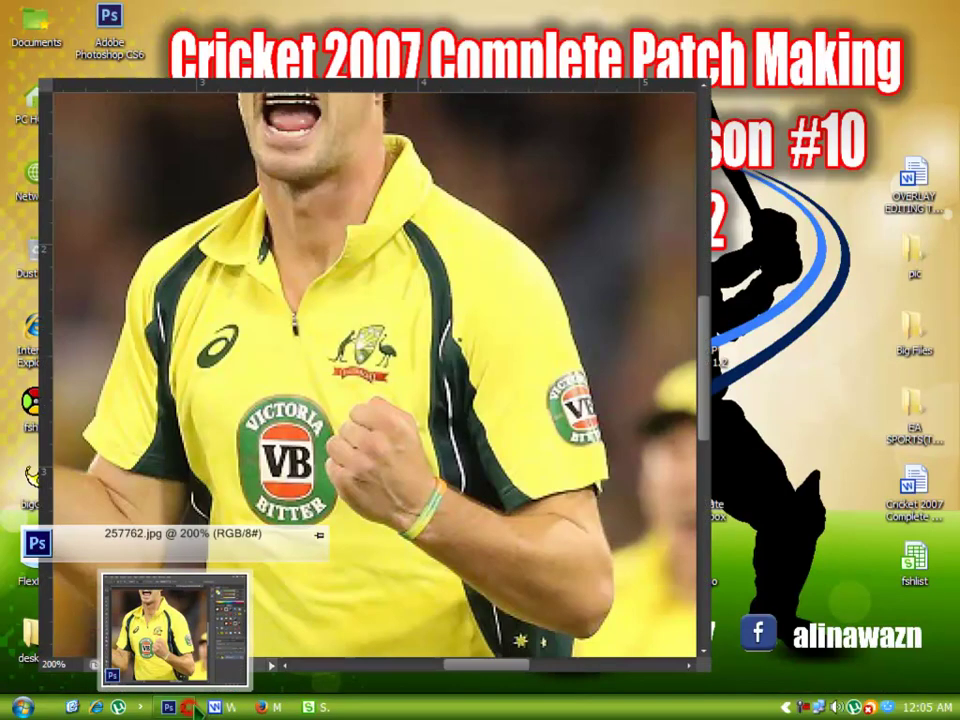
{"action": "left_click", "coordinate": [174, 632]}
{"action": "left_click", "coordinate": [374, 68]}
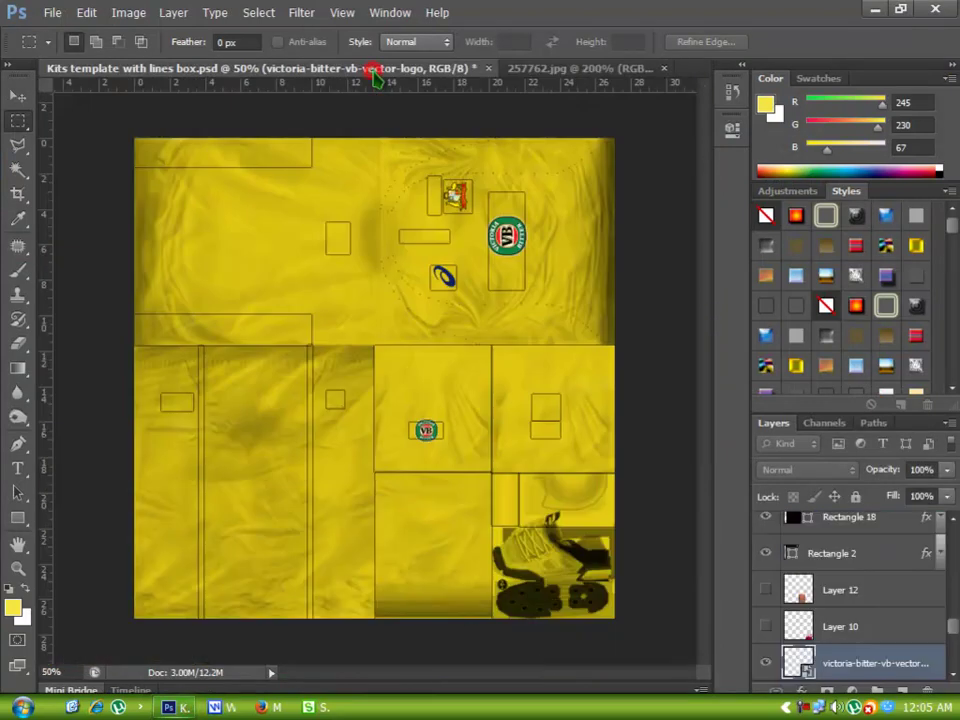
Step: Save the kit template to the Desktop as a BMP named Kits template with lines box, in OS/2 format at 24 bit
{"action": "left_click", "coordinate": [52, 13]}
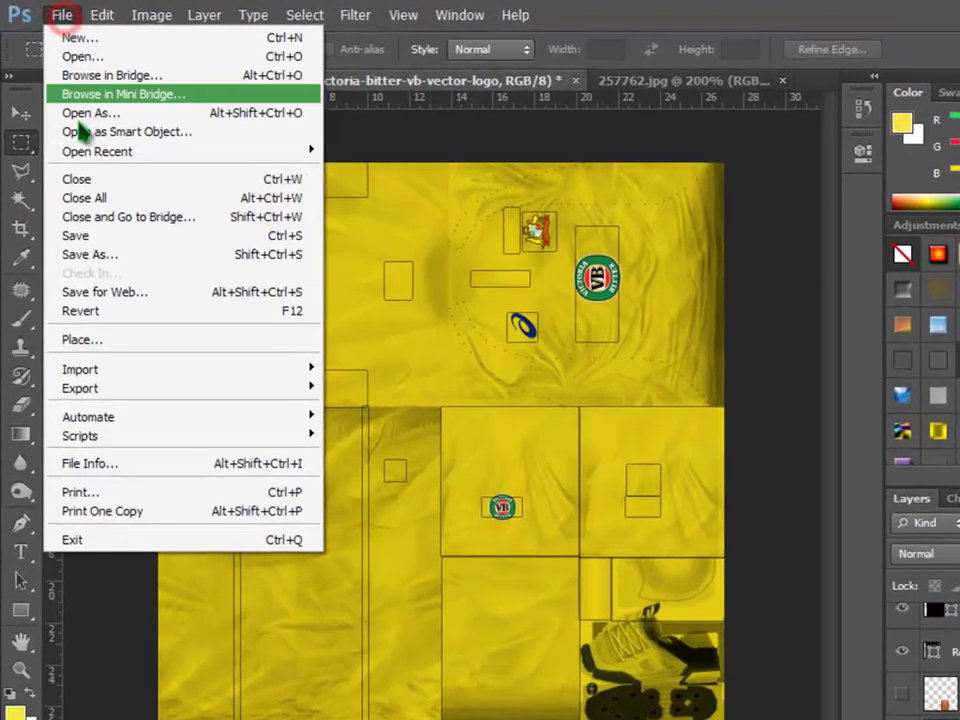
{"action": "left_click", "coordinate": [70, 212]}
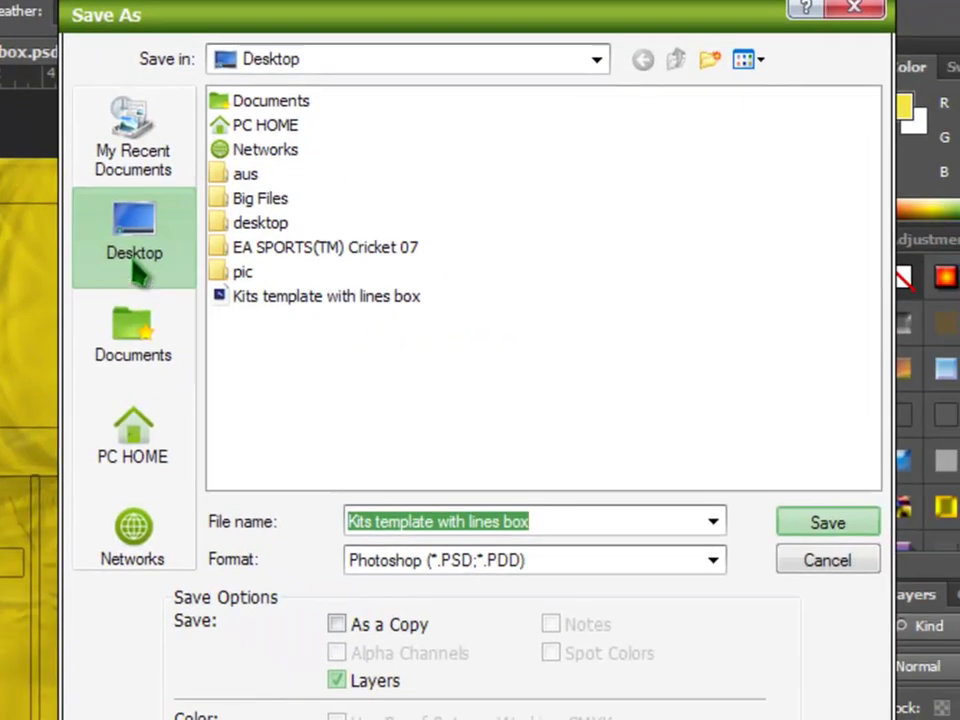
{"action": "left_click", "coordinate": [216, 278]}
{"action": "left_click", "coordinate": [750, 586]}
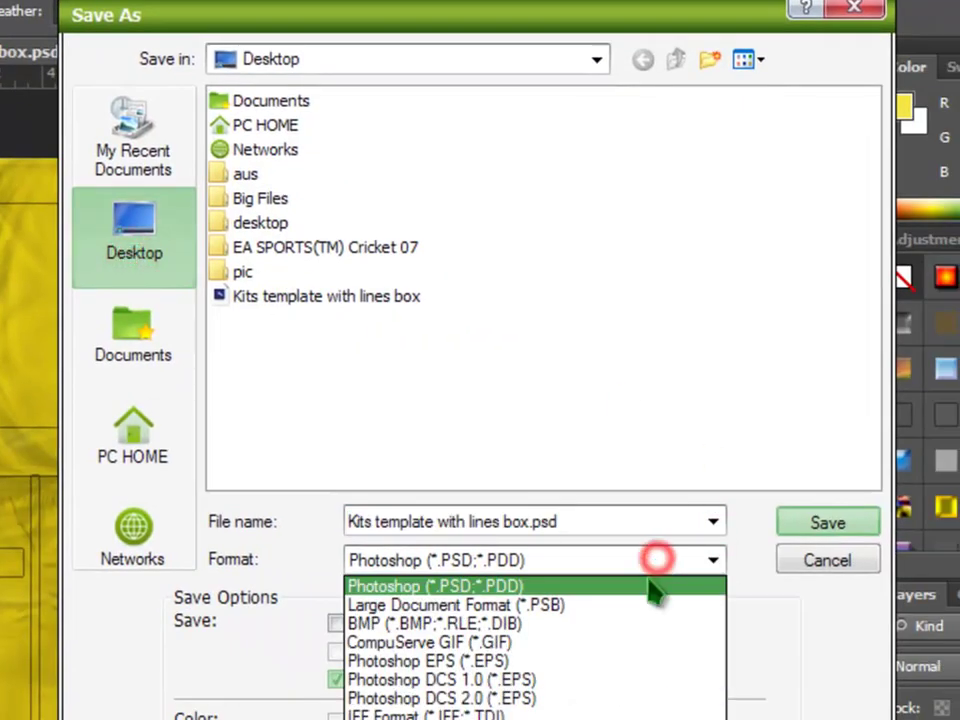
{"action": "left_click", "coordinate": [383, 624]}
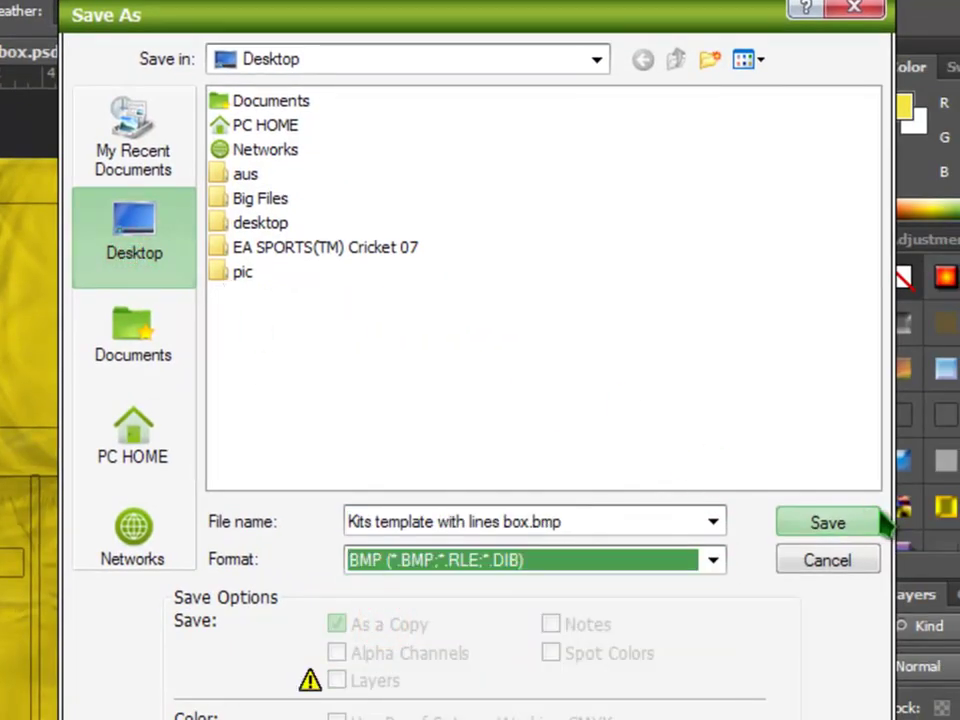
{"action": "left_click", "coordinate": [832, 524]}
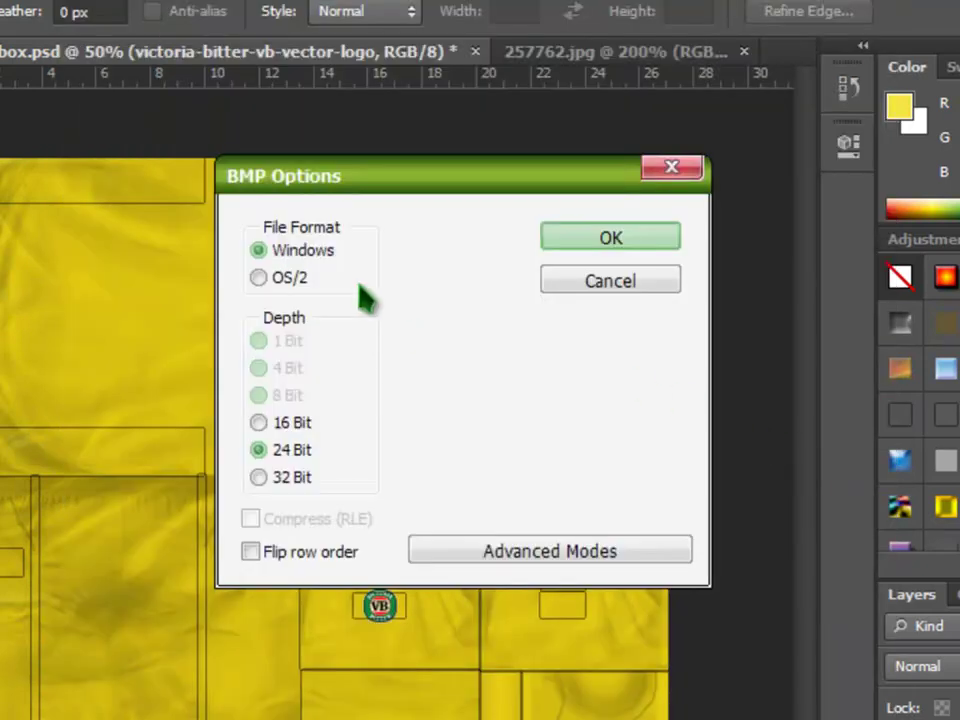
{"action": "left_click", "coordinate": [292, 280]}
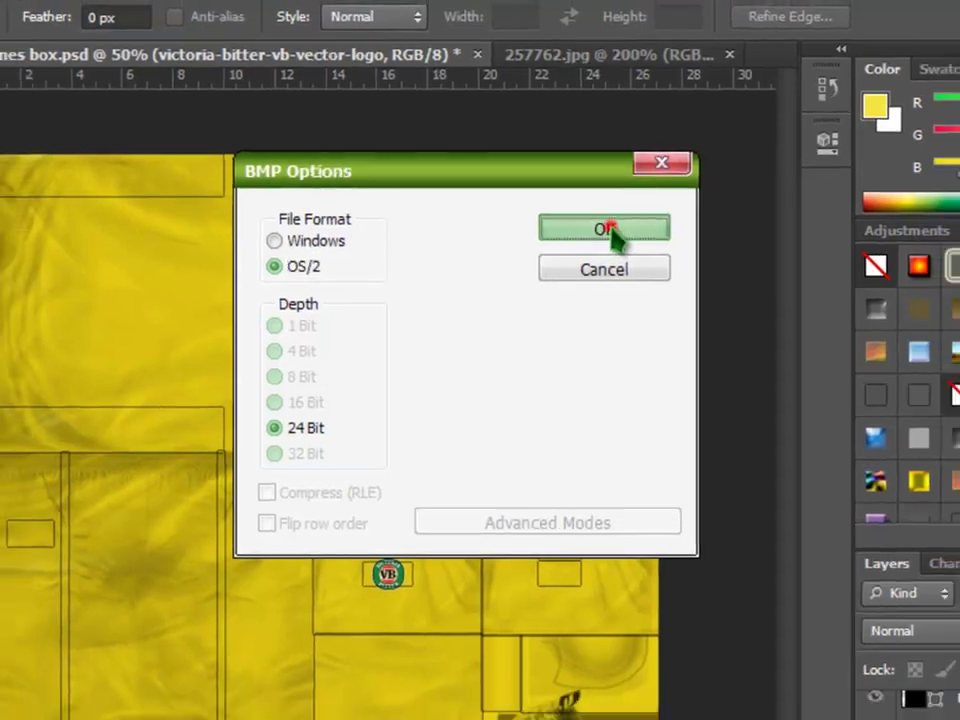
{"action": "left_click", "coordinate": [612, 243]}
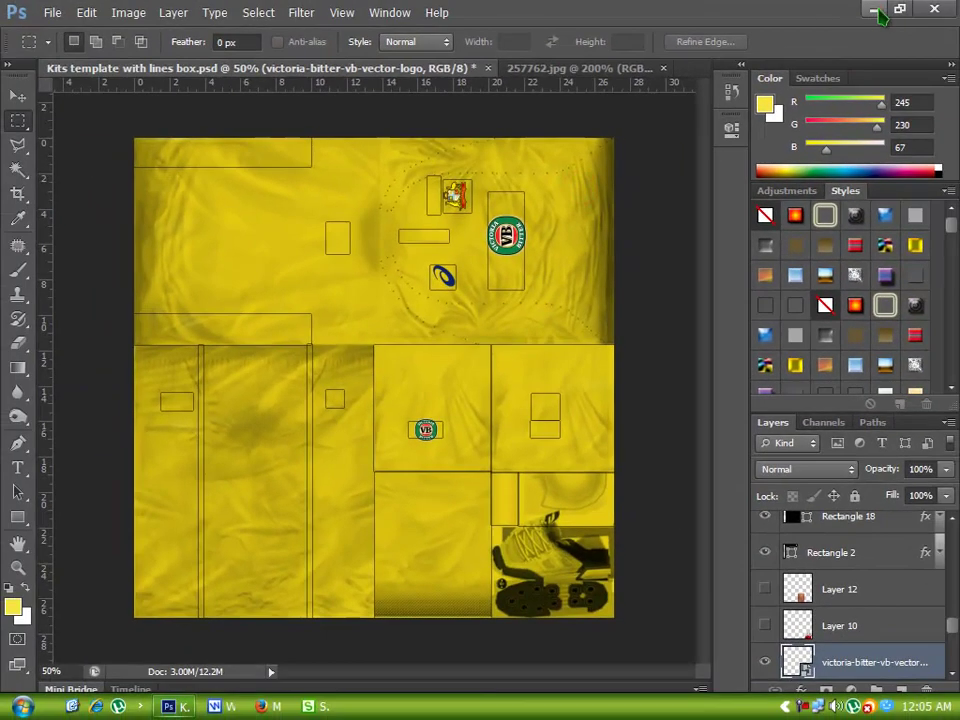
Step: Leave Photoshop for the desktop, check the exported Kits template with lines box bitmap in the picture viewer, and close it
{"action": "left_click", "coordinate": [876, 10]}
{"action": "double_click", "coordinate": [107, 328]}
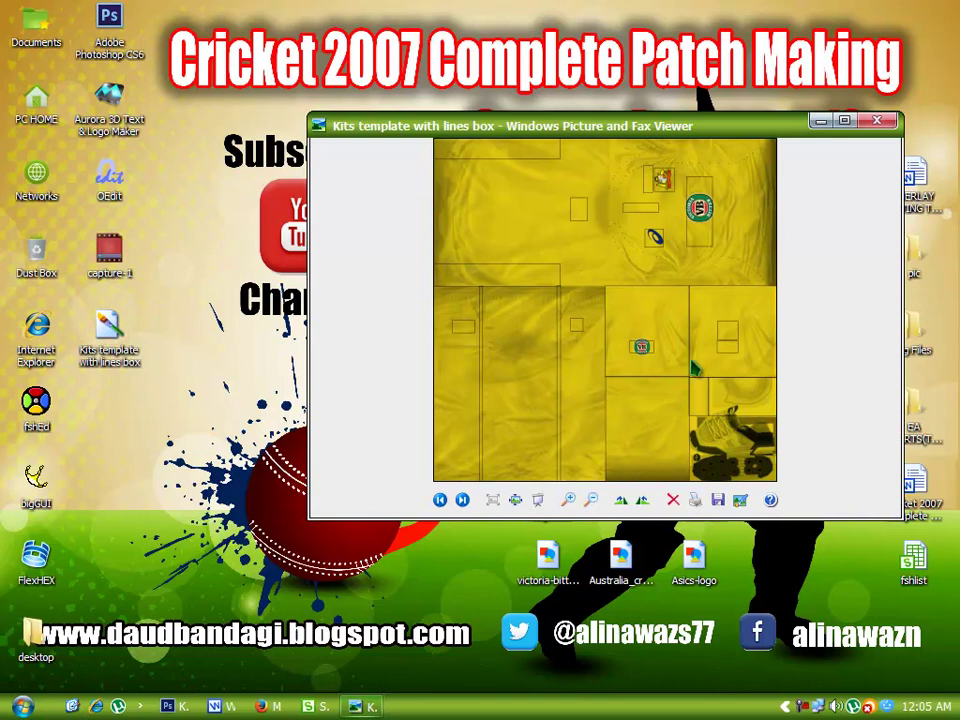
{"action": "left_click", "coordinate": [877, 123]}
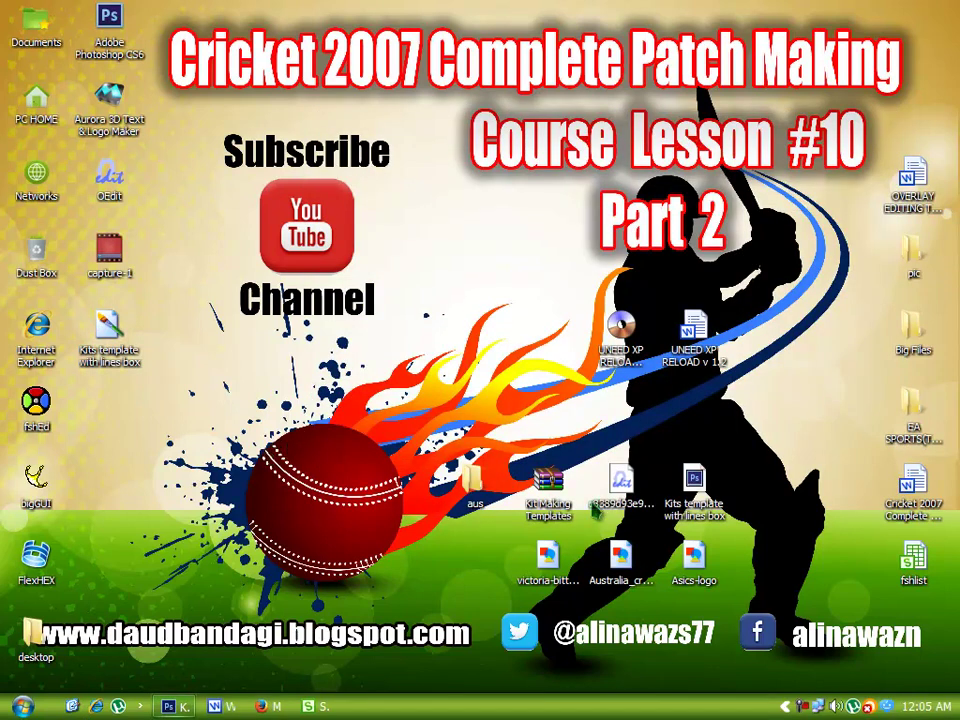
Step: Open the desktop's c8389d93e9... model in OEdit, enable parts 002 and 004, and show the enlarged perspective view from the front
{"action": "double_click", "coordinate": [621, 483]}
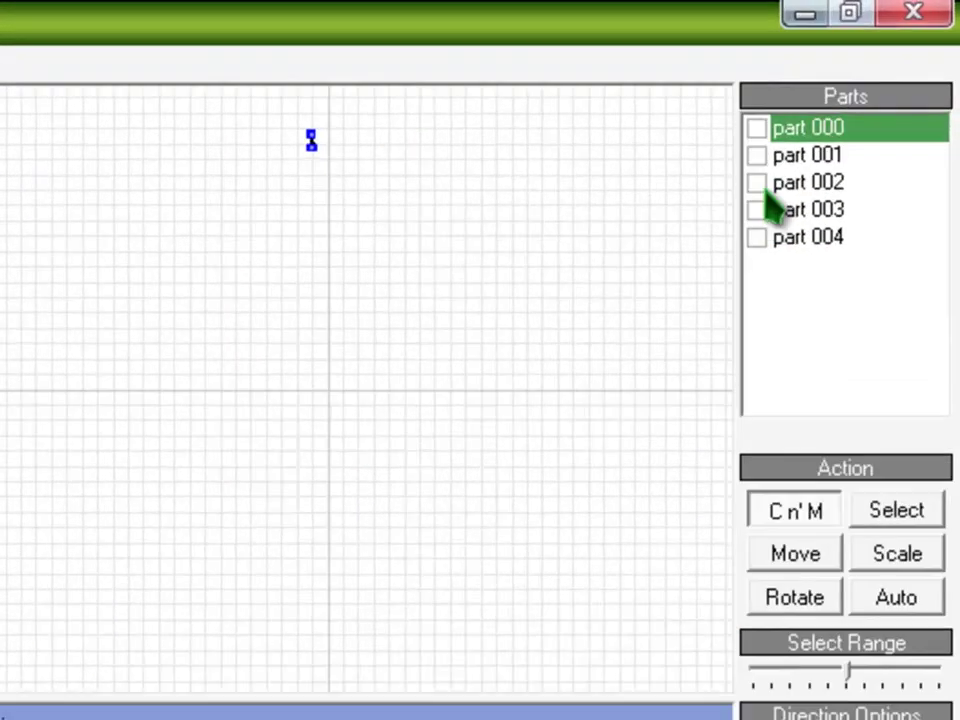
{"action": "left_click", "coordinate": [859, 94]}
{"action": "left_click", "coordinate": [657, 270]}
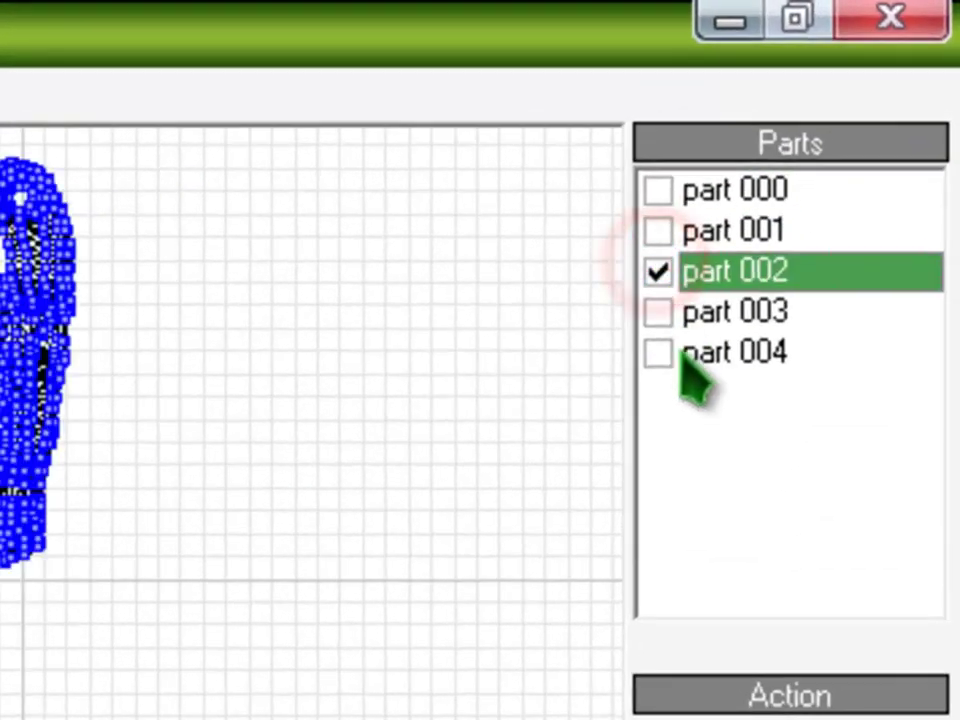
{"action": "left_click", "coordinate": [660, 352]}
{"action": "left_click", "coordinate": [657, 352]}
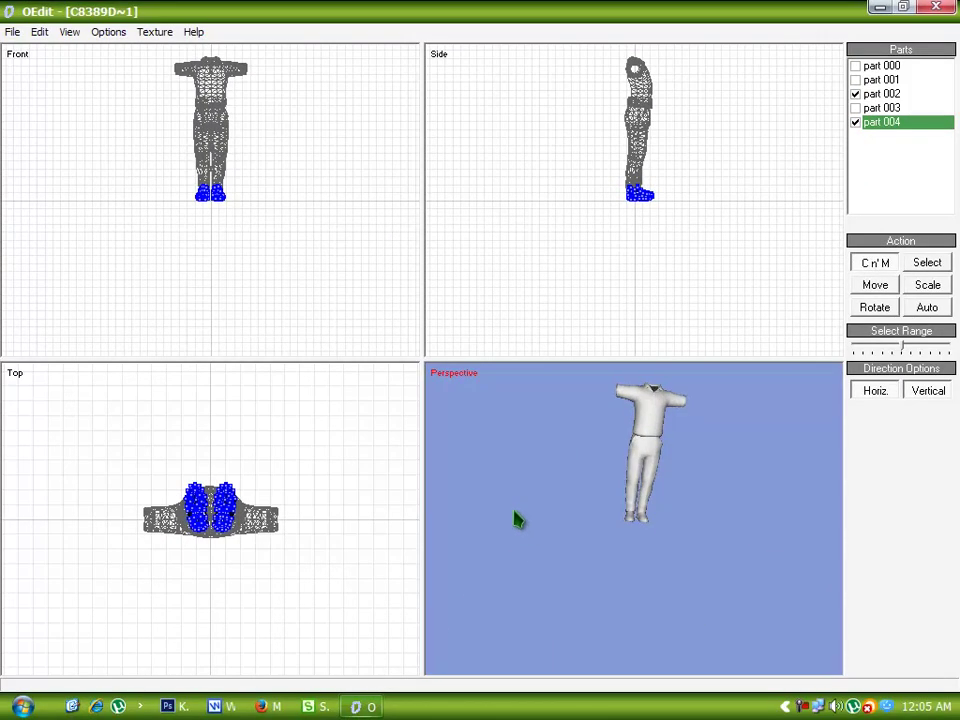
{"action": "double_click", "coordinate": [518, 519]}
{"action": "left_click_drag", "start_coordinate": [551, 403], "coordinate": [413, 272]}
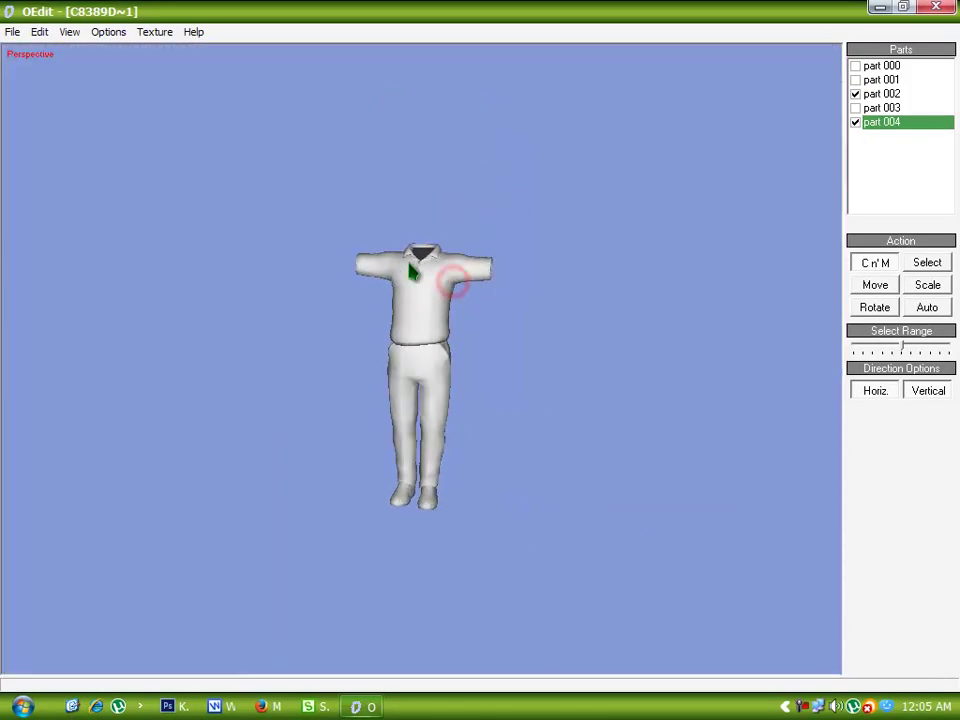
Step: Load the Kits template with lines box bitmap from the Desktop into the model's first texture slot
{"action": "left_click", "coordinate": [148, 32]}
{"action": "left_click", "coordinate": [150, 47]}
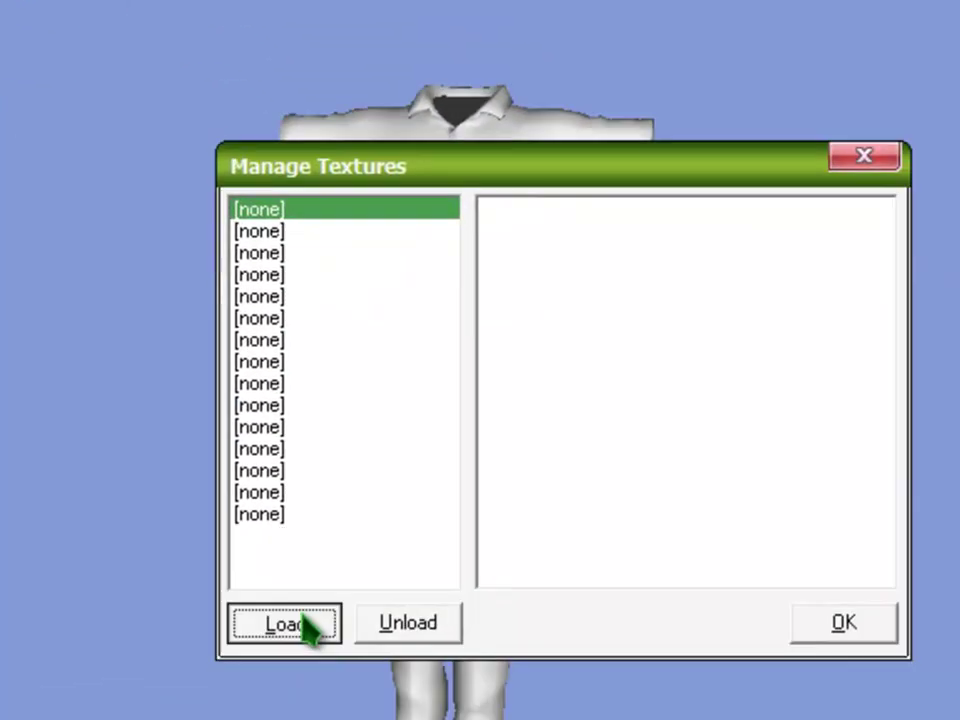
{"action": "left_click", "coordinate": [300, 622]}
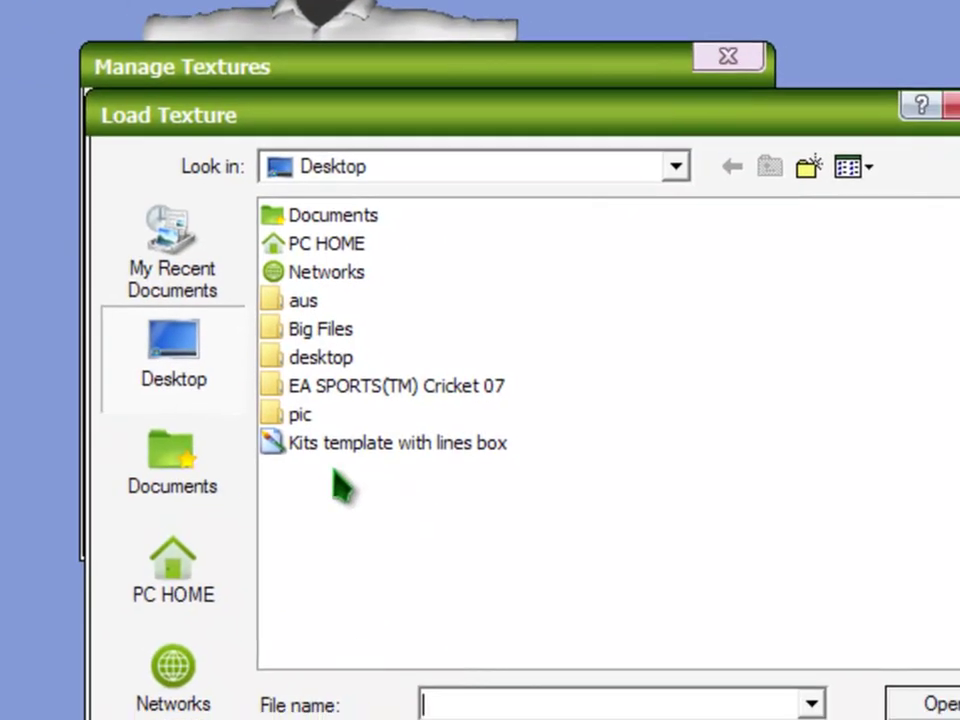
{"action": "left_click", "coordinate": [445, 548]}
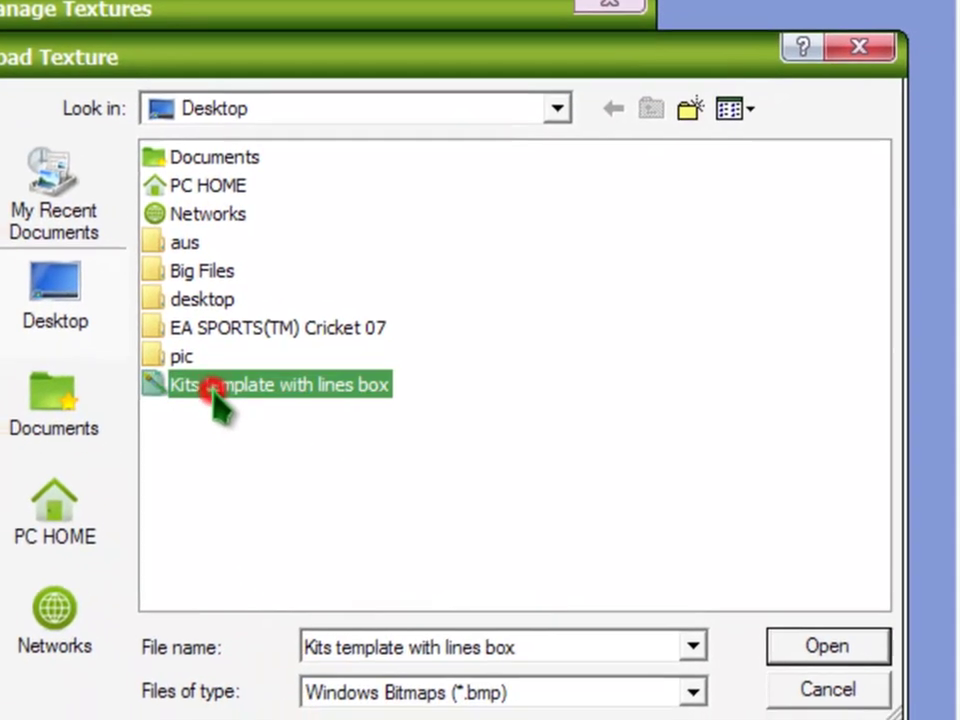
{"action": "left_click", "coordinate": [866, 640]}
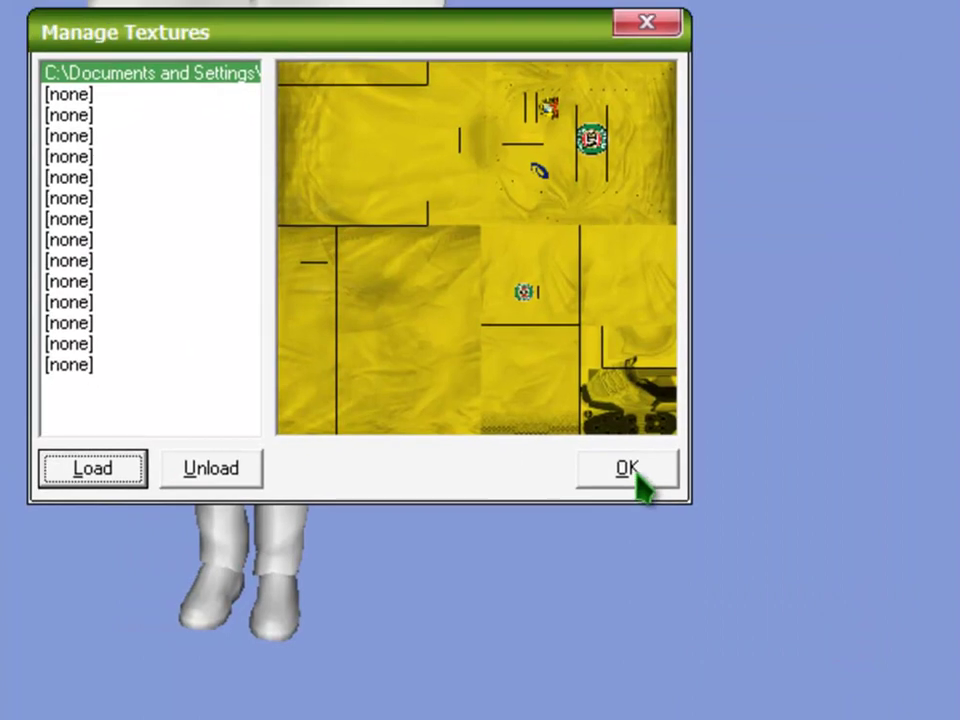
{"action": "left_click", "coordinate": [628, 470]}
Step: Inspect the textured kit model's chest, sleeve, trouser and back areas from several angles, and close OEdit
{"action": "left_click_drag", "start_coordinate": [475, 388], "coordinate": [529, 413]}
{"action": "left_click_drag", "start_coordinate": [537, 222], "coordinate": [575, 243]}
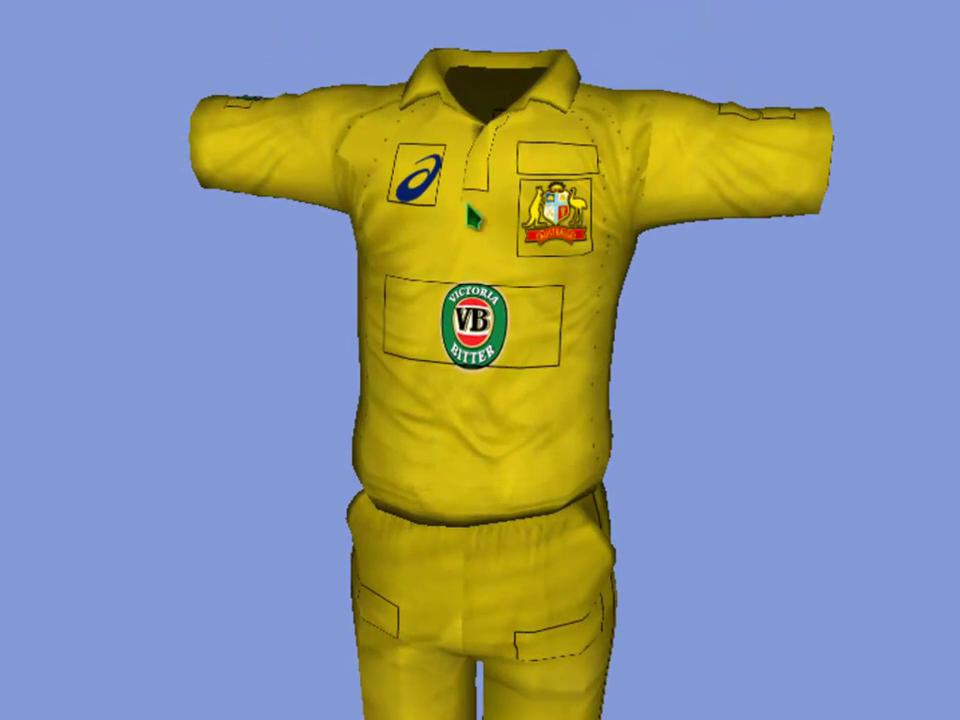
{"action": "left_click_drag", "start_coordinate": [424, 186], "coordinate": [450, 283]}
{"action": "scroll", "coordinate": [452, 291], "scroll_direction": "down", "scroll_amount": 6}
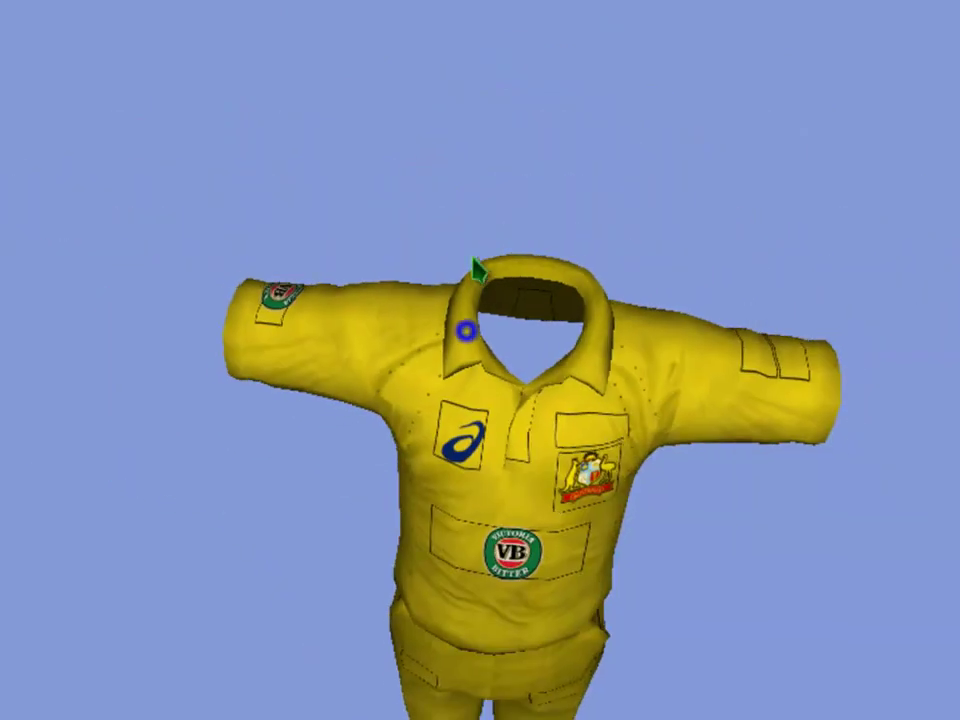
{"action": "left_click_drag", "start_coordinate": [458, 392], "coordinate": [733, 566]}
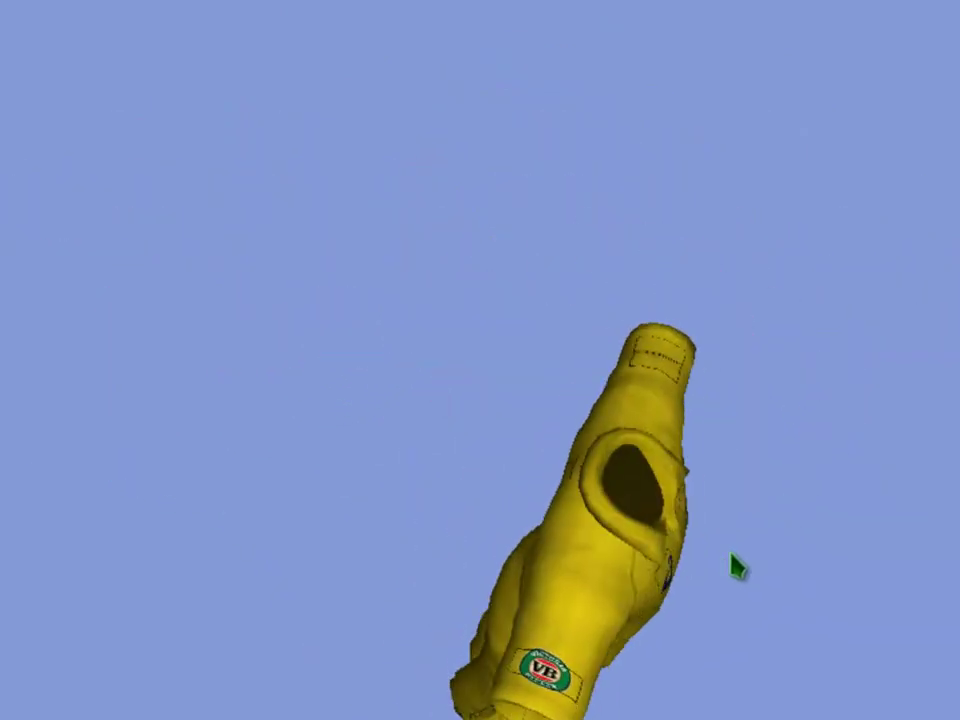
{"action": "left_click_drag", "start_coordinate": [558, 690], "coordinate": [598, 450]}
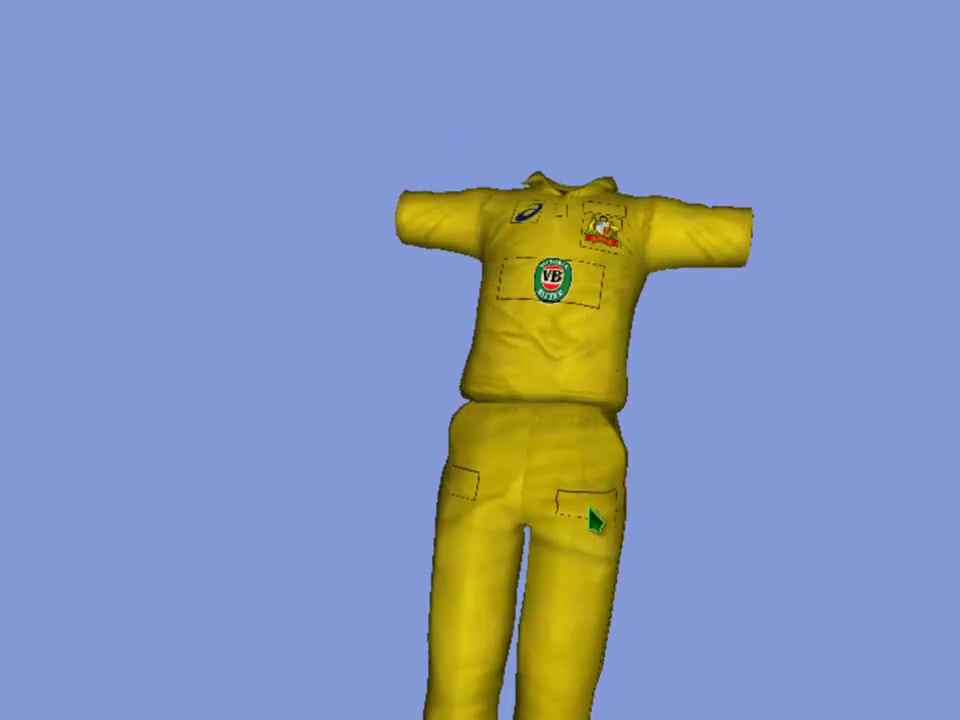
{"action": "left_click_drag", "start_coordinate": [454, 506], "coordinate": [456, 493]}
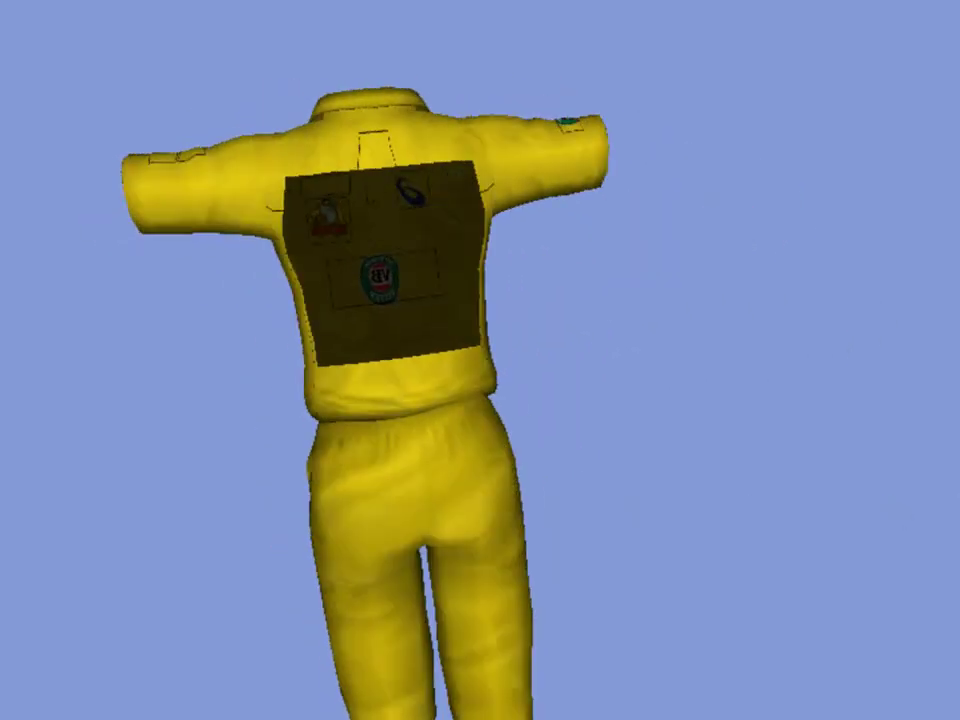
{"action": "left_click_drag", "start_coordinate": [658, 350], "coordinate": [600, 470]}
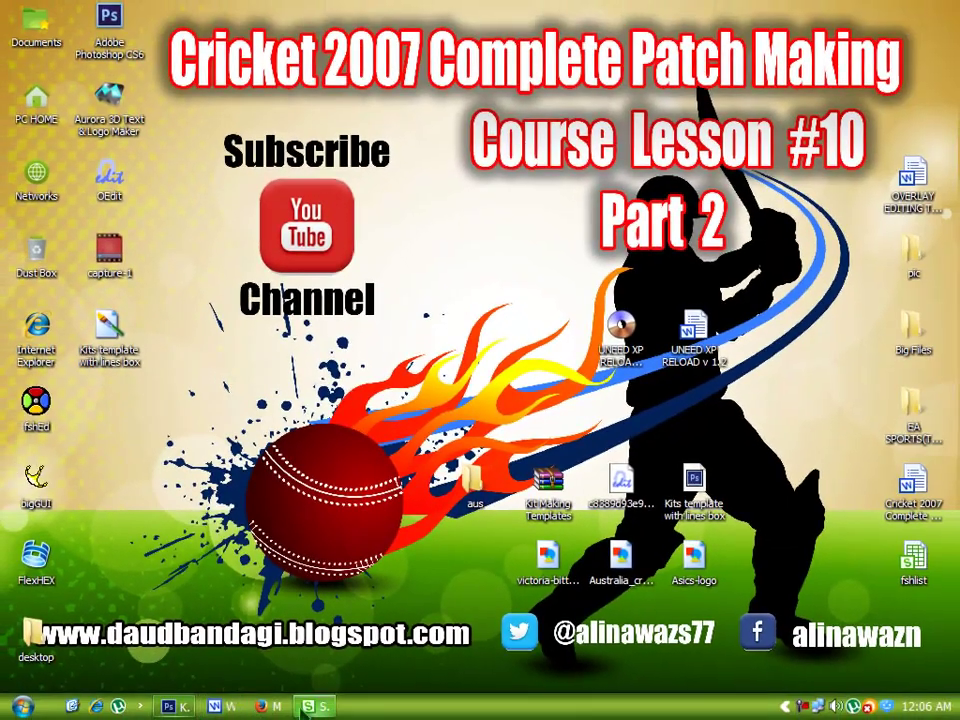
Step: Switch back to the kit template in Photoshop, try to shift the sleeve's Victoria Bitter logo with the Move tool, and undo the change
{"action": "mouse_move", "coordinate": [278, 708]}
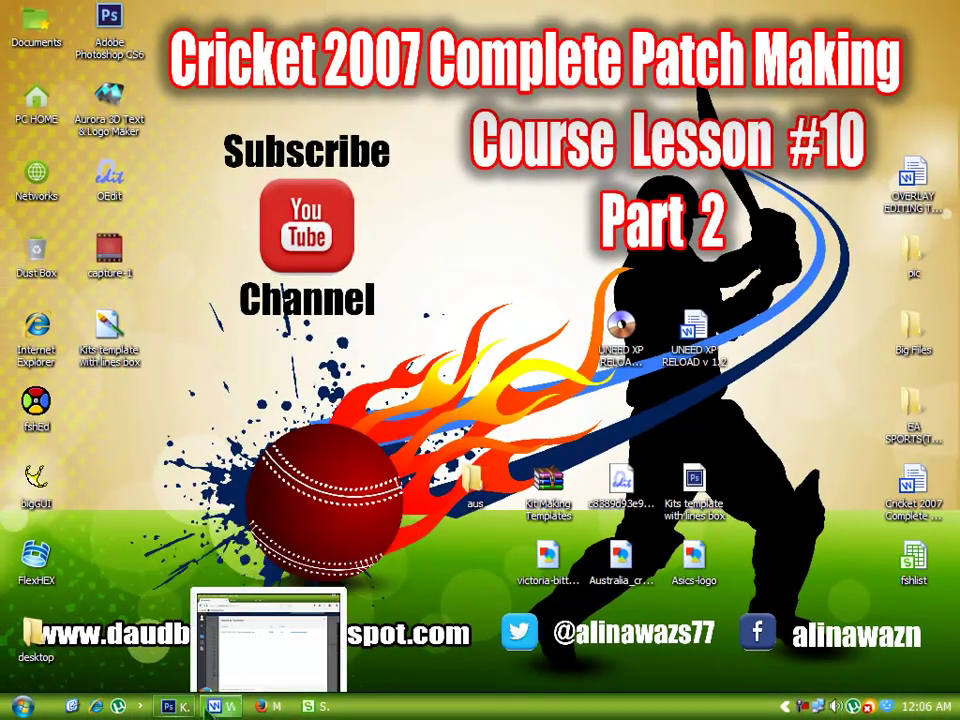
{"action": "left_click", "coordinate": [172, 706]}
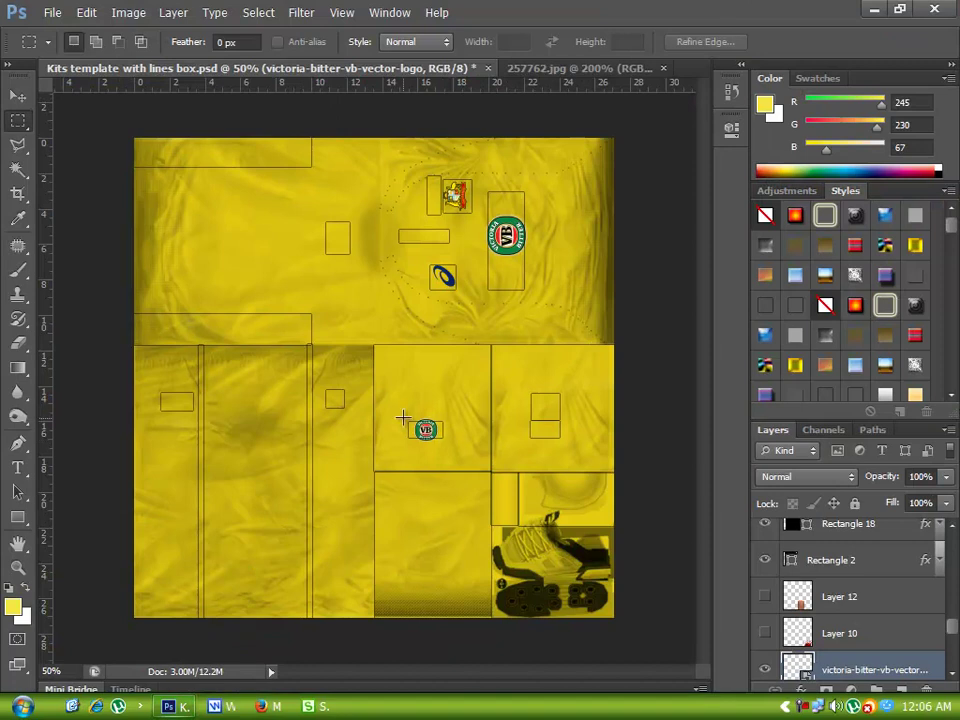
{"action": "left_click", "coordinate": [18, 94]}
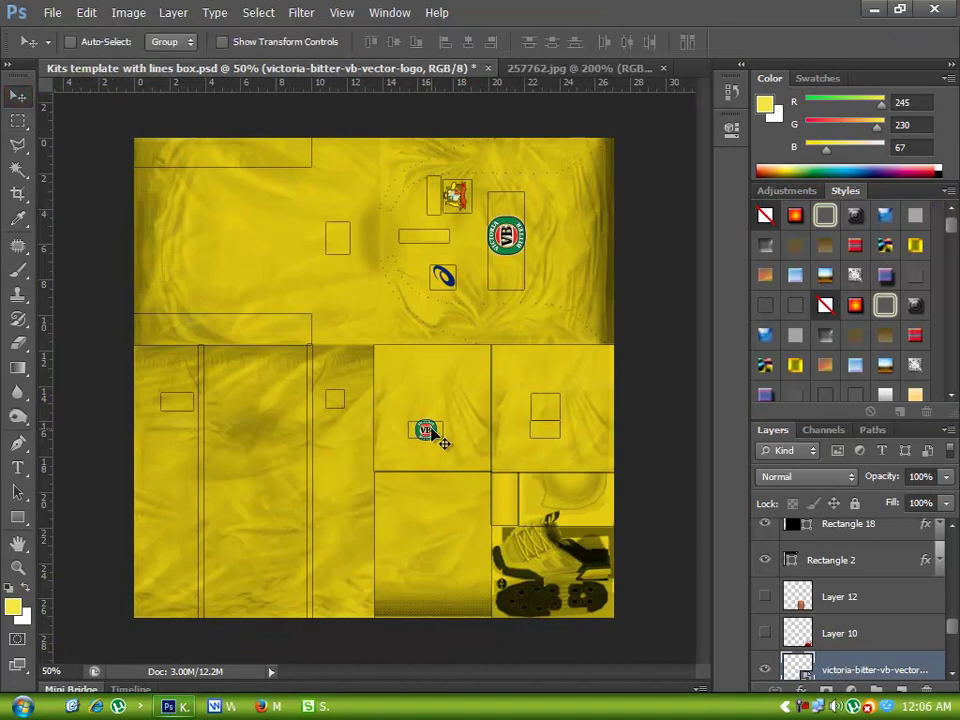
{"action": "left_click_drag", "start_coordinate": [443, 443], "coordinate": [445, 442]}
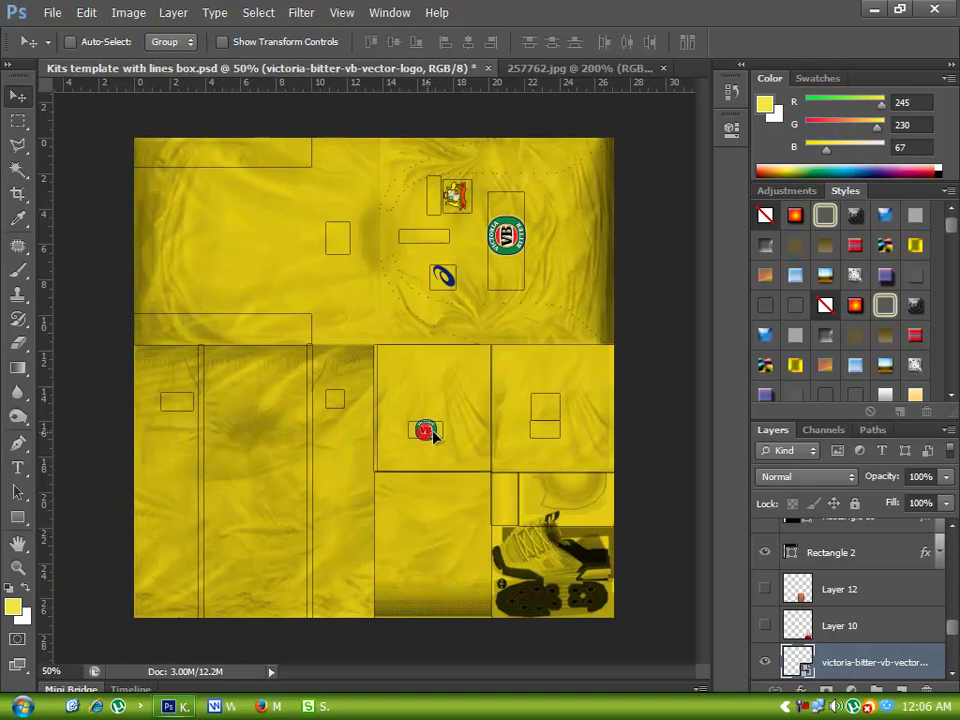
{"action": "left_click_drag", "start_coordinate": [425, 438], "coordinate": [448, 446]}
{"action": "key", "text": "ctrl+z"}
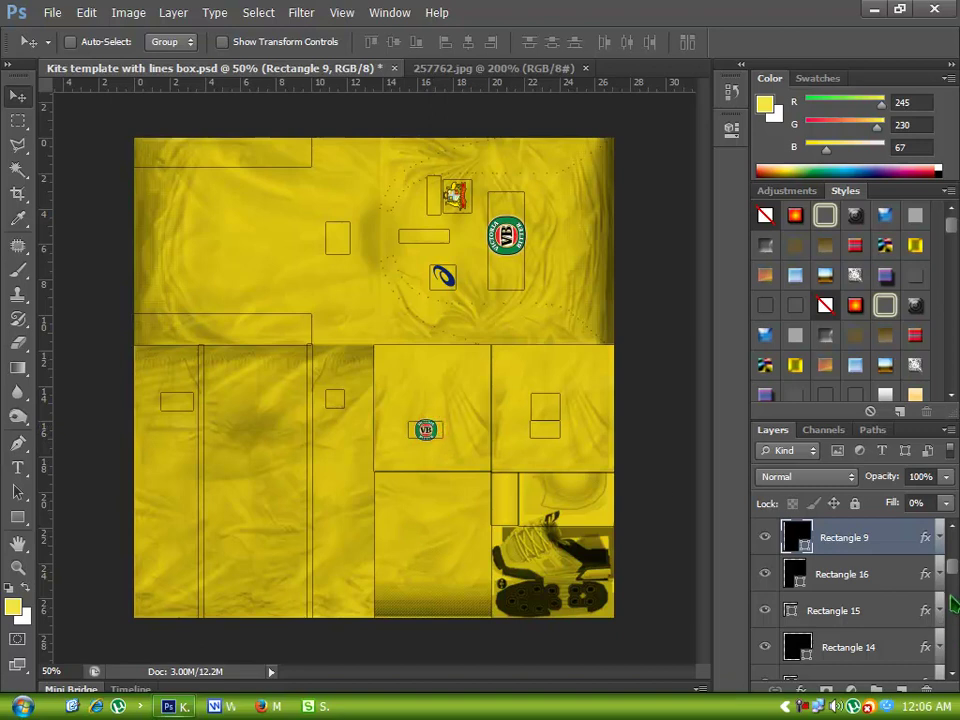
Step: Select the victoria-bitter-vb-vector-logo layer above Asics-logo, and try to pick the sleeve logo directly on the canvas
{"action": "mouse_move", "coordinate": [953, 572]}
{"action": "left_mouse_down"}
{"action": "mouse_move", "coordinate": [953, 665]}
{"action": "mouse_move", "coordinate": [947, 648]}
{"action": "left_mouse_up"}
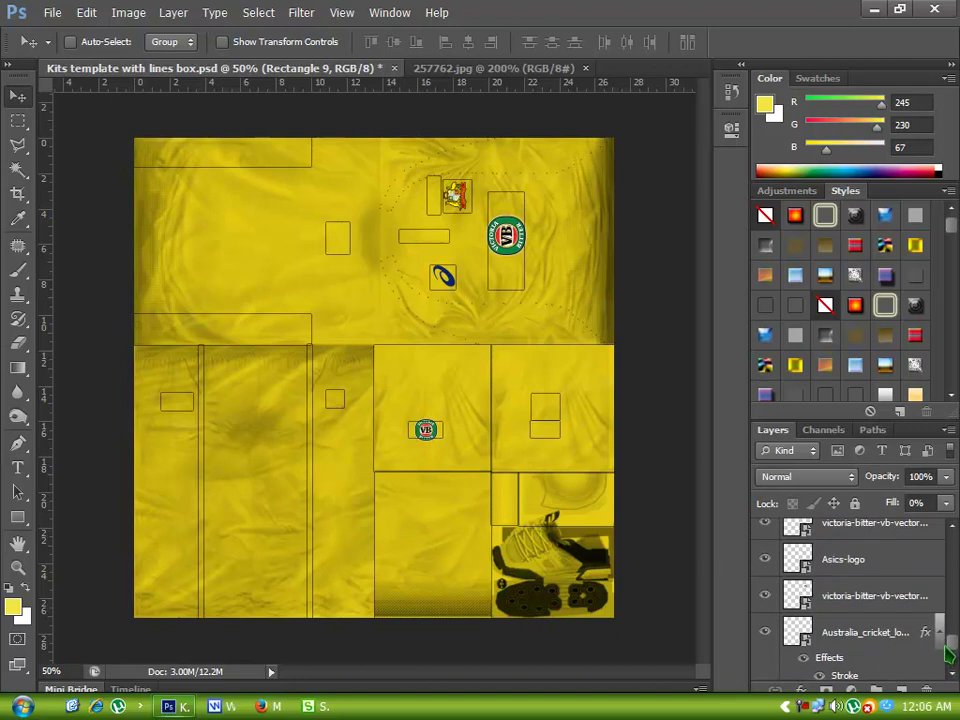
{"action": "left_click", "coordinate": [766, 598]}
{"action": "left_click", "coordinate": [884, 537]}
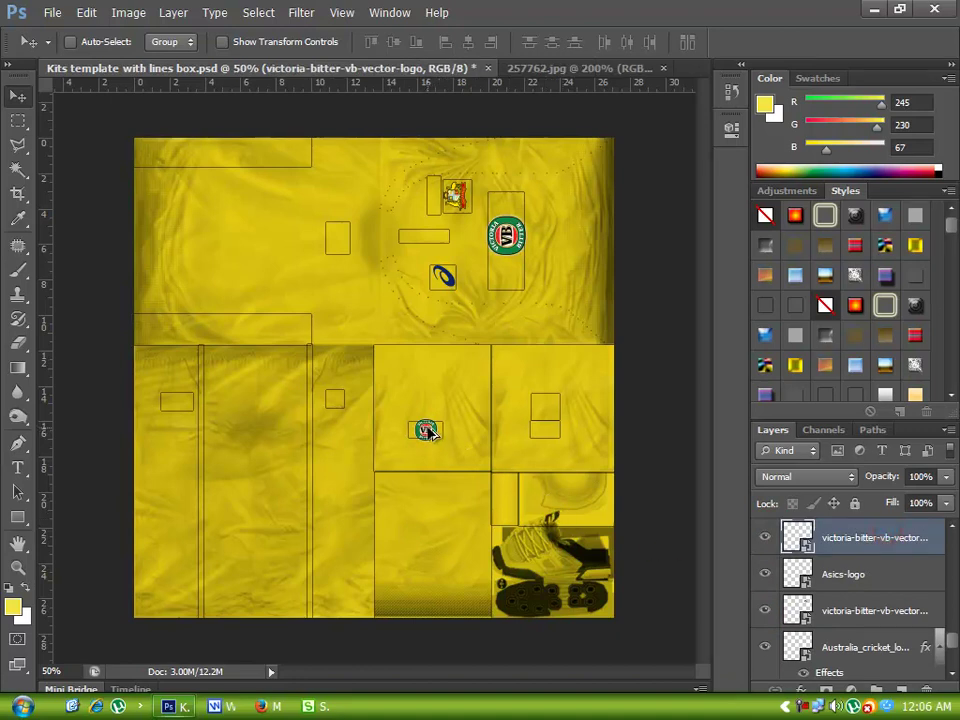
{"action": "mouse_move", "coordinate": [433, 432]}
{"action": "left_mouse_down"}
{"action": "mouse_move", "coordinate": [462, 378]}
{"action": "mouse_move", "coordinate": [445, 435]}
{"action": "left_mouse_up"}
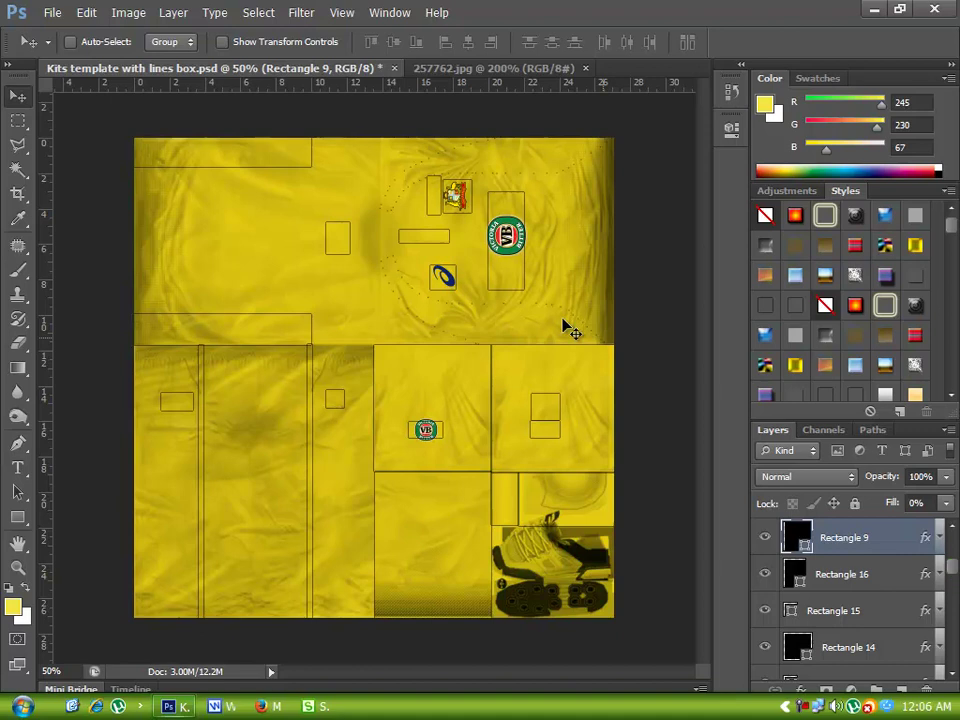
Step: Try picking the chest sponsor on the canvas, reselect the sleeve's victoria-bitter-vb-vector-logo layer, and pick at the sleeve logo again
{"action": "left_click", "coordinate": [520, 254], "text": "ctrl"}
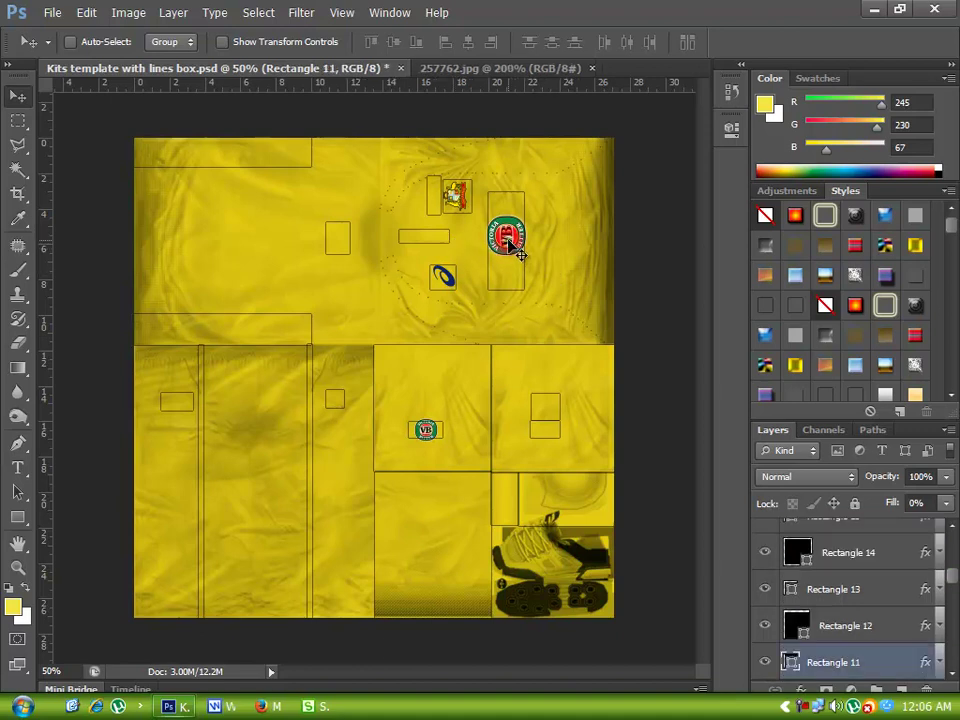
{"action": "left_click_drag", "start_coordinate": [953, 577], "coordinate": [951, 637]}
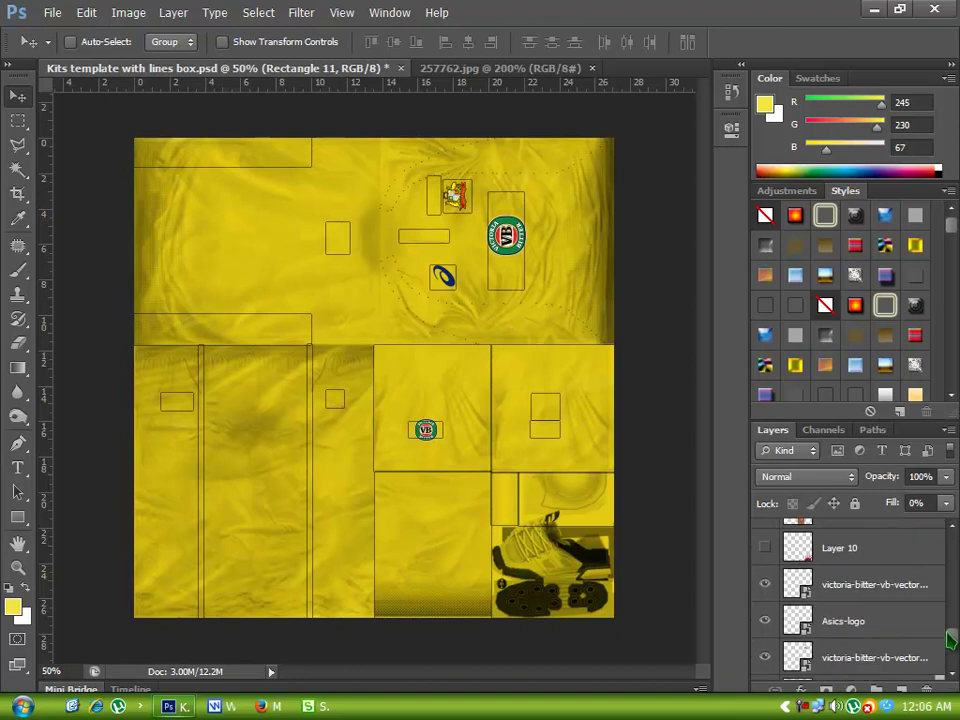
{"action": "left_click", "coordinate": [887, 591]}
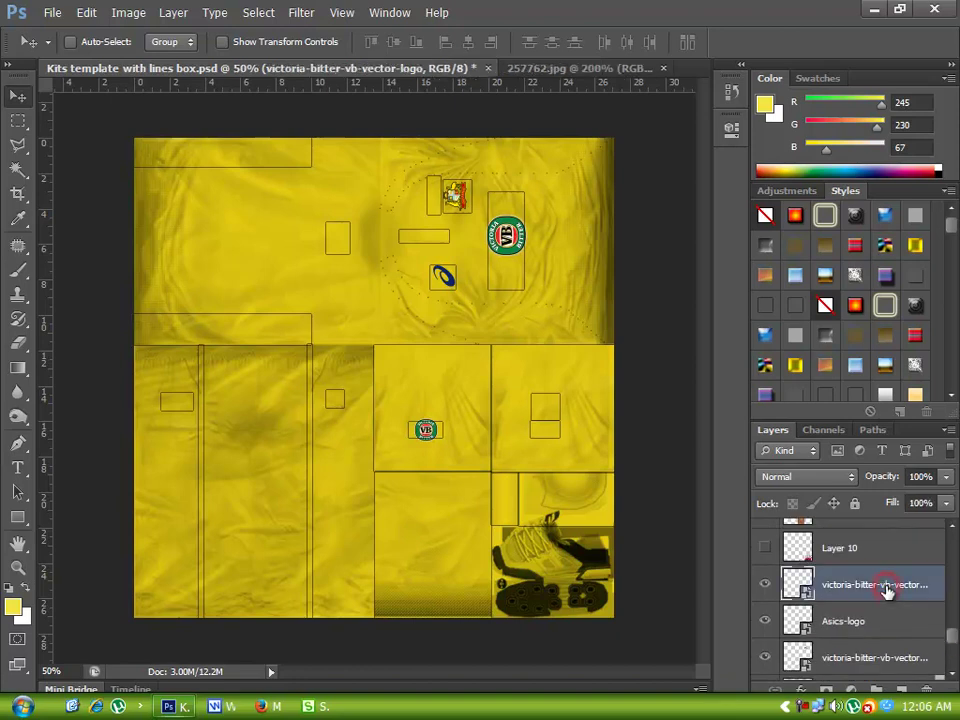
{"action": "left_click", "coordinate": [432, 435], "text": "ctrl"}
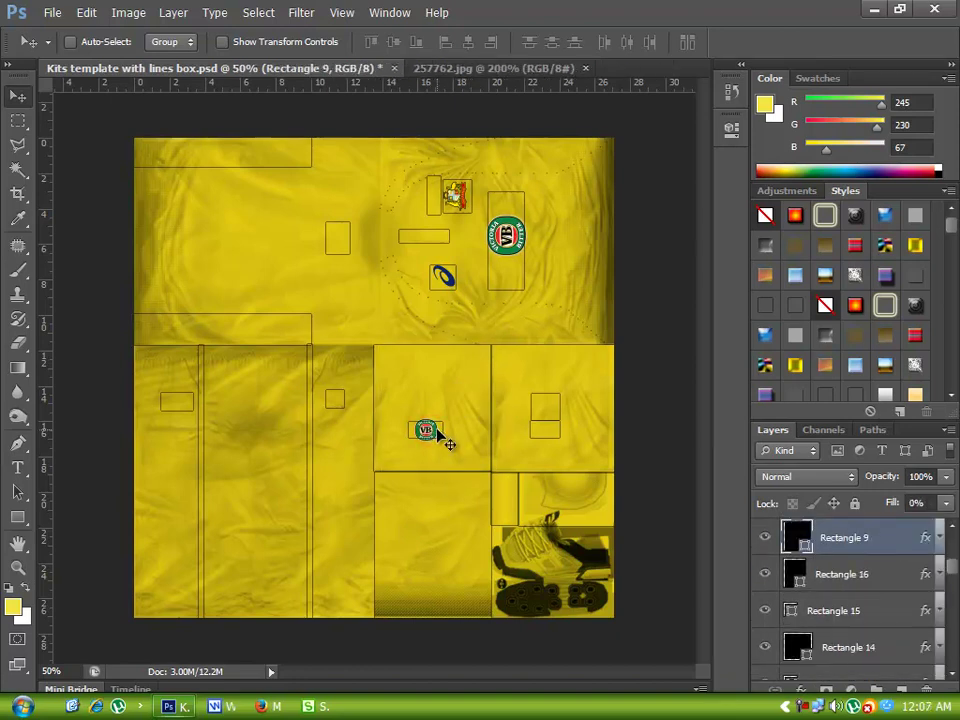
{"action": "left_click", "coordinate": [878, 11]}
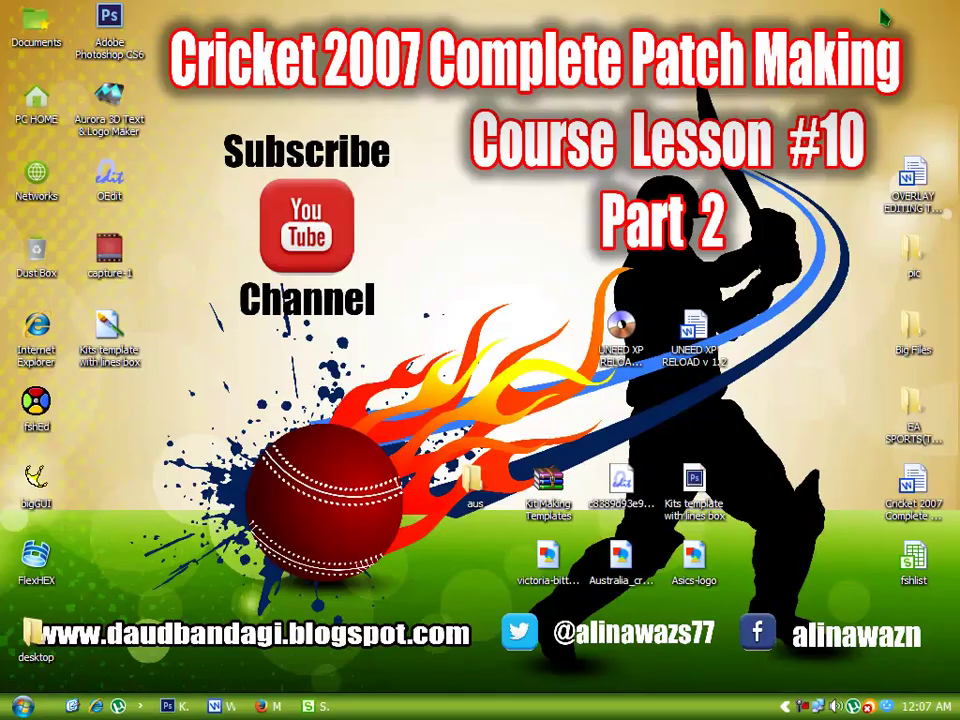
{"action": "left_click", "coordinate": [697, 560]}
{"action": "left_click_drag", "start_coordinate": [562, 572], "coordinate": [517, 425]}
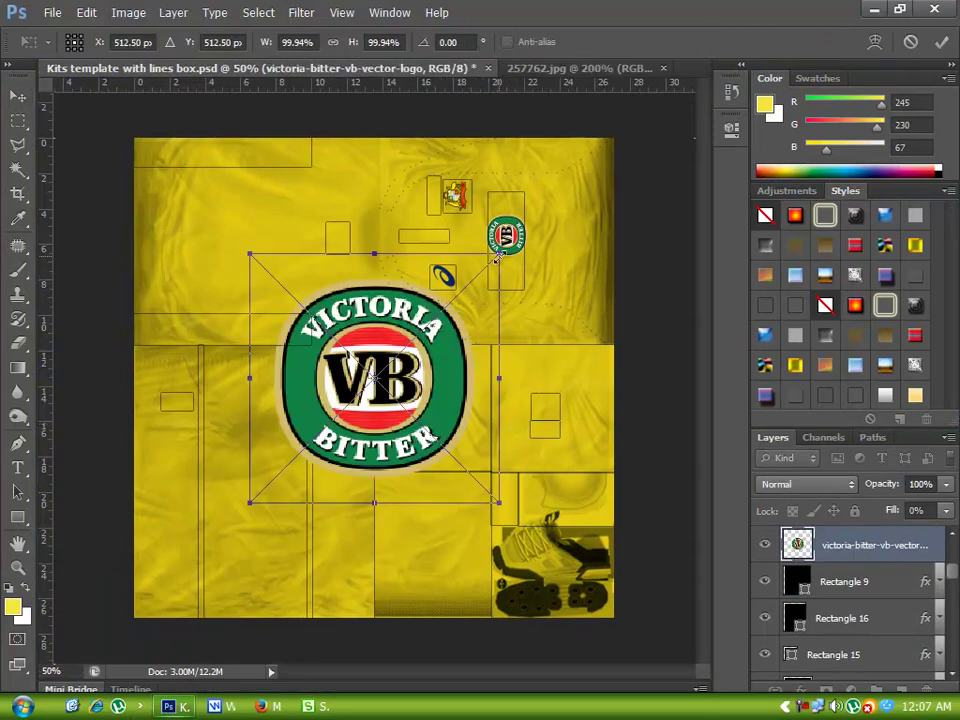
{"action": "left_click_drag", "start_coordinate": [497, 257], "coordinate": [410, 342]}
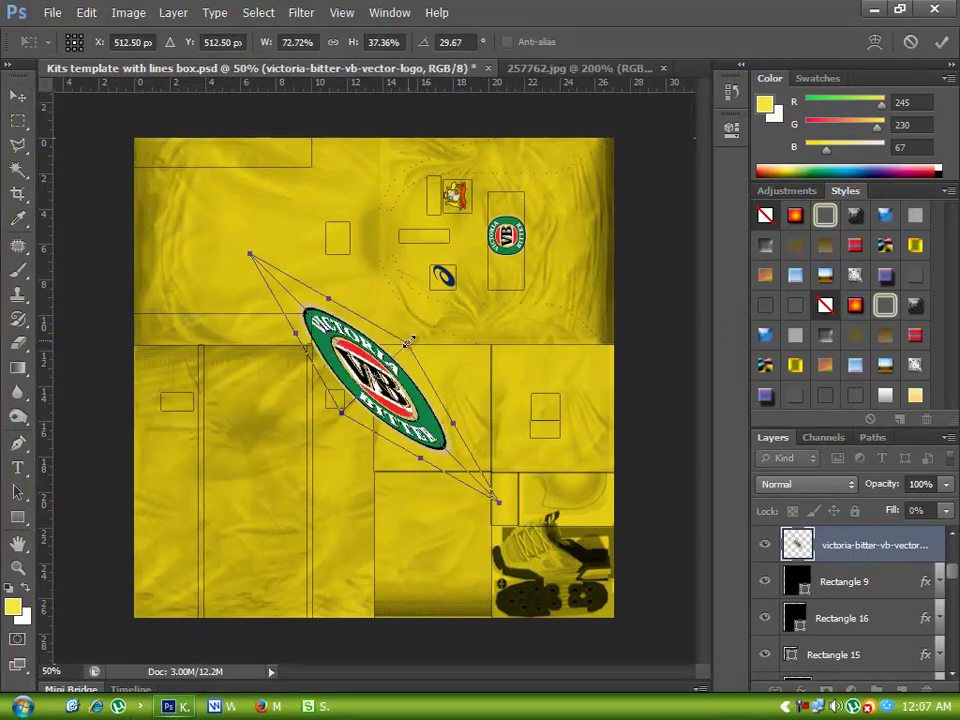
{"action": "key", "text": "Return"}
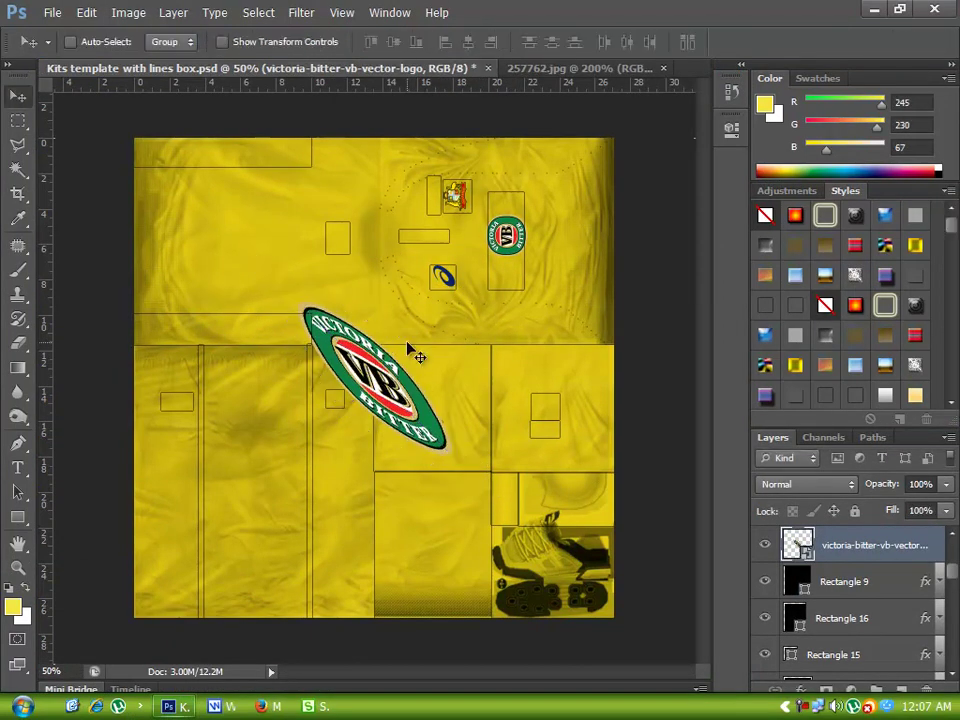
{"action": "key", "text": "ctrl+shift+bracketleft"}
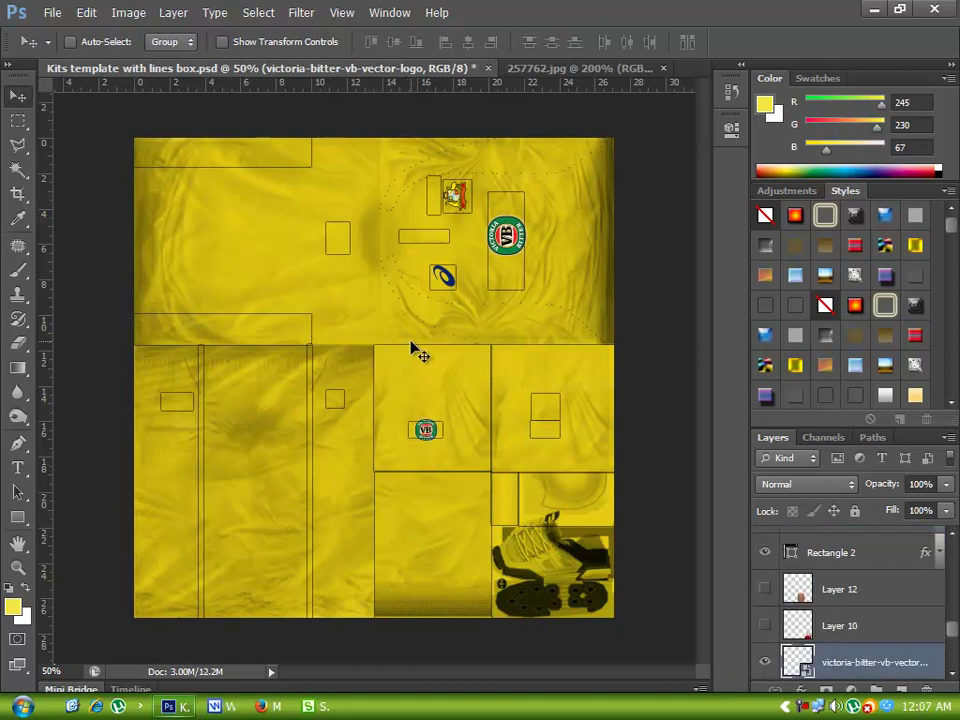
{"action": "key", "text": "ctrl+z"}
{"action": "key", "text": "ctrl+z"}
{"action": "key", "text": "ctrl+z"}
{"action": "key", "text": "ctrl+z"}
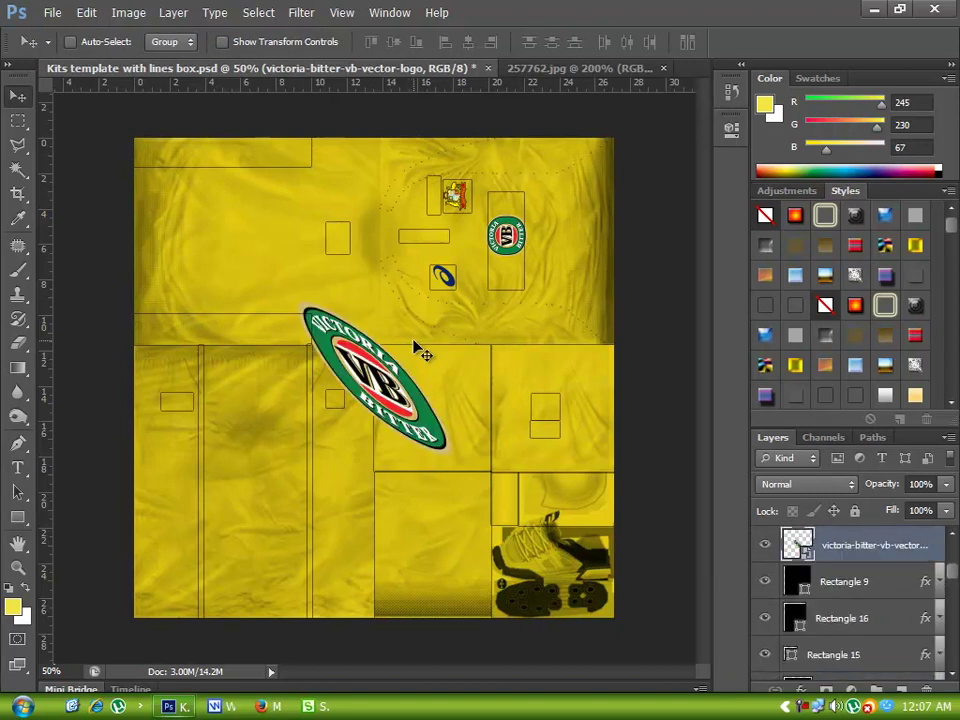
{"action": "key", "text": "ctrl+alt+z"}
{"action": "key", "text": "ctrl+alt+z"}
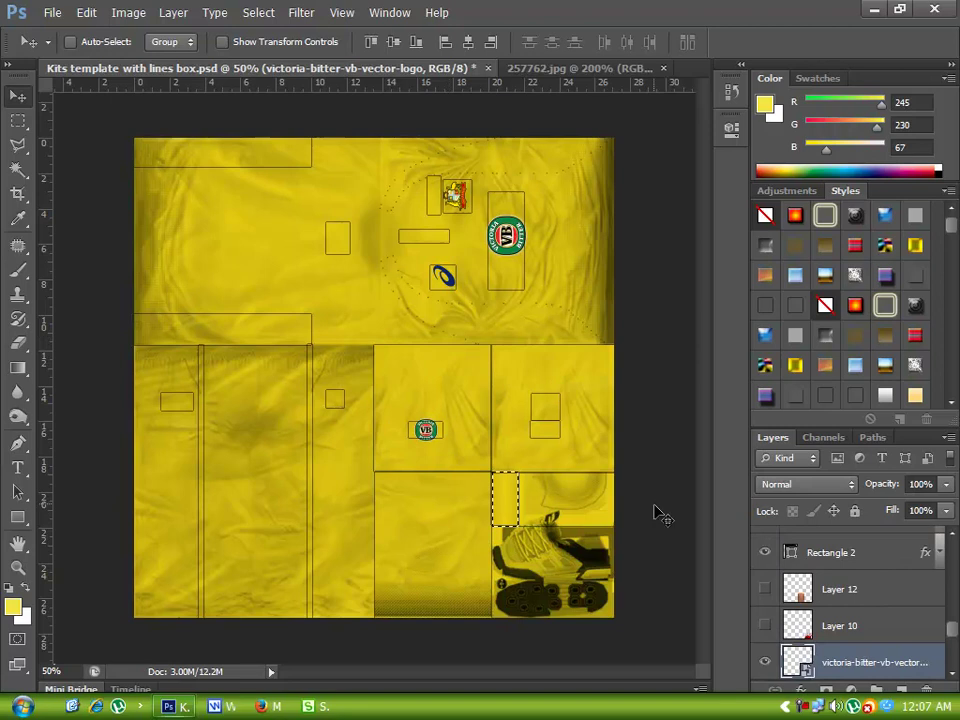
Step: Place another Victoria Bitter logo on the kit template and scale it down into the second sleeve's lower logo box
{"action": "key", "text": "ctrl+t"}
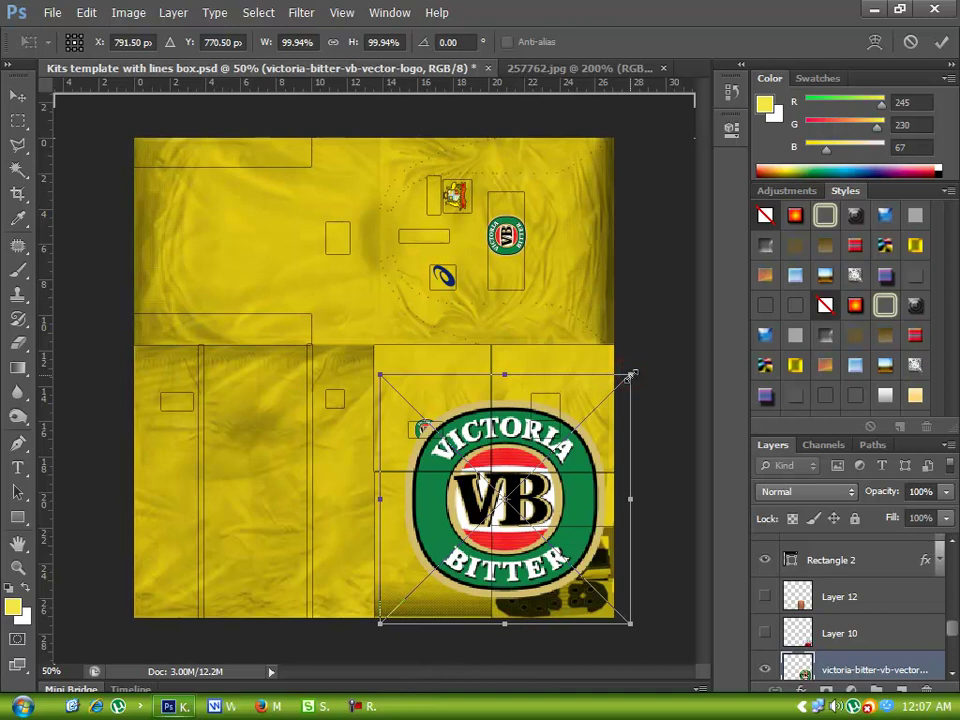
{"action": "left_click_drag", "start_coordinate": [630, 375], "coordinate": [550, 438]}
{"action": "key", "text": "Return"}
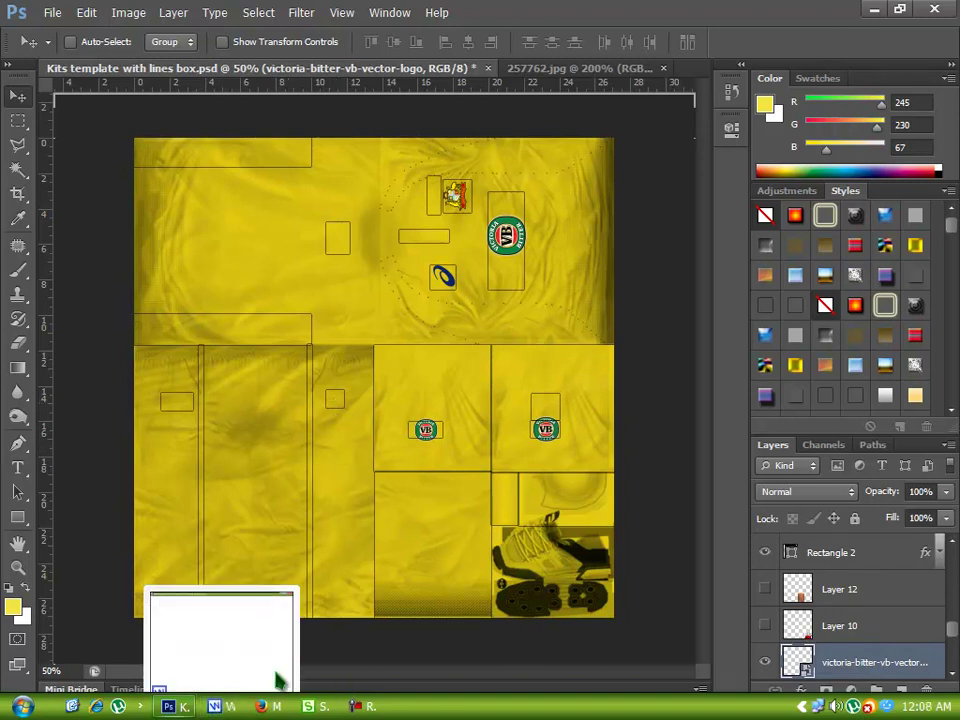
Step: Check the trousers in the 257762.jpg reference photo, and fit a scaled-down Asics-logo into the small square trouser box on the kit template
{"action": "left_click", "coordinate": [583, 68]}
{"action": "scroll", "coordinate": [580, 370], "scroll_direction": "down", "scroll_amount": 10}
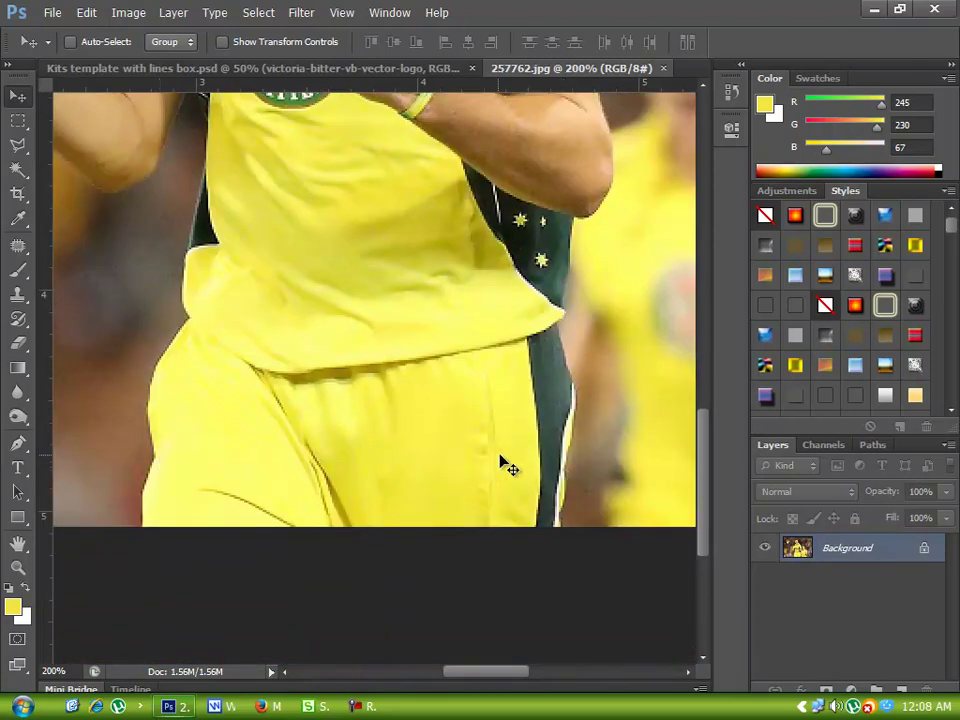
{"action": "scroll", "coordinate": [515, 465], "scroll_direction": "up", "scroll_amount": 5}
{"action": "left_click", "coordinate": [291, 67]}
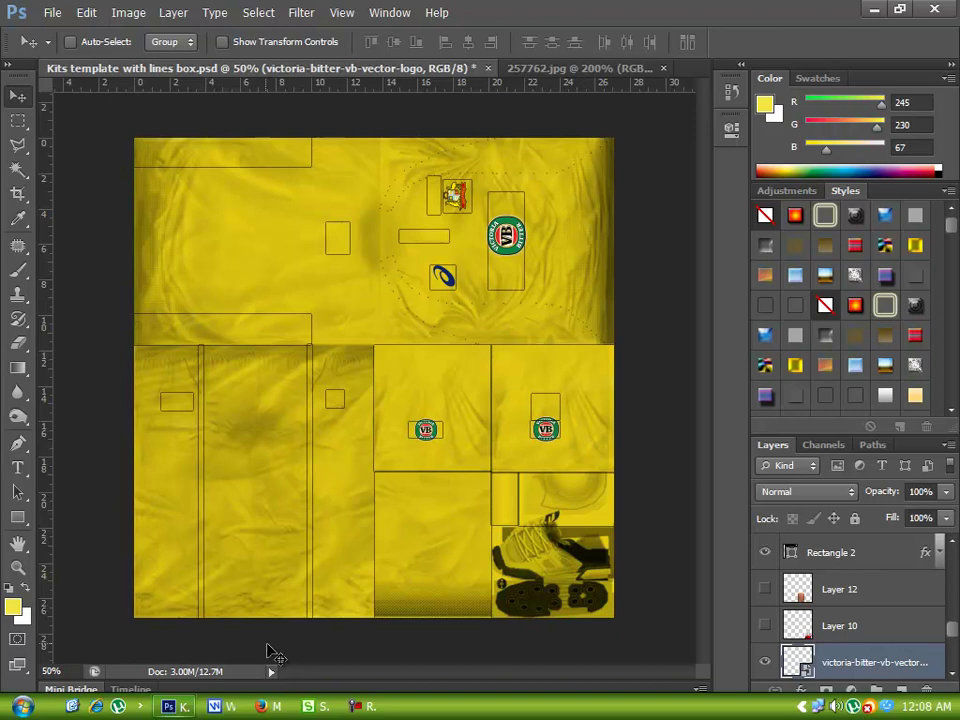
{"action": "left_click", "coordinate": [870, 9]}
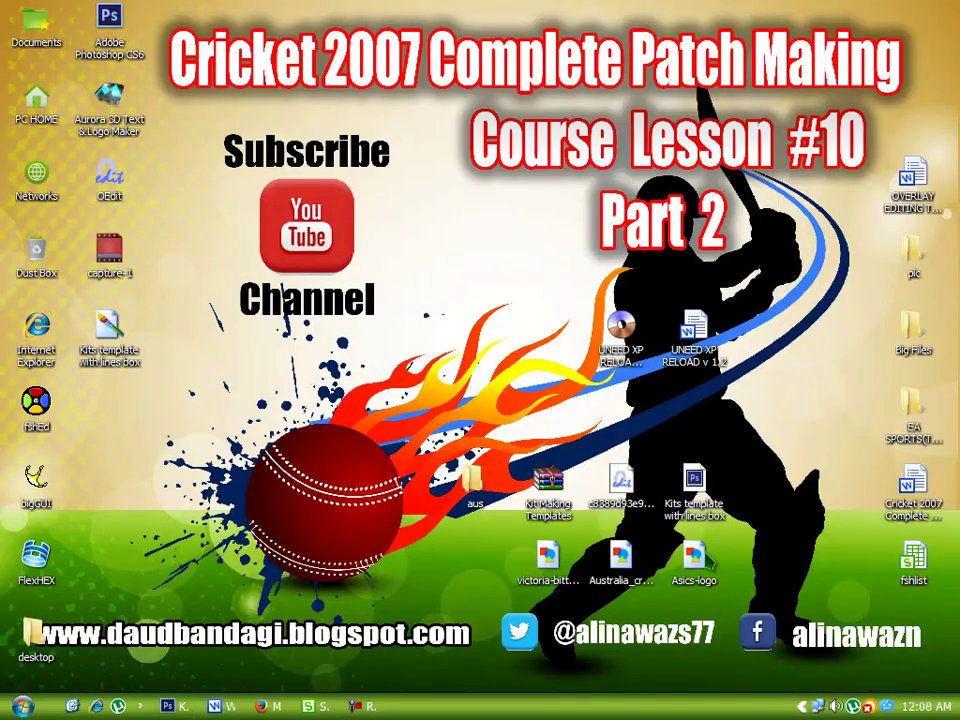
{"action": "double_click", "coordinate": [694, 556]}
{"action": "left_click", "coordinate": [889, 120]}
{"action": "left_click_drag", "start_coordinate": [696, 556], "coordinate": [366, 392]}
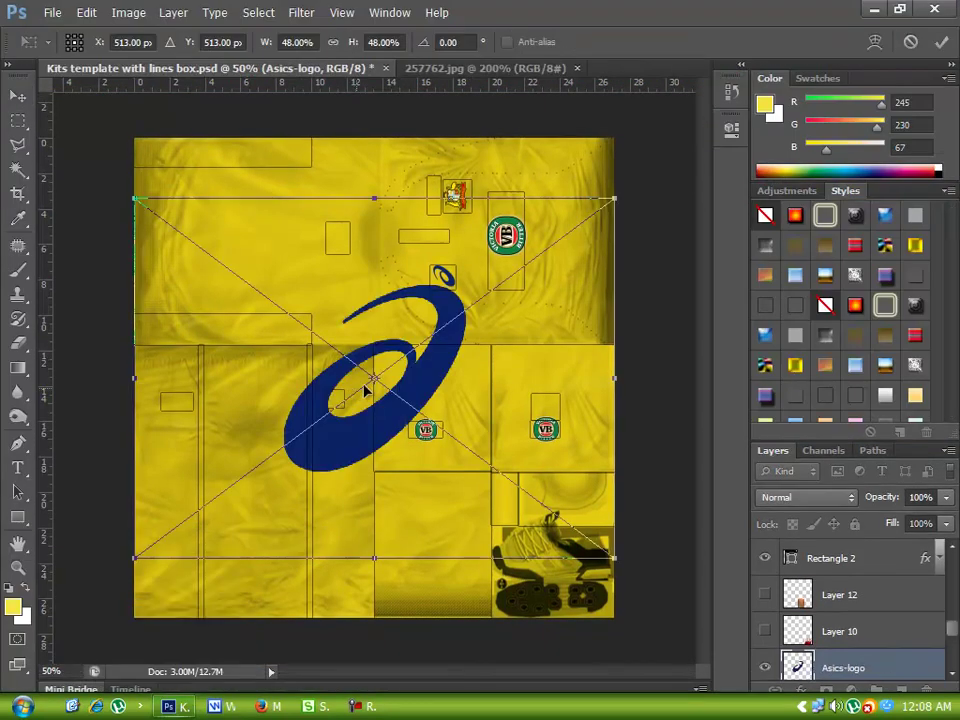
{"action": "left_click_drag", "start_coordinate": [613, 196], "coordinate": [338, 401]}
{"action": "key", "text": "Return"}
{"action": "left_click", "coordinate": [565, 444], "text": "ctrl"}
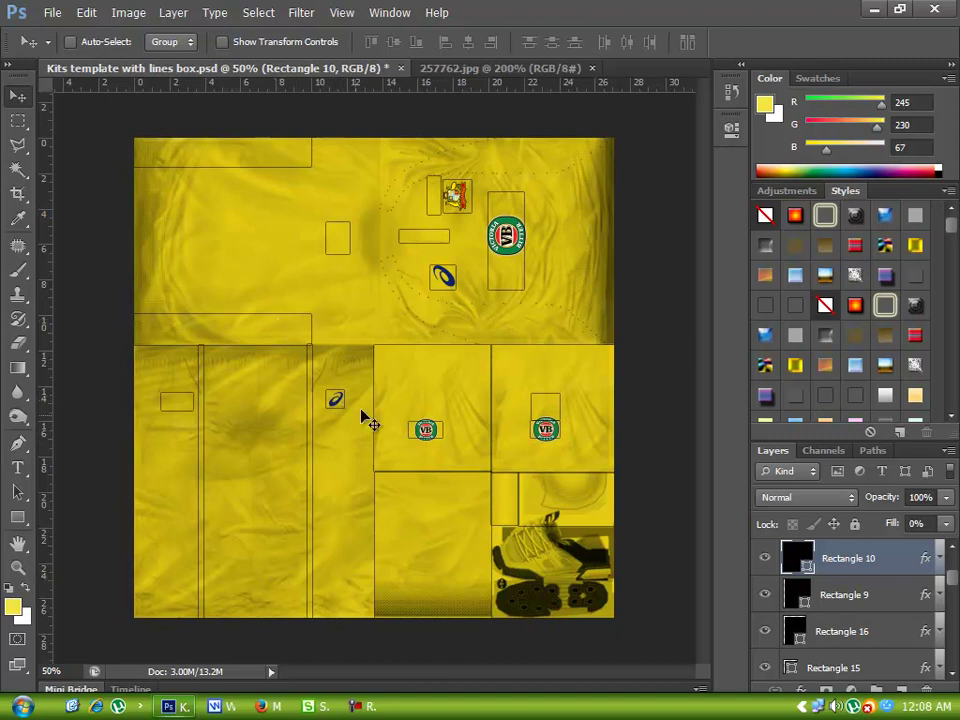
Step: Study the shirt in 257762.jpg and sample the dark green beside the sleeve with the Eyedropper as the foreground colour
{"action": "left_click", "coordinate": [455, 68]}
{"action": "scroll", "coordinate": [500, 440], "scroll_direction": "up", "scroll_amount": 3}
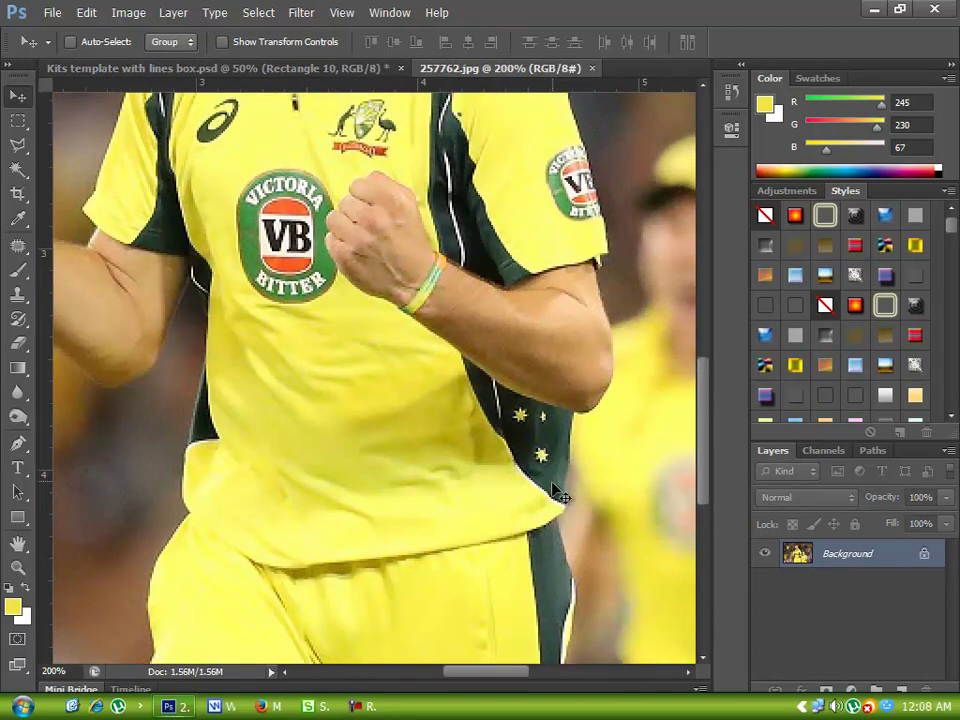
{"action": "scroll", "coordinate": [556, 492], "scroll_direction": "down", "scroll_amount": 3}
{"action": "scroll", "coordinate": [500, 435], "scroll_direction": "up", "scroll_amount": 3}
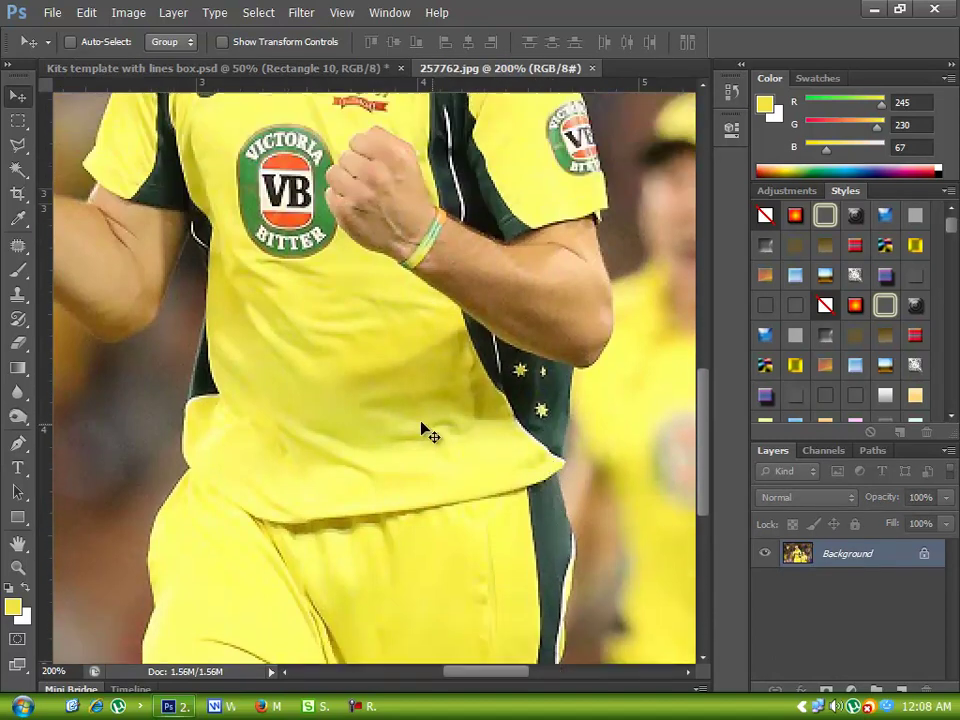
{"action": "scroll", "coordinate": [530, 318], "scroll_direction": "up", "scroll_amount": 2}
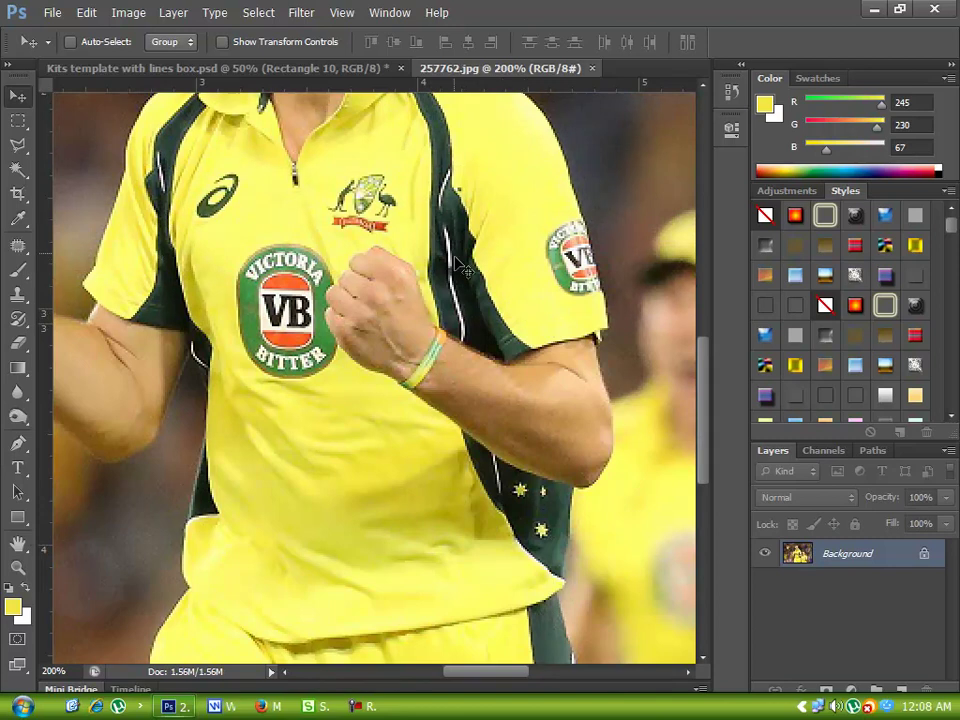
{"action": "left_click", "coordinate": [17, 218]}
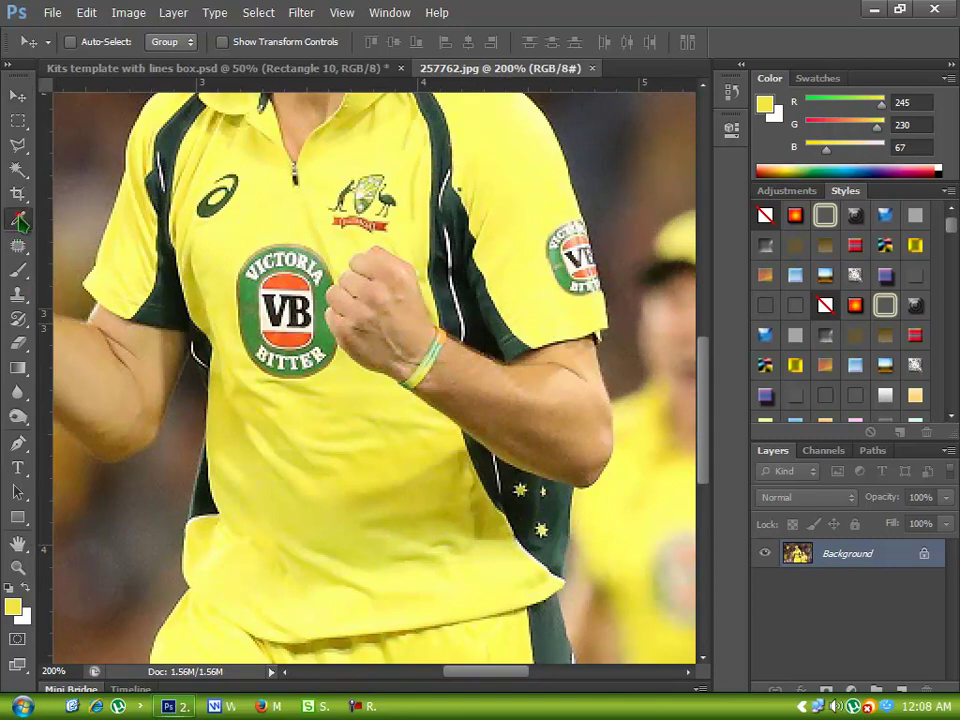
{"action": "left_click", "coordinate": [494, 316]}
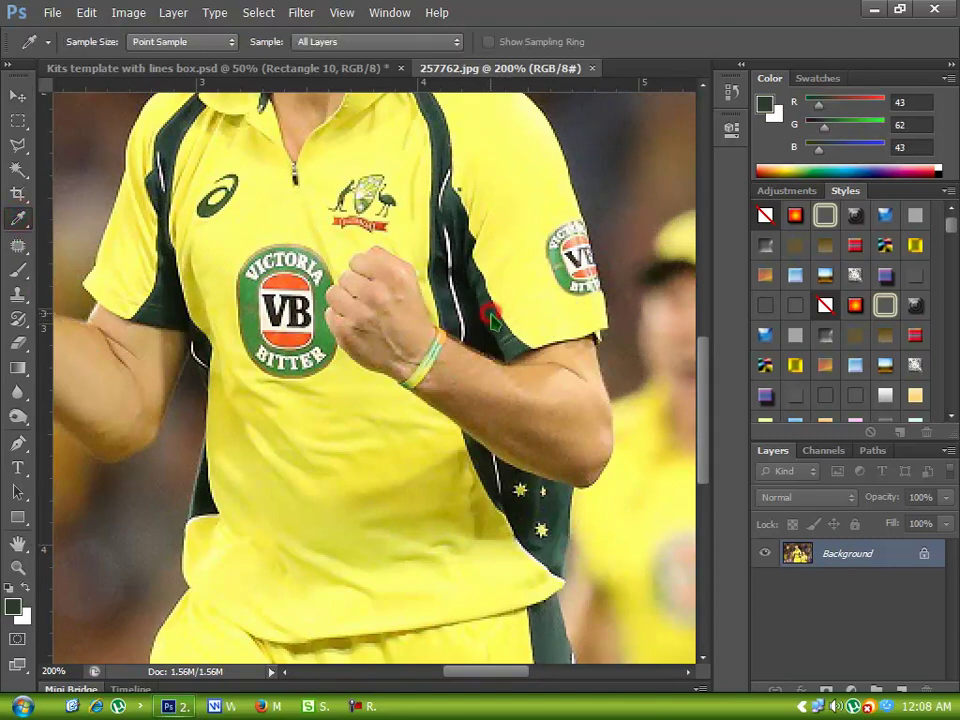
Step: Return to the kit template and select the long box in its upper-left corner with the Rectangular Marquee
{"action": "left_click", "coordinate": [213, 70]}
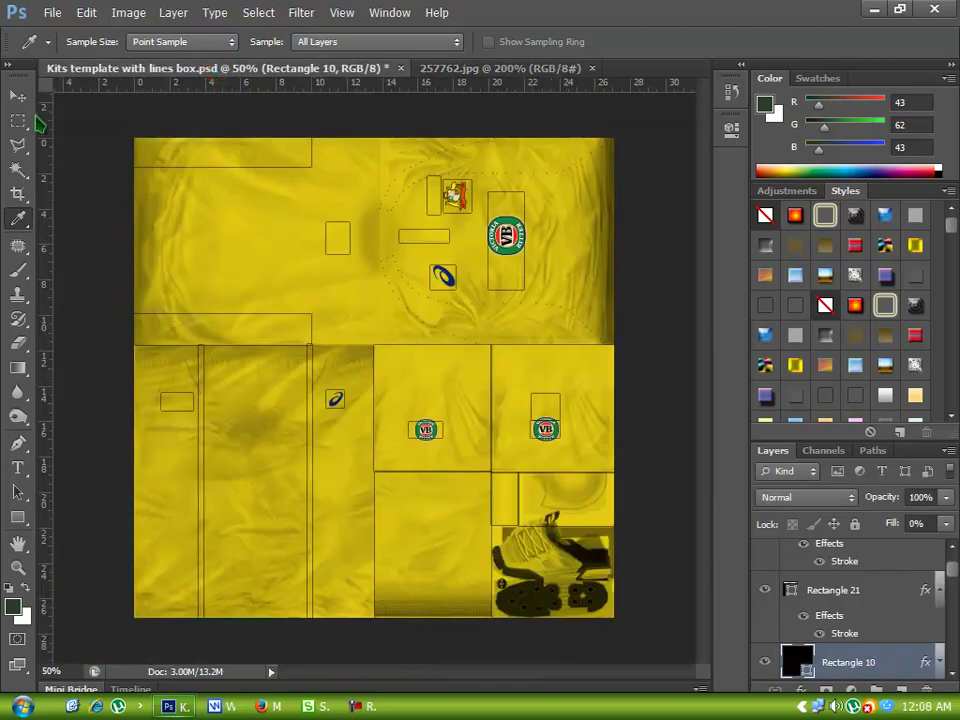
{"action": "left_click", "coordinate": [17, 120]}
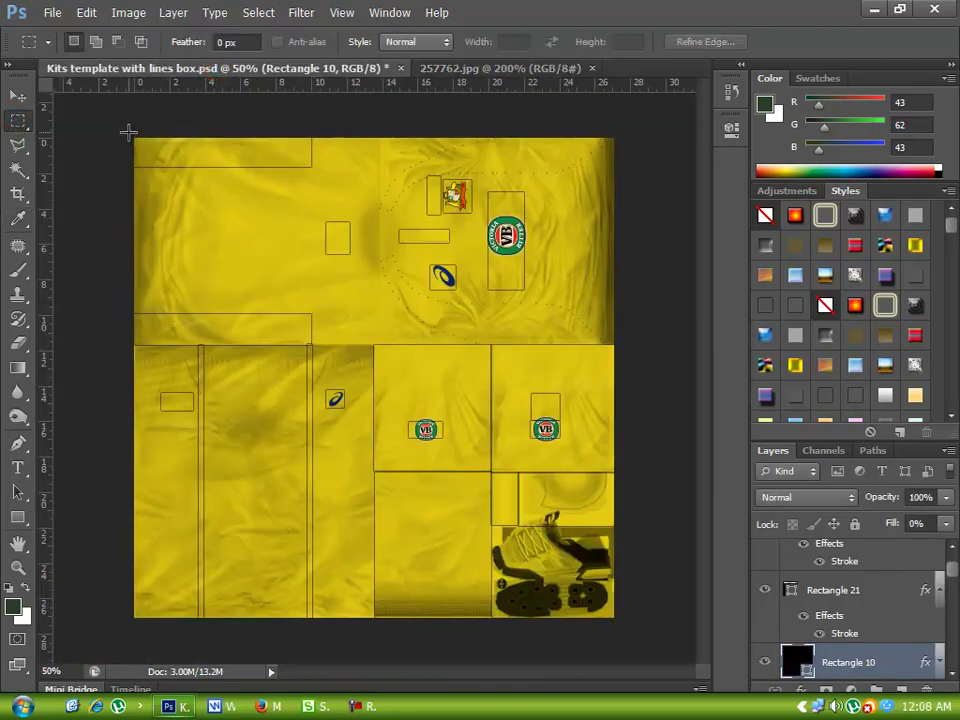
{"action": "left_click_drag", "start_coordinate": [203, 145], "coordinate": [313, 169]}
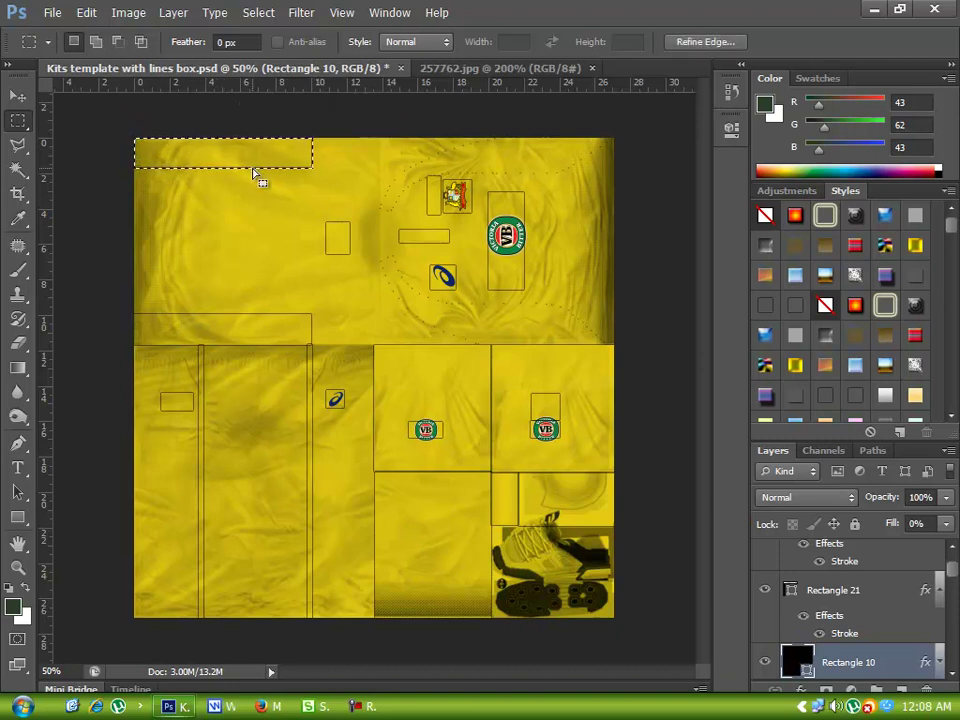
Step: Try to brush dark green into the selection on the Rectangle 10 shape layer, rasterizing that layer
{"action": "left_click", "coordinate": [17, 270]}
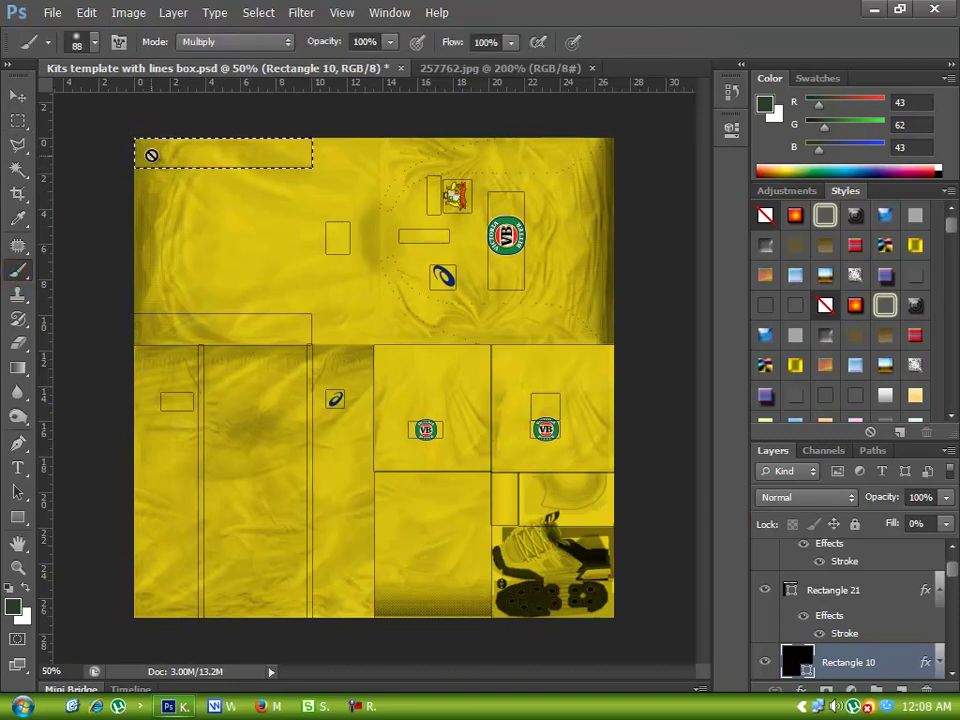
{"action": "left_click", "coordinate": [17, 246]}
{"action": "left_click", "coordinate": [17, 270]}
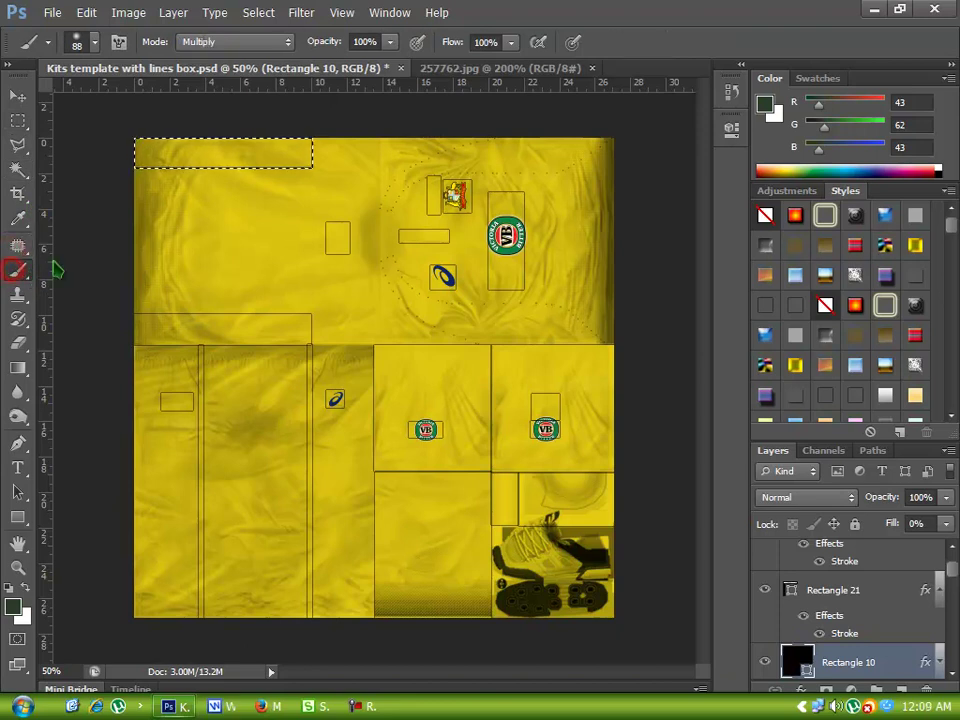
{"action": "left_click", "coordinate": [197, 152]}
{"action": "left_click", "coordinate": [405, 282]}
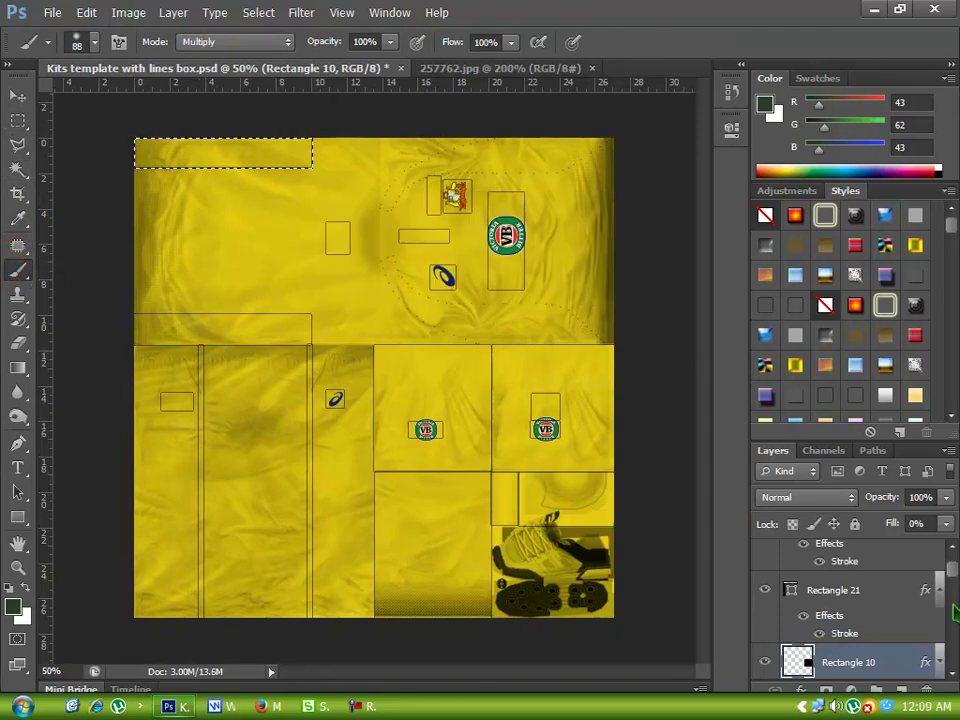
Step: Add a new layer above Layer 15 and paint the selected upper side strip dark green with the Brush
{"action": "scroll", "coordinate": [953, 613], "scroll_direction": "down", "scroll_amount": 5}
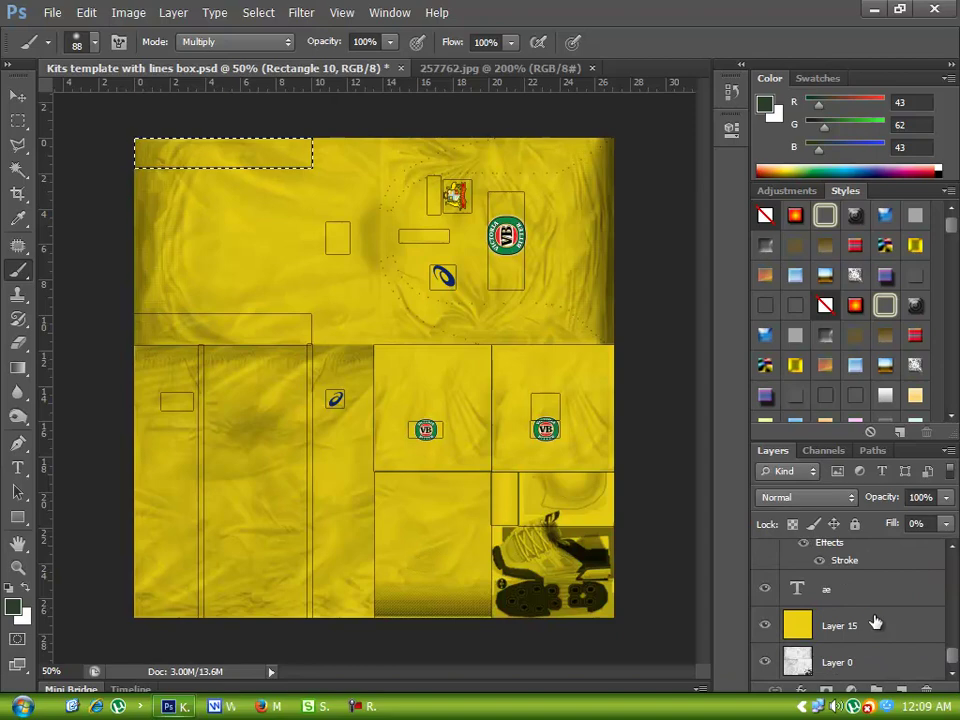
{"action": "left_click", "coordinate": [876, 623]}
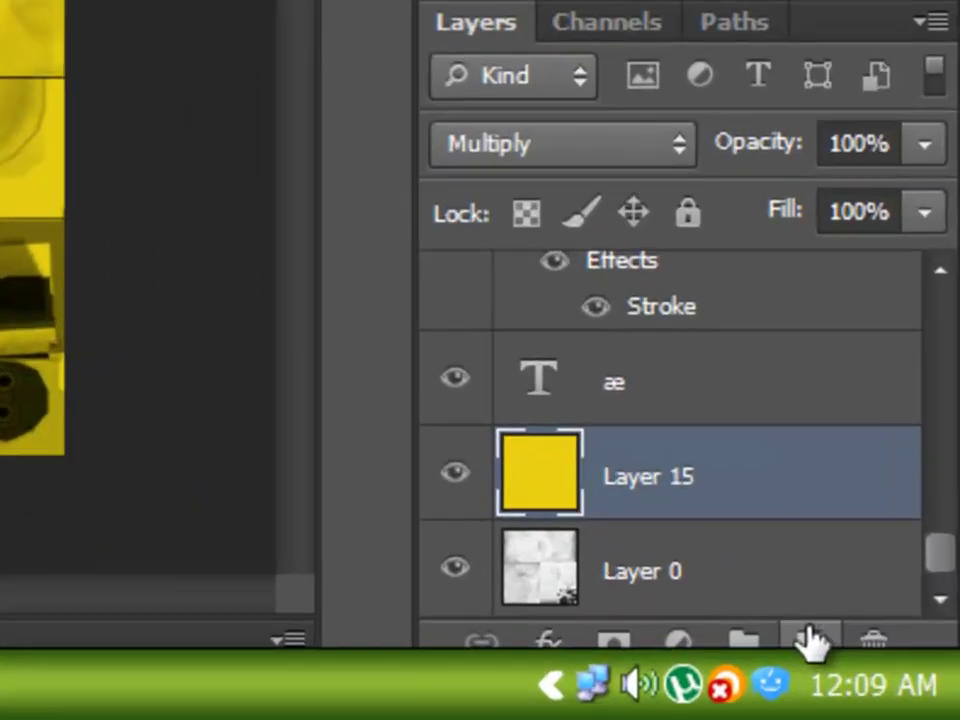
{"action": "left_click", "coordinate": [901, 690]}
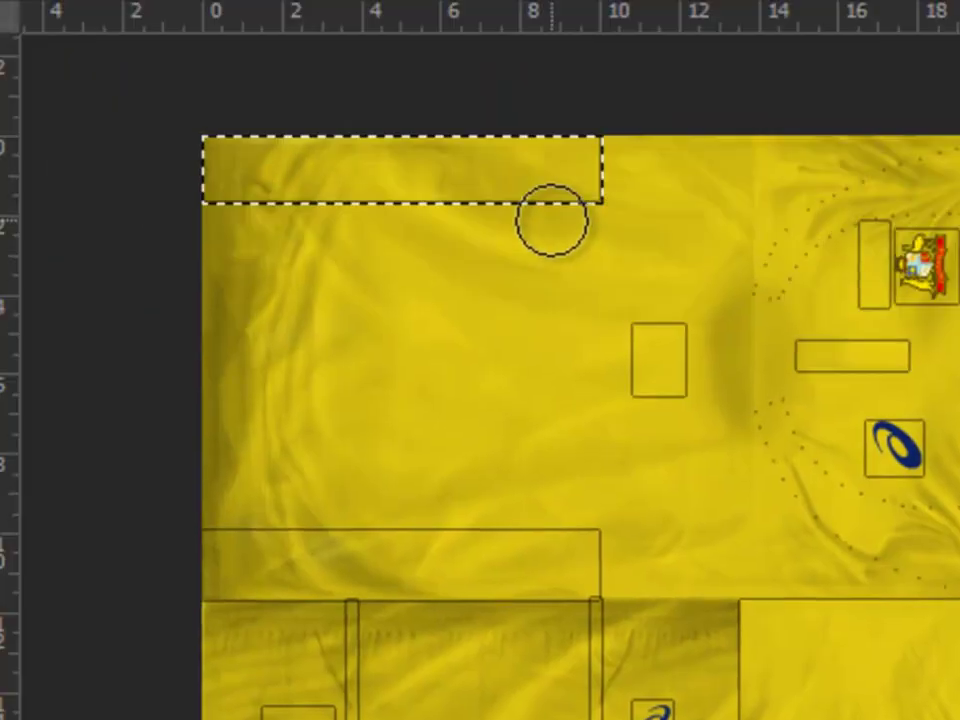
{"action": "mouse_move", "coordinate": [673, 252]}
{"action": "left_mouse_down"}
{"action": "mouse_move", "coordinate": [531, 232]}
{"action": "mouse_move", "coordinate": [308, 232]}
{"action": "mouse_move", "coordinate": [645, 228]}
{"action": "left_mouse_up"}
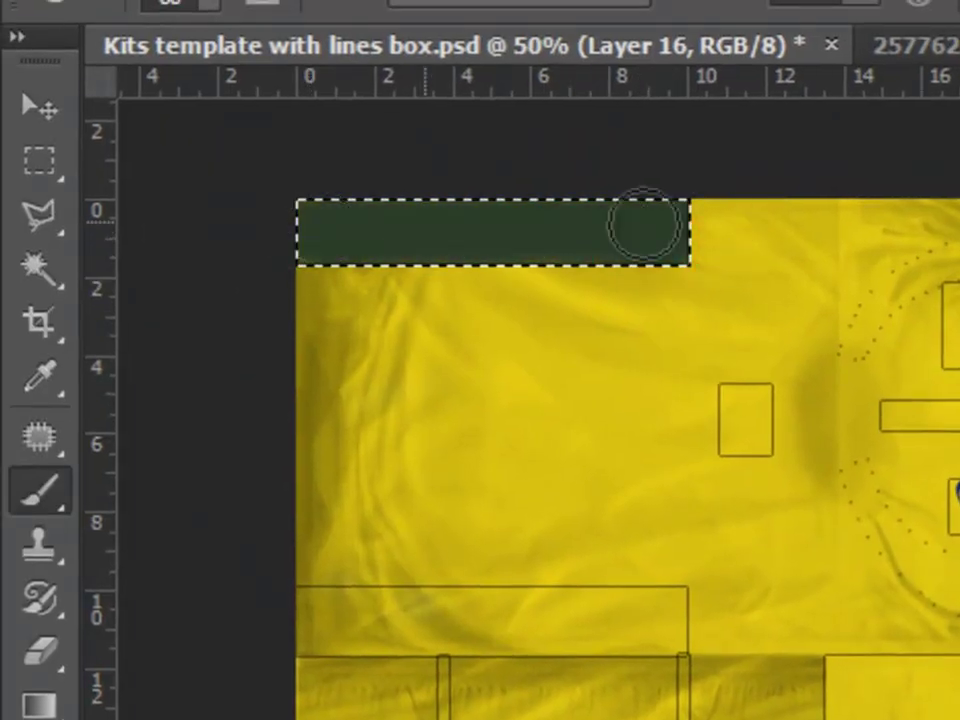
Step: Select the matching box along the shirt's lower edge and paint it dark green on the same layer
{"action": "left_click", "coordinate": [50, 163]}
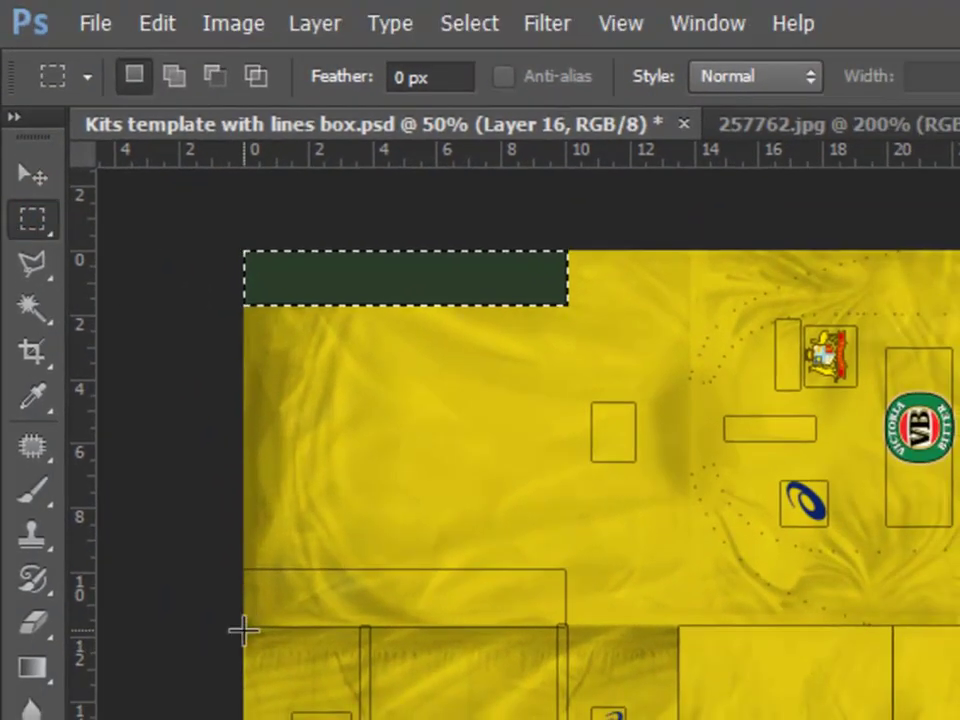
{"action": "mouse_move", "coordinate": [243, 628]}
{"action": "left_mouse_down"}
{"action": "mouse_move", "coordinate": [341, 562]}
{"action": "mouse_move", "coordinate": [565, 569]}
{"action": "left_mouse_up"}
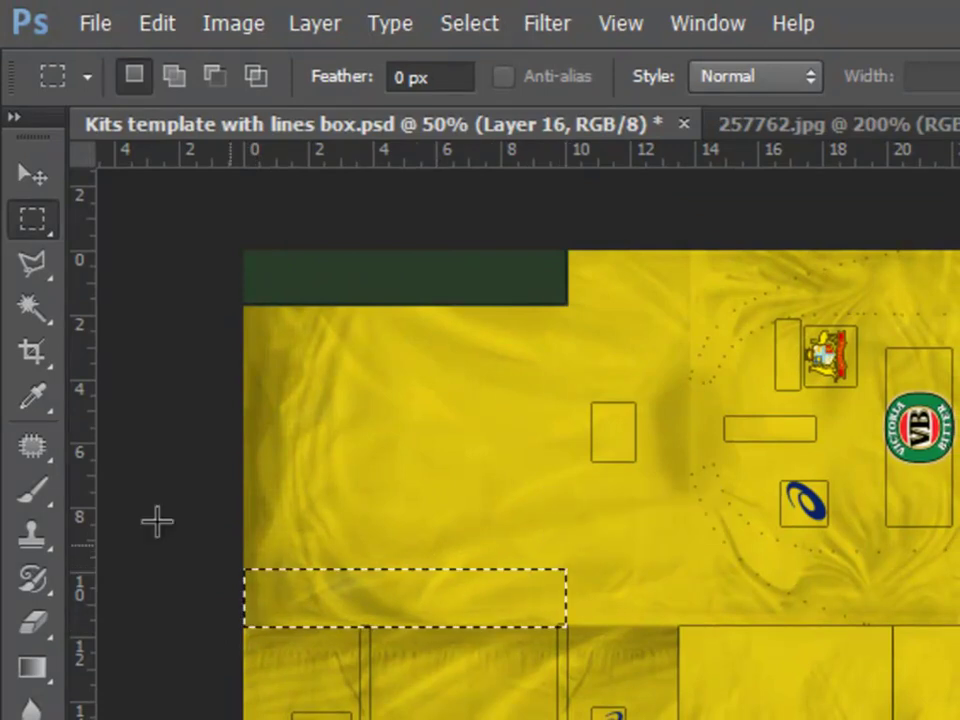
{"action": "left_click", "coordinate": [33, 490]}
{"action": "mouse_move", "coordinate": [326, 615]}
{"action": "left_mouse_down"}
{"action": "mouse_move", "coordinate": [213, 584]}
{"action": "mouse_move", "coordinate": [313, 634]}
{"action": "left_mouse_up"}
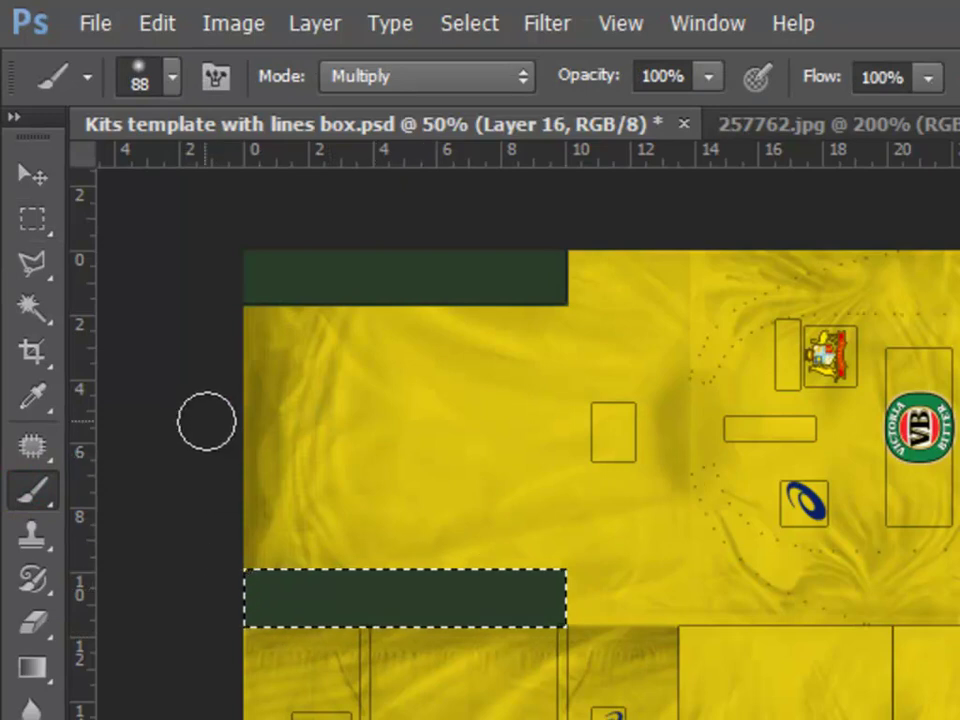
Step: Rotate the whole canvas 90° clockwise
{"action": "left_click", "coordinate": [232, 22]}
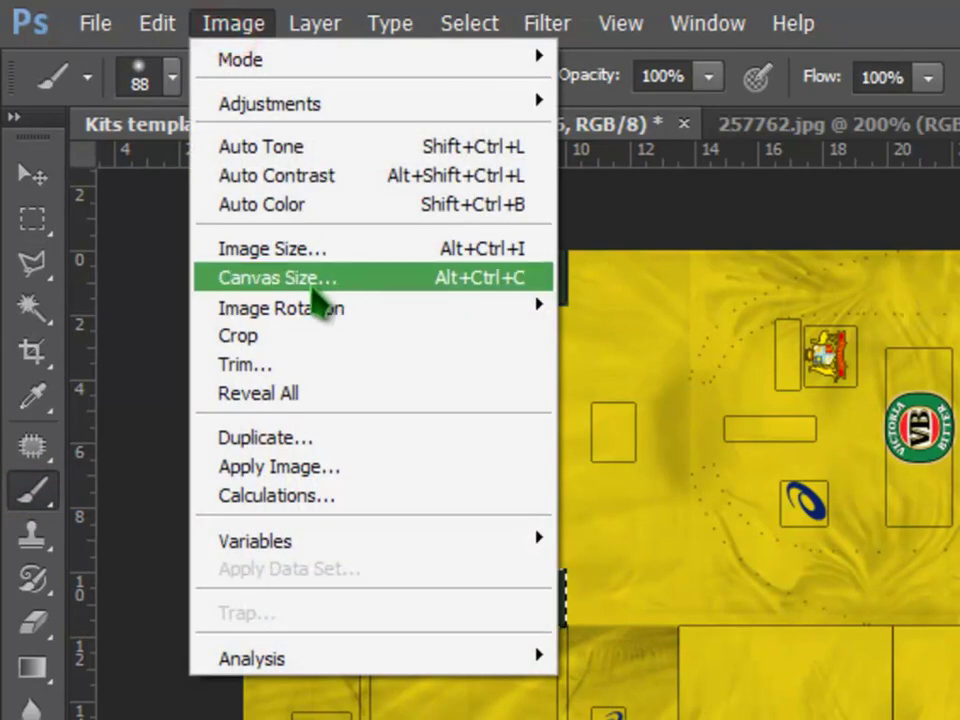
{"action": "mouse_move", "coordinate": [516, 313]}
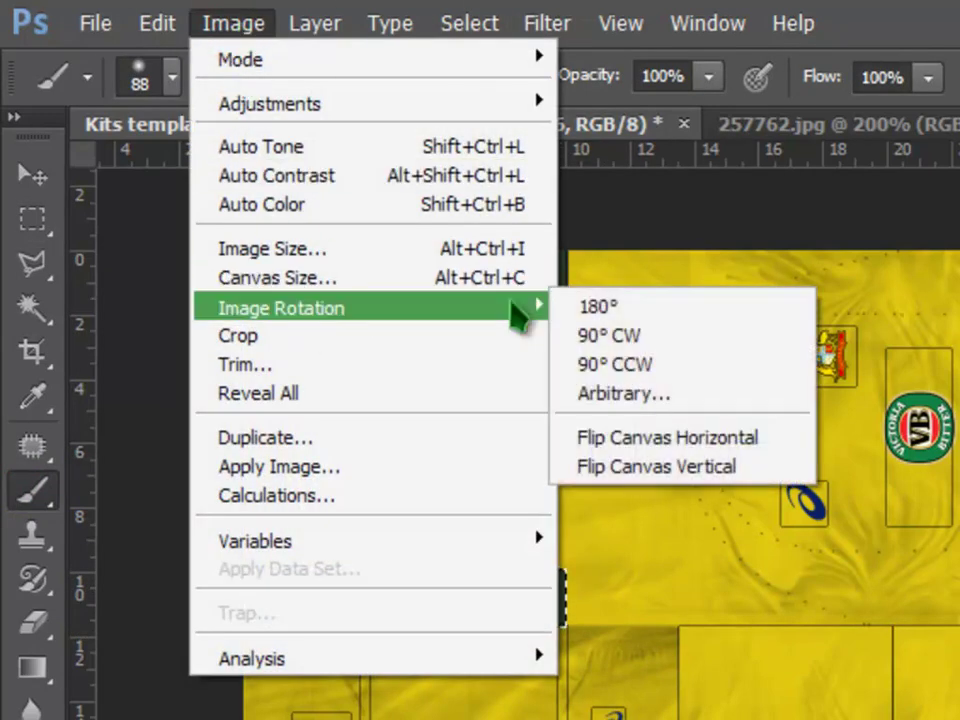
{"action": "left_click", "coordinate": [677, 340]}
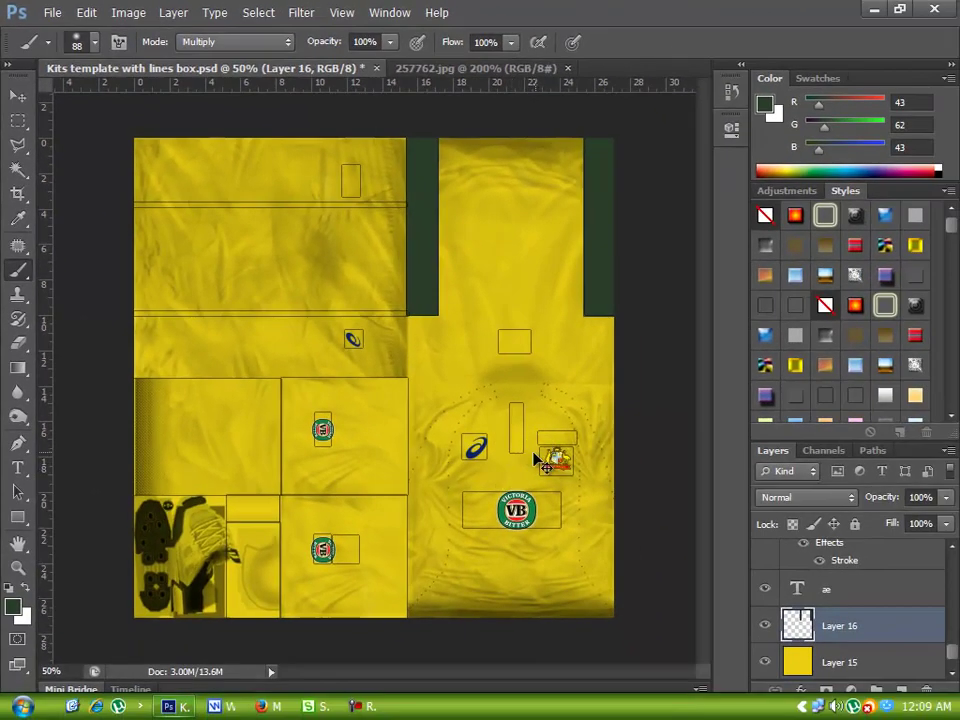
Step: Select the curved side panel beside the Asics logo along the dotted guides with the Polygonal Lasso and brush it dark green on Layer 16
{"action": "key", "text": "ctrl+plus"}
{"action": "left_click_drag", "start_coordinate": [535, 676], "coordinate": [563, 679]}
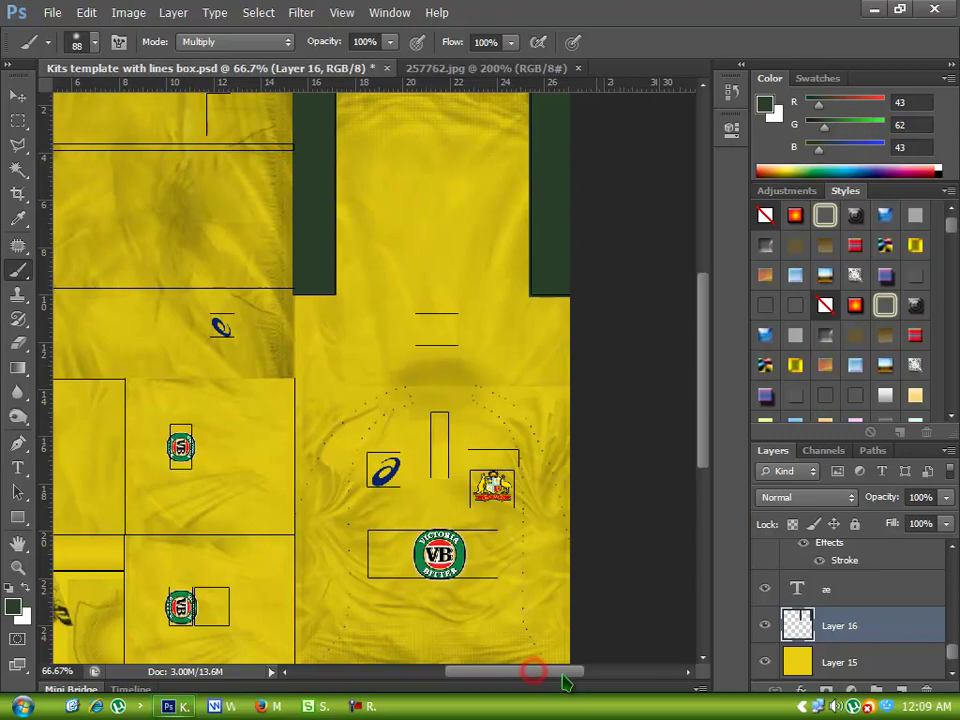
{"action": "left_click", "coordinate": [18, 147]}
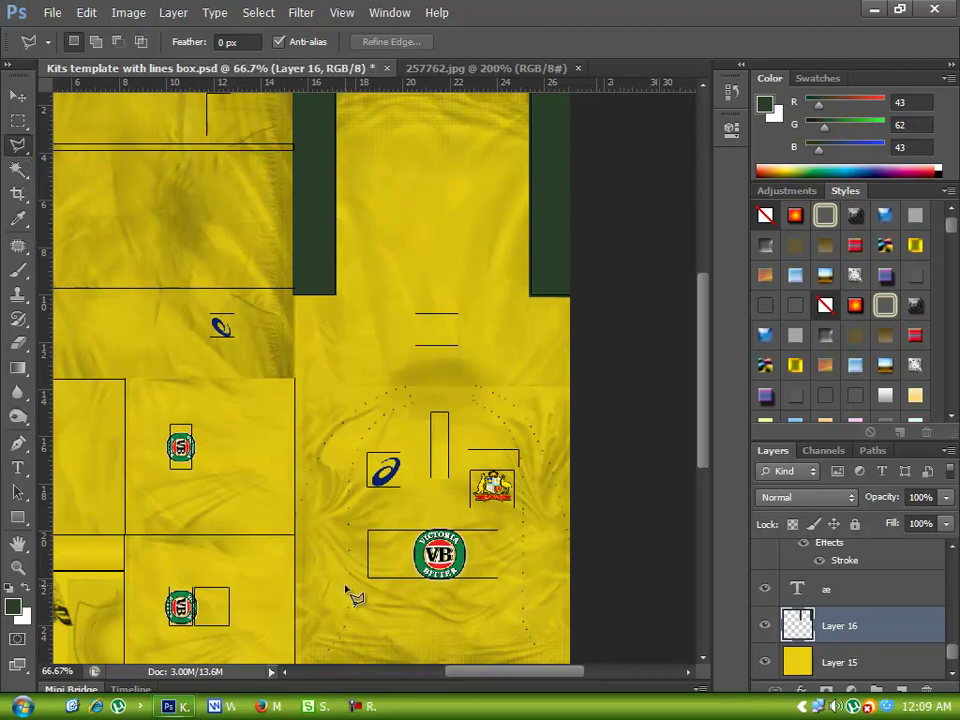
{"action": "left_click", "coordinate": [318, 674]}
{"action": "left_click_drag", "start_coordinate": [350, 676], "coordinate": [506, 676]}
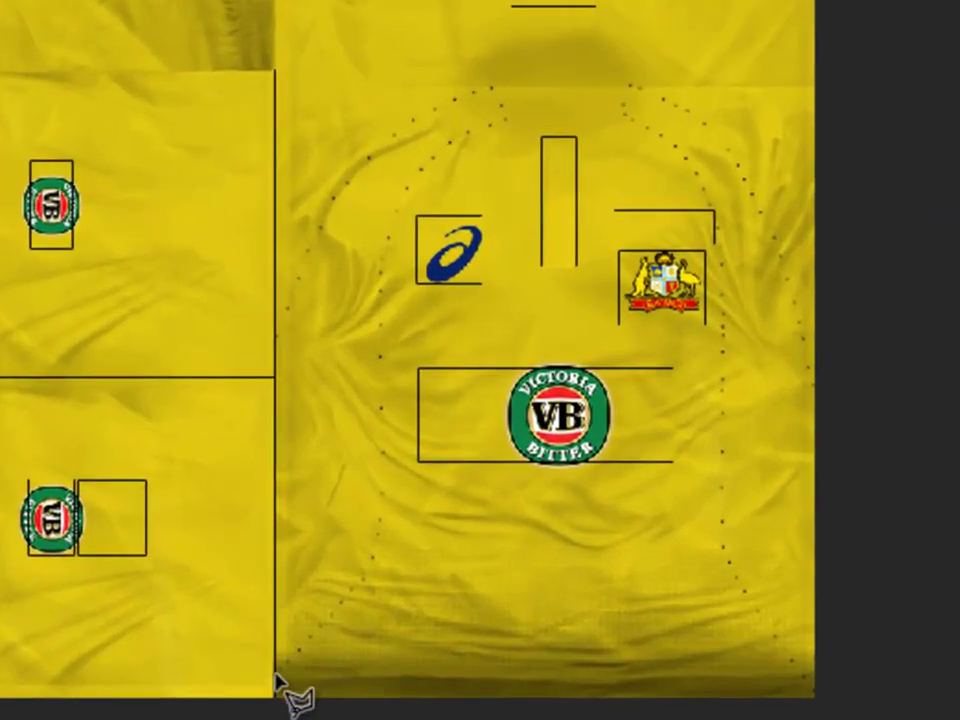
{"action": "left_click", "coordinate": [222, 621]}
{"action": "left_click", "coordinate": [320, 628]}
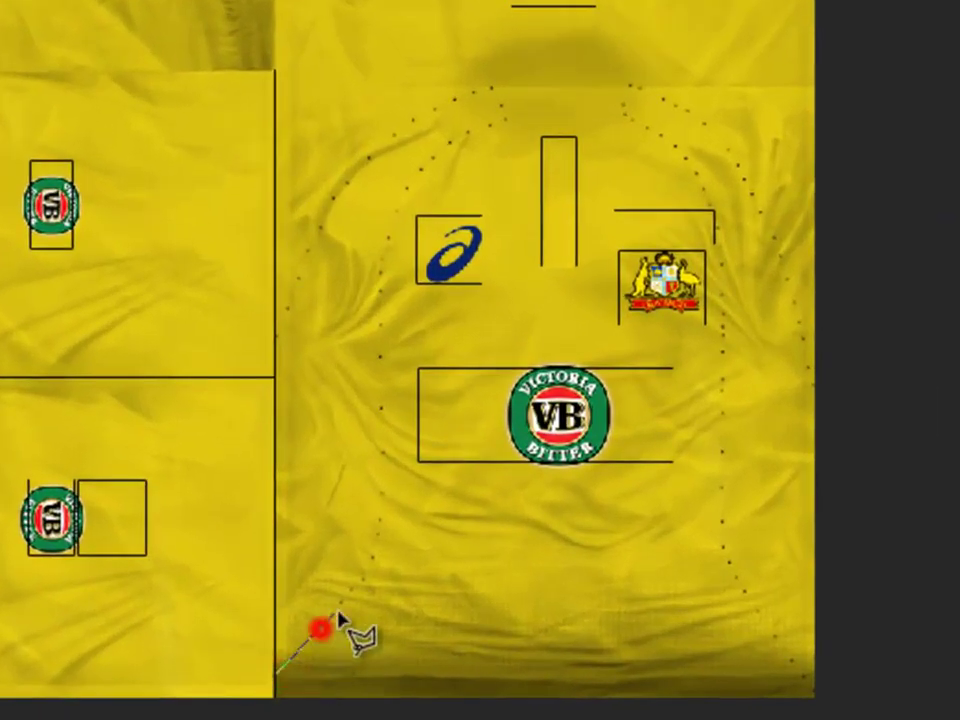
{"action": "left_click", "coordinate": [365, 572]}
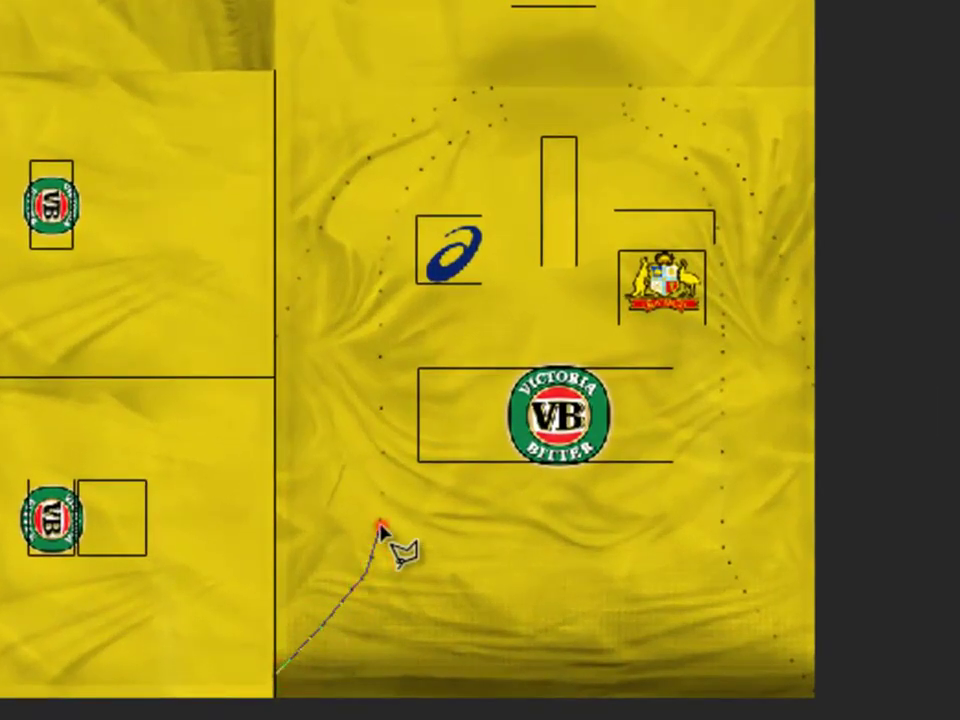
{"action": "left_click", "coordinate": [380, 524]}
{"action": "left_click", "coordinate": [381, 411]}
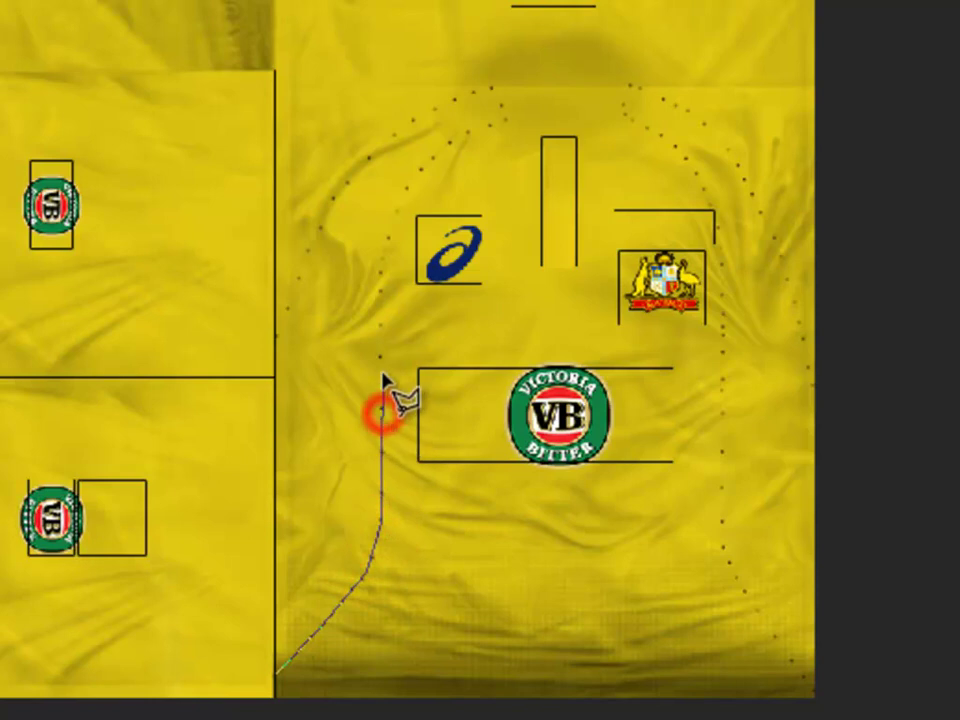
{"action": "left_click", "coordinate": [378, 346]}
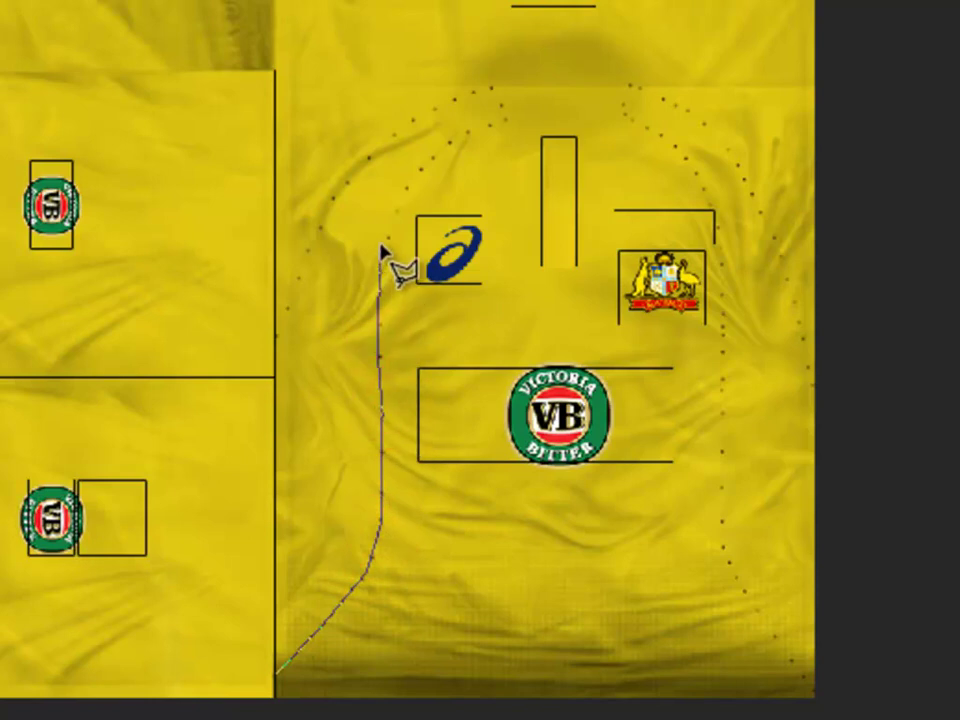
{"action": "left_click", "coordinate": [384, 251]}
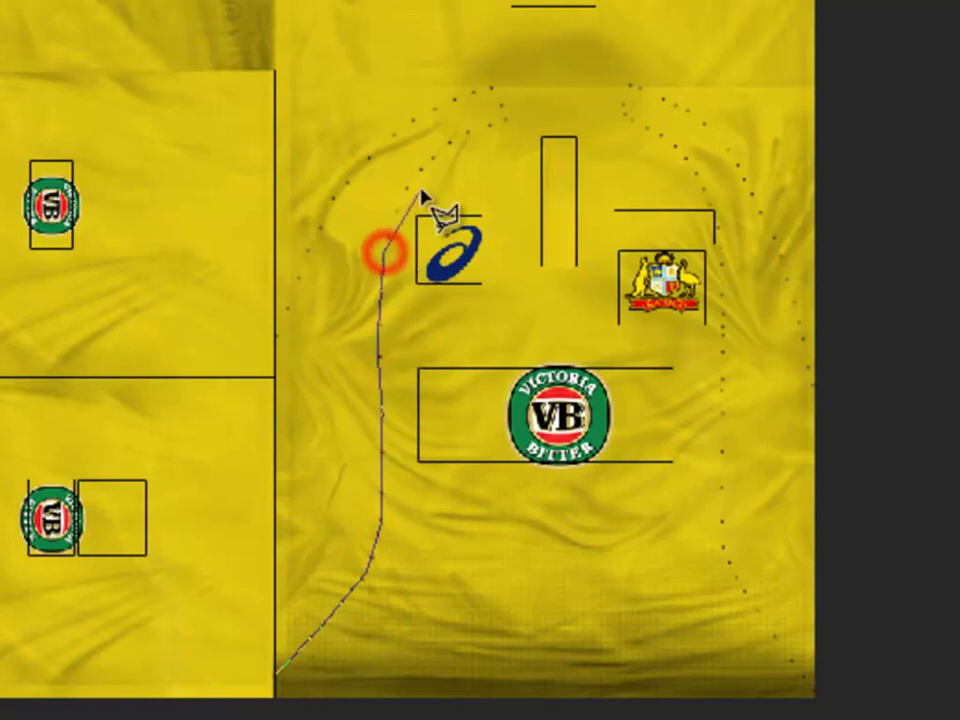
{"action": "left_click", "coordinate": [405, 189]}
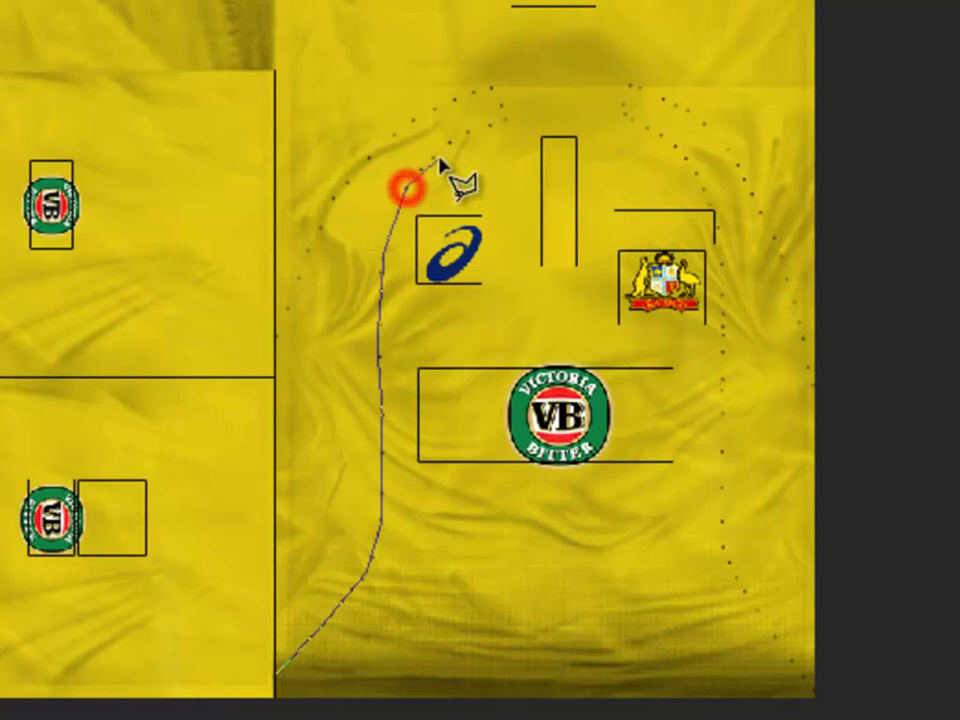
{"action": "left_click", "coordinate": [451, 140]}
{"action": "left_click", "coordinate": [509, 124]}
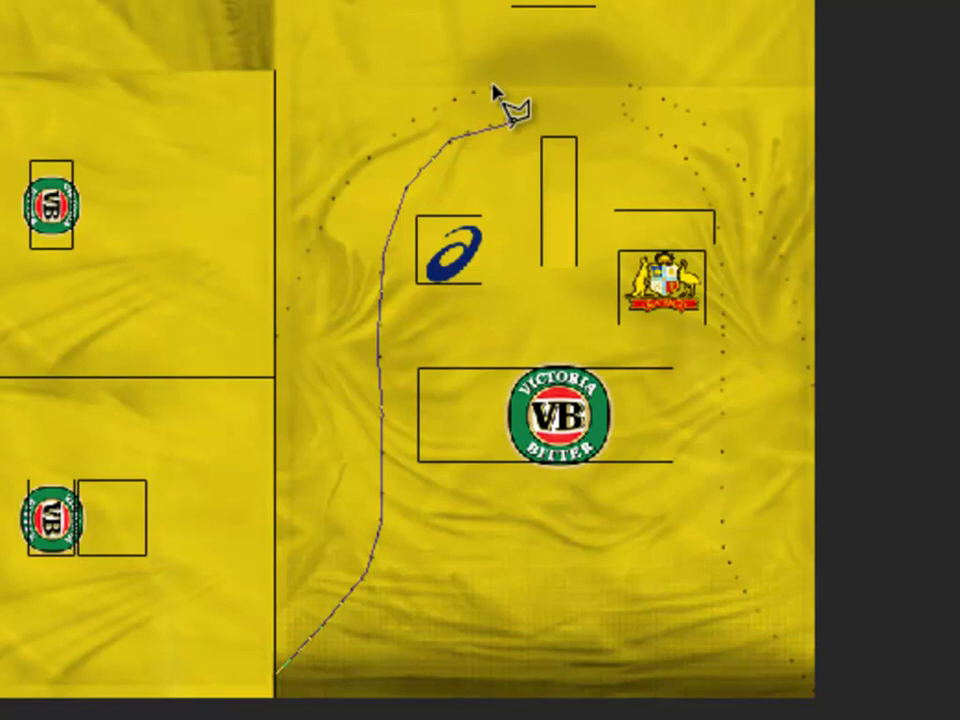
{"action": "left_click", "coordinate": [492, 86]}
{"action": "left_click", "coordinate": [431, 106]}
{"action": "left_click", "coordinate": [368, 155]}
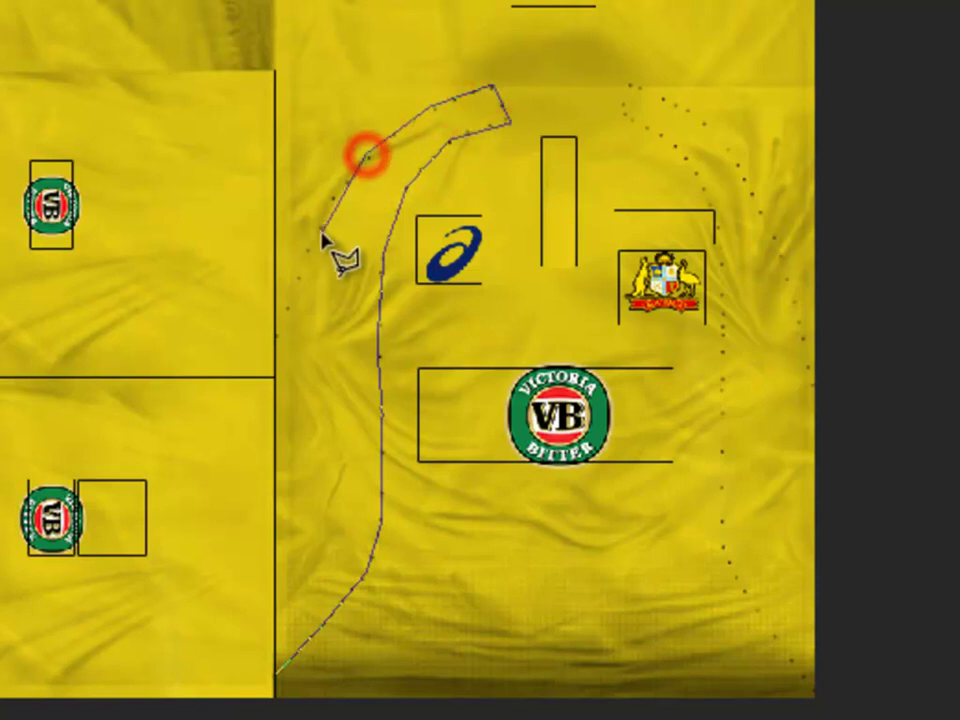
{"action": "left_click", "coordinate": [309, 245]}
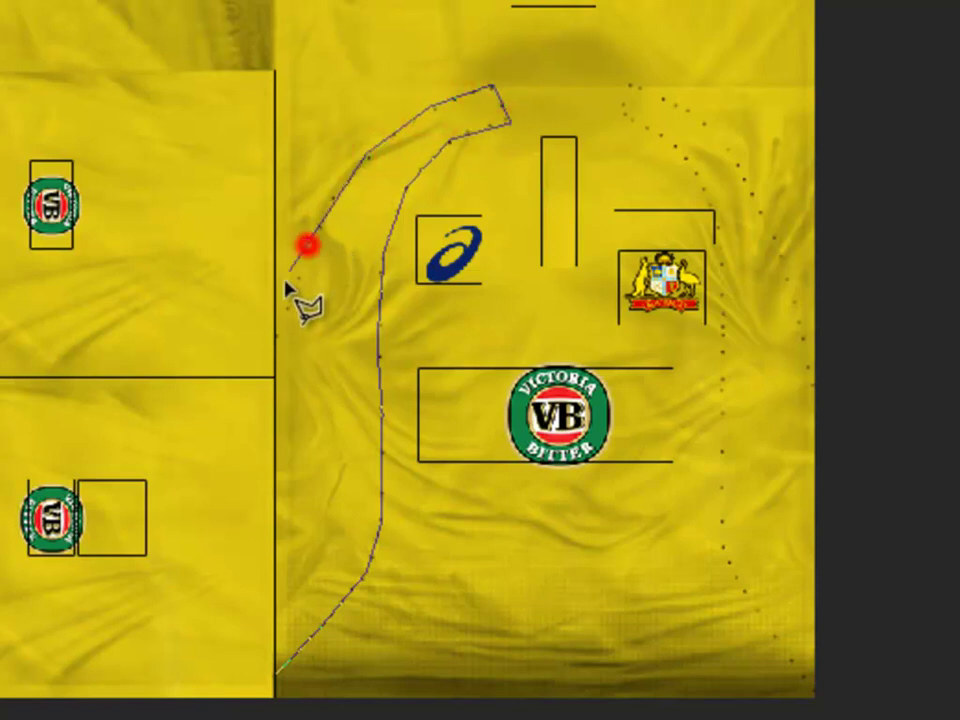
{"action": "left_click", "coordinate": [272, 349]}
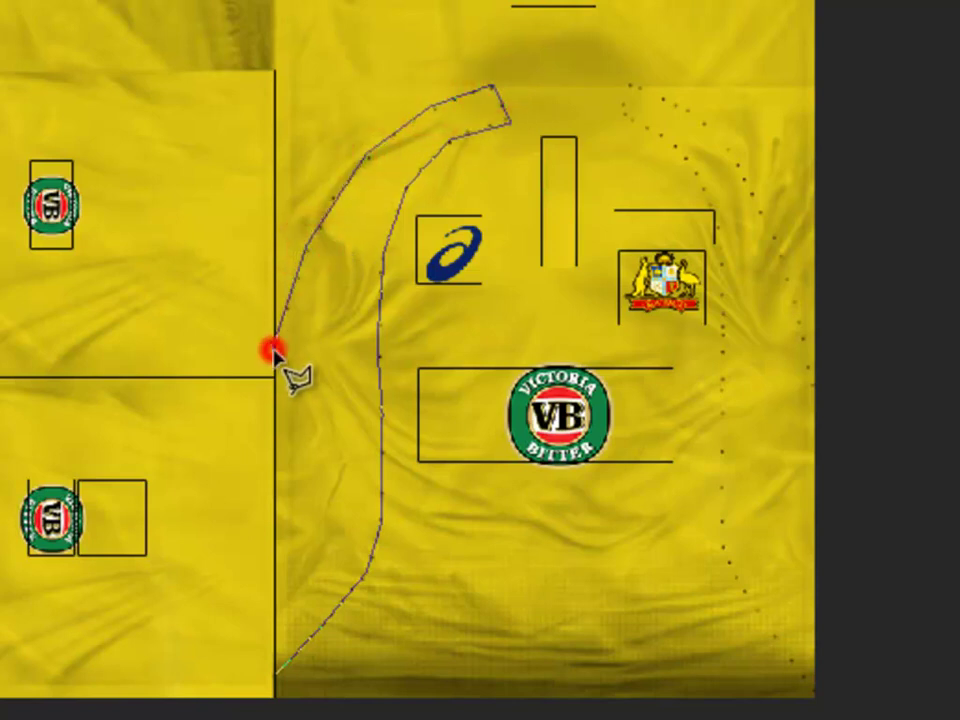
{"action": "left_click", "coordinate": [274, 674]}
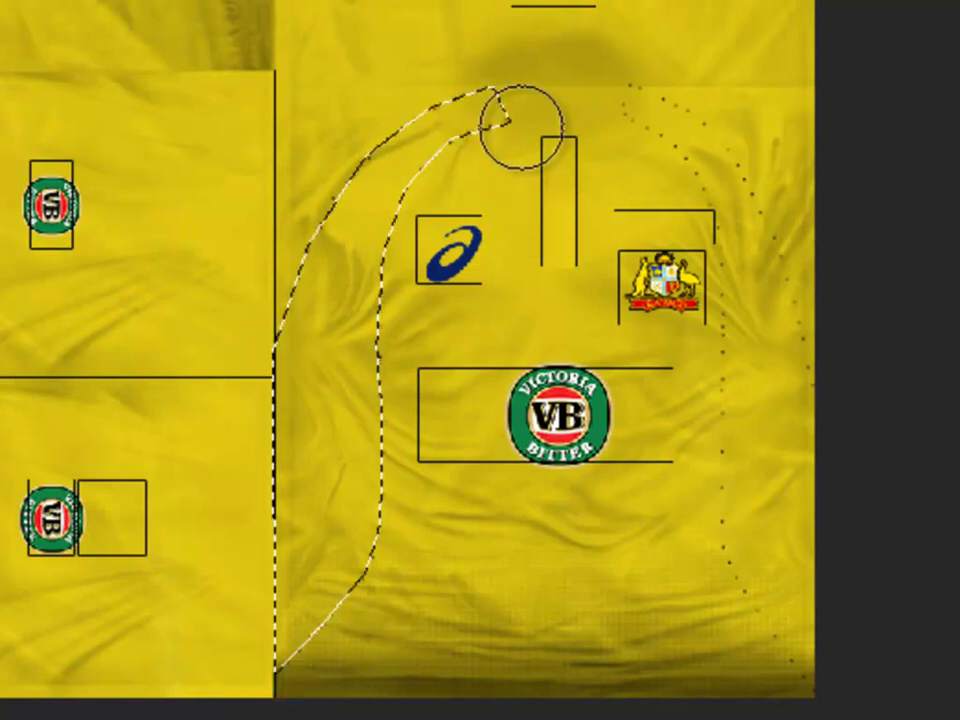
{"action": "mouse_move", "coordinate": [495, 107]}
{"action": "left_mouse_down"}
{"action": "mouse_move", "coordinate": [289, 244]}
{"action": "mouse_move", "coordinate": [275, 327]}
{"action": "mouse_move", "coordinate": [386, 217]}
{"action": "mouse_move", "coordinate": [352, 343]}
{"action": "mouse_move", "coordinate": [353, 527]}
{"action": "mouse_move", "coordinate": [327, 647]}
{"action": "mouse_move", "coordinate": [259, 553]}
{"action": "mouse_move", "coordinate": [318, 702]}
{"action": "mouse_move", "coordinate": [261, 715]}
{"action": "mouse_move", "coordinate": [282, 430]}
{"action": "left_mouse_up"}
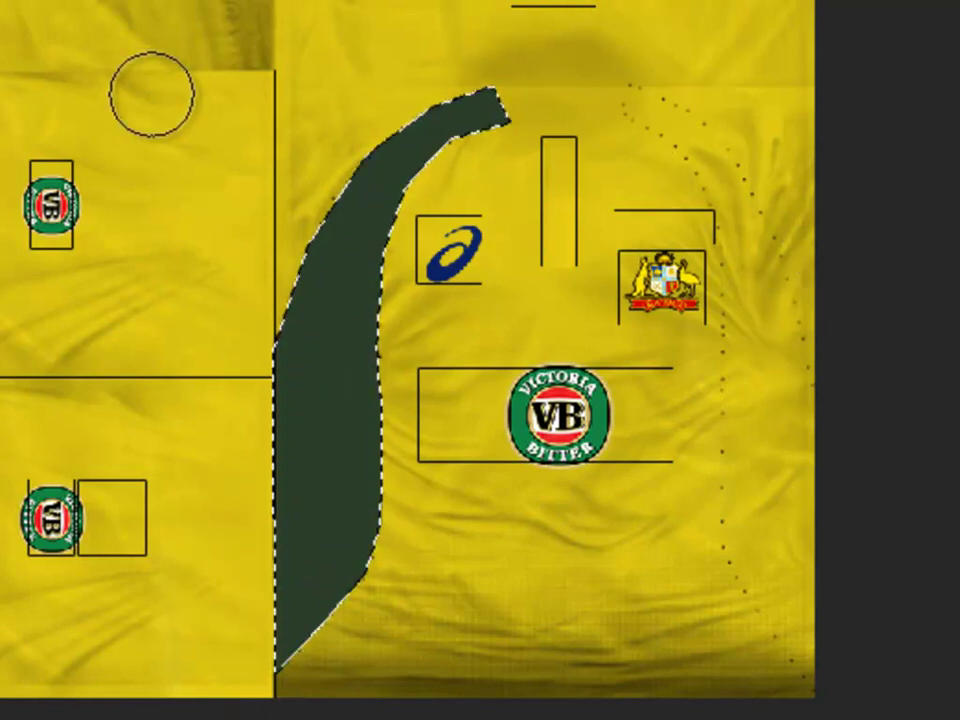
Step: Select the matching curved panel beside the coat of arms and brush it dark green, undoing the extra darkening stroke
{"action": "left_click", "coordinate": [630, 85]}
{"action": "mouse_move", "coordinate": [650, 120]}
{"action": "left_mouse_down"}
{"action": "mouse_move", "coordinate": [760, 600]}
{"action": "mouse_move", "coordinate": [790, 680]}
{"action": "left_mouse_up"}
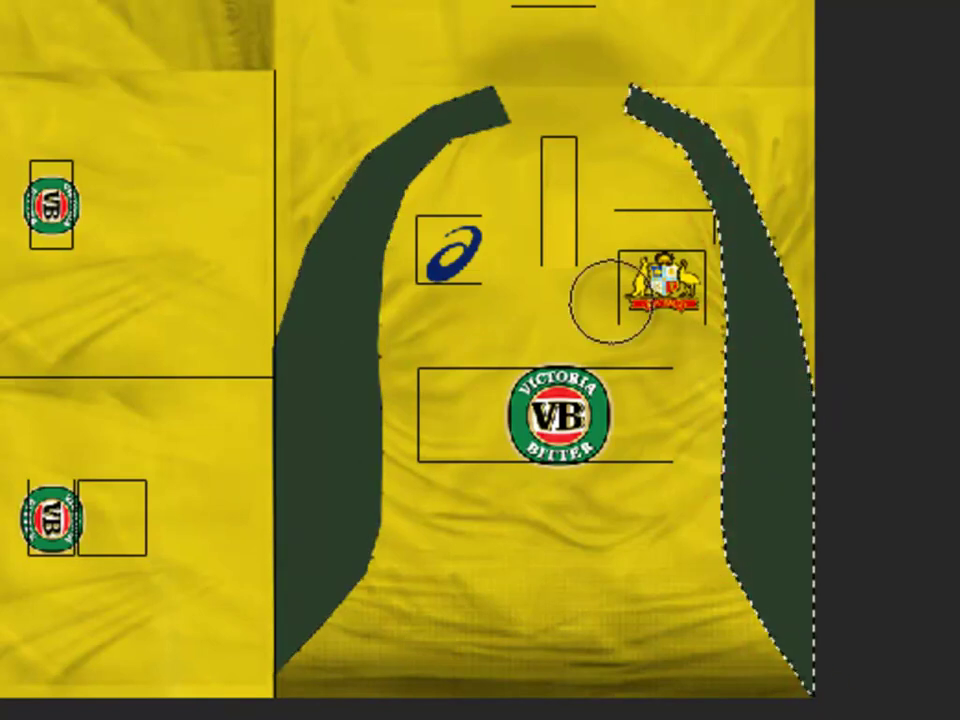
{"action": "mouse_move", "coordinate": [643, 107]}
{"action": "left_mouse_down"}
{"action": "mouse_move", "coordinate": [716, 181]}
{"action": "mouse_move", "coordinate": [780, 460]}
{"action": "left_mouse_up"}
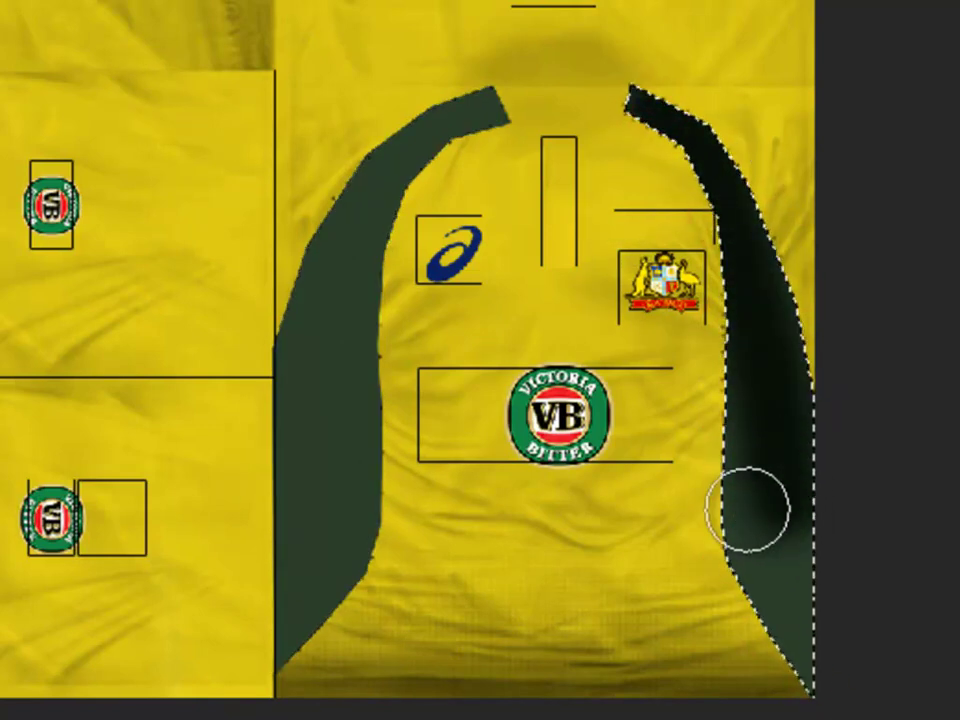
{"action": "key", "text": "ctrl+z"}
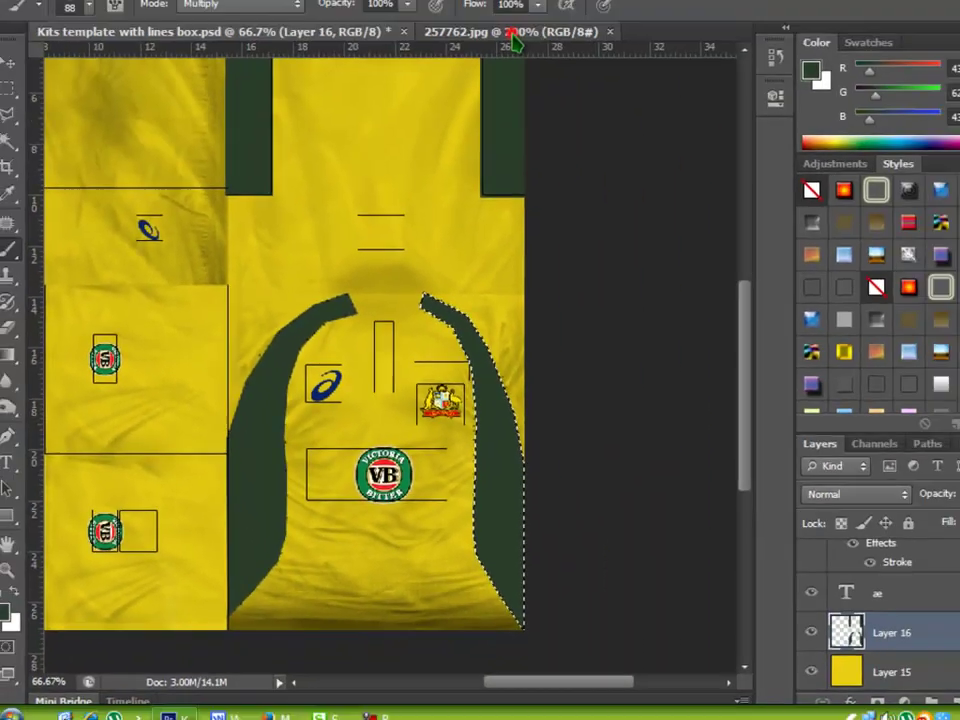
Step: Check the side panel's star details in the 257762.jpg reference photo and return to the kit template
{"action": "left_click", "coordinate": [460, 67]}
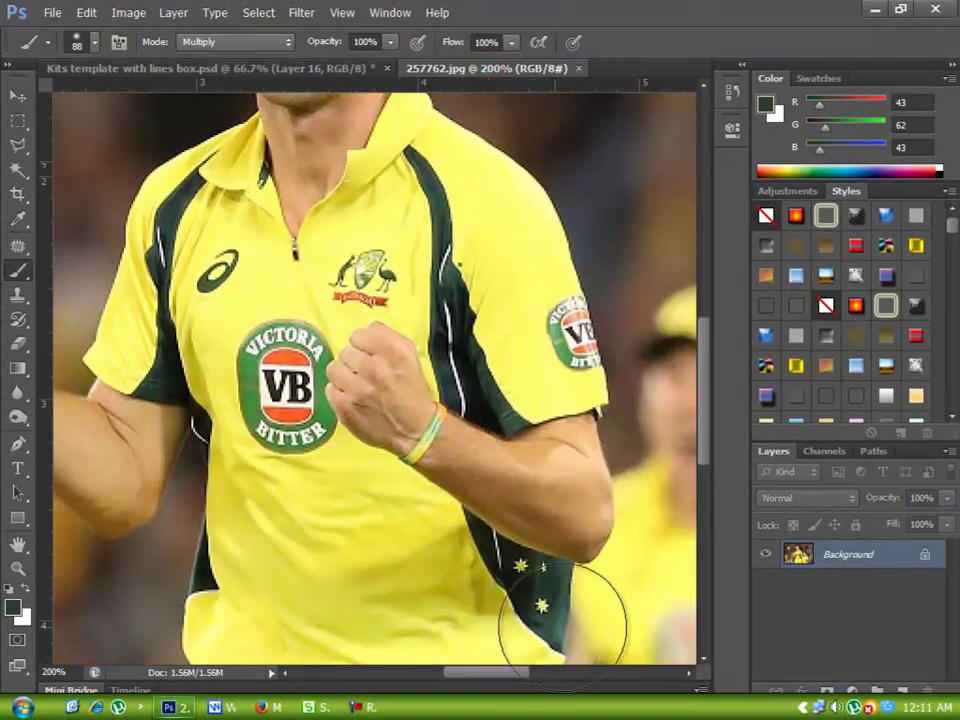
{"action": "left_click", "coordinate": [17, 97]}
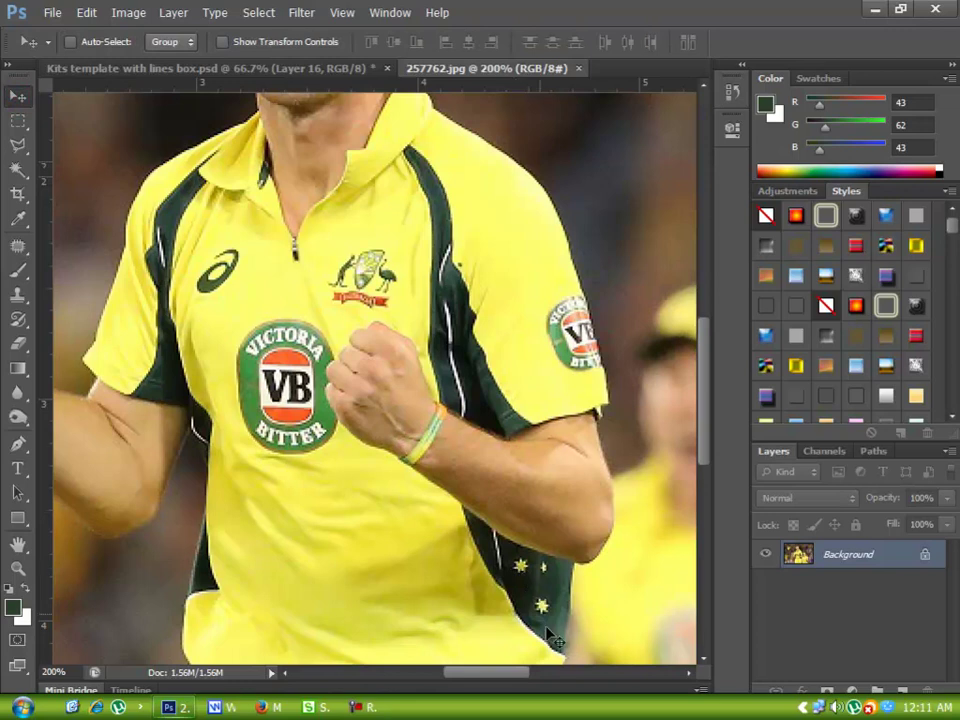
{"action": "left_click", "coordinate": [200, 67]}
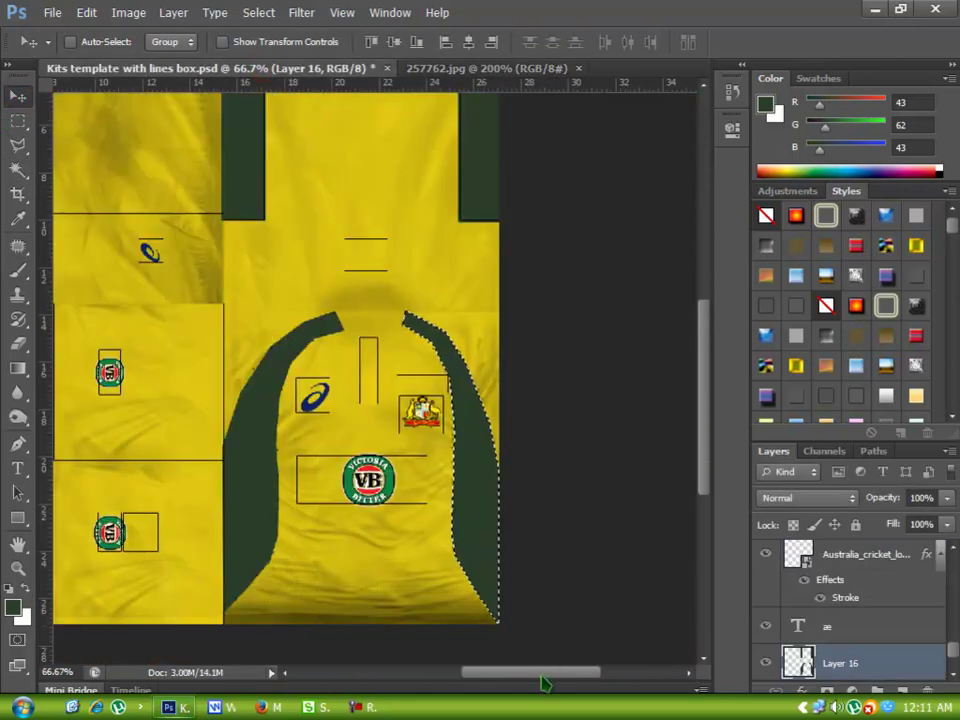
Step: Deselect the panel and draw two small starburst custom shapes, about 16 × 19 px and 20 × 19 px, on the green panel beside the Asics logo
{"action": "left_click_drag", "start_coordinate": [542, 681], "coordinate": [508, 683]}
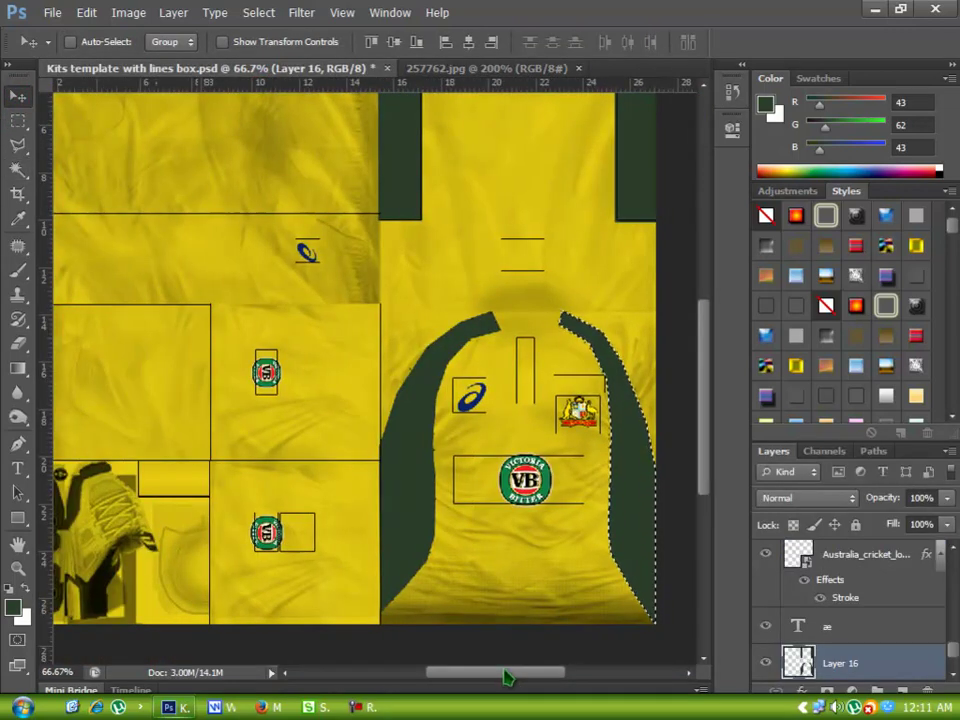
{"action": "key", "text": "ctrl+d"}
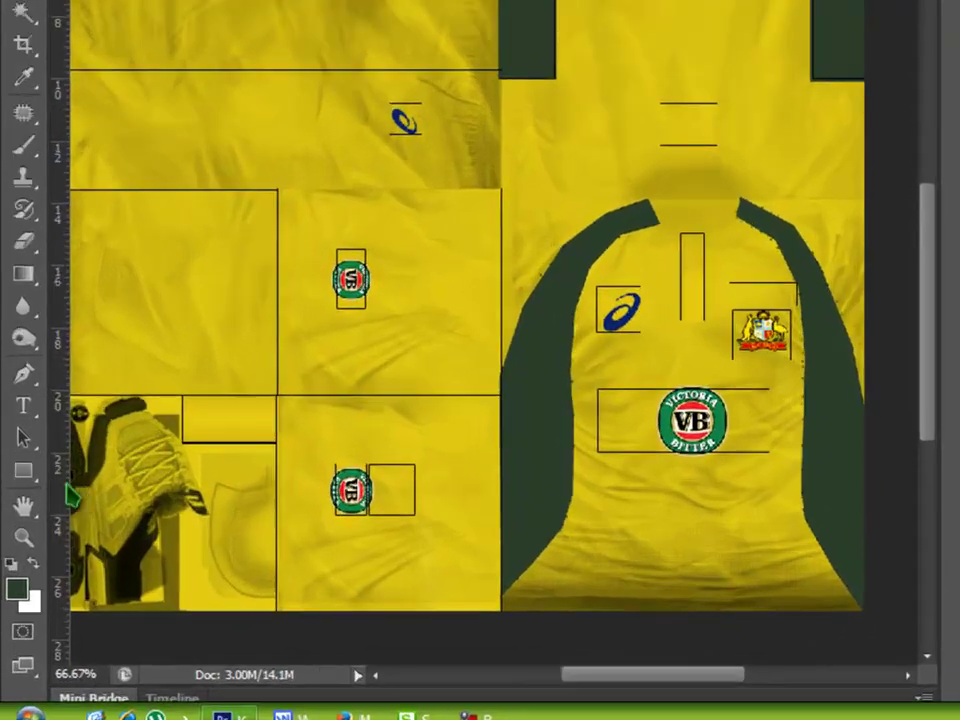
{"action": "left_click", "coordinate": [19, 522]}
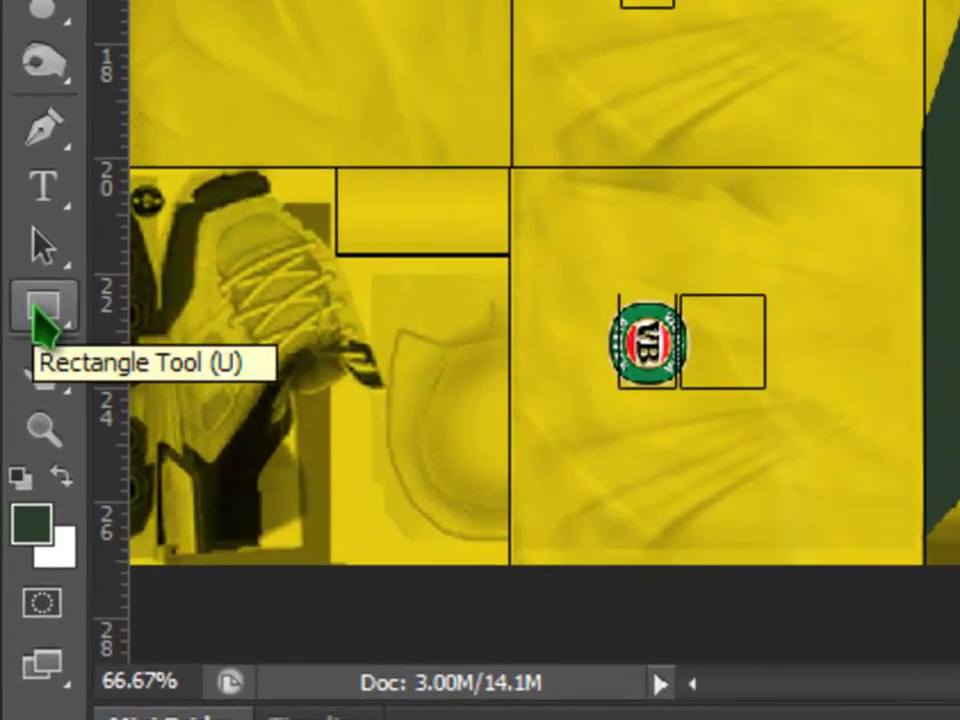
{"action": "left_click", "coordinate": [50, 316]}
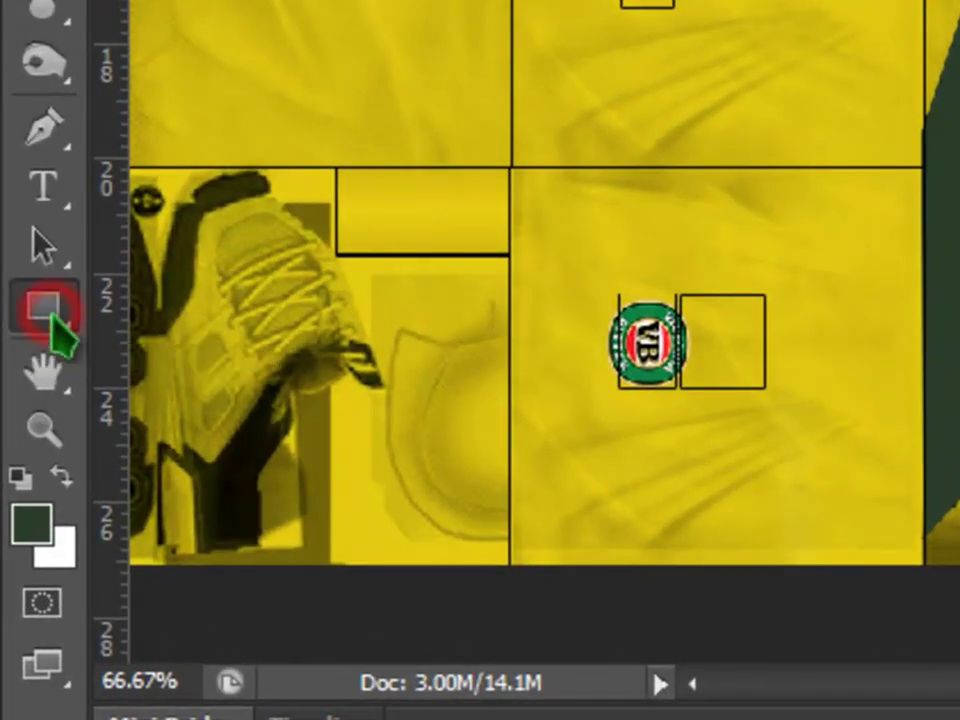
{"action": "left_click", "coordinate": [66, 328]}
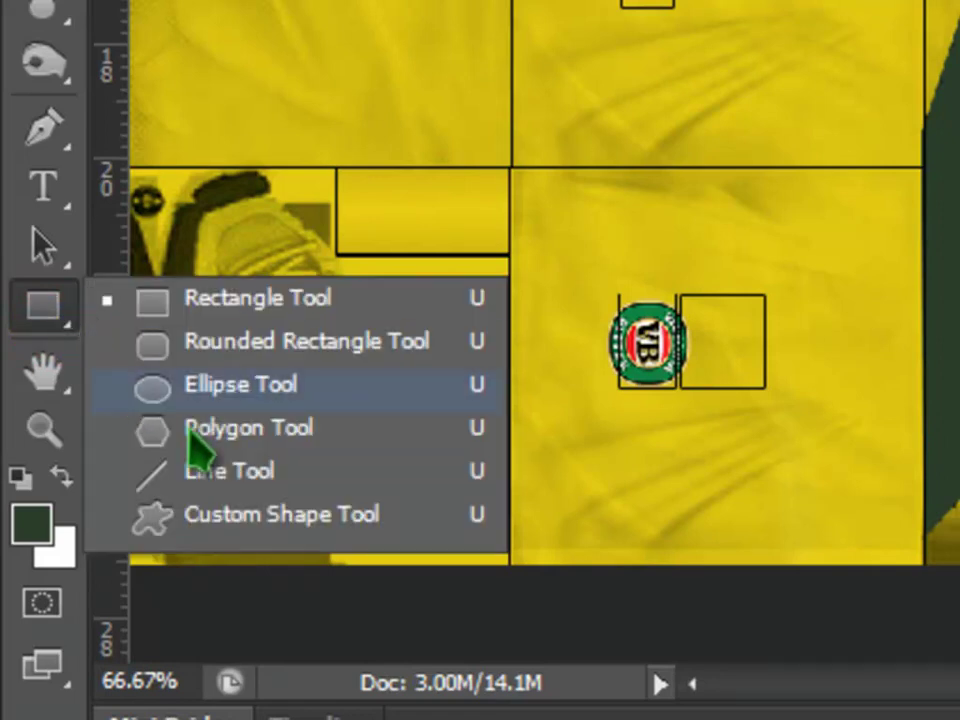
{"action": "left_click", "coordinate": [328, 528]}
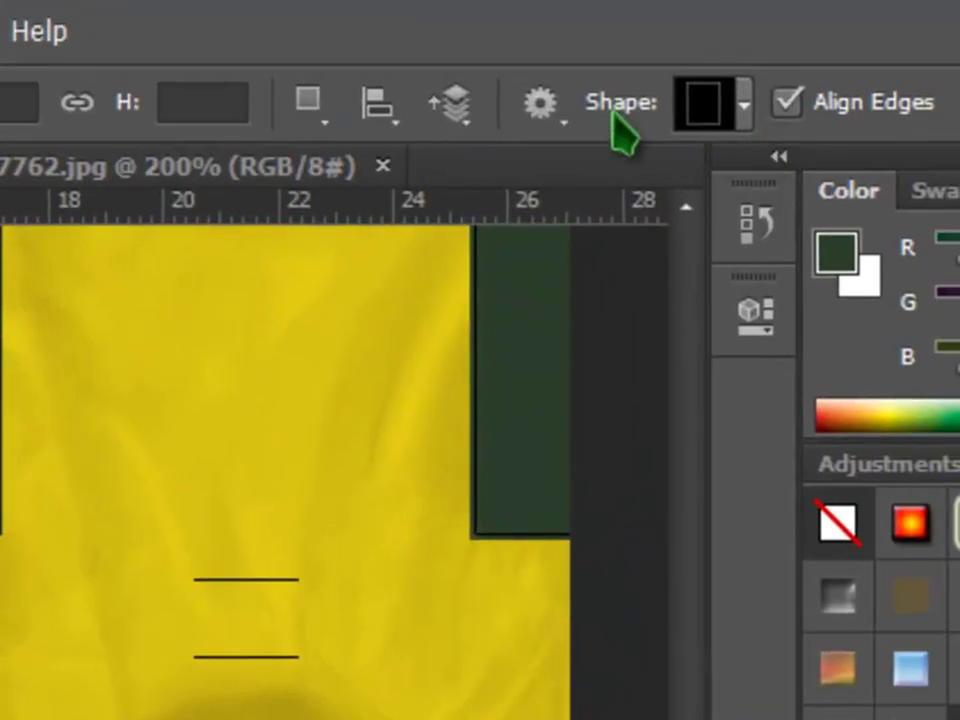
{"action": "left_click", "coordinate": [745, 104]}
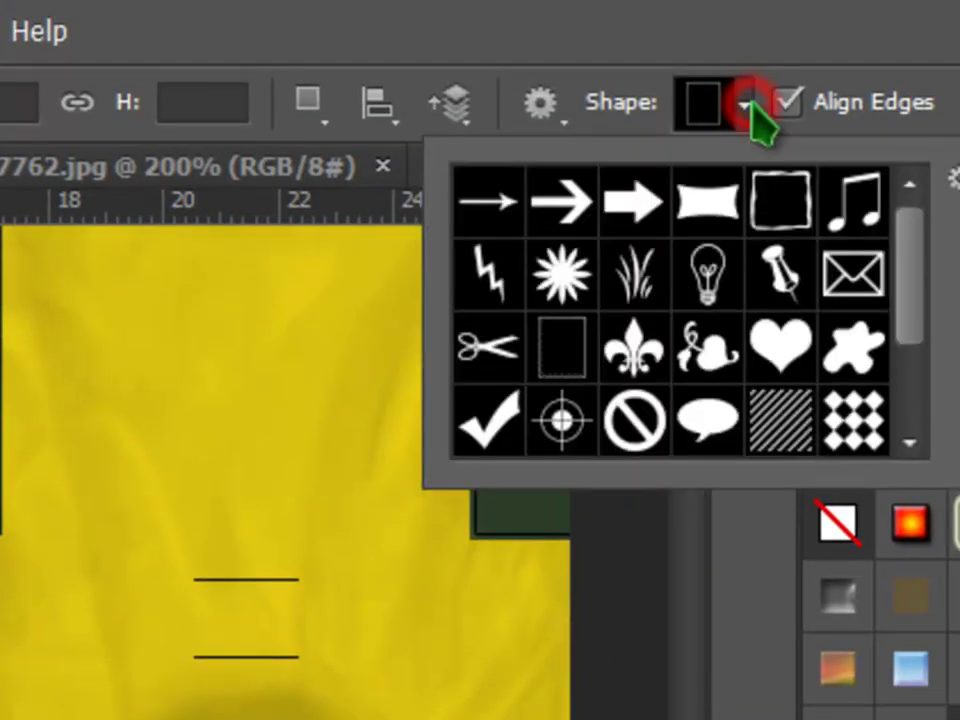
{"action": "left_click", "coordinate": [566, 279]}
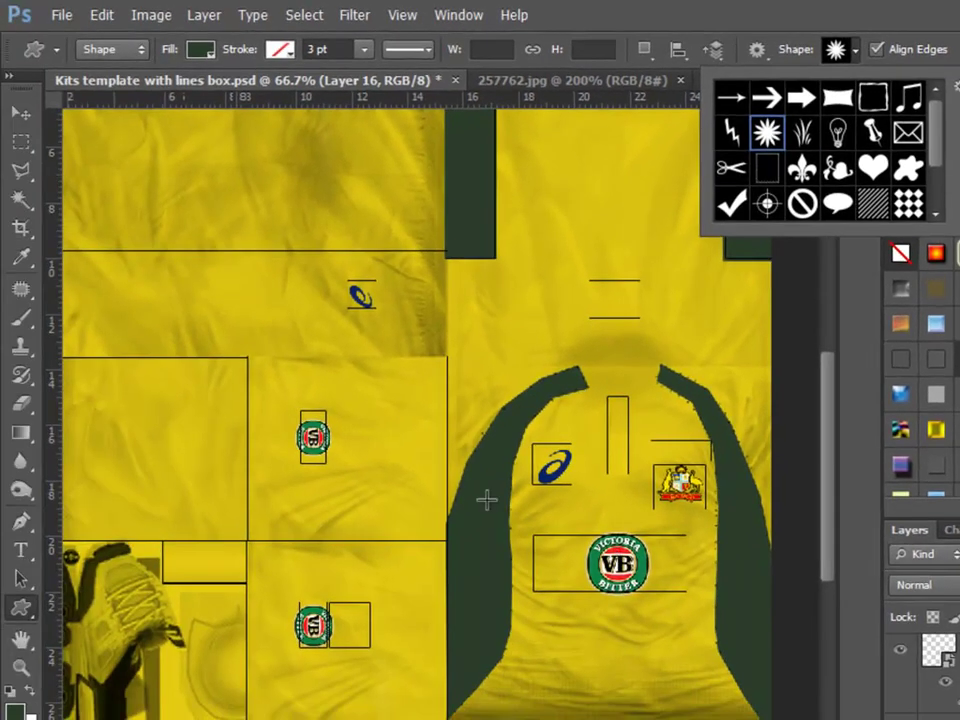
{"action": "left_click", "coordinate": [480, 503]}
{"action": "left_click_drag", "start_coordinate": [478, 503], "coordinate": [491, 549]}
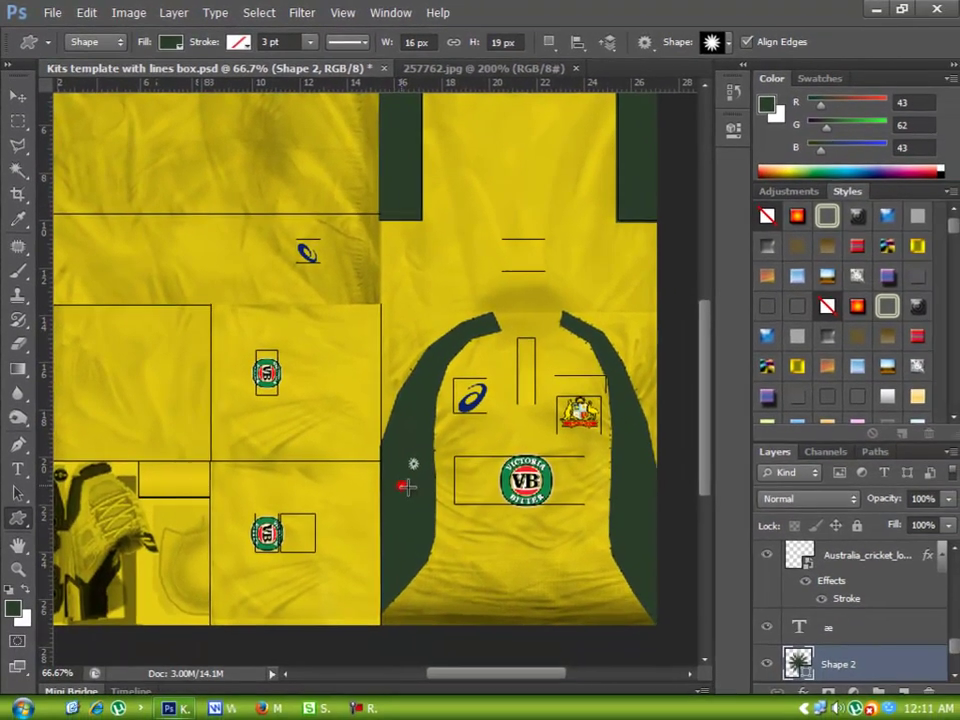
{"action": "left_click_drag", "start_coordinate": [401, 484], "coordinate": [413, 497]}
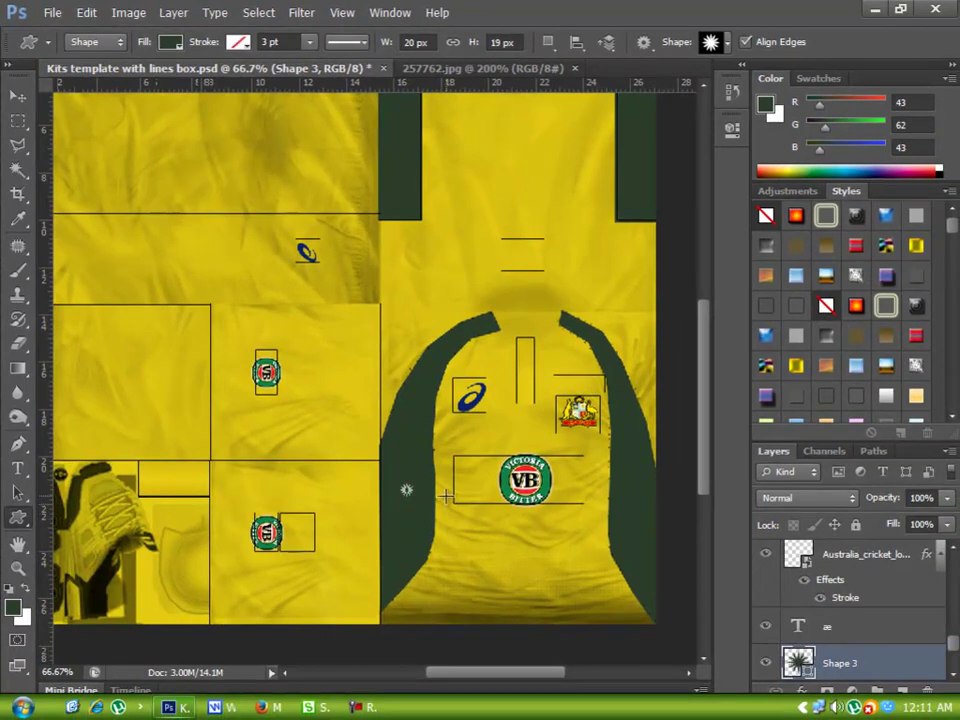
Step: Reposition the small starburst on the green side panel beside the Asics logo and set the foreground colour to yellow #f7e40b
{"action": "left_click", "coordinate": [17, 97]}
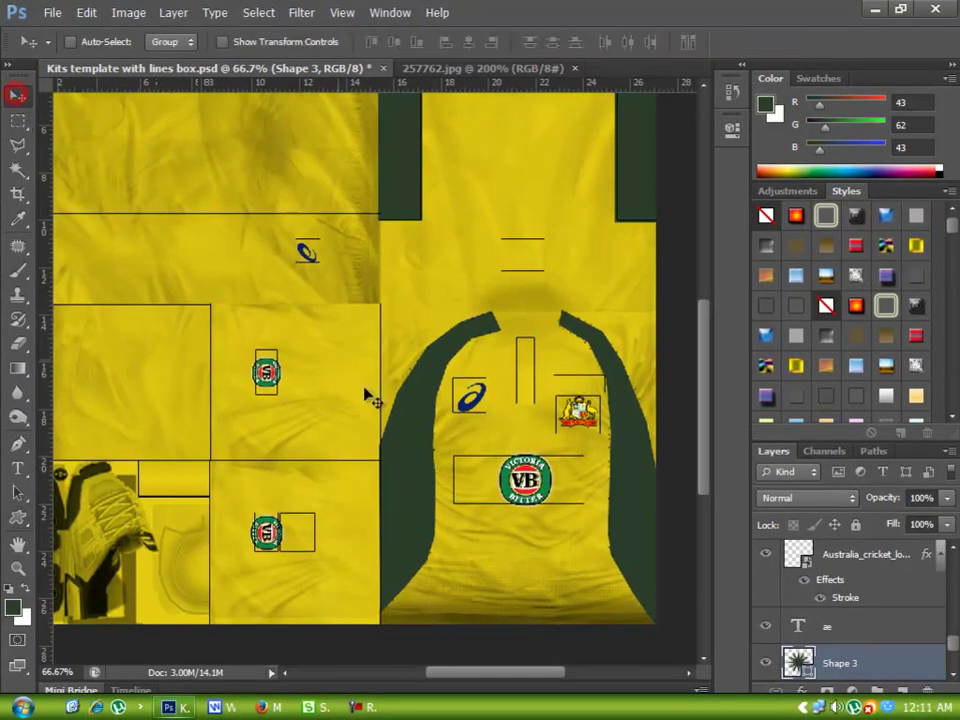
{"action": "left_click_drag", "start_coordinate": [418, 484], "coordinate": [463, 444]}
{"action": "left_click", "coordinate": [13, 607]}
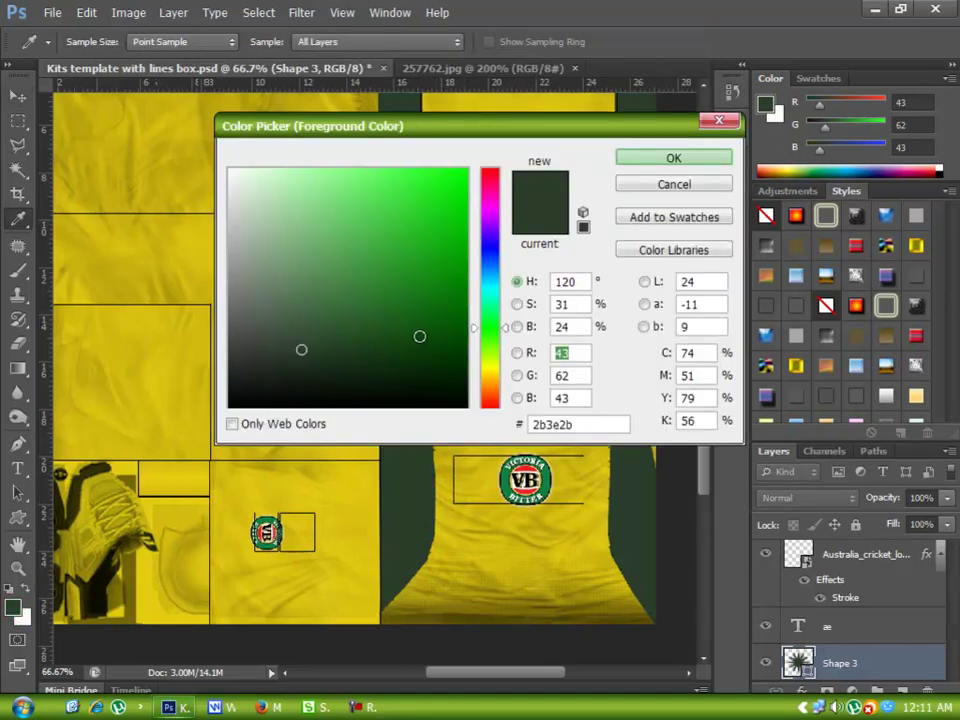
{"action": "left_click", "coordinate": [490, 372]}
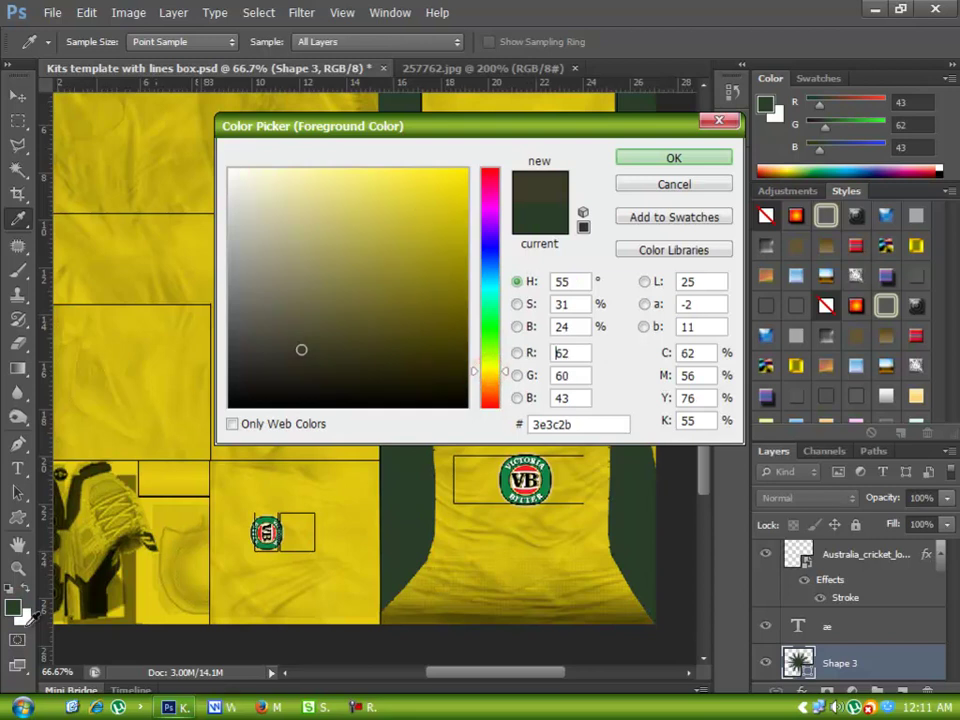
{"action": "left_click", "coordinate": [457, 176]}
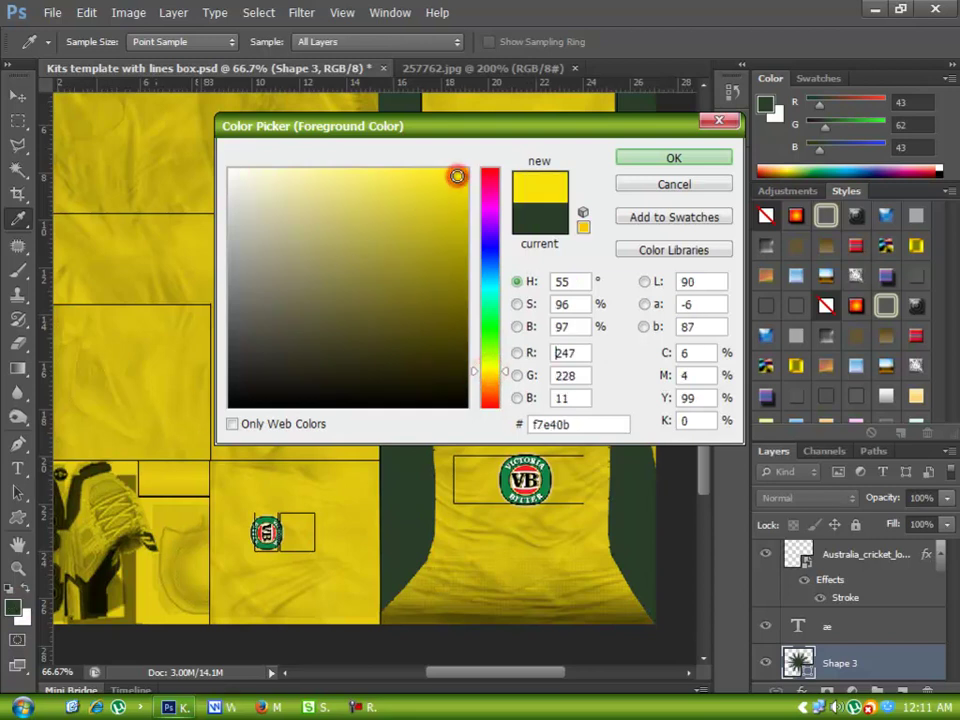
{"action": "left_click", "coordinate": [673, 158]}
{"action": "mouse_move", "coordinate": [460, 447]}
{"action": "left_mouse_down"}
{"action": "mouse_move", "coordinate": [427, 483]}
{"action": "mouse_move", "coordinate": [425, 510]}
{"action": "left_mouse_up"}
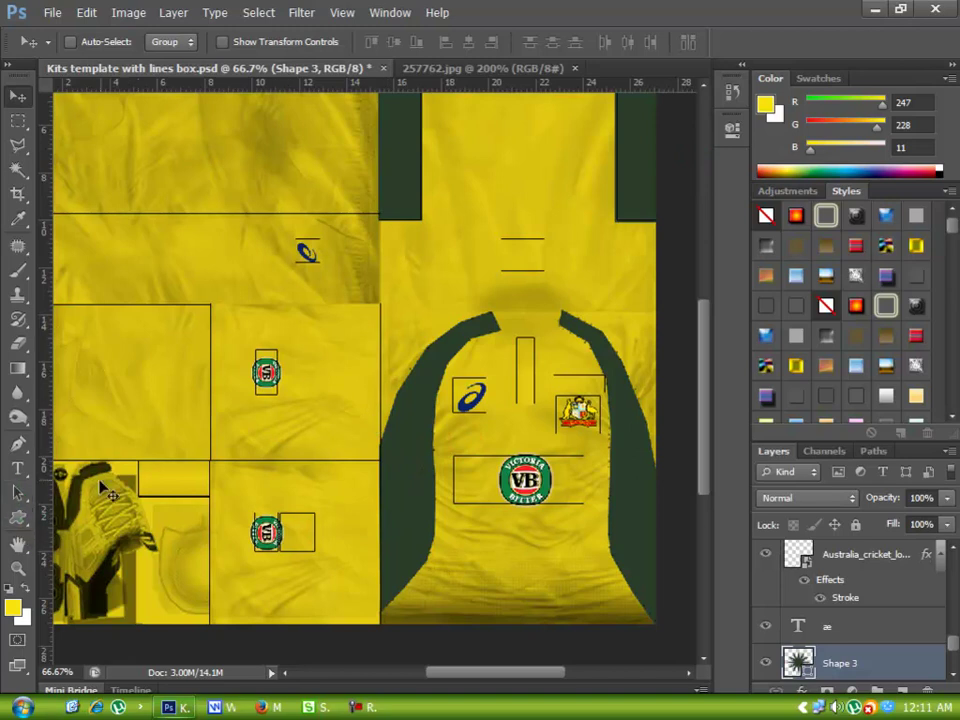
{"action": "left_click", "coordinate": [19, 520]}
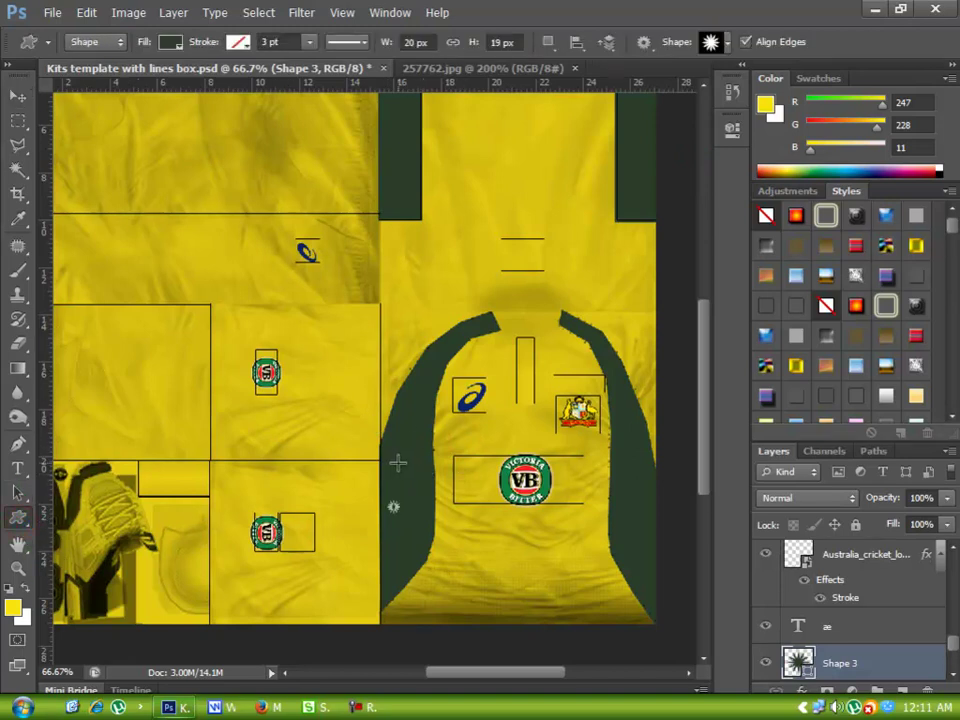
{"action": "left_click_drag", "start_coordinate": [397, 463], "coordinate": [426, 516]}
{"action": "scroll", "coordinate": [930, 677], "scroll_direction": "down", "scroll_amount": 2}
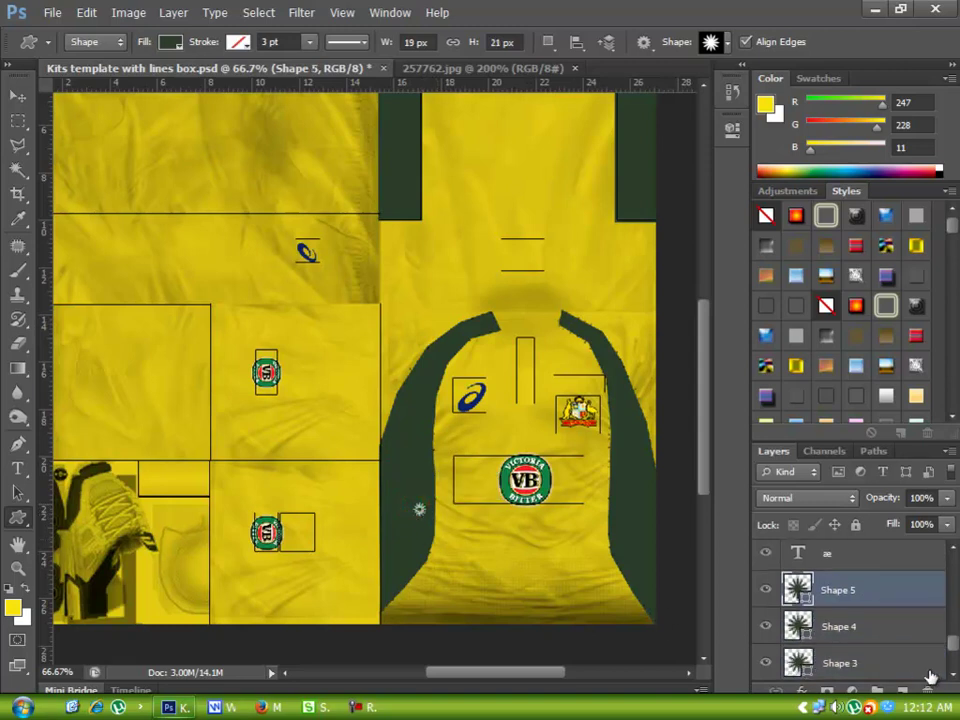
{"action": "scroll", "coordinate": [930, 677], "scroll_direction": "up", "scroll_amount": 5}
{"action": "scroll", "coordinate": [930, 677], "scroll_direction": "down", "scroll_amount": 2}
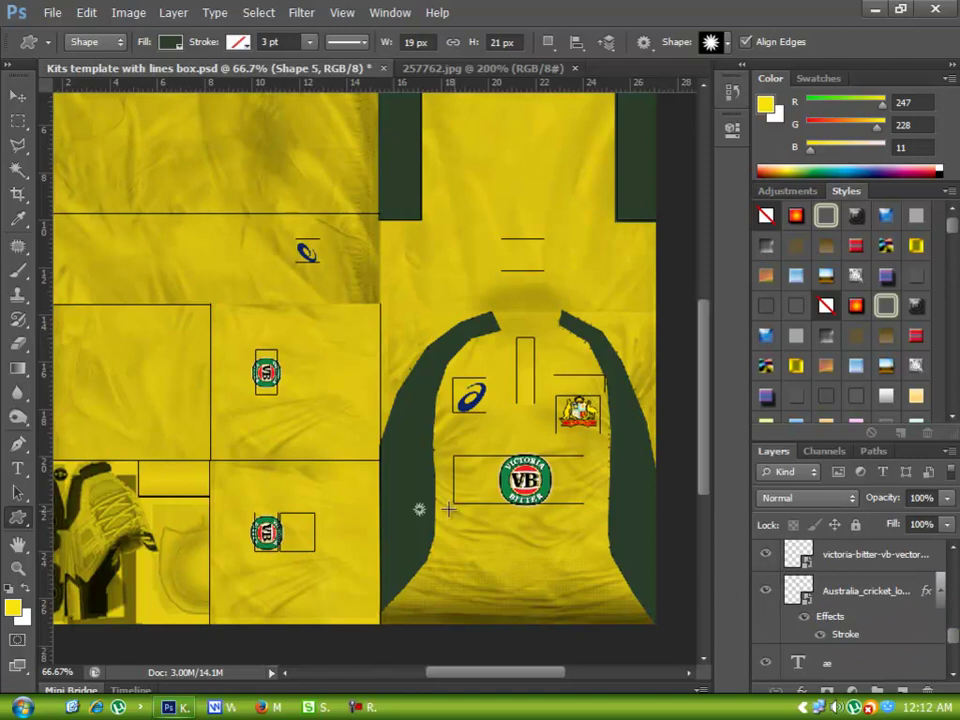
{"action": "key", "text": "ctrl+z"}
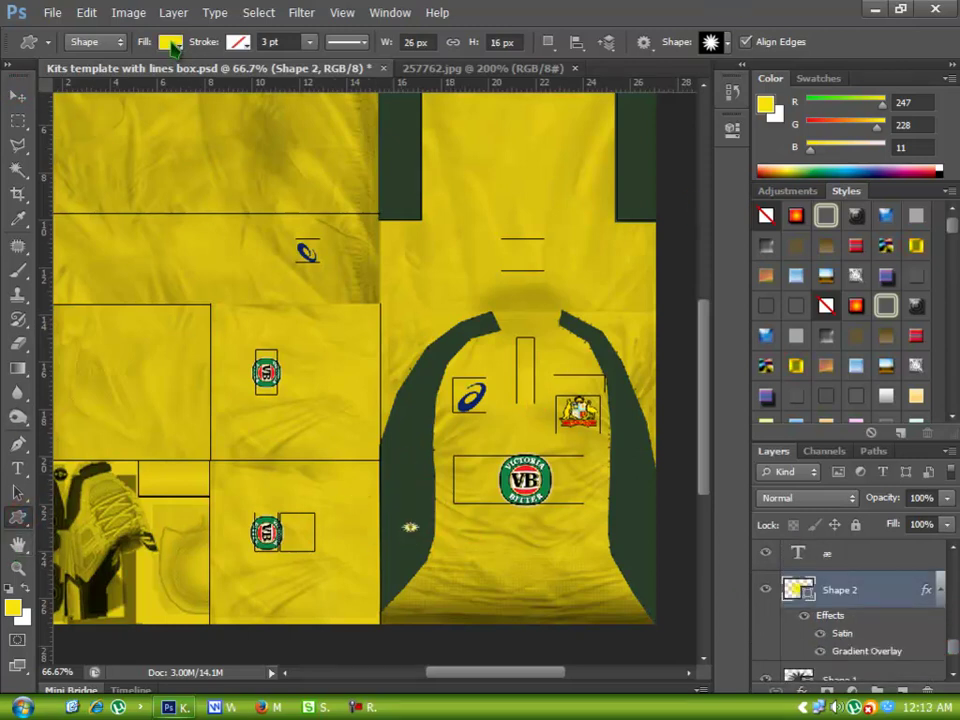
Step: Set the custom shape fill to a recently used light yellow and scatter six small starbursts over the green panel beside the Asics logo
{"action": "left_click", "coordinate": [172, 47]}
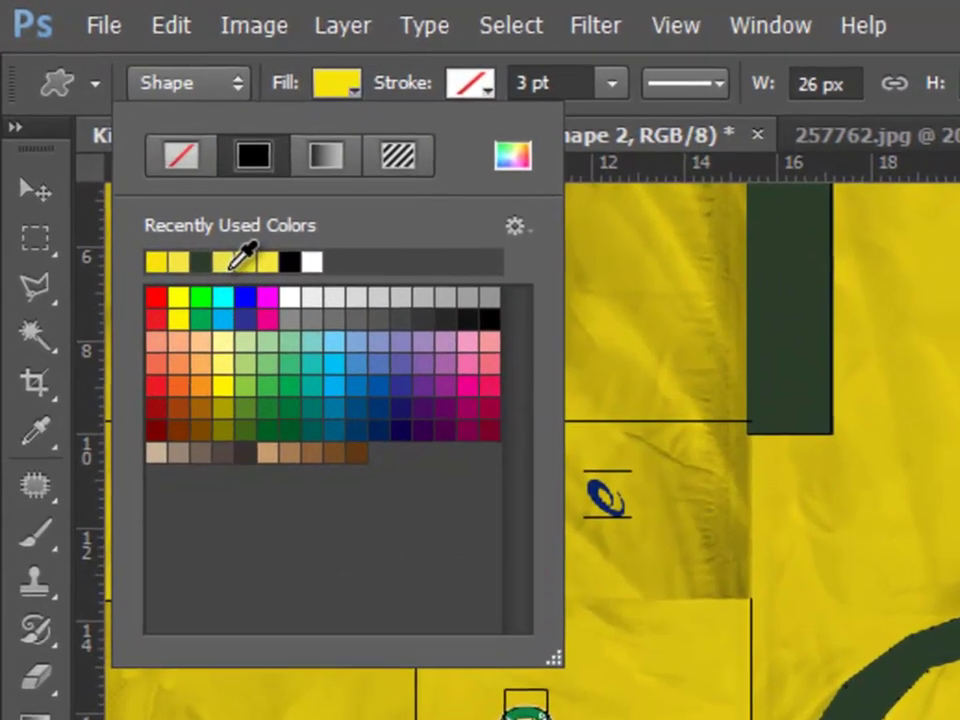
{"action": "left_click", "coordinate": [114, 131]}
{"action": "left_click_drag", "start_coordinate": [495, 595], "coordinate": [507, 608]}
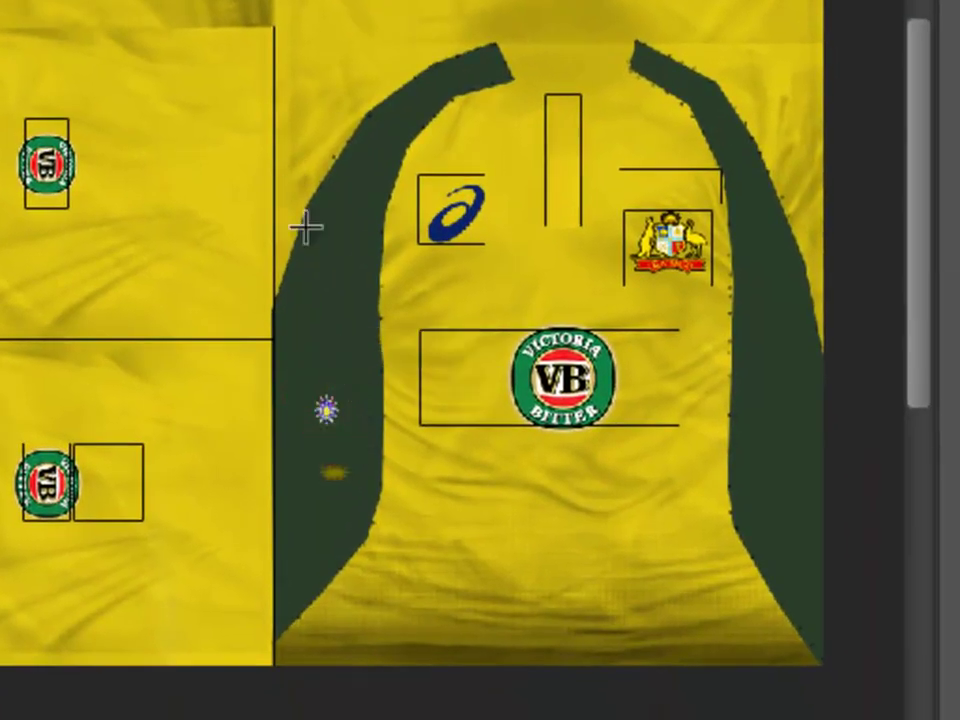
{"action": "left_click", "coordinate": [311, 317]}
{"action": "left_click", "coordinate": [361, 403]}
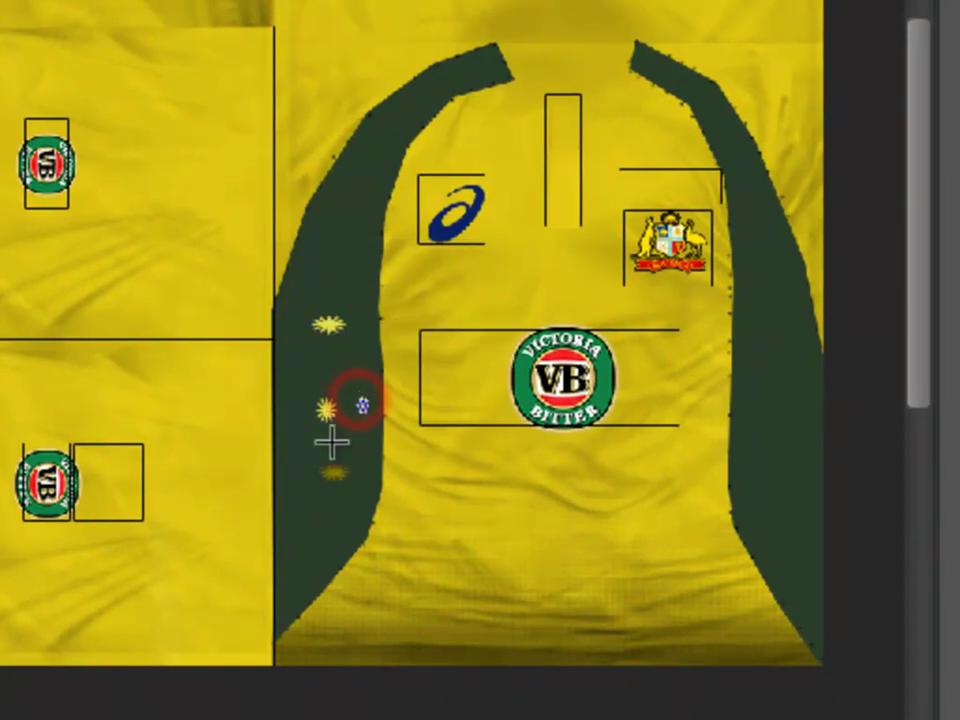
{"action": "left_click", "coordinate": [301, 450]}
{"action": "left_click", "coordinate": [289, 381]}
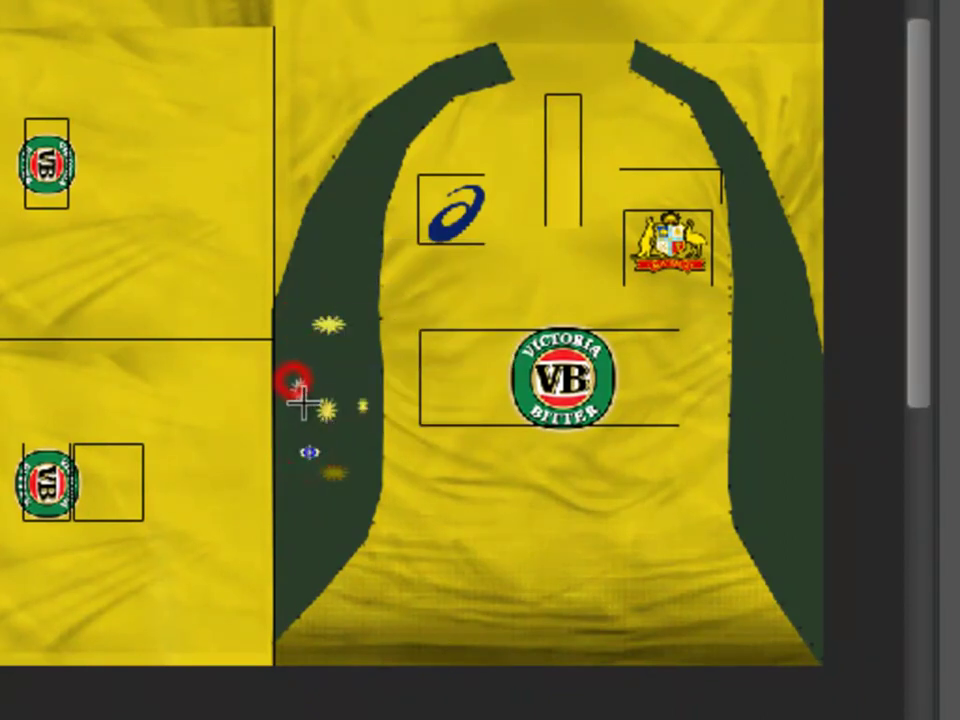
{"action": "left_click", "coordinate": [330, 370]}
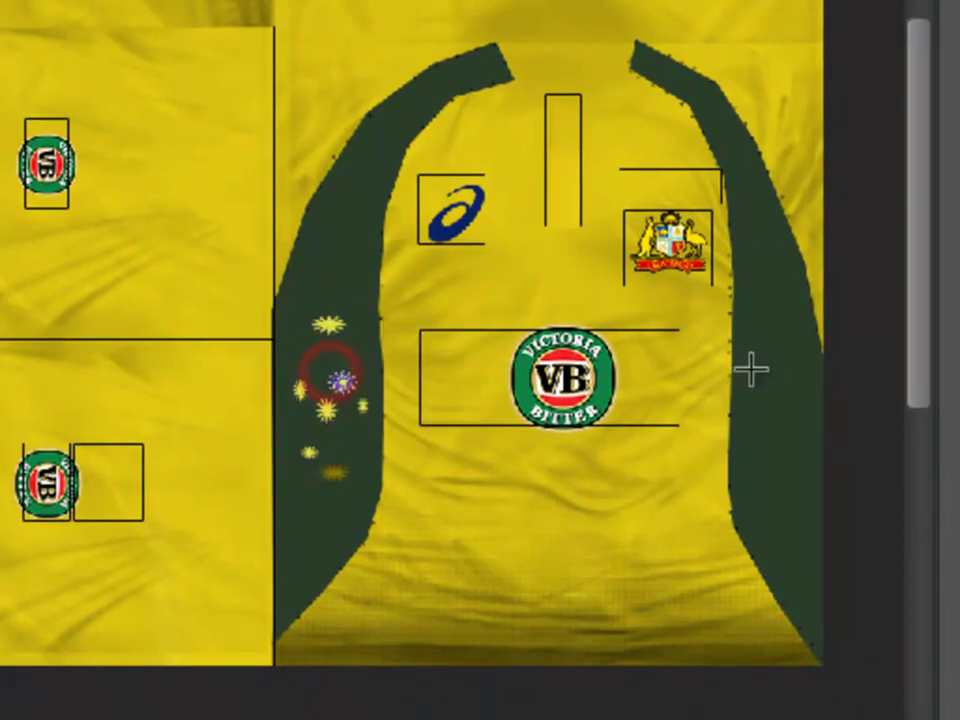
Step: Scatter small light yellow starbursts over the green panel beside the coat of arms, ending with one about 13 × 11 px
{"action": "left_click", "coordinate": [771, 456]}
{"action": "left_click", "coordinate": [799, 452]}
{"action": "left_click", "coordinate": [793, 418]}
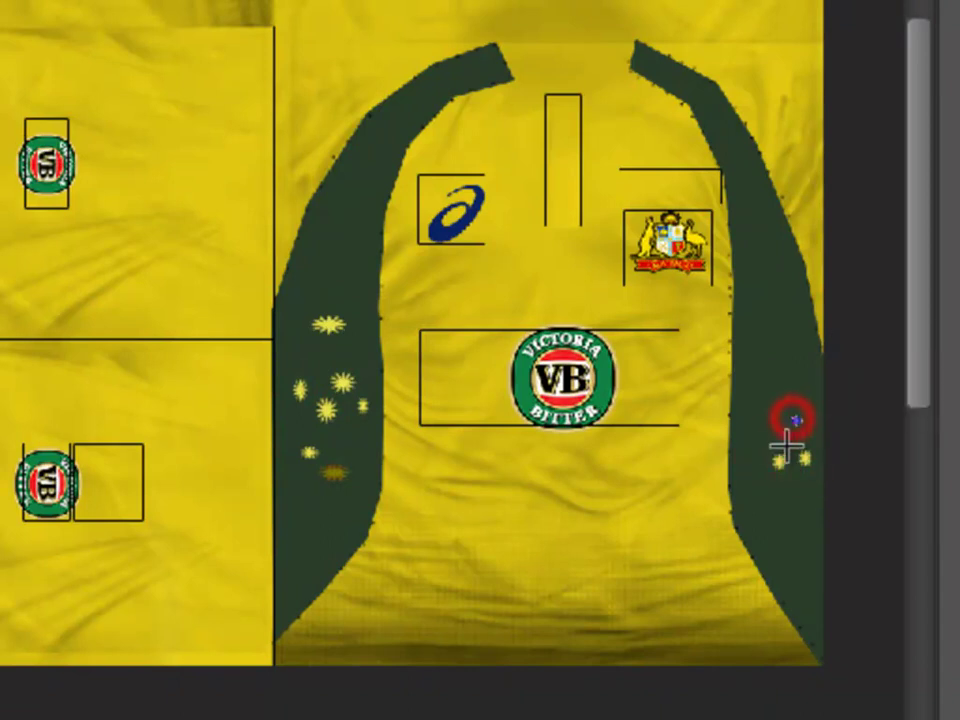
{"action": "left_click", "coordinate": [763, 416]}
{"action": "left_click", "coordinate": [765, 378]}
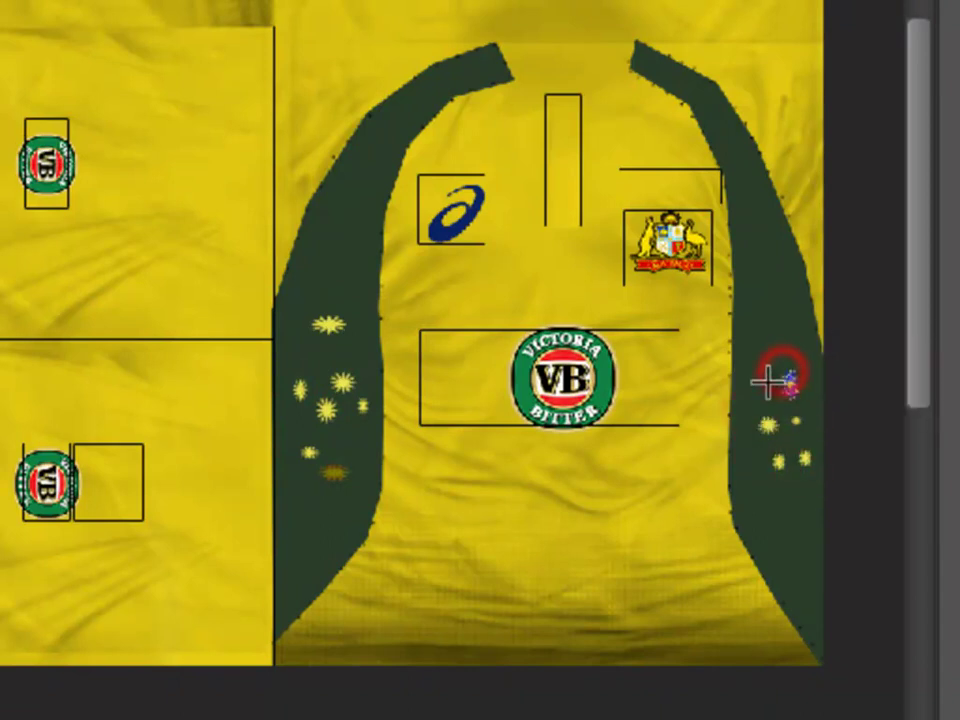
{"action": "left_click", "coordinate": [786, 330]}
{"action": "left_click", "coordinate": [745, 390]}
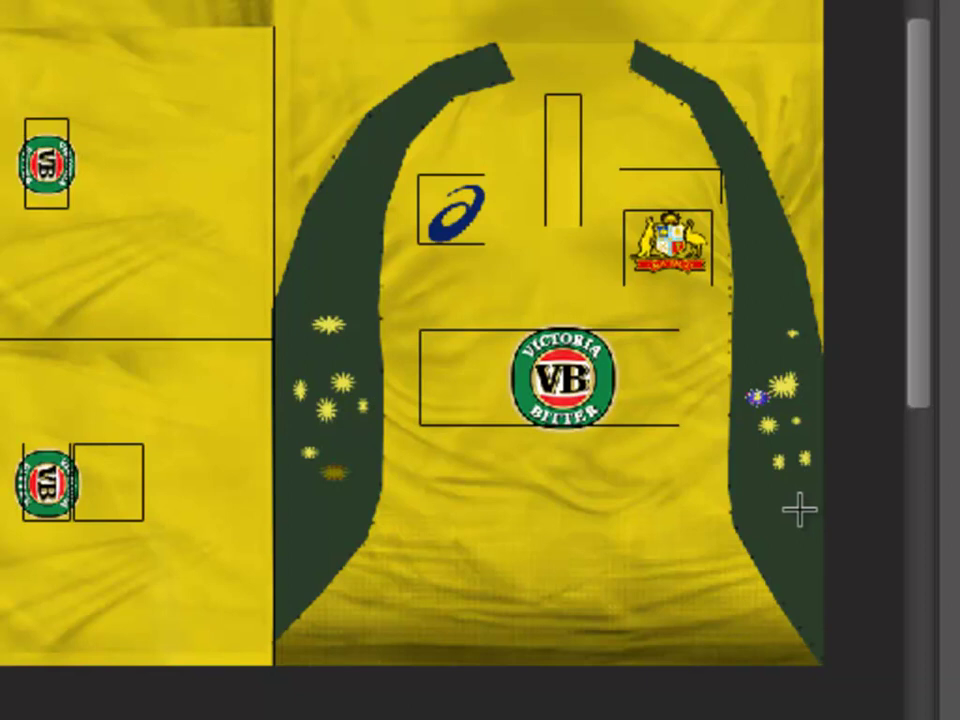
{"action": "left_click", "coordinate": [798, 509]}
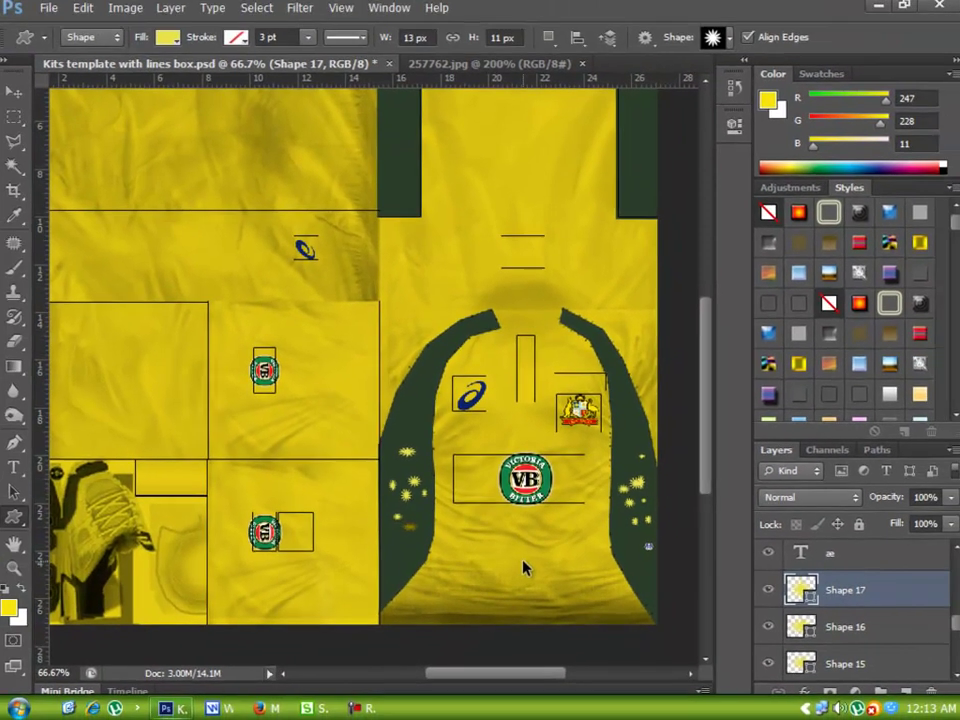
Step: Check the trousers' side stripe in the 257762.jpg reference photo and return to the kit template
{"action": "key", "text": "ctrl+minus"}
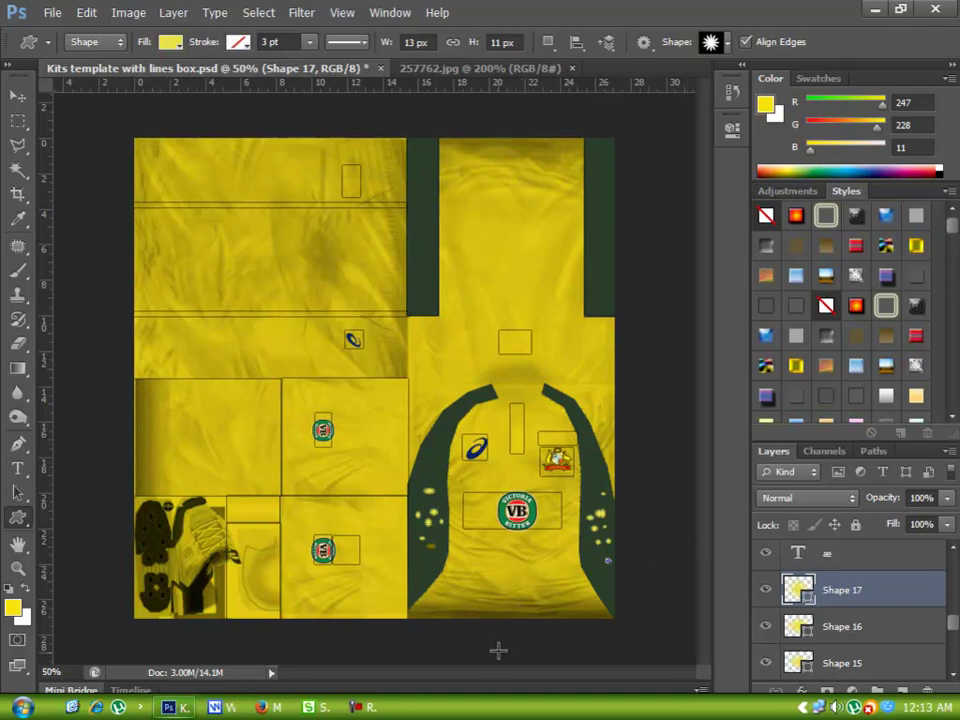
{"action": "left_click", "coordinate": [506, 72]}
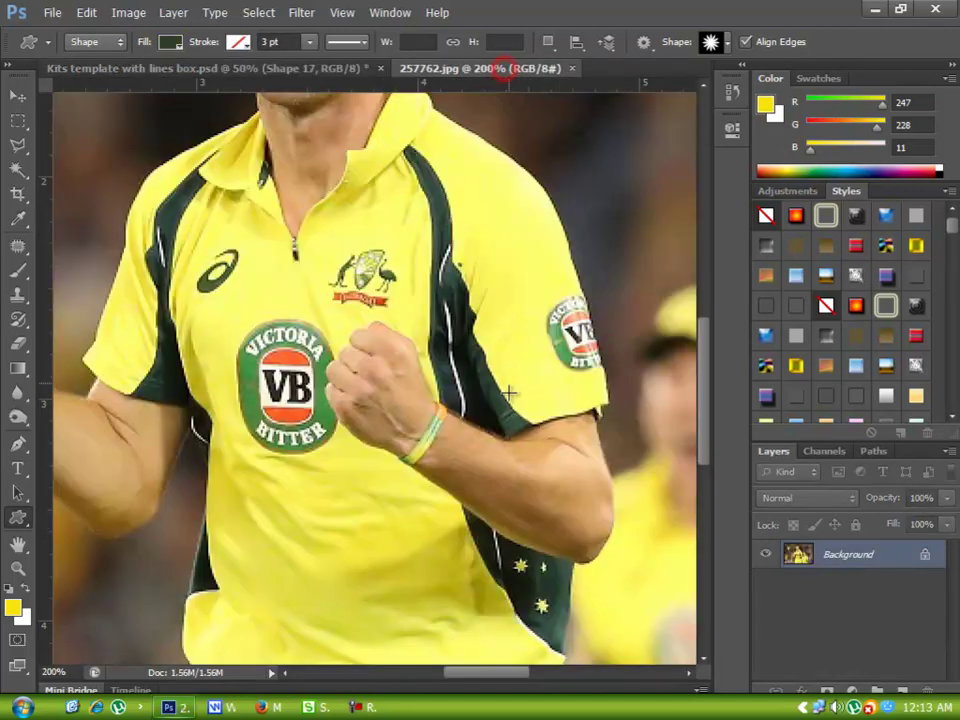
{"action": "scroll", "coordinate": [508, 396], "scroll_direction": "down", "scroll_amount": 10}
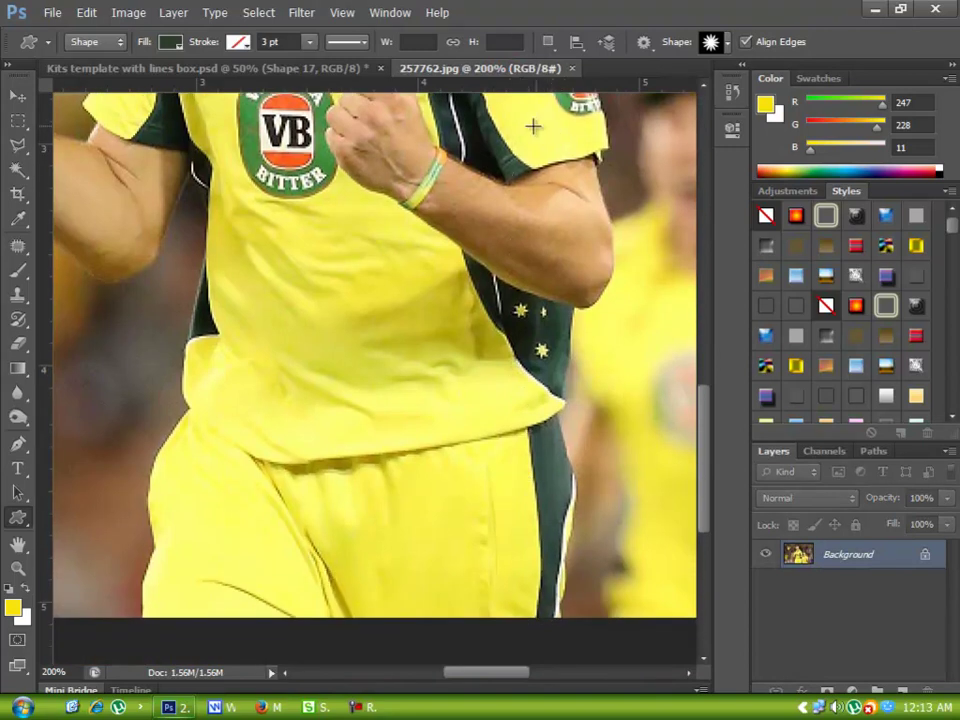
{"action": "left_click", "coordinate": [245, 68]}
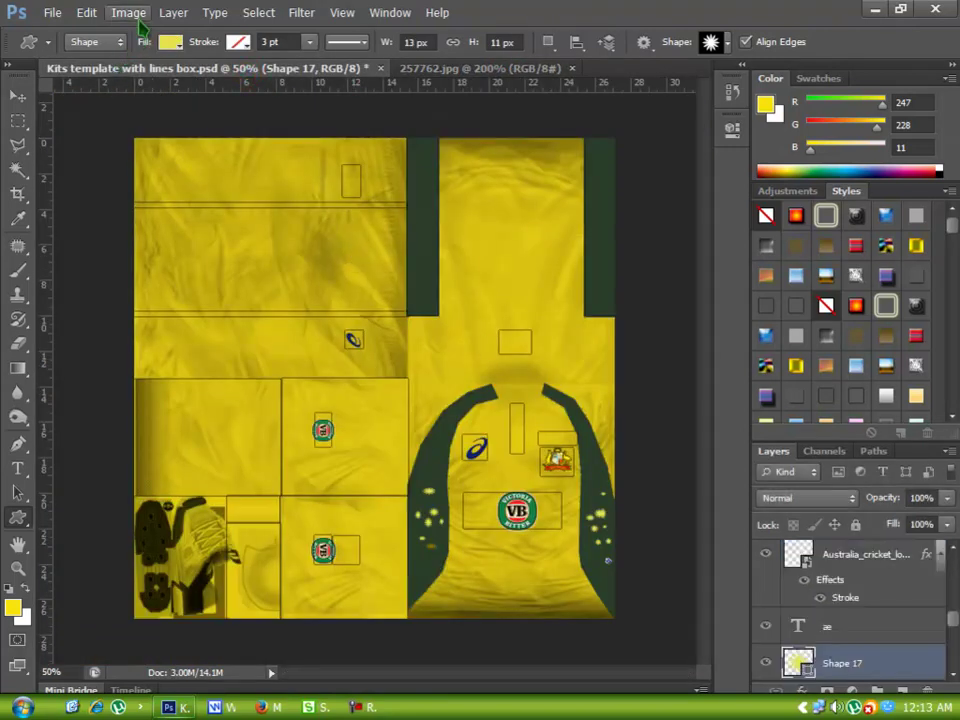
Step: Rotate the whole kit template image 90° counterclockwise
{"action": "left_click", "coordinate": [122, 14]}
{"action": "mouse_move", "coordinate": [168, 172]}
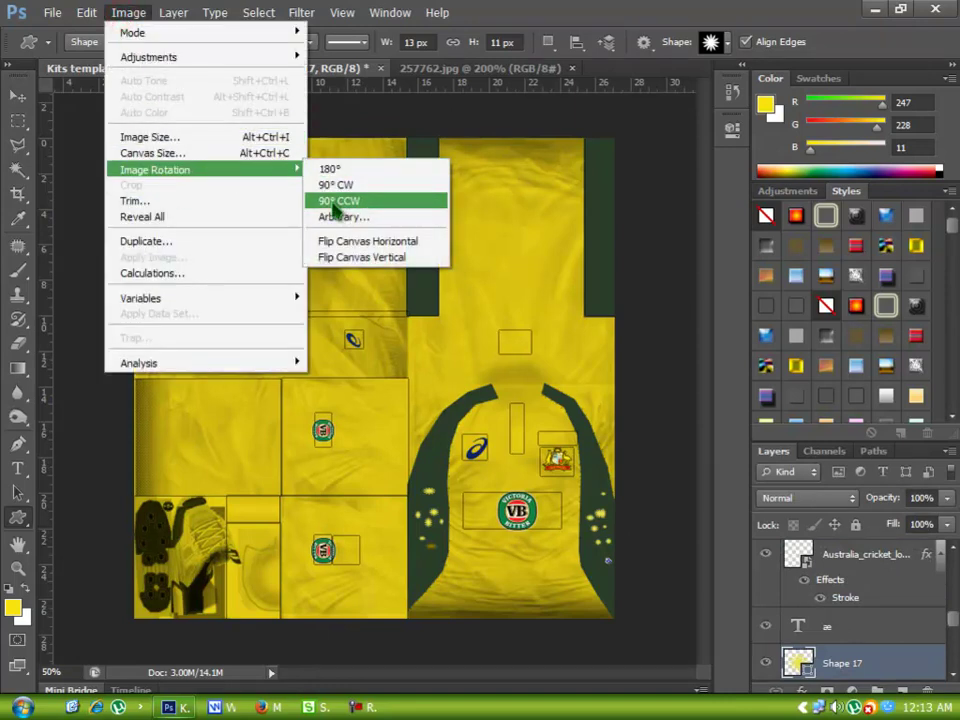
{"action": "left_click", "coordinate": [338, 205]}
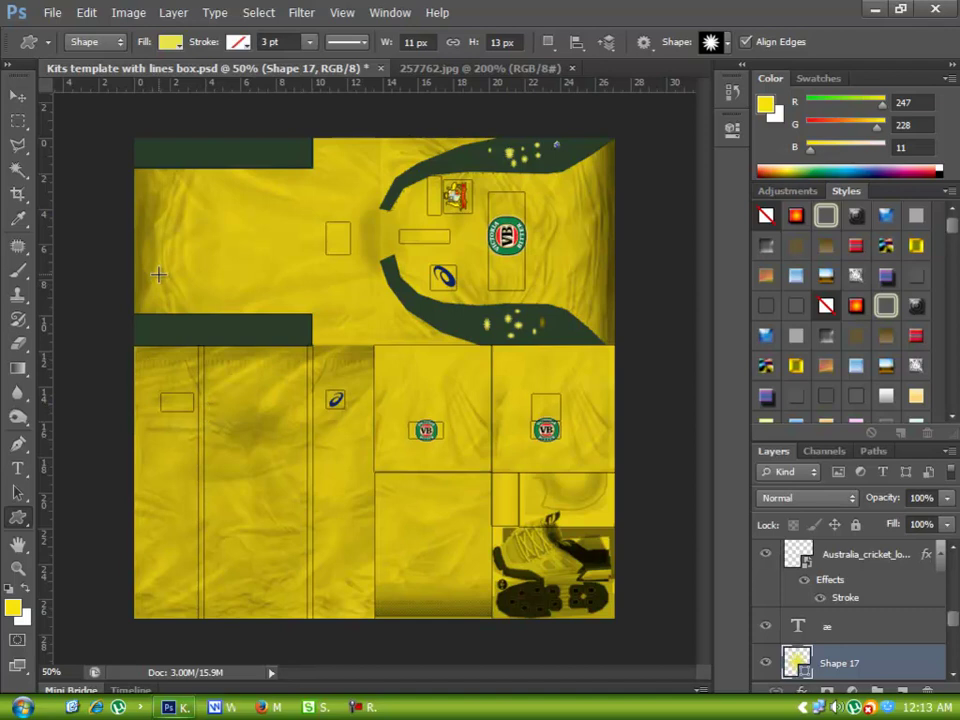
Step: Sample the shirt's dark green, select a band about 6.56 × 2.01 cm across the top of the middle trouser section, and paint it
{"action": "left_click", "coordinate": [19, 221]}
{"action": "left_click", "coordinate": [232, 323]}
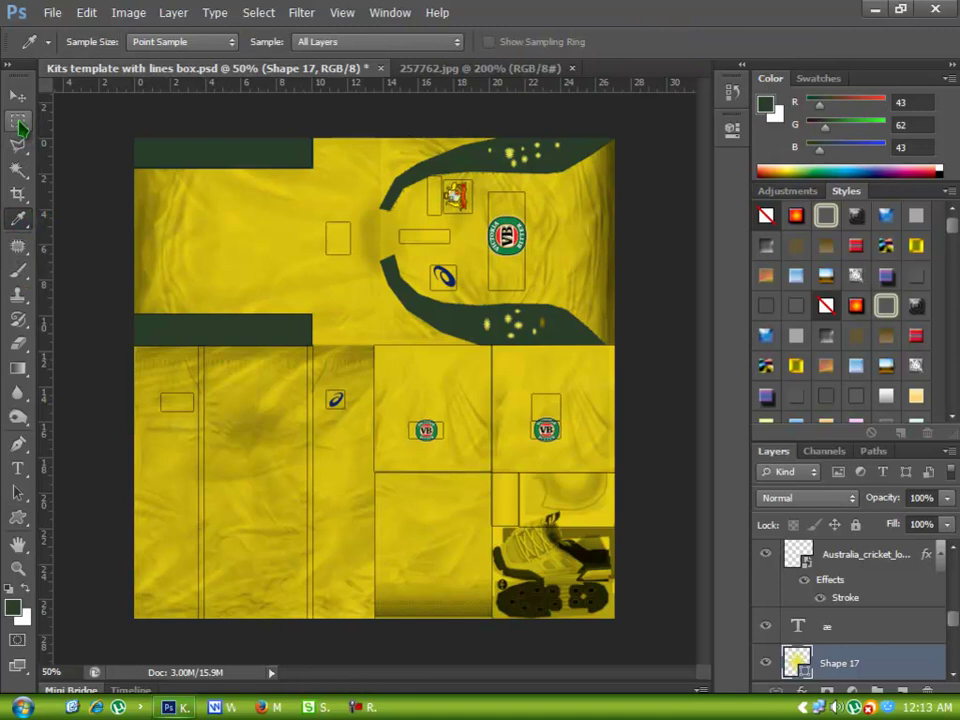
{"action": "left_click", "coordinate": [18, 121]}
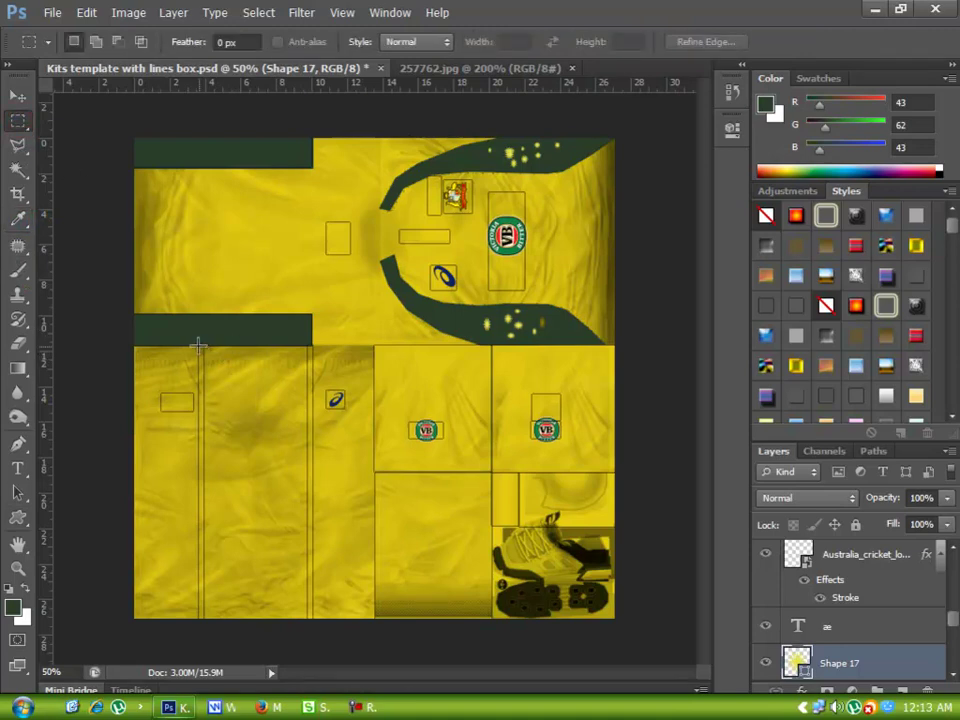
{"action": "left_click_drag", "start_coordinate": [198, 346], "coordinate": [313, 380]}
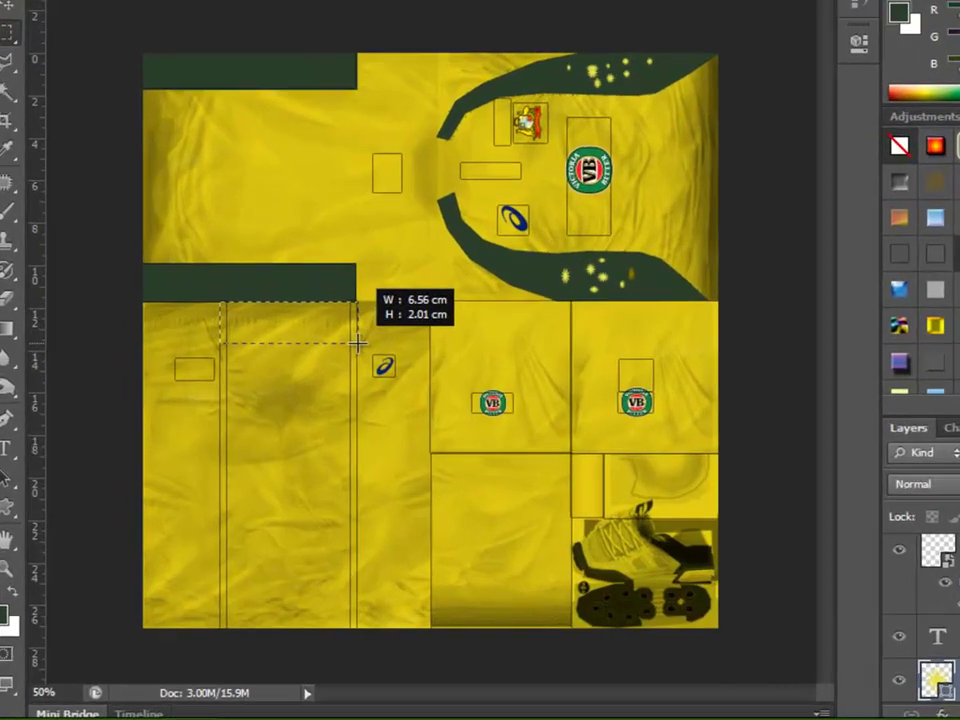
{"action": "left_click_drag", "start_coordinate": [357, 343], "coordinate": [357, 343]}
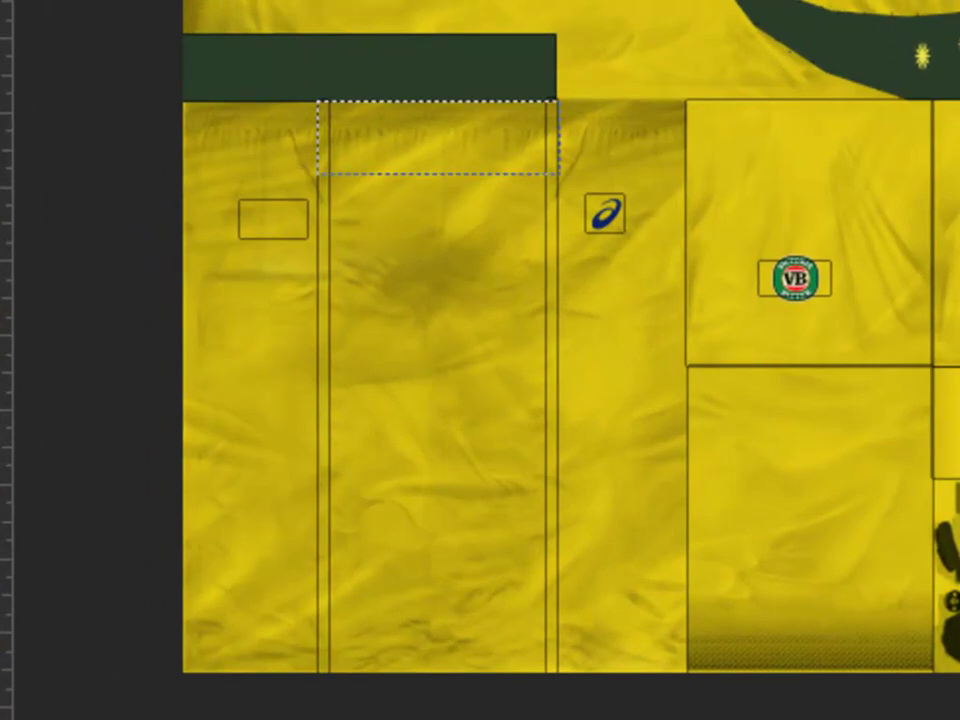
{"action": "left_click", "coordinate": [418, 150]}
{"action": "mouse_move", "coordinate": [448, 154]}
{"action": "left_mouse_down"}
{"action": "mouse_move", "coordinate": [401, 152]}
{"action": "mouse_move", "coordinate": [453, 83]}
{"action": "mouse_move", "coordinate": [324, 161]}
{"action": "left_mouse_up"}
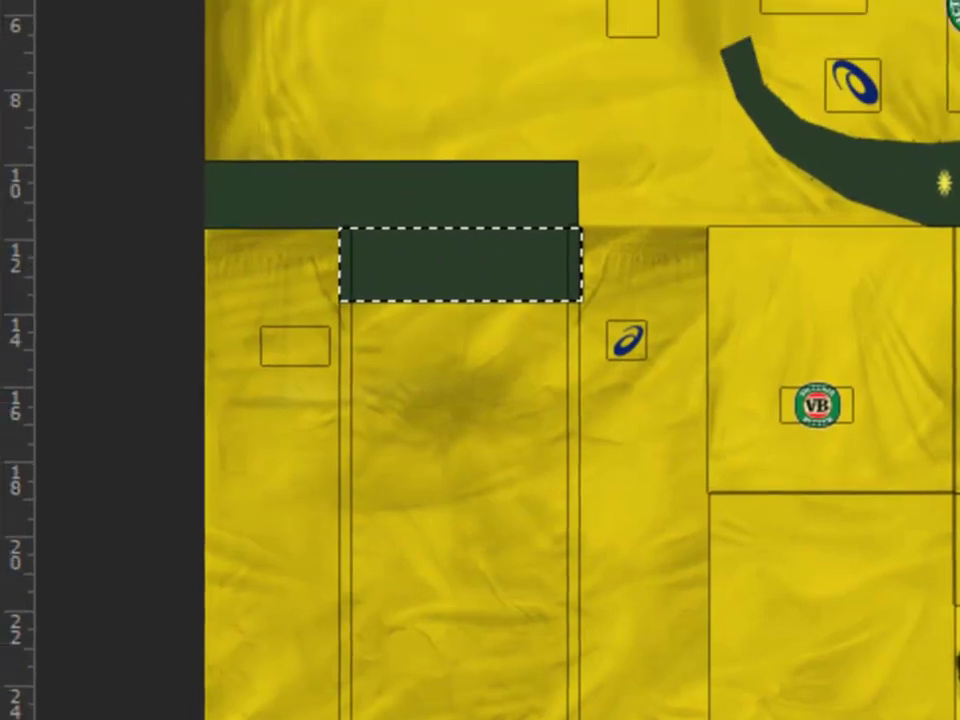
Step: Lasso a curved, downward-tapering wedge about 1.5 × 4.7 cm under the left end of the trouser band and paint it dark green
{"action": "left_click", "coordinate": [30, 122]}
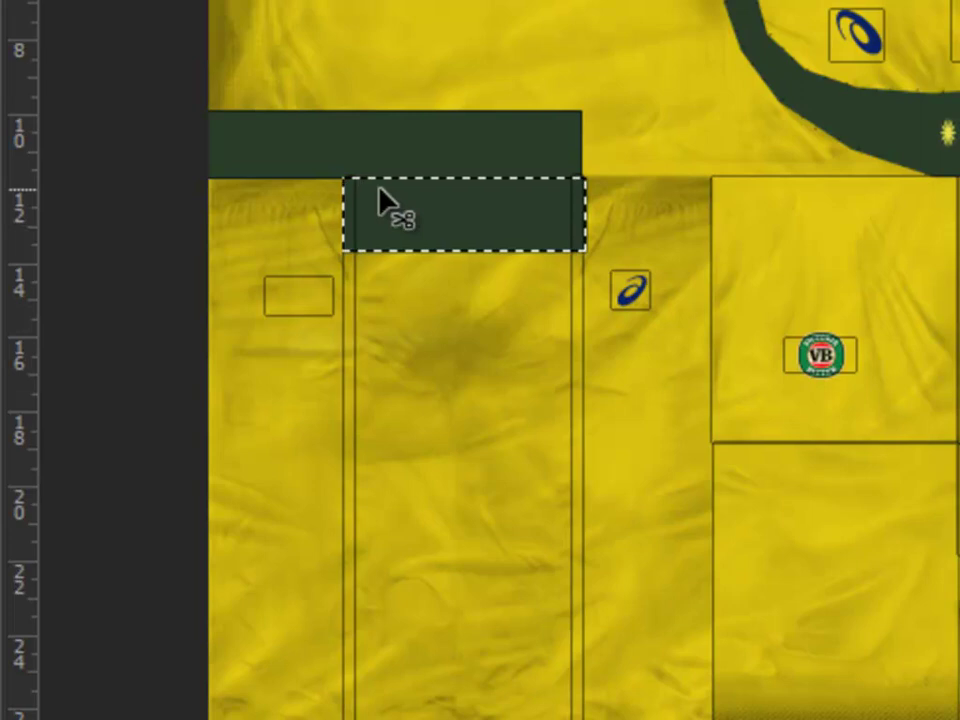
{"action": "key", "text": "ctrl+d"}
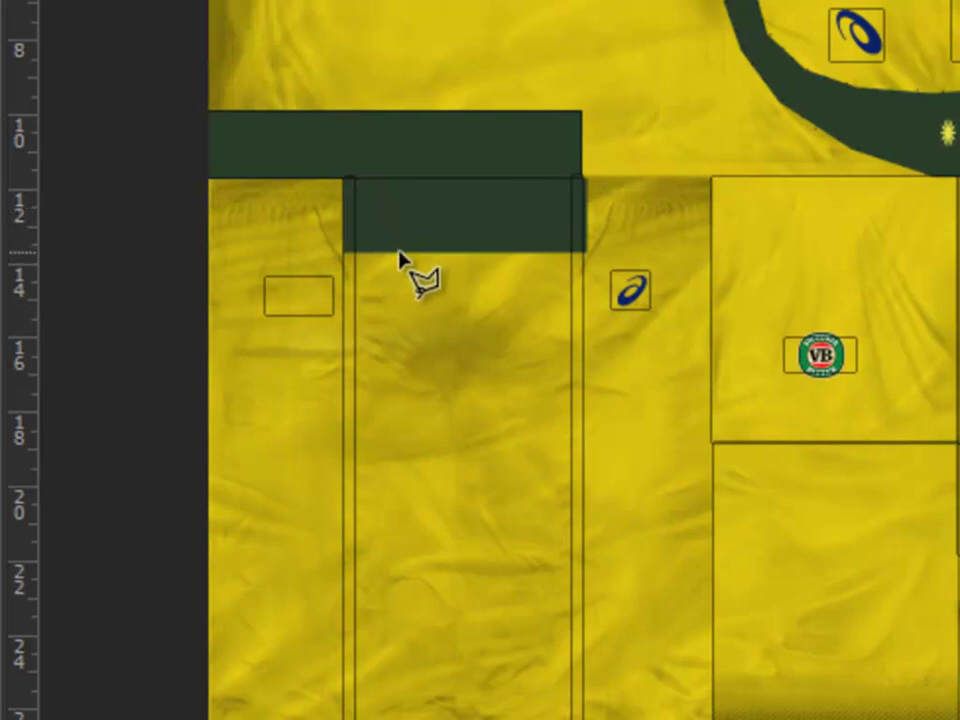
{"action": "mouse_move", "coordinate": [398, 256]}
{"action": "left_mouse_down"}
{"action": "mouse_move", "coordinate": [388, 266]}
{"action": "mouse_move", "coordinate": [316, 176]}
{"action": "mouse_move", "coordinate": [371, 300]}
{"action": "mouse_move", "coordinate": [375, 281]}
{"action": "mouse_move", "coordinate": [367, 318]}
{"action": "mouse_move", "coordinate": [383, 287]}
{"action": "mouse_move", "coordinate": [364, 336]}
{"action": "mouse_move", "coordinate": [356, 415]}
{"action": "left_mouse_up"}
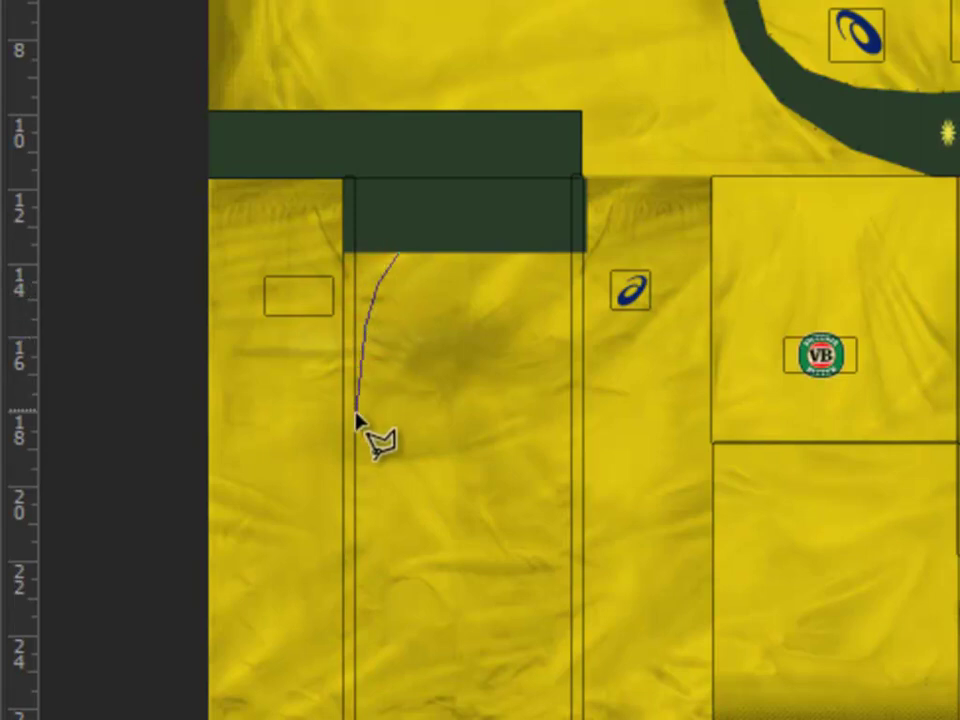
{"action": "left_click", "coordinate": [354, 437]}
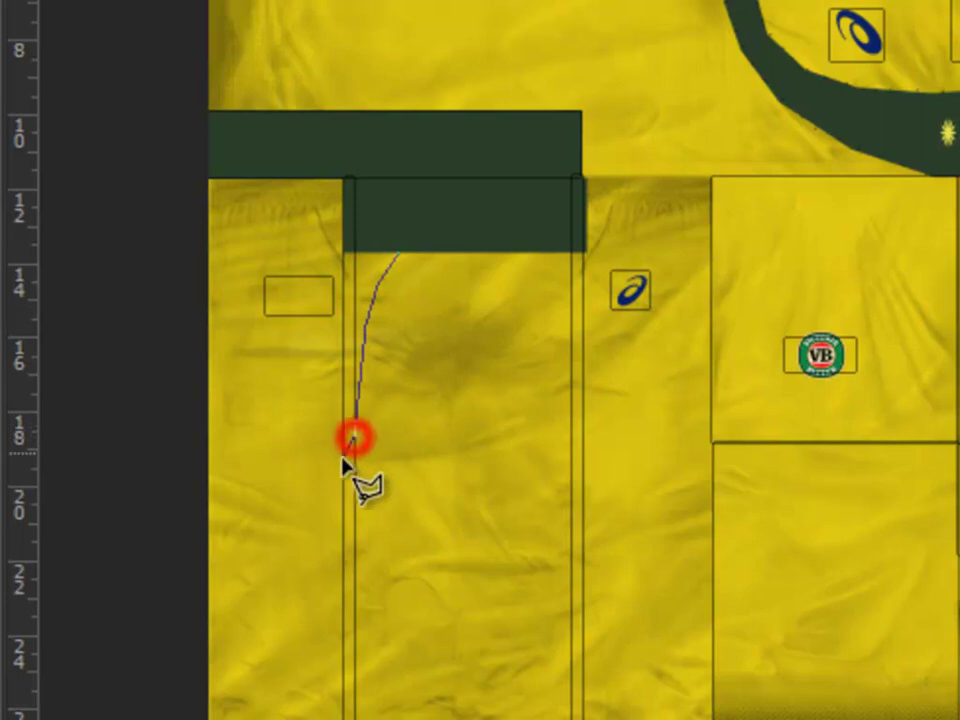
{"action": "left_click", "coordinate": [343, 253]}
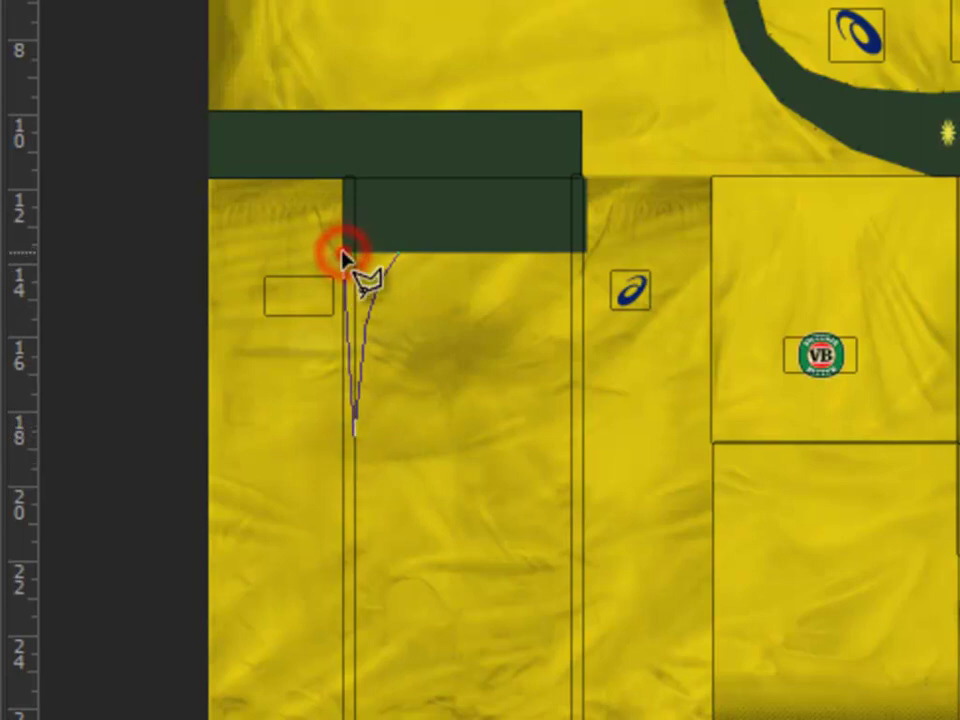
{"action": "key", "text": "ctrl+Return"}
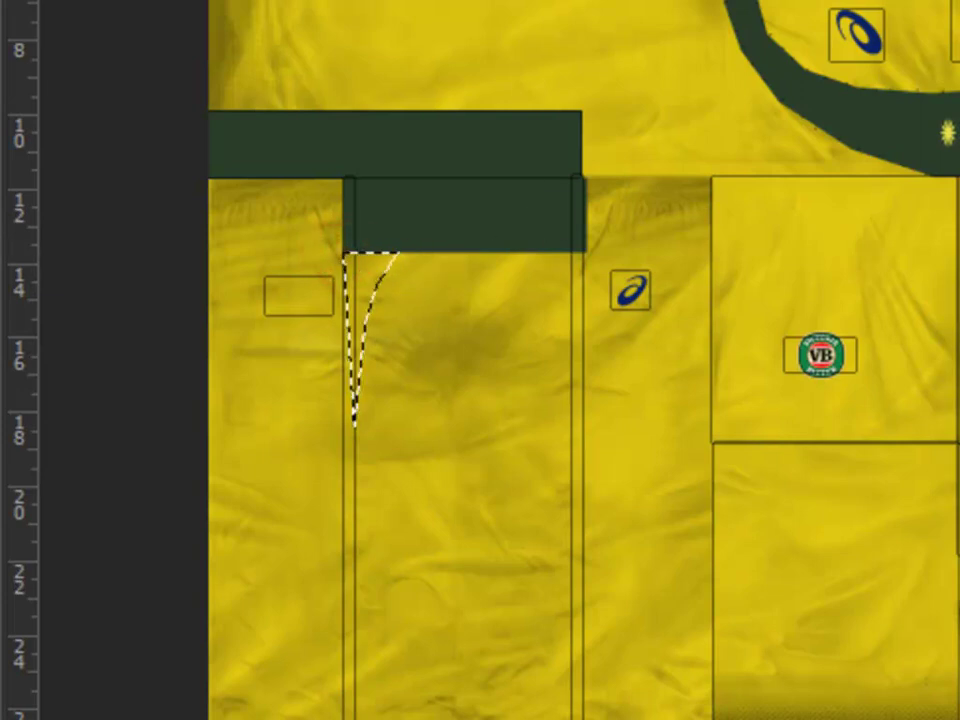
{"action": "mouse_move", "coordinate": [369, 257]}
{"action": "left_mouse_down"}
{"action": "mouse_move", "coordinate": [360, 396]}
{"action": "mouse_move", "coordinate": [365, 300]}
{"action": "left_mouse_up"}
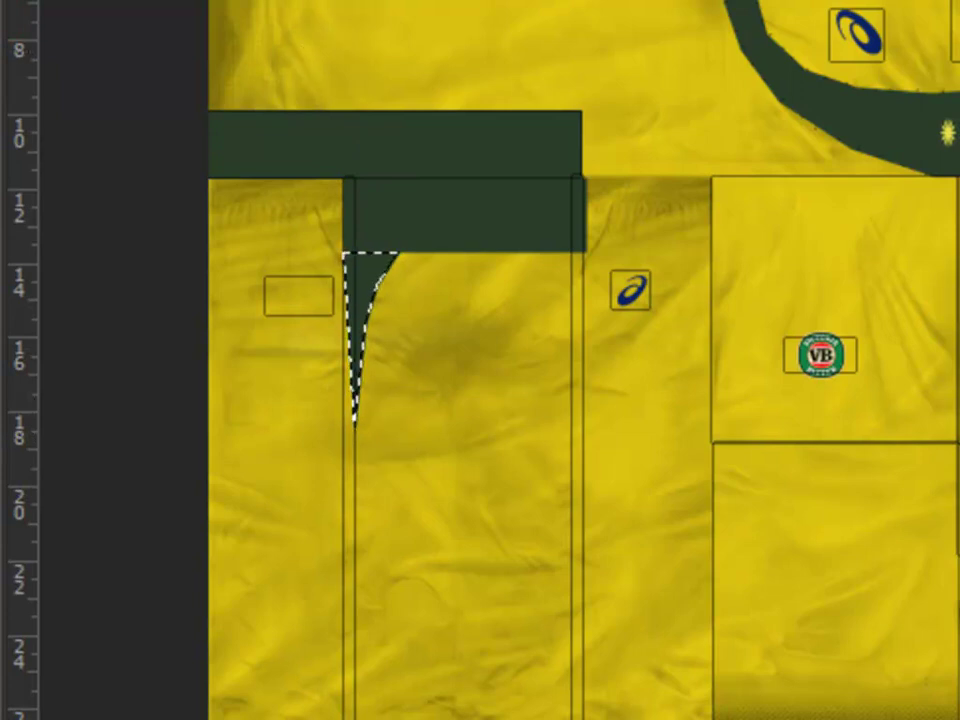
Step: Duplicate the green wedge, mirror it horizontally and fit it under the opposite end of the trouser band, then deselect it
{"action": "key", "text": "v"}
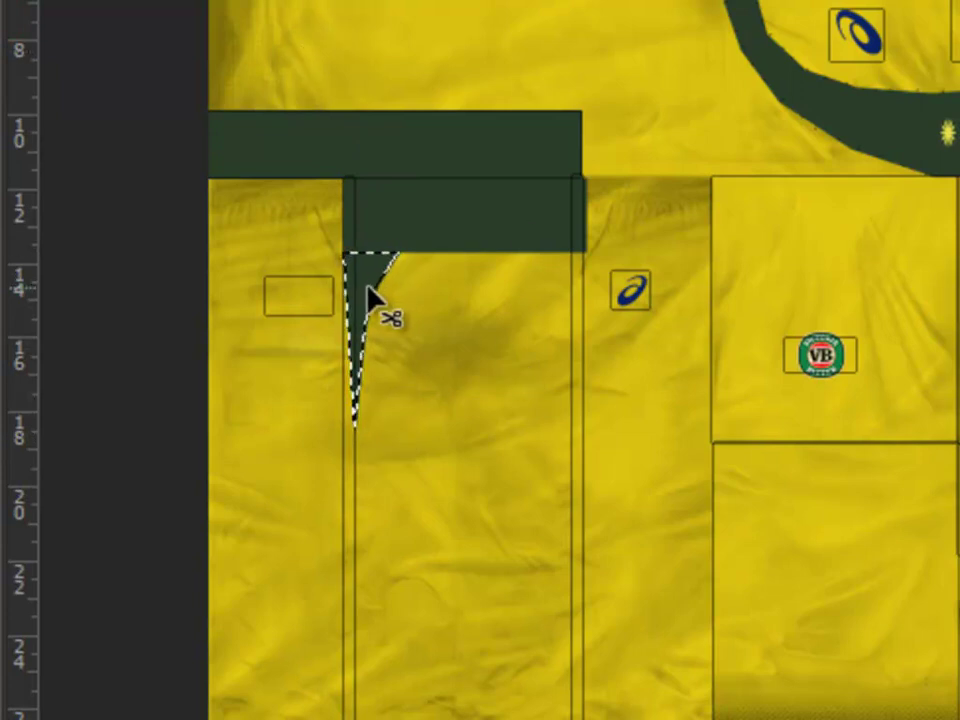
{"action": "left_click_drag", "start_coordinate": [372, 305], "coordinate": [556, 328]}
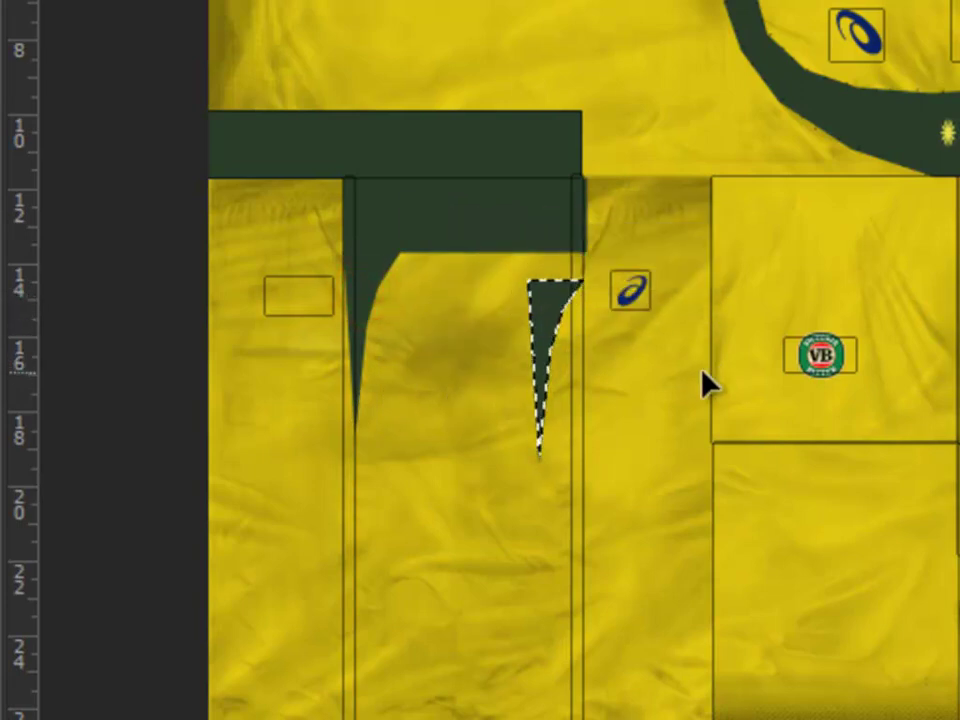
{"action": "key", "text": "ctrl+t"}
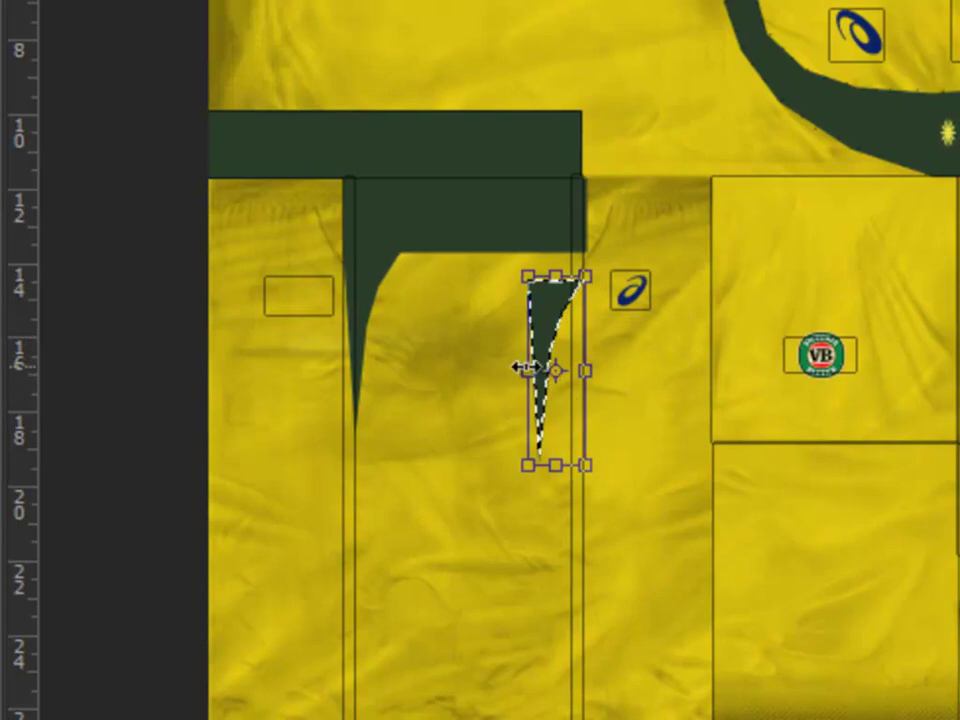
{"action": "left_click_drag", "start_coordinate": [527, 370], "coordinate": [577, 303]}
{"action": "key", "text": "Return"}
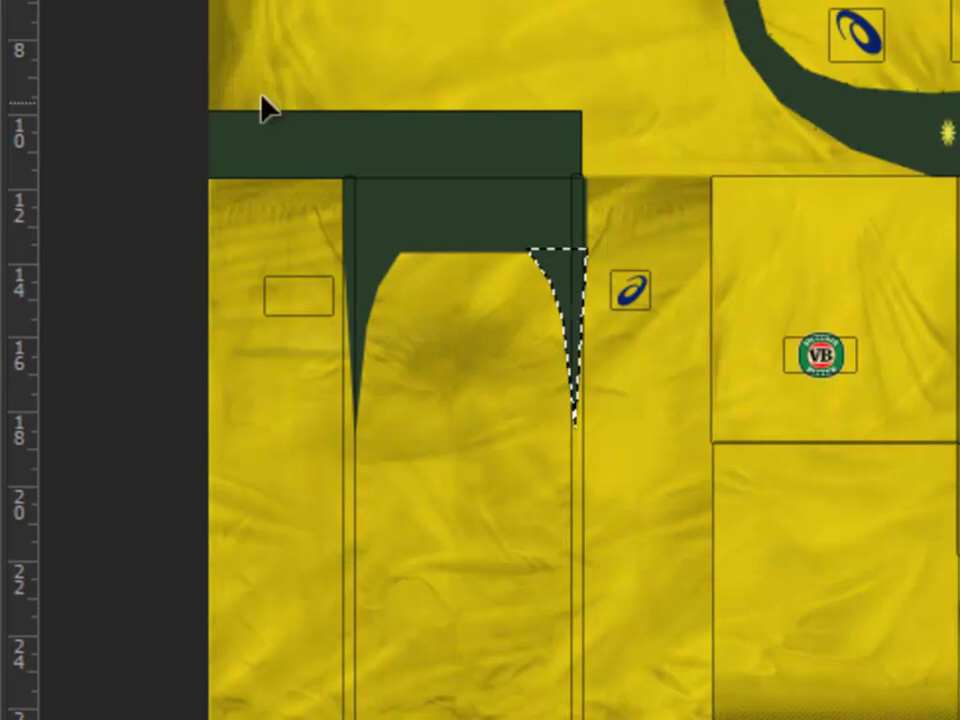
{"action": "key", "text": "ctrl+d"}
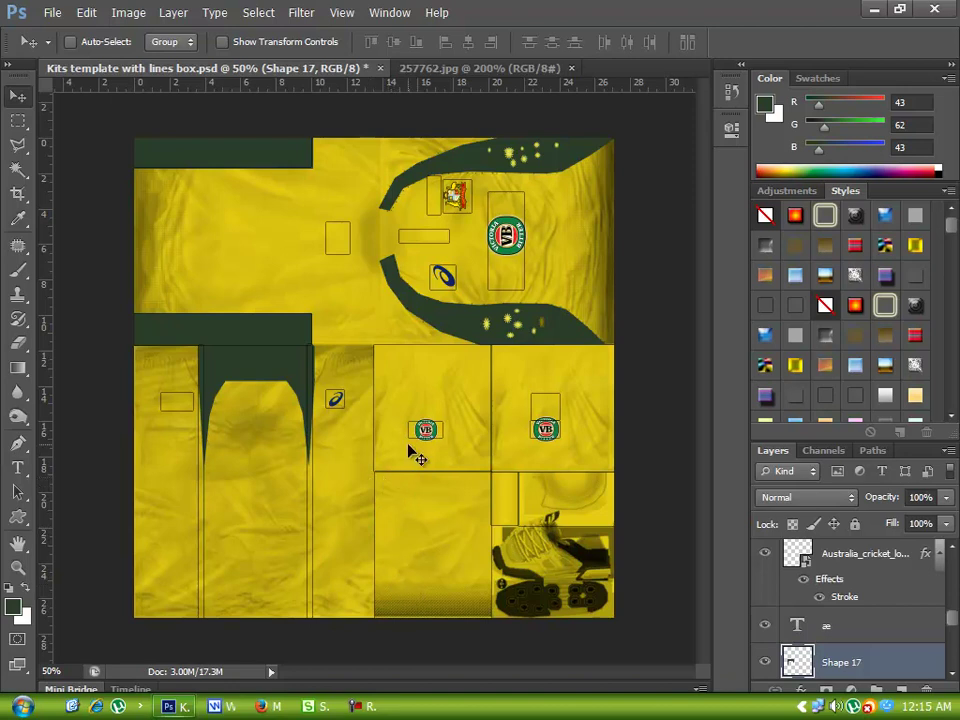
Step: Show the skin texture on Layer 12 and the red and white shoe texture on Layer 10
{"action": "scroll", "coordinate": [951, 624], "scroll_direction": "down", "scroll_amount": 10}
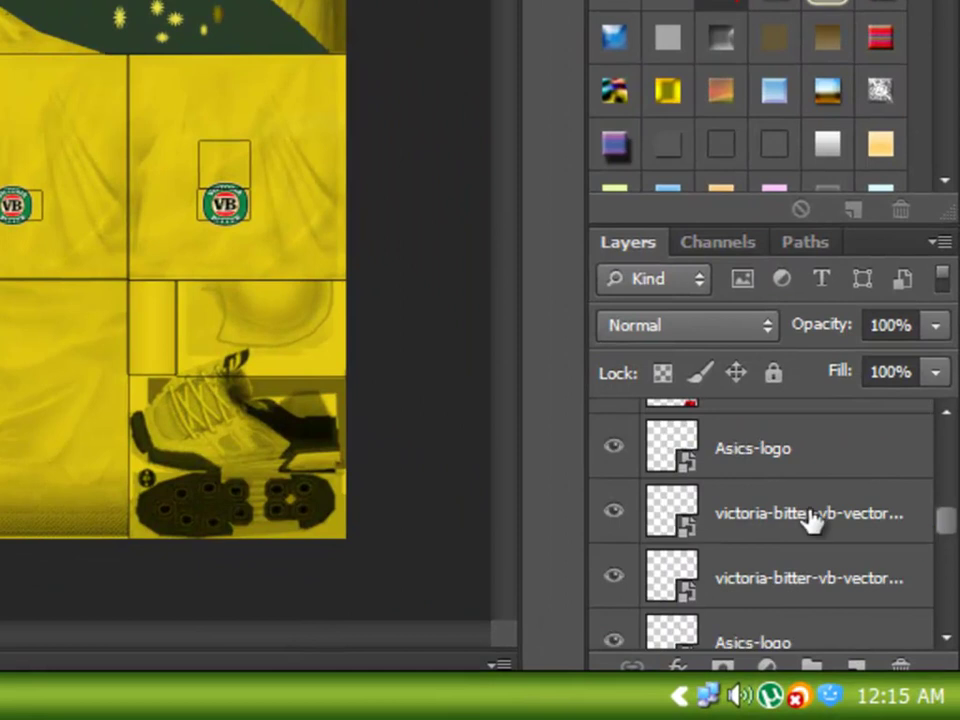
{"action": "scroll", "coordinate": [790, 530], "scroll_direction": "up", "scroll_amount": 2}
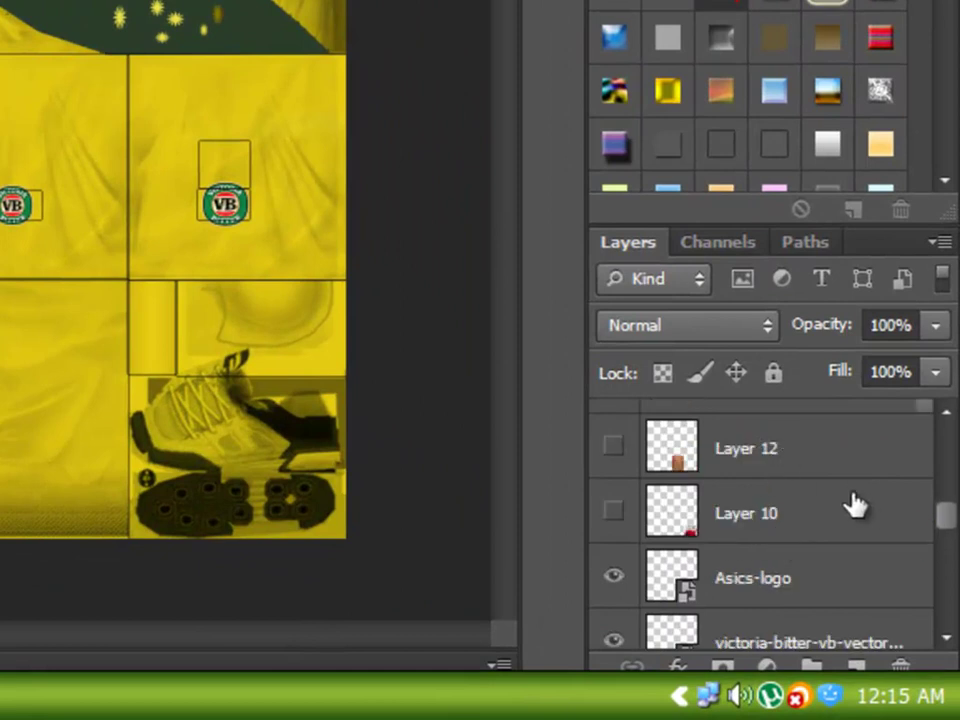
{"action": "left_click", "coordinate": [613, 455]}
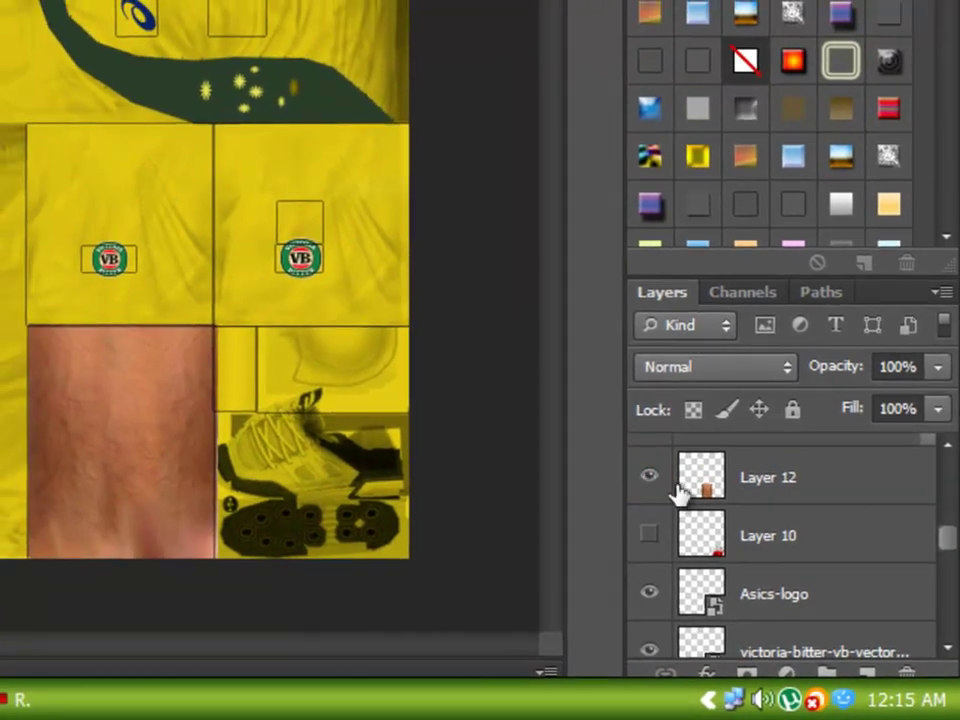
{"action": "left_click", "coordinate": [651, 480]}
{"action": "left_click", "coordinate": [652, 480]}
{"action": "left_click", "coordinate": [652, 538]}
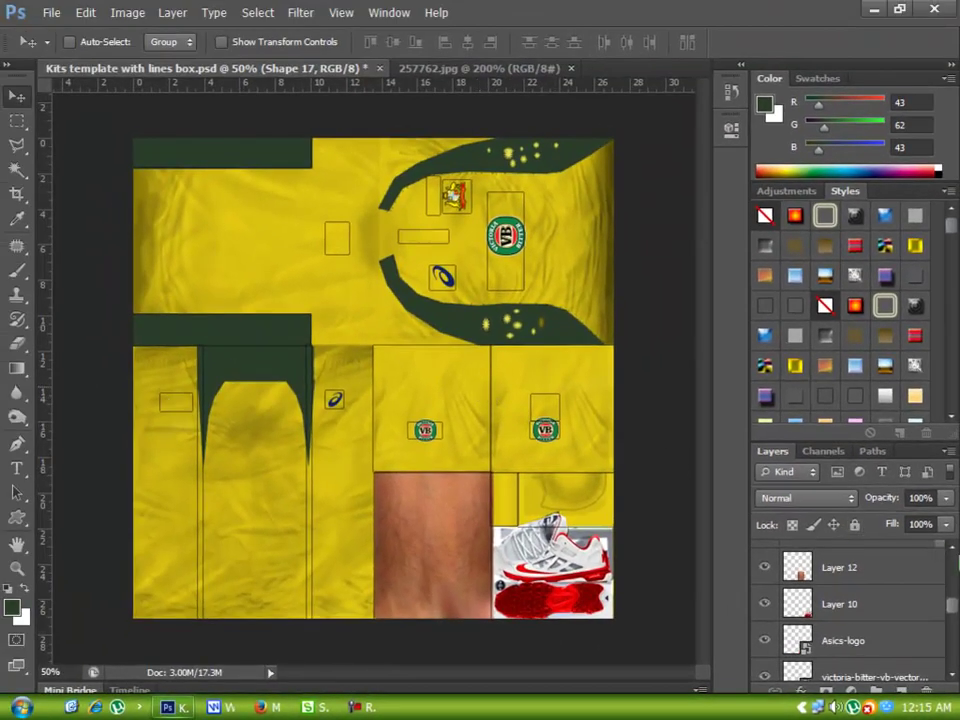
Step: Hide Layer 14 and the template outline layers Rectangle 21 copy, Rectangle 21, Rectangle 10, Rectangle 9 and Rectangle 16
{"action": "left_click_drag", "start_coordinate": [951, 618], "coordinate": [949, 561]}
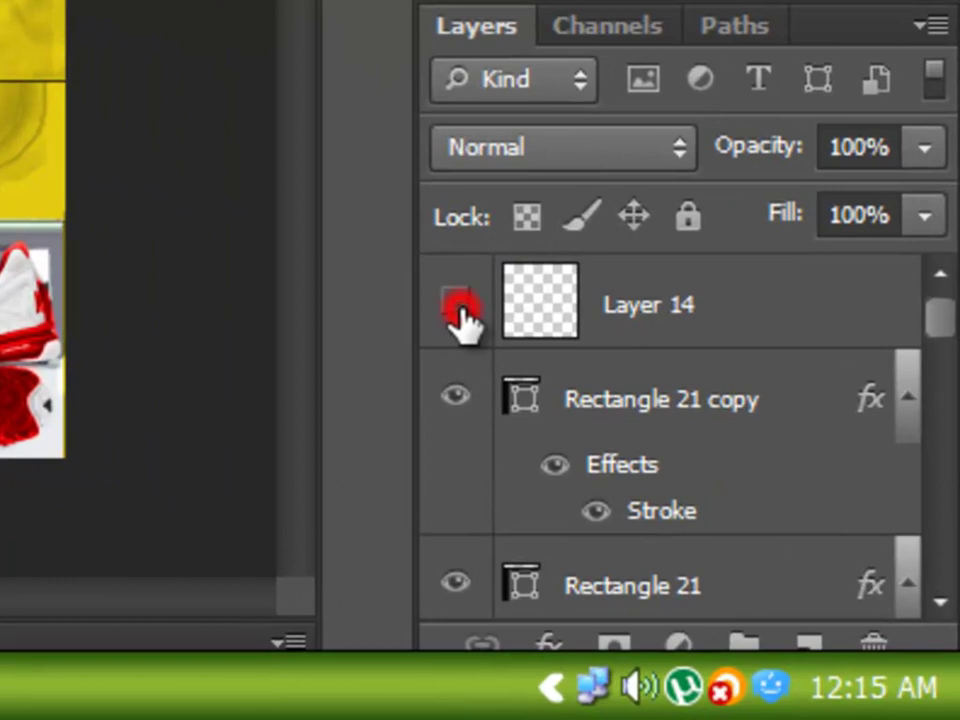
{"action": "left_click", "coordinate": [460, 403]}
{"action": "scroll", "coordinate": [564, 454], "scroll_direction": "down", "scroll_amount": 2}
{"action": "scroll", "coordinate": [563, 447], "scroll_direction": "up", "scroll_amount": 1}
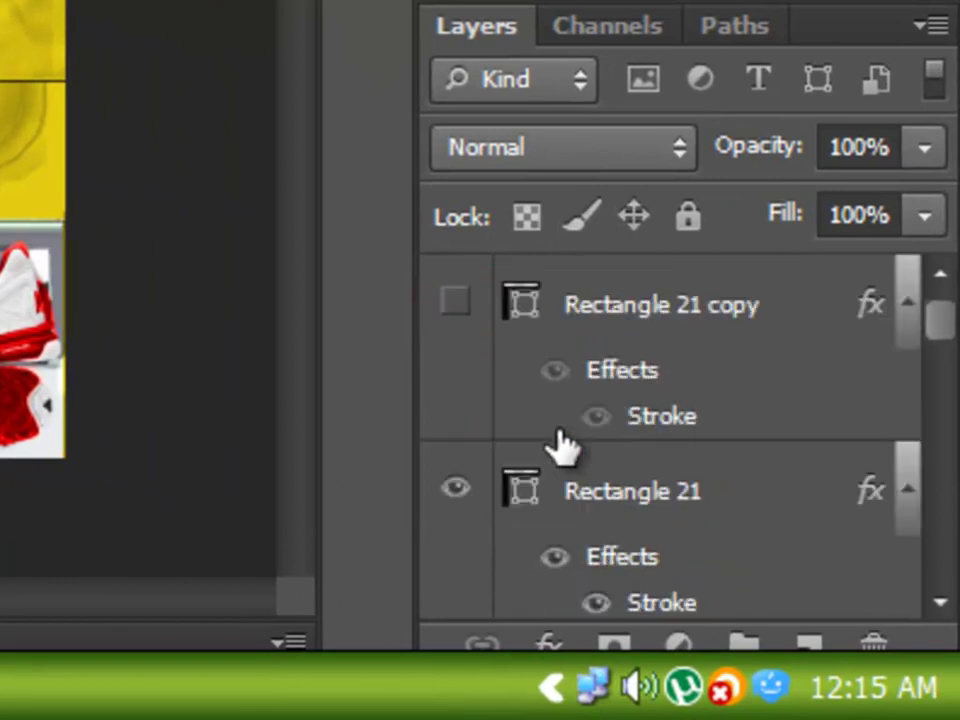
{"action": "left_click", "coordinate": [456, 487]}
{"action": "scroll", "coordinate": [500, 490], "scroll_direction": "down", "scroll_amount": 1}
{"action": "left_click", "coordinate": [458, 484]}
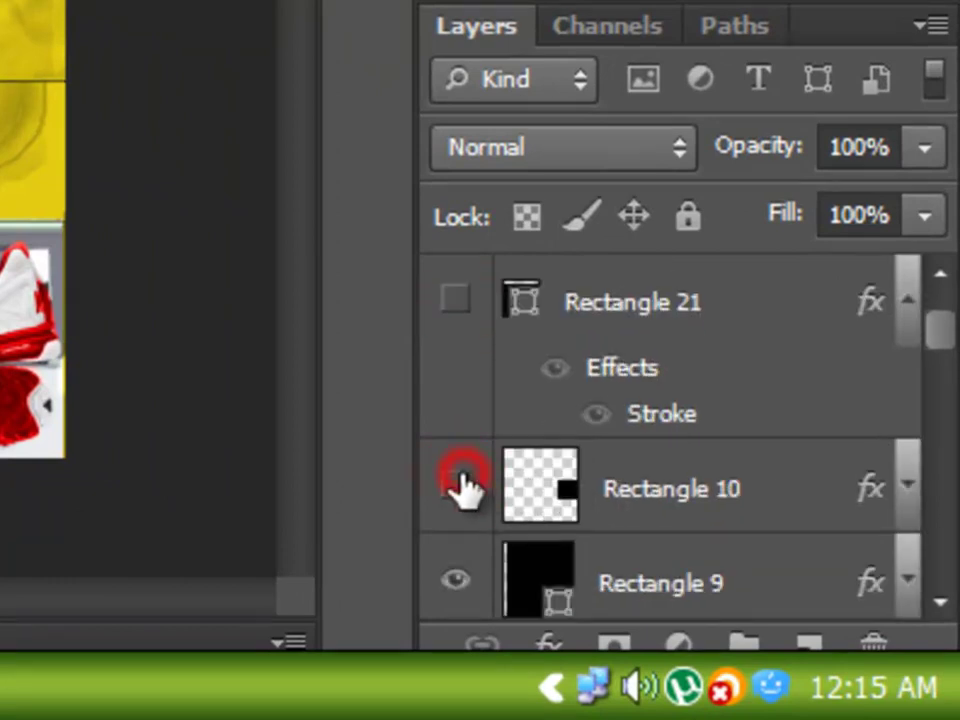
{"action": "scroll", "coordinate": [464, 493], "scroll_direction": "down", "scroll_amount": 2}
{"action": "scroll", "coordinate": [466, 450], "scroll_direction": "up", "scroll_amount": 1}
{"action": "left_click", "coordinate": [464, 487]}
{"action": "left_click", "coordinate": [460, 576]}
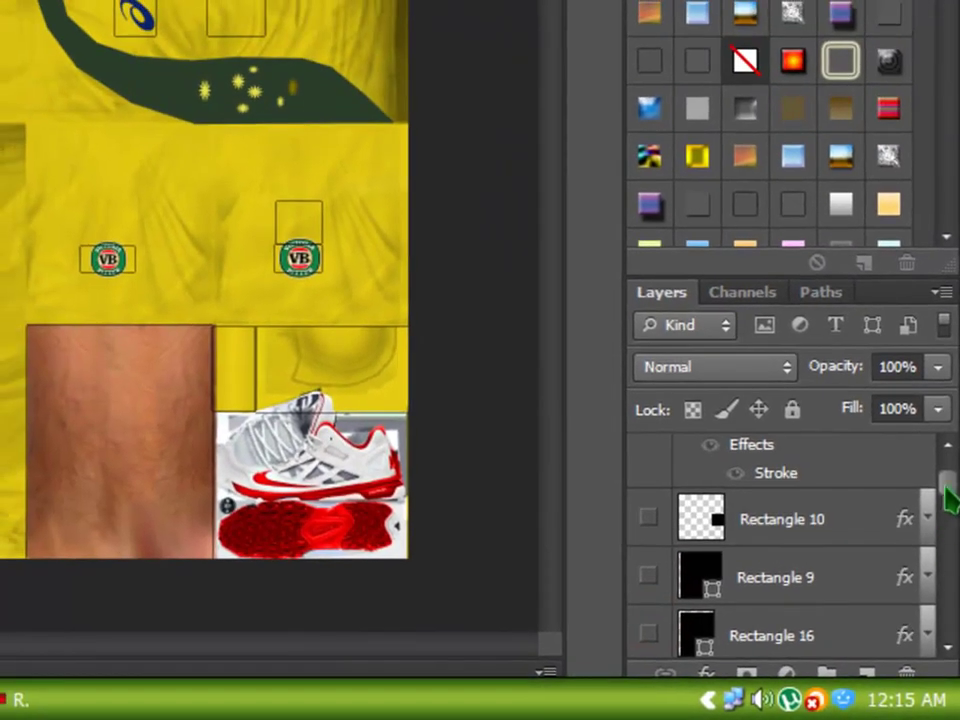
Step: Hide the outline layers Rectangle 15, 14, 13, 12, 11, 8 and 7
{"action": "left_click_drag", "start_coordinate": [933, 326], "coordinate": [939, 366]}
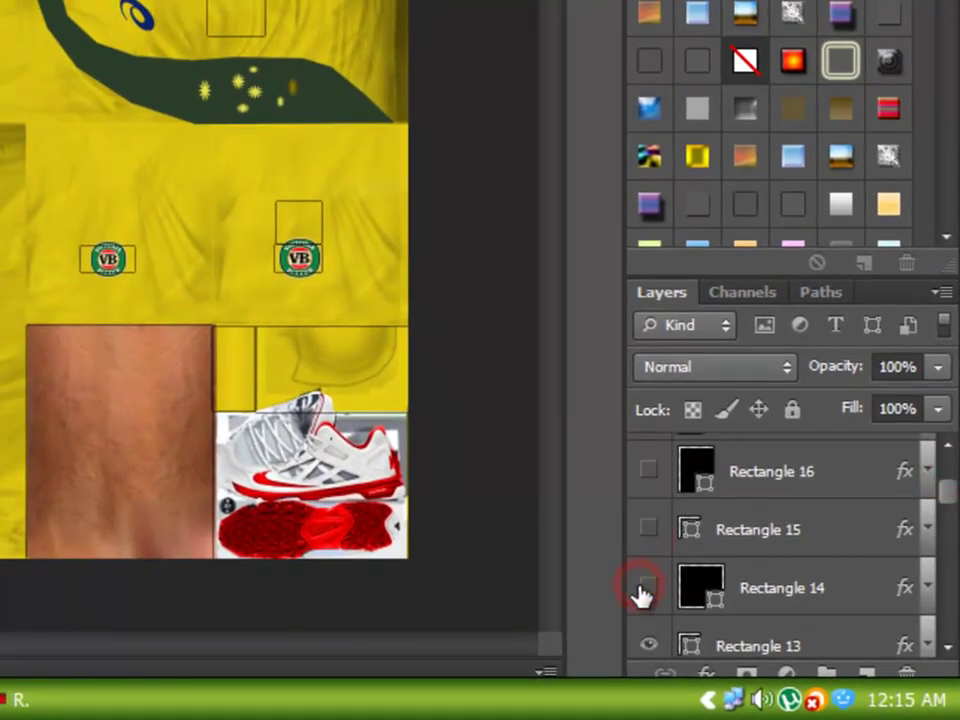
{"action": "scroll", "coordinate": [650, 596], "scroll_direction": "down", "scroll_amount": 1}
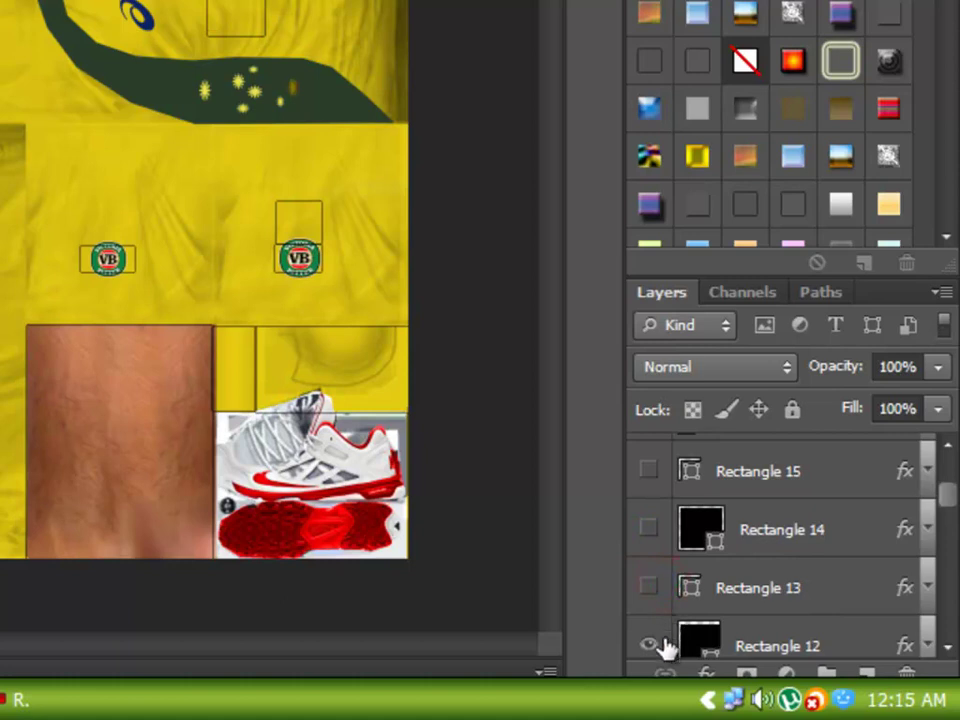
{"action": "scroll", "coordinate": [950, 568], "scroll_direction": "down", "scroll_amount": 3}
{"action": "left_click", "coordinate": [660, 538]}
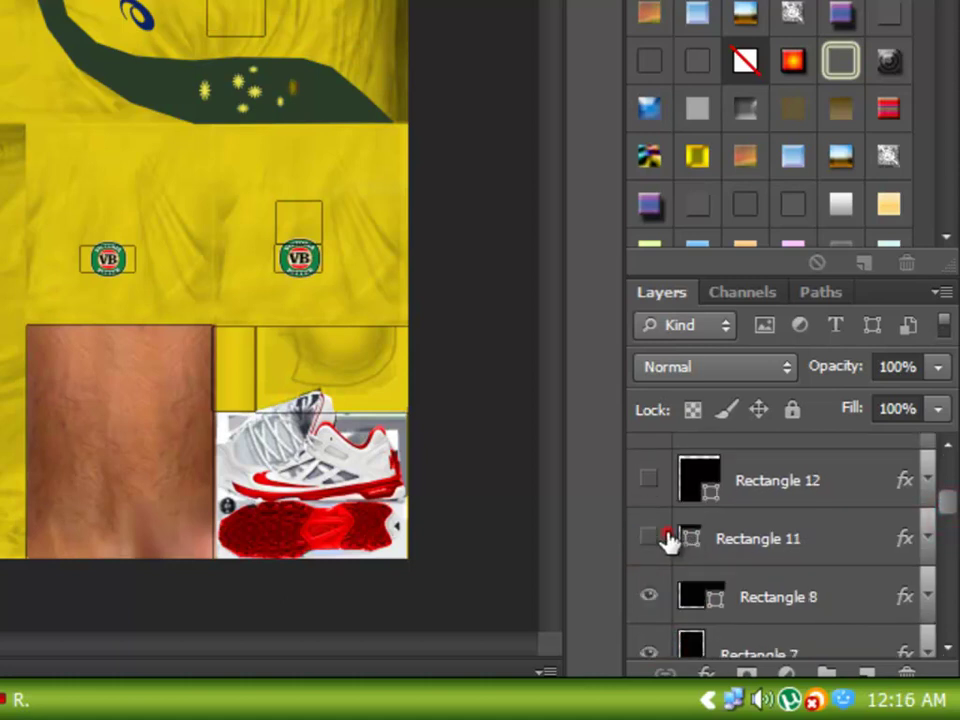
{"action": "left_click", "coordinate": [662, 600]}
{"action": "left_click", "coordinate": [655, 651]}
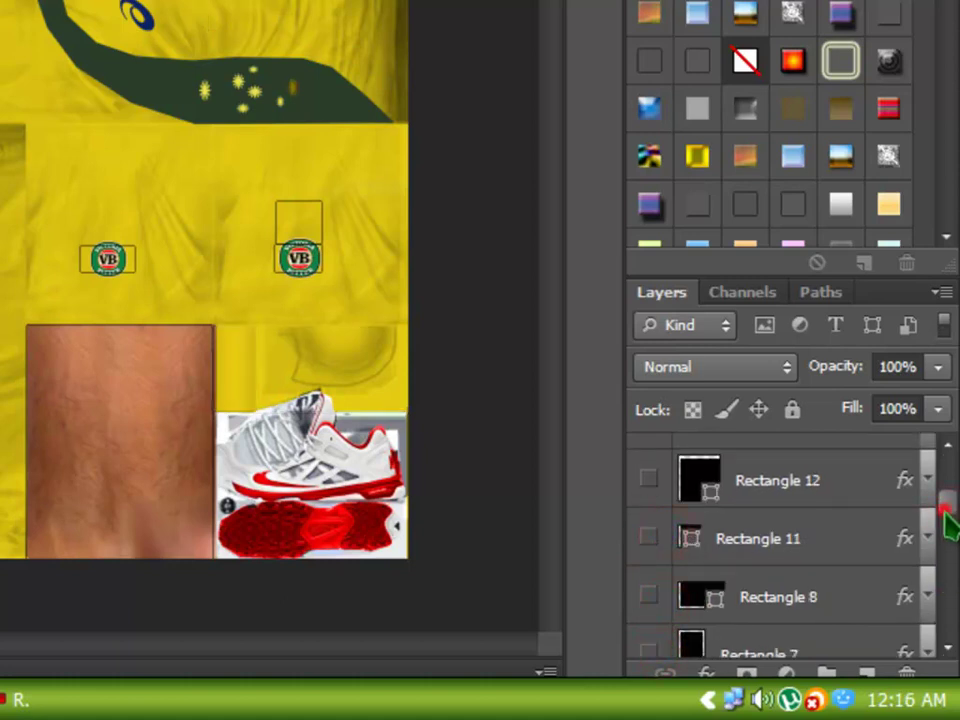
Step: Hide the remaining outline layers down to Rectangle 2, including Rectangle 4, 3, 20, 19 and 18
{"action": "mouse_move", "coordinate": [948, 520]}
{"action": "left_mouse_down"}
{"action": "mouse_move", "coordinate": [925, 533]}
{"action": "mouse_move", "coordinate": [946, 548]}
{"action": "left_mouse_up"}
{"action": "left_click", "coordinate": [650, 568]}
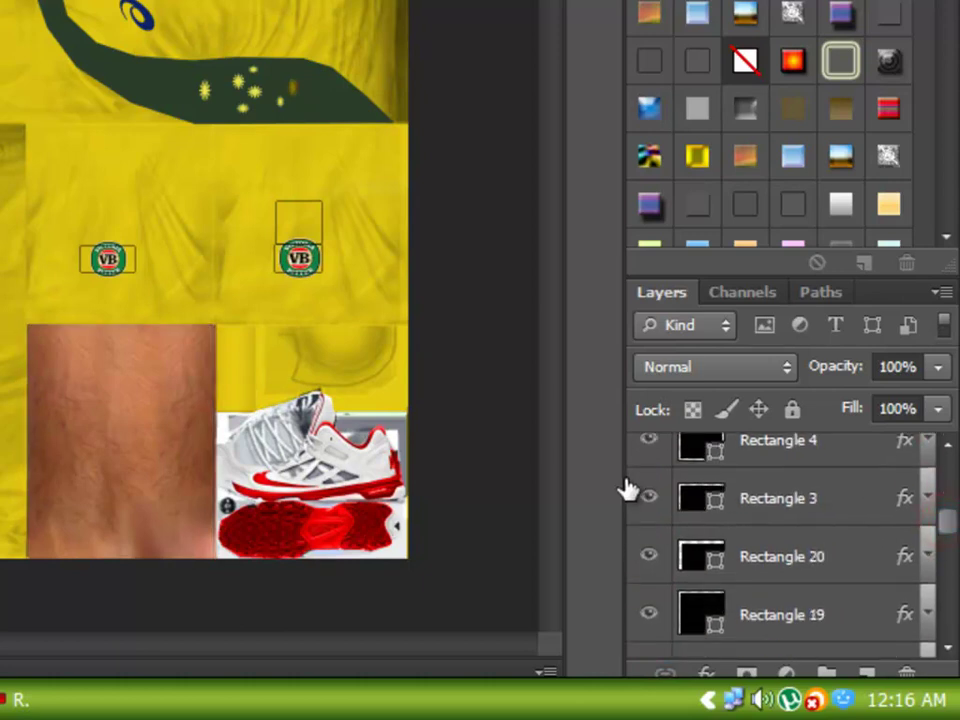
{"action": "left_click", "coordinate": [652, 556]}
{"action": "left_click", "coordinate": [652, 615]}
{"action": "left_click_drag", "start_coordinate": [946, 531], "coordinate": [946, 548]}
{"action": "left_click", "coordinate": [648, 579]}
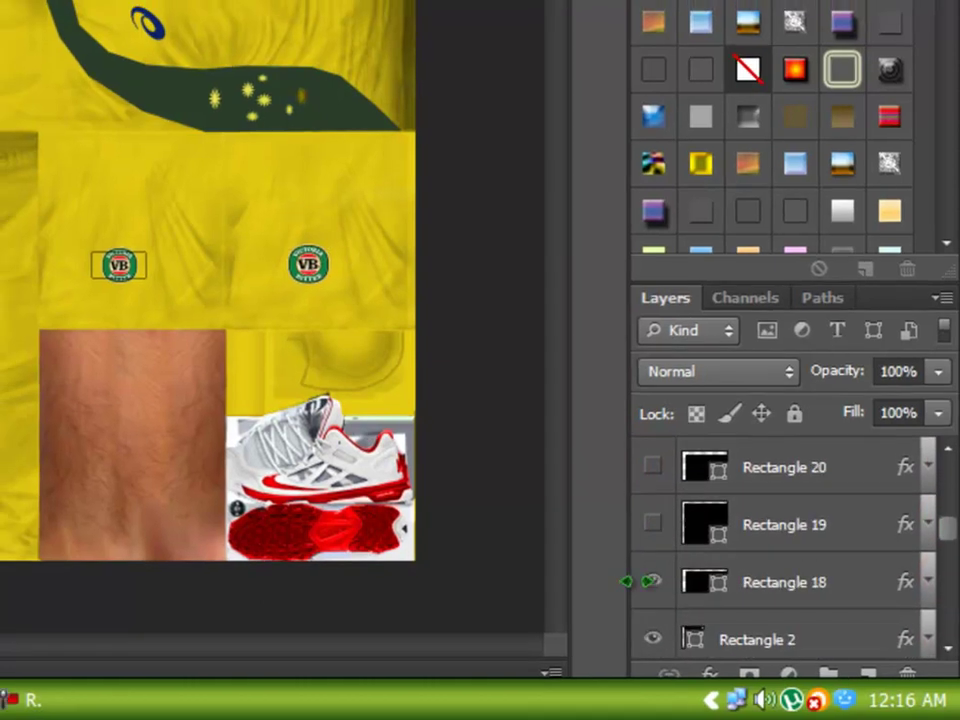
{"action": "left_click", "coordinate": [648, 637]}
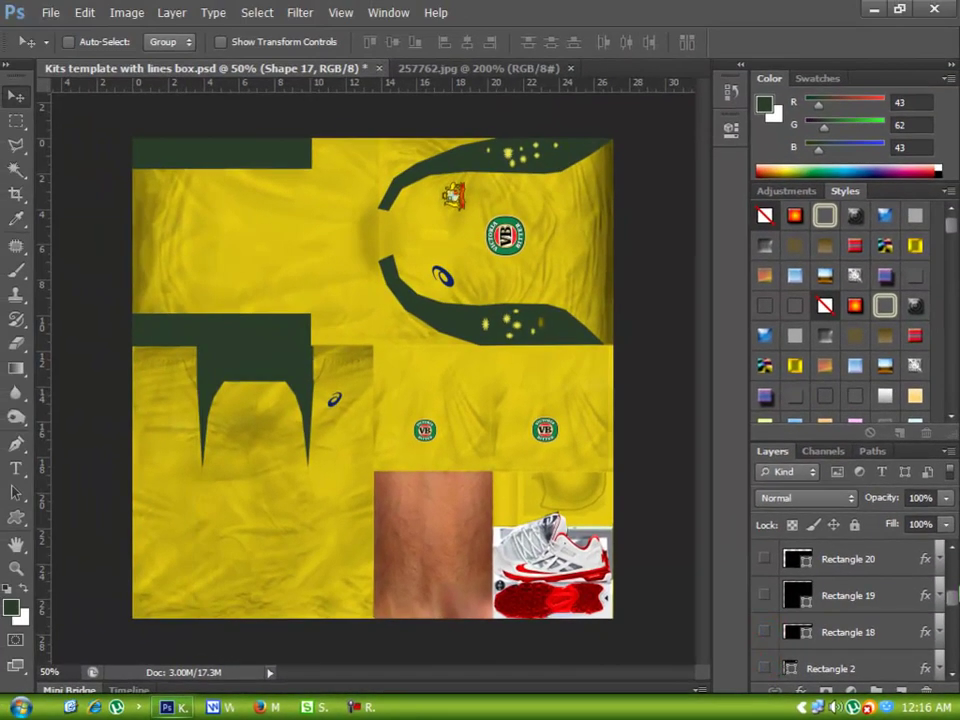
{"action": "left_click", "coordinate": [952, 601]}
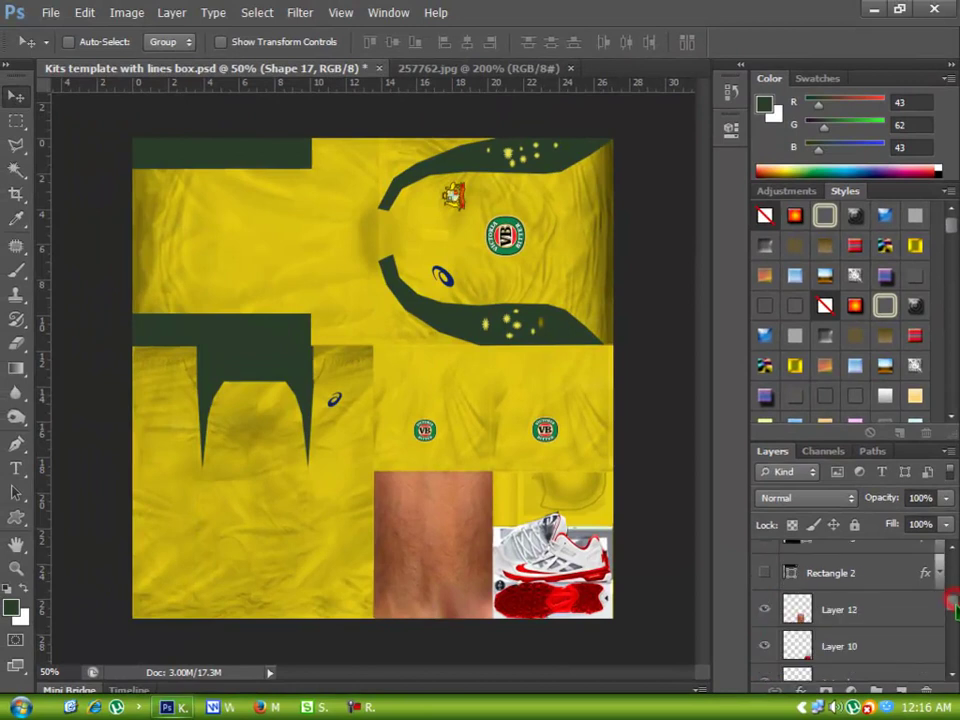
Step: Save a BMP copy of the kit template to the Desktop as Kits template with lines box, replacing the existing file, in OS/2 24-bit format
{"action": "left_click_drag", "start_coordinate": [952, 603], "coordinate": [952, 662]}
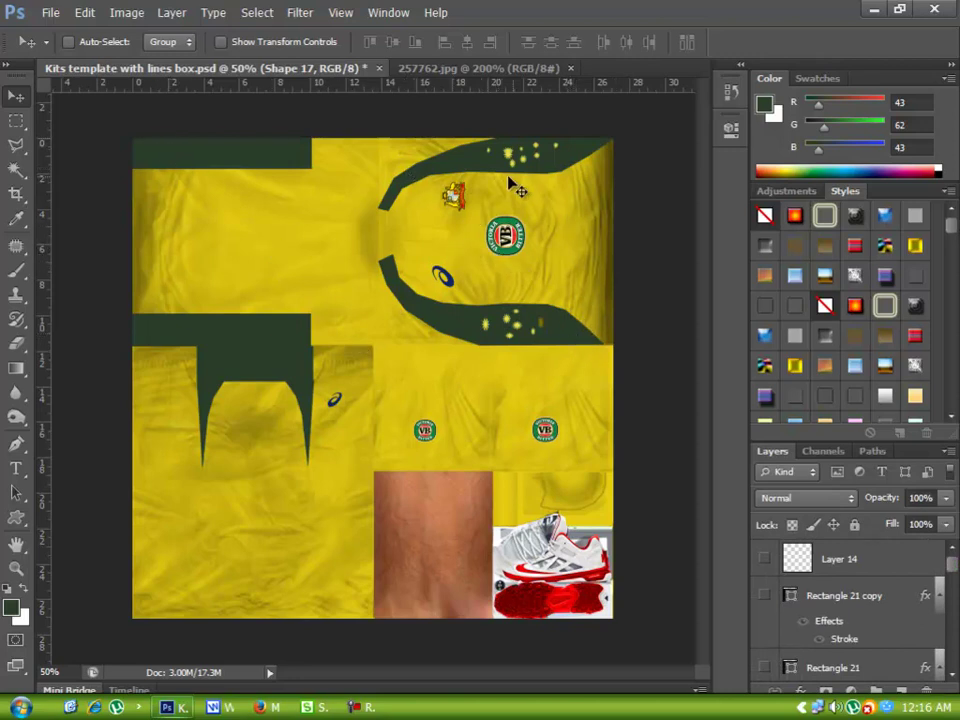
{"action": "left_click", "coordinate": [45, 12]}
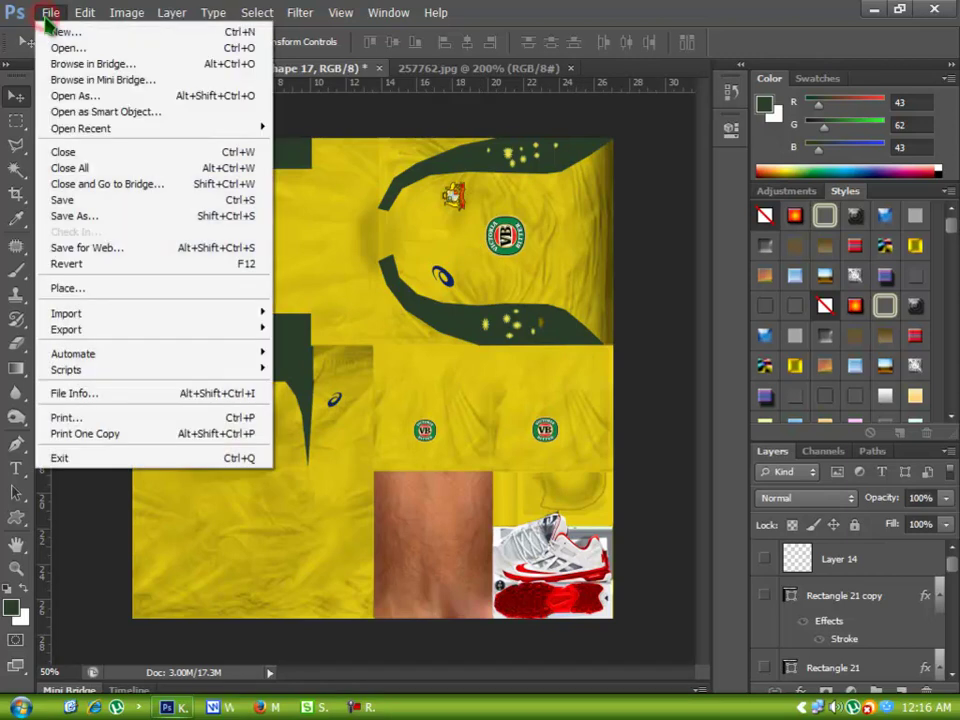
{"action": "left_click", "coordinate": [139, 222]}
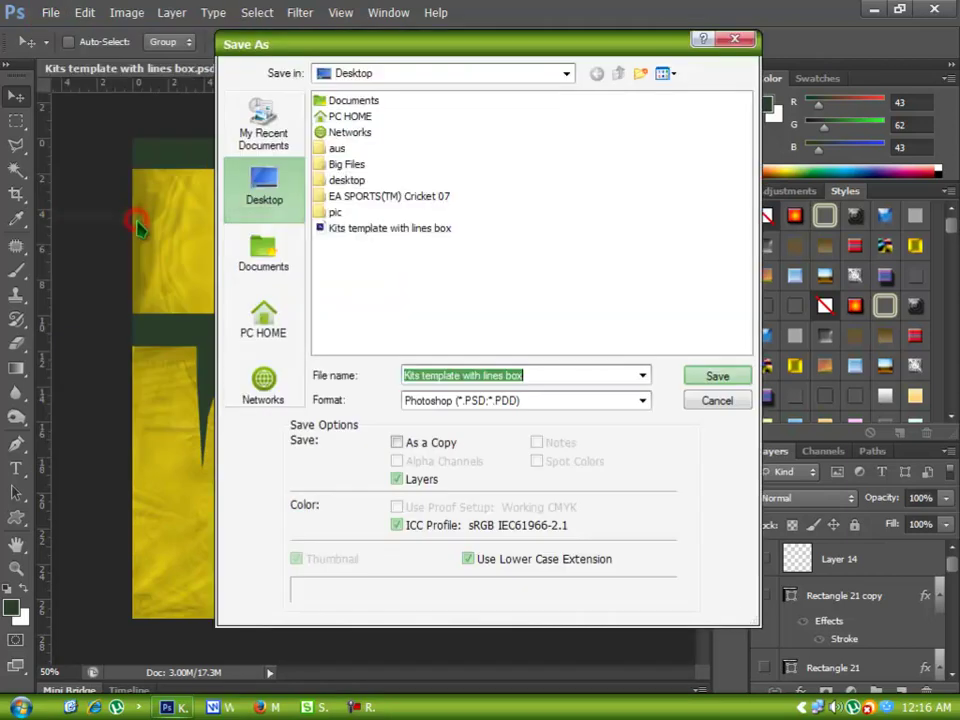
{"action": "left_click", "coordinate": [560, 399]}
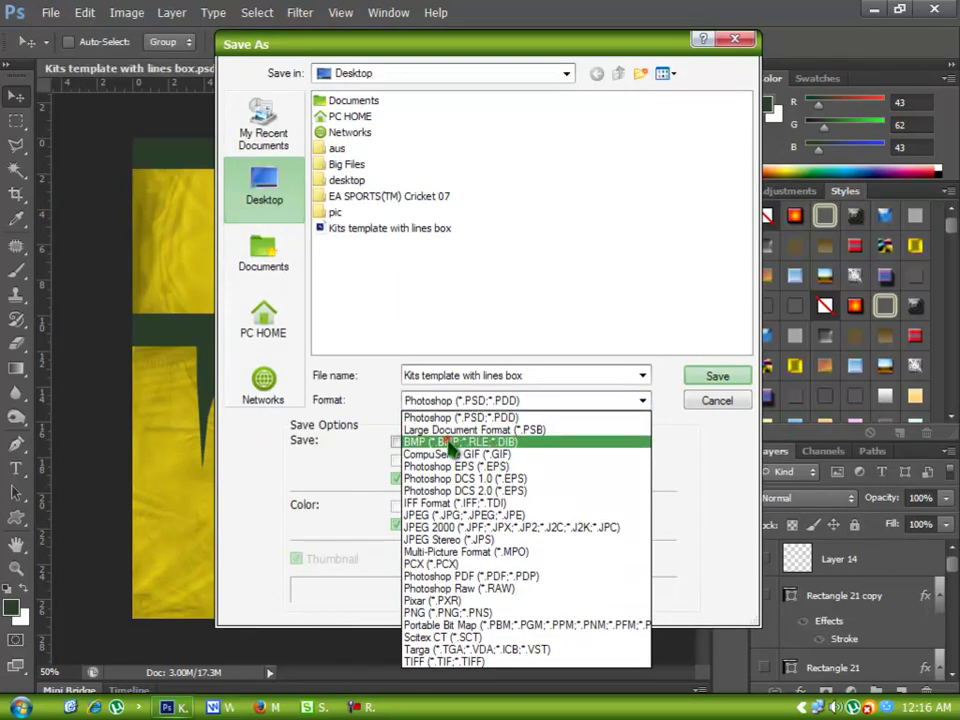
{"action": "left_click", "coordinate": [447, 441]}
{"action": "left_click", "coordinate": [355, 229]}
{"action": "left_click", "coordinate": [736, 376]}
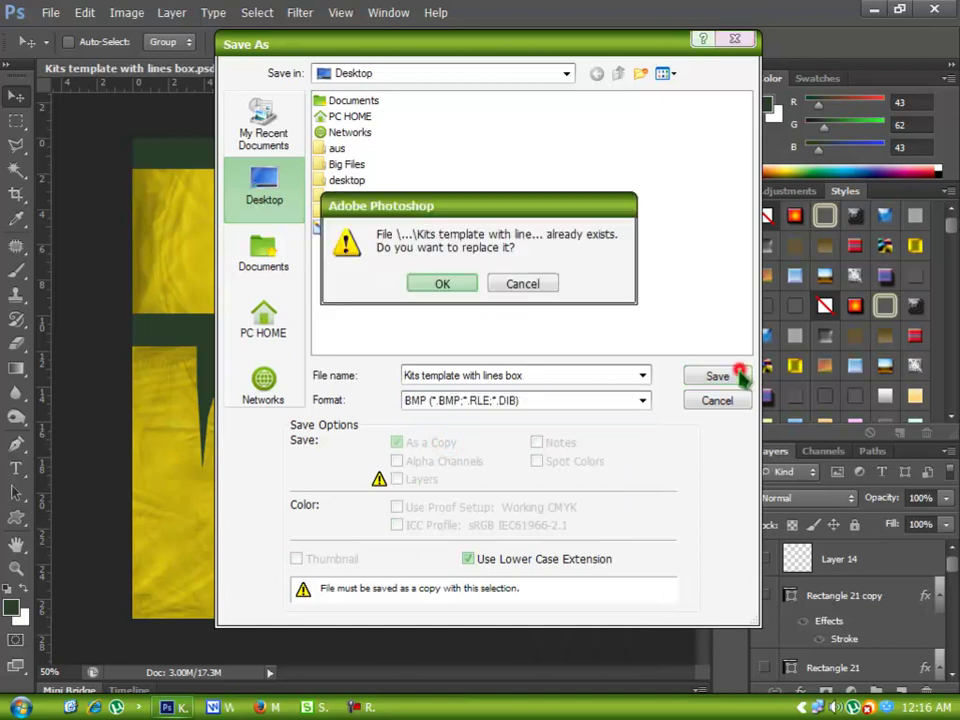
{"action": "left_click", "coordinate": [439, 282]}
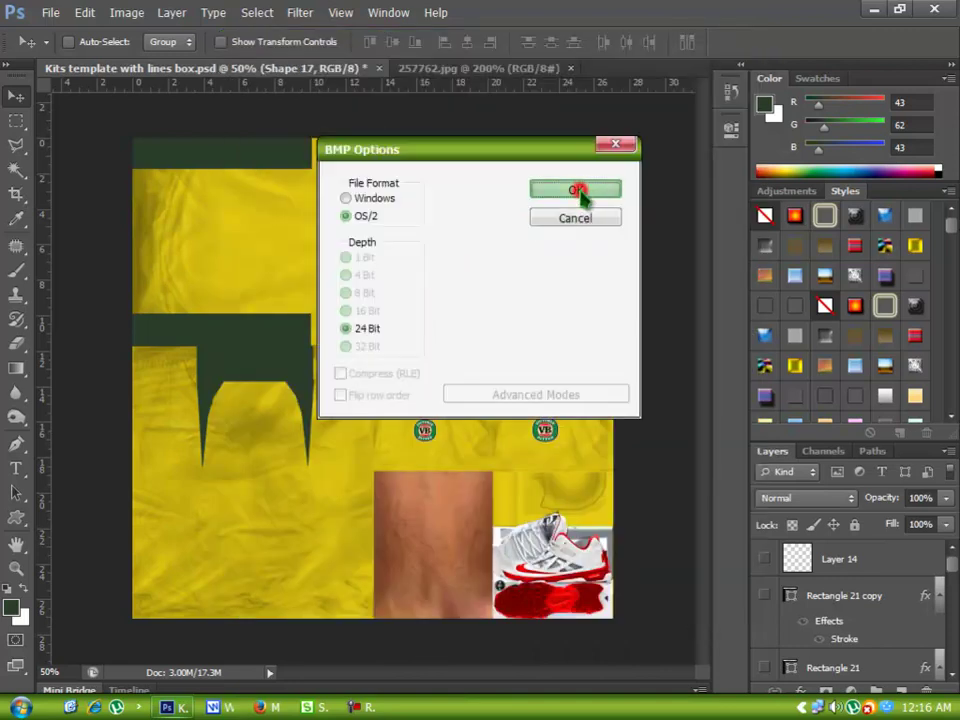
{"action": "left_click", "coordinate": [578, 190]}
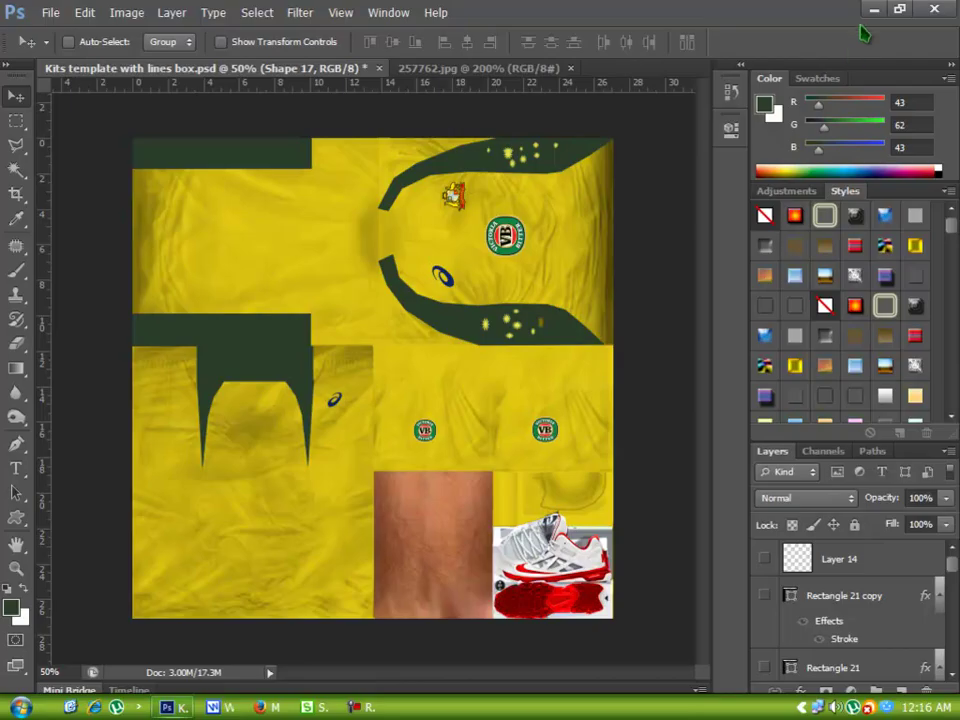
Step: Minimize Photoshop, refresh the desktop and open the .o player model file in OEdit
{"action": "left_click", "coordinate": [870, 12]}
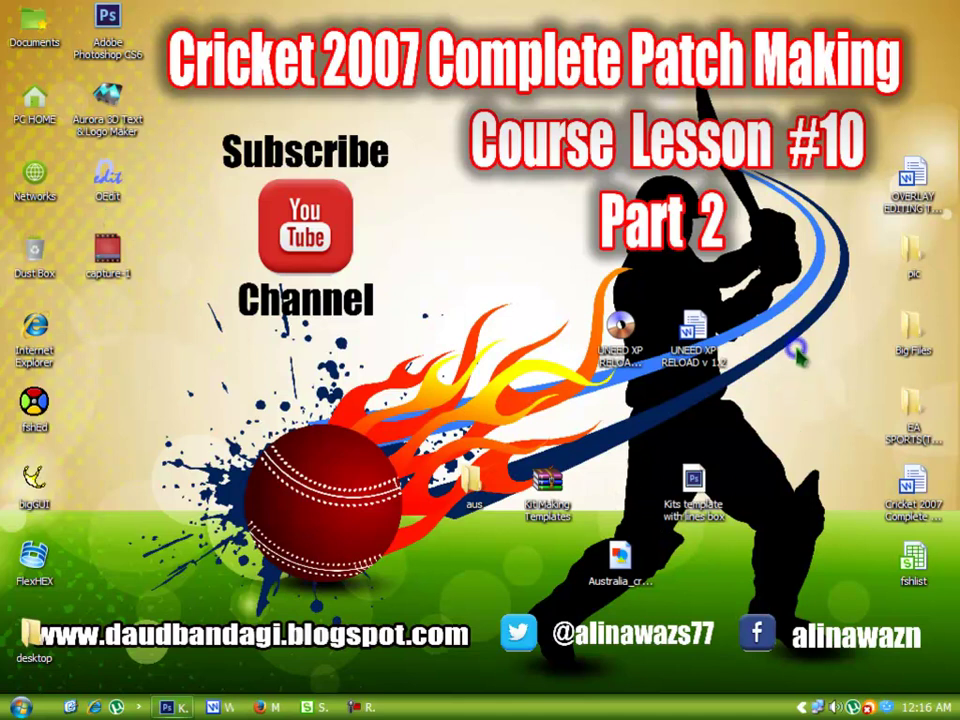
{"action": "right_click", "coordinate": [803, 400]}
{"action": "left_click", "coordinate": [802, 395]}
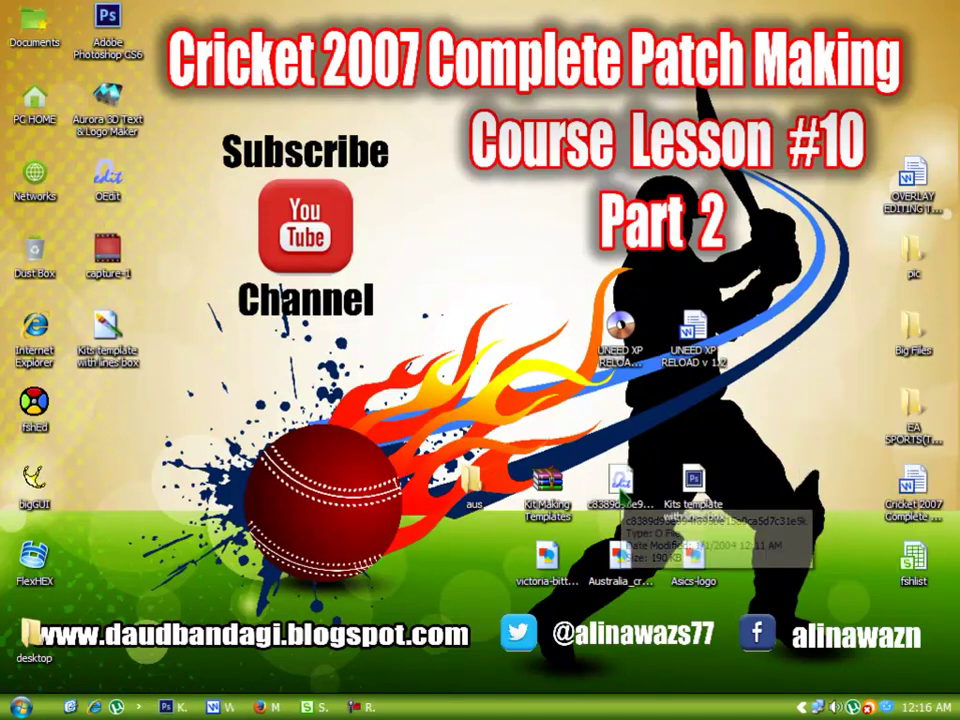
{"action": "left_click", "coordinate": [615, 485]}
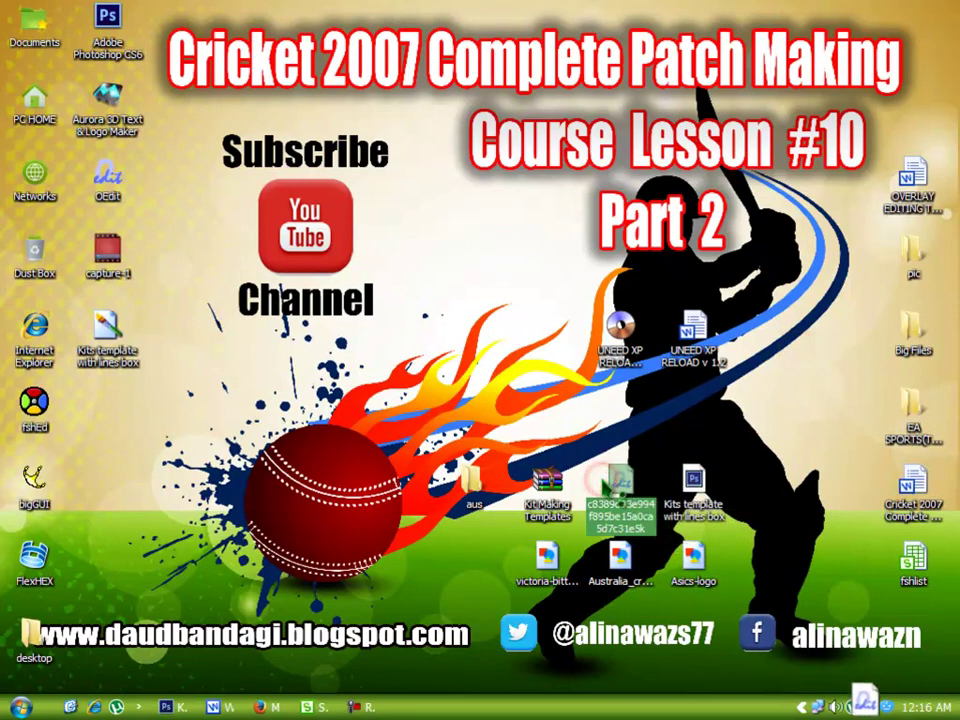
{"action": "double_click", "coordinate": [606, 487]}
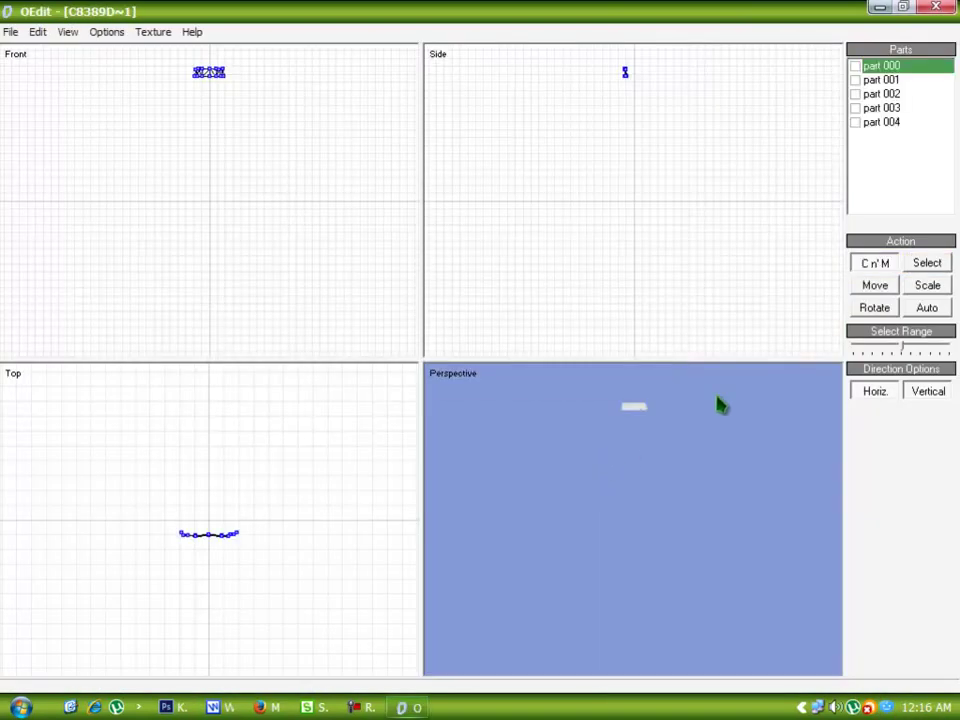
Step: Show part 002 and part 004 of the model and enlarge the perspective view to fill the workspace
{"action": "left_click", "coordinate": [855, 93]}
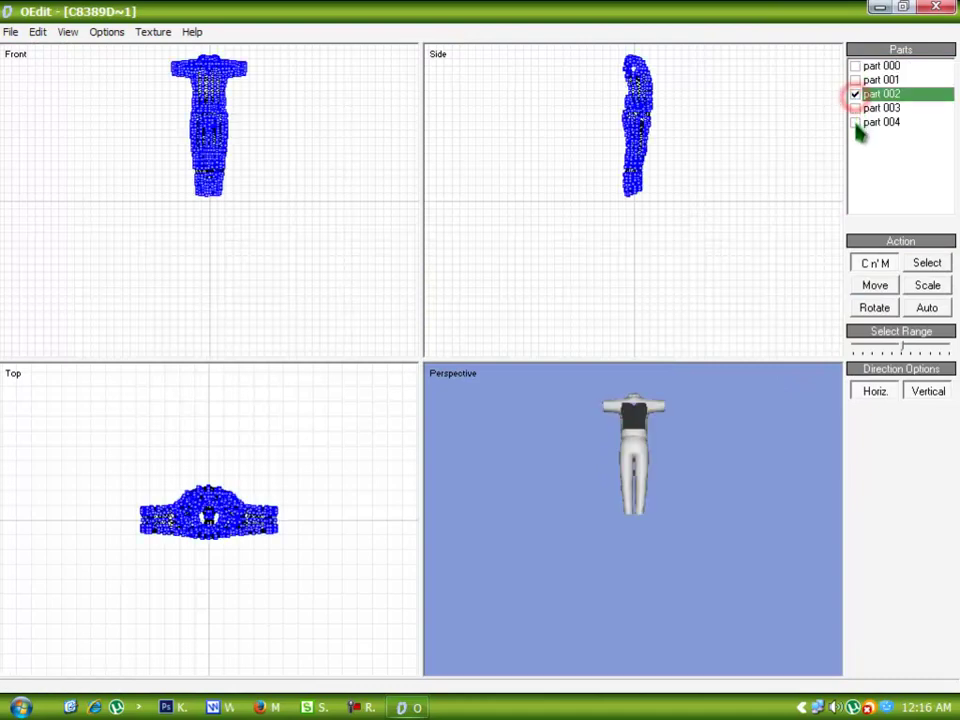
{"action": "left_click", "coordinate": [855, 122]}
{"action": "left_click_drag", "start_coordinate": [726, 497], "coordinate": [418, 455]}
{"action": "double_click", "coordinate": [500, 500]}
Step: Load the Kits template with lines box bitmap from the Desktop as the model's first texture
{"action": "left_click", "coordinate": [153, 32]}
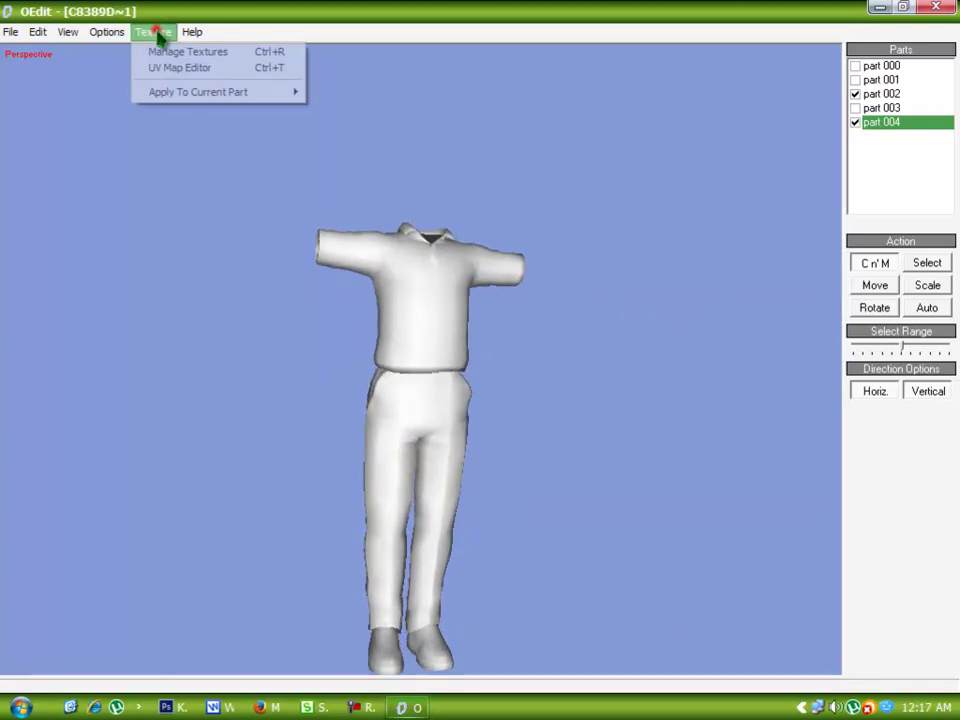
{"action": "left_click", "coordinate": [152, 52]}
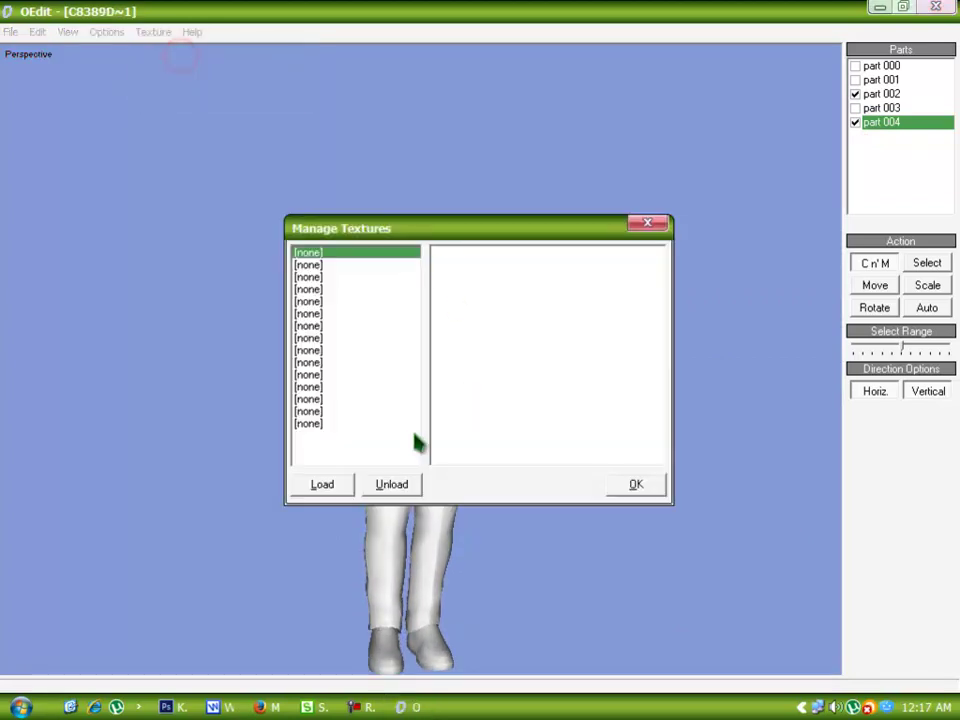
{"action": "left_click", "coordinate": [335, 482]}
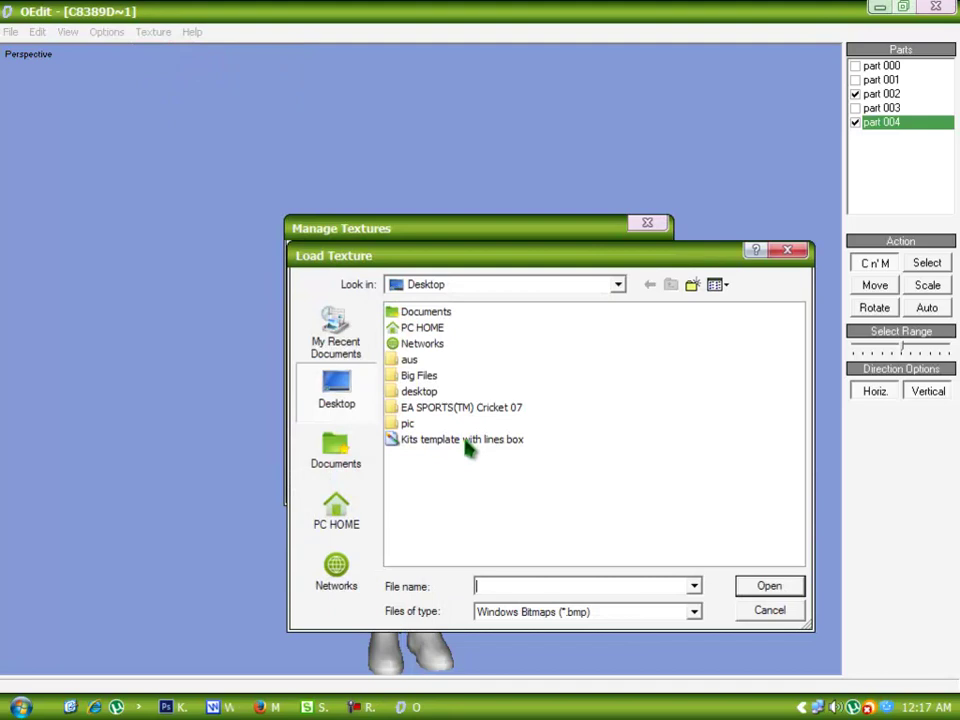
{"action": "double_click", "coordinate": [468, 446]}
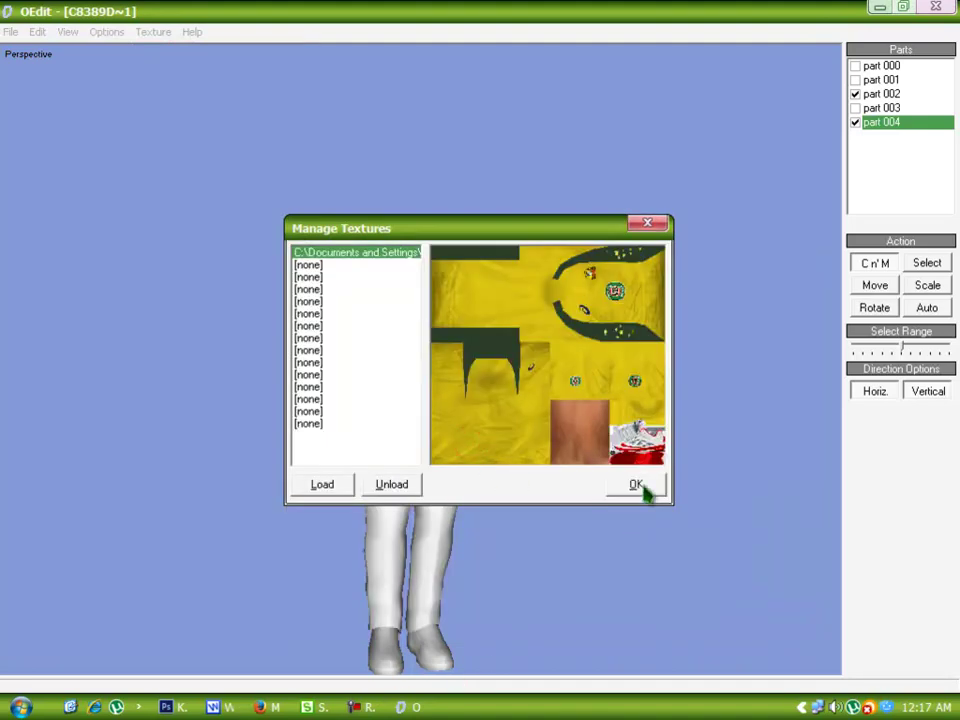
{"action": "left_click", "coordinate": [637, 486]}
Step: Examine the textured kit on the model from the front, side and back, including the logos, side panels and sleeves
{"action": "left_click_drag", "start_coordinate": [499, 384], "coordinate": [136, 365]}
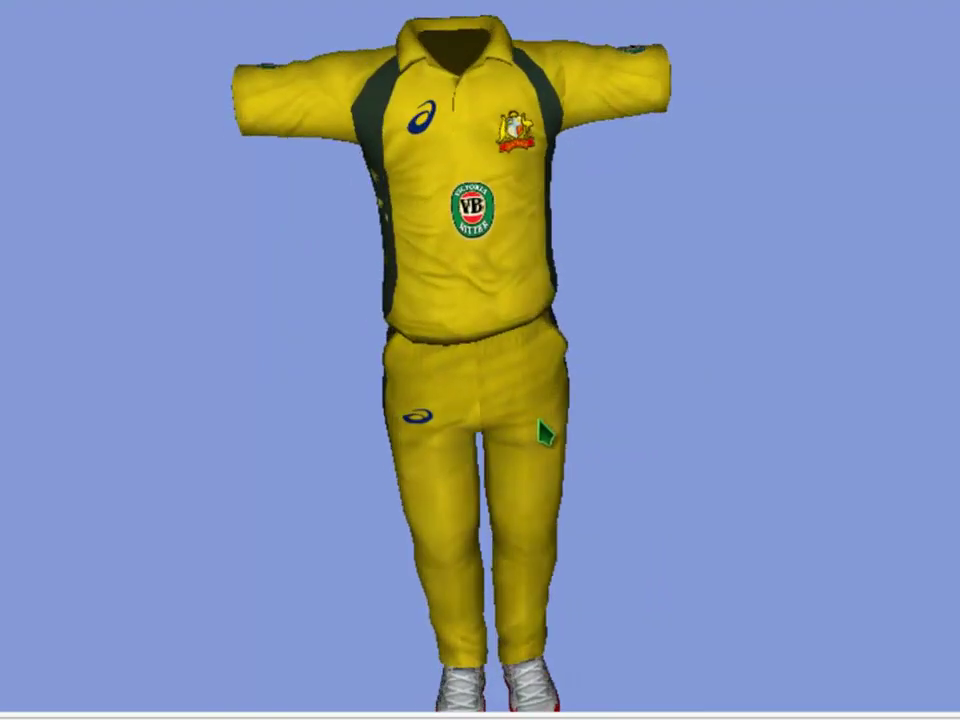
{"action": "left_click_drag", "start_coordinate": [517, 421], "coordinate": [523, 360]}
{"action": "left_click_drag", "start_coordinate": [525, 256], "coordinate": [748, 244]}
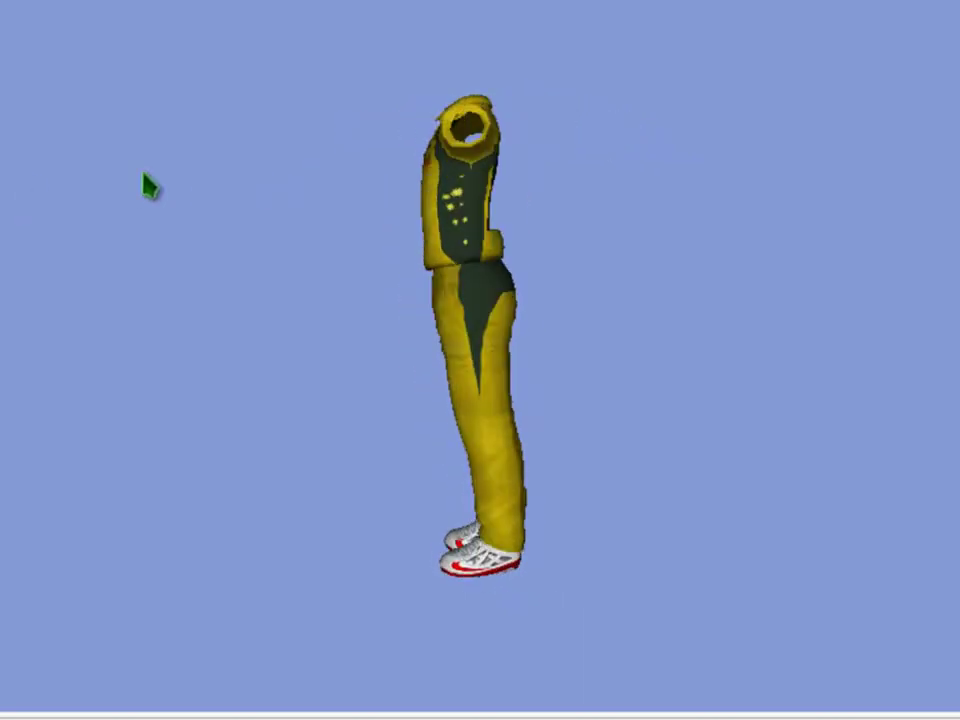
{"action": "scroll", "coordinate": [553, 289], "scroll_direction": "up", "scroll_amount": 5}
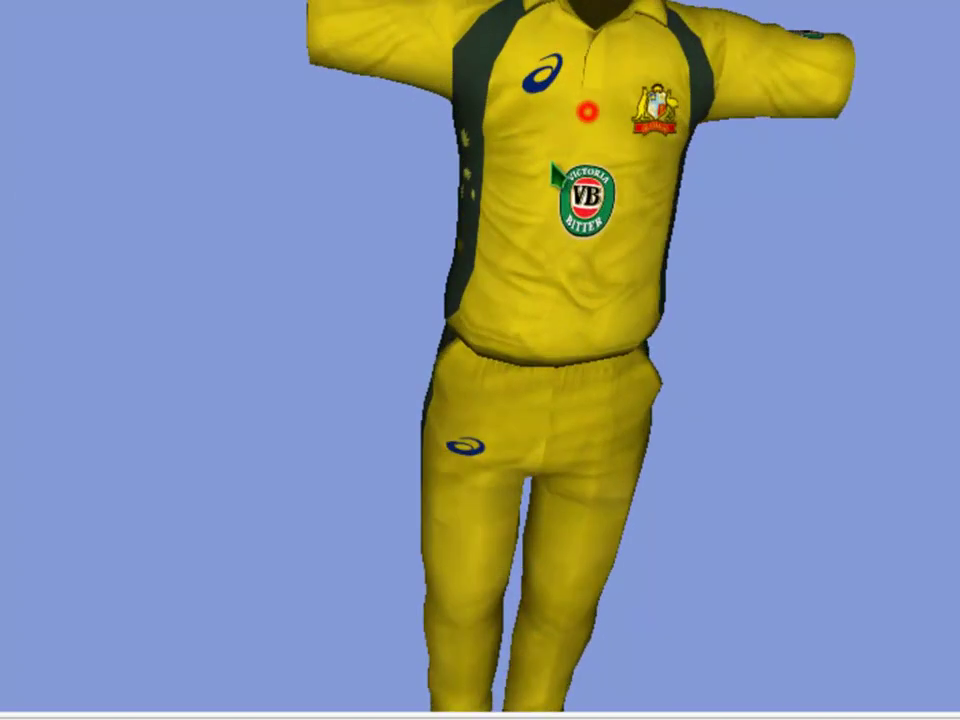
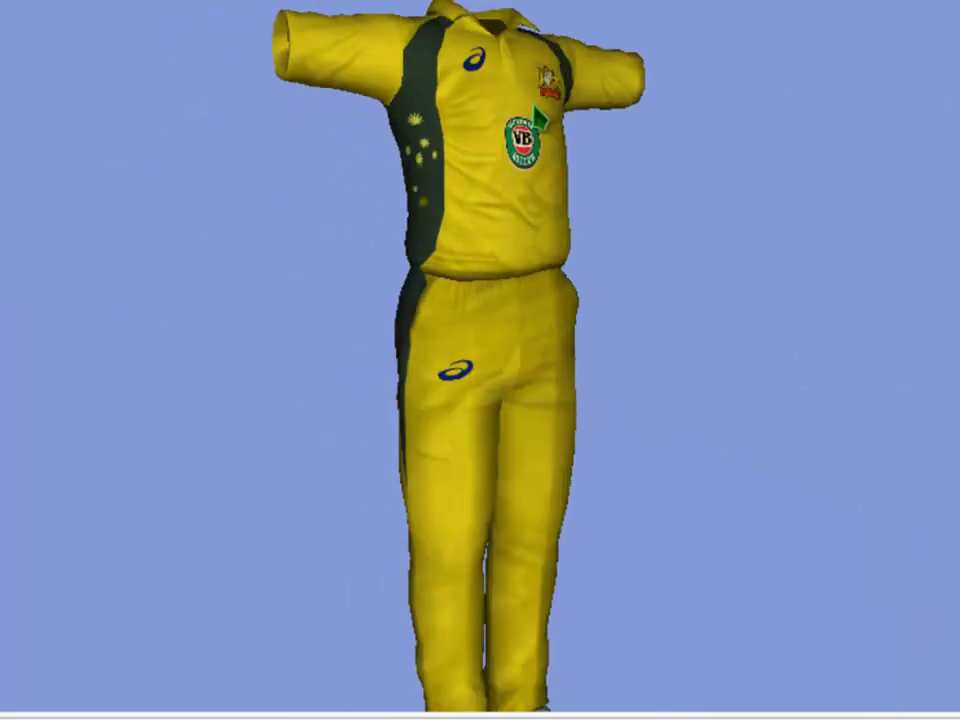
{"action": "scroll", "coordinate": [490, 118], "scroll_direction": "up", "scroll_amount": 3}
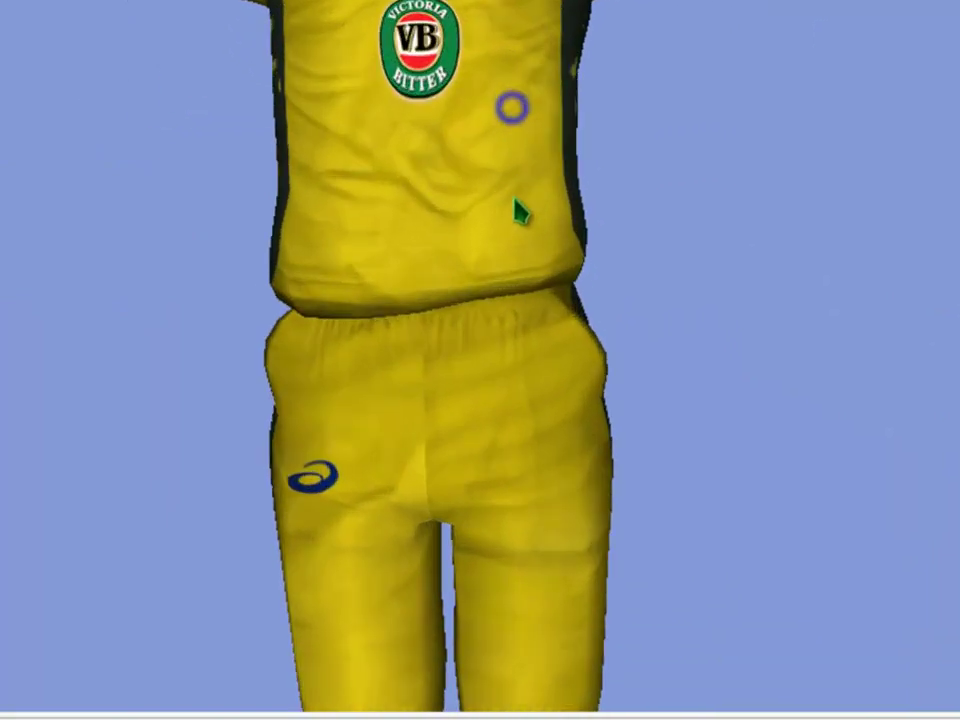
{"action": "scroll", "coordinate": [455, 145], "scroll_direction": "down", "scroll_amount": 3}
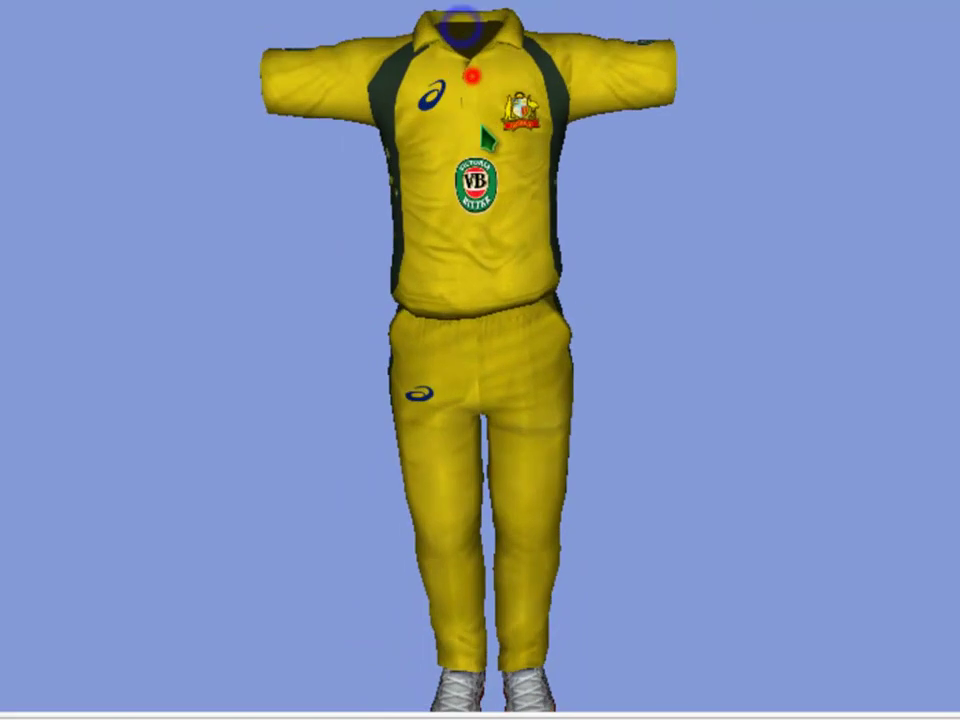
{"action": "left_click_drag", "start_coordinate": [480, 135], "coordinate": [958, 55]}
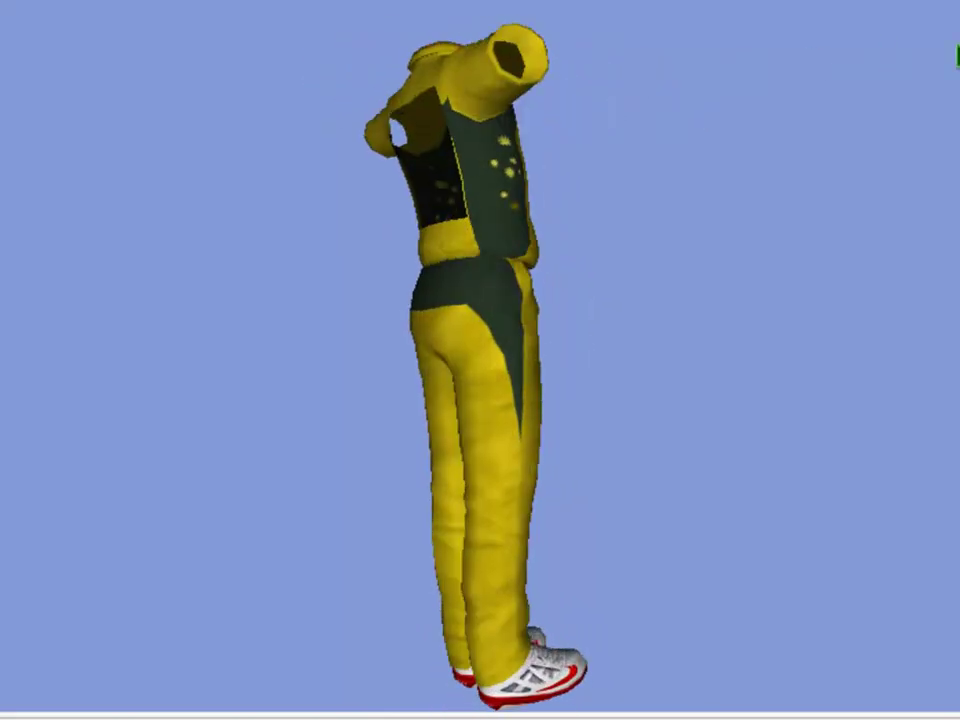
{"action": "left_click_drag", "start_coordinate": [490, 117], "coordinate": [495, 11]}
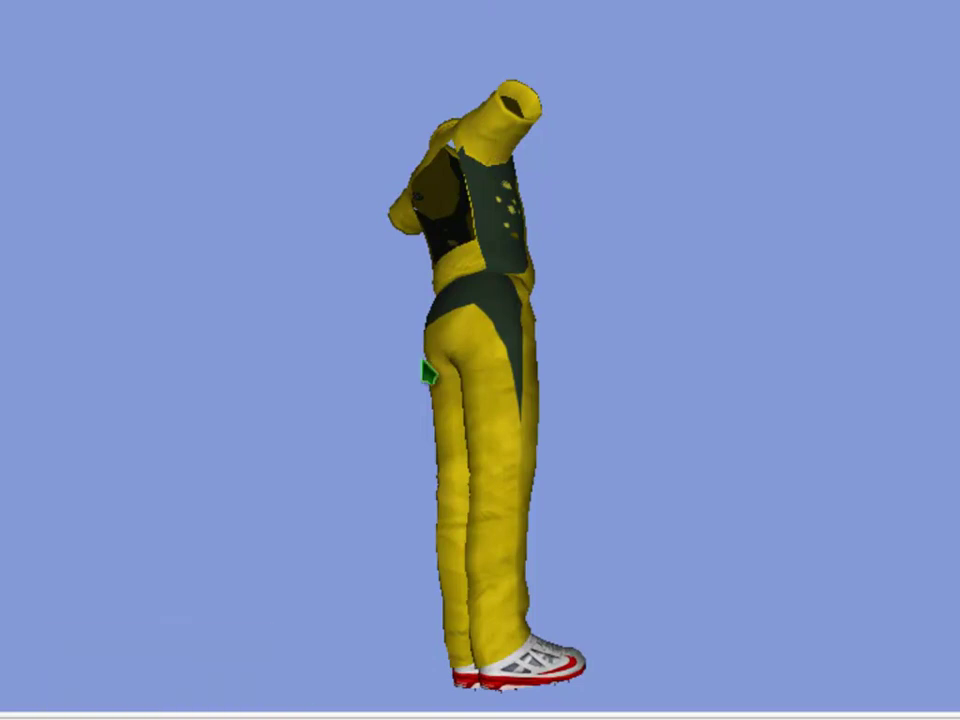
Step: Switch to Photoshop and paint a narrow dark green strip along the left edge of the left sleeve area, using a rectangular selection
{"action": "left_click", "coordinate": [208, 675]}
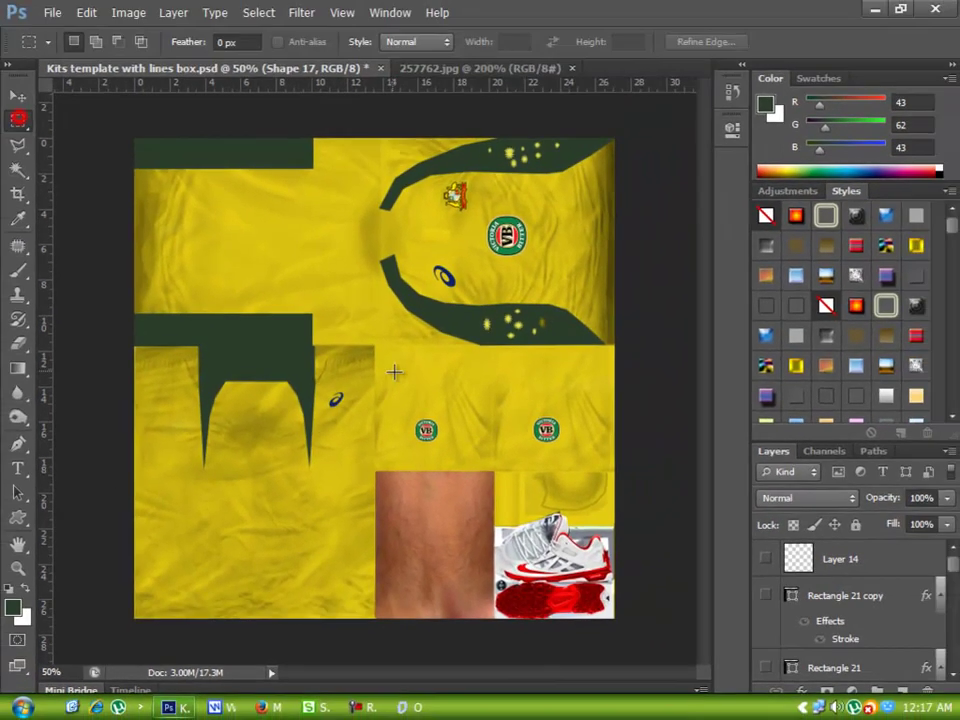
{"action": "left_click_drag", "start_coordinate": [370, 347], "coordinate": [390, 469]}
{"action": "left_click_drag", "start_coordinate": [479, 348], "coordinate": [504, 472]}
{"action": "left_click_drag", "start_coordinate": [612, 470], "coordinate": [615, 341]}
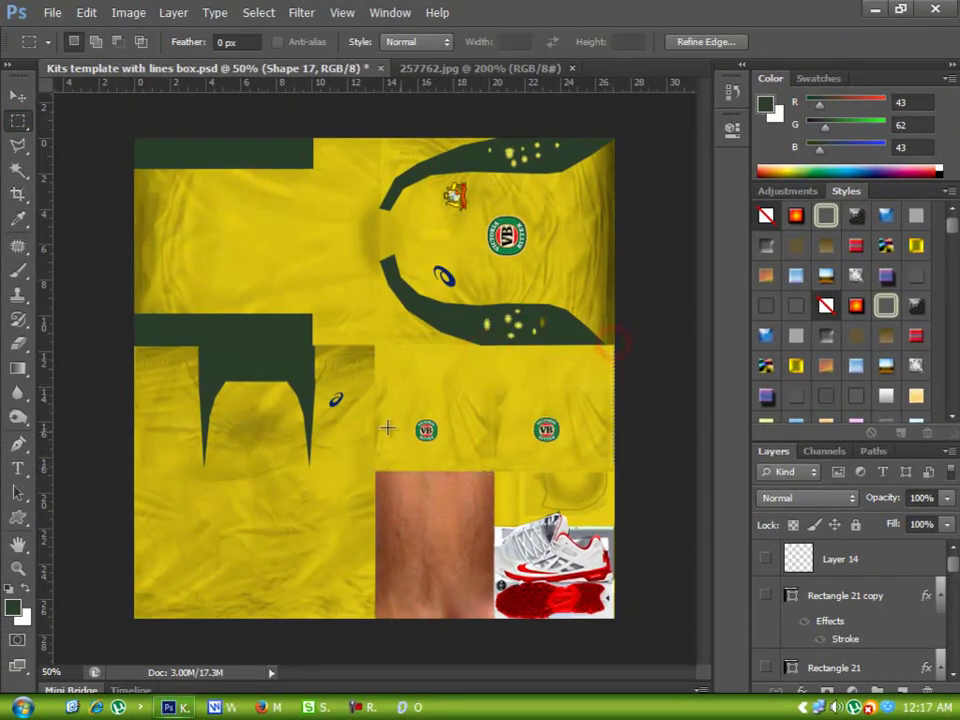
{"action": "left_click_drag", "start_coordinate": [386, 411], "coordinate": [394, 470]}
{"action": "key", "text": "ctrl+d"}
{"action": "left_click", "coordinate": [18, 268]}
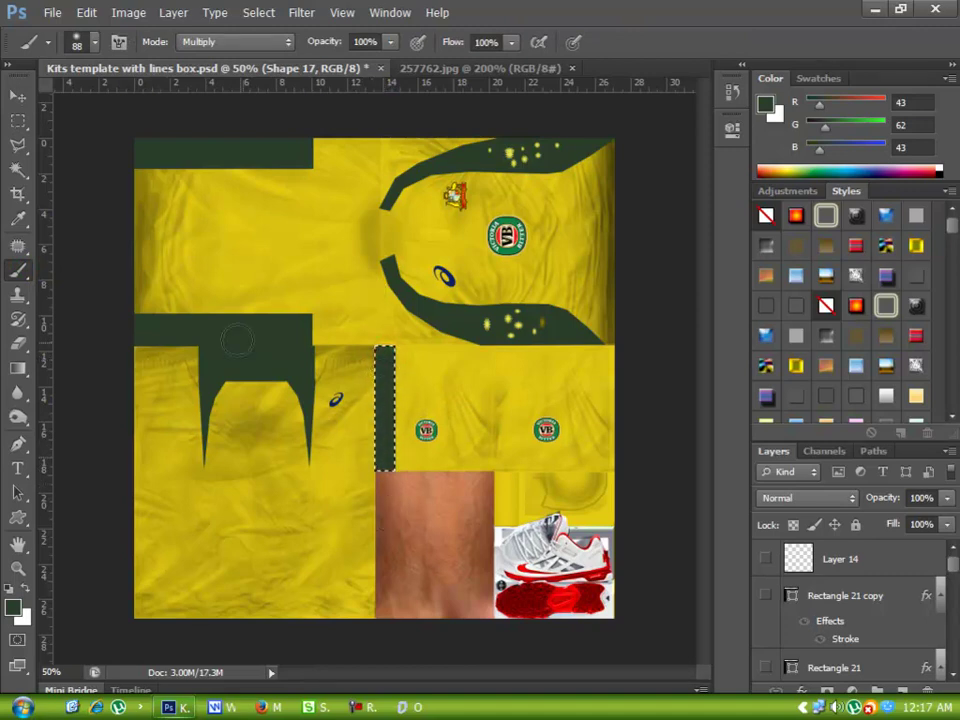
{"action": "left_click", "coordinate": [18, 96]}
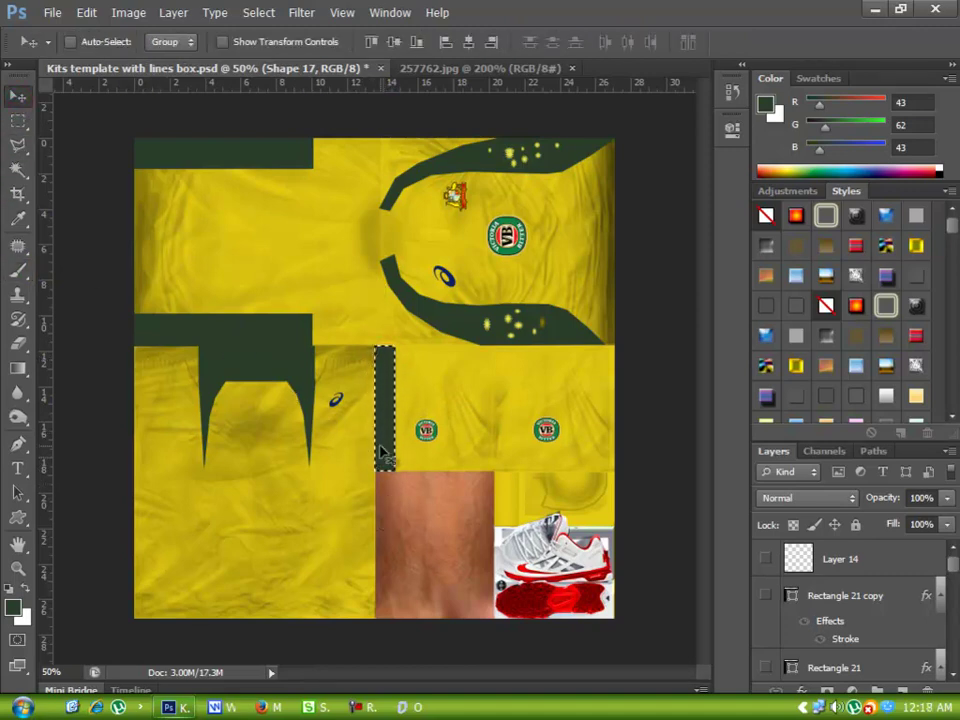
Step: Paint a dark green vertical strip over the boundary between the two sleeve areas within a rectangular selection, then deselect it
{"action": "left_click", "coordinate": [19, 124]}
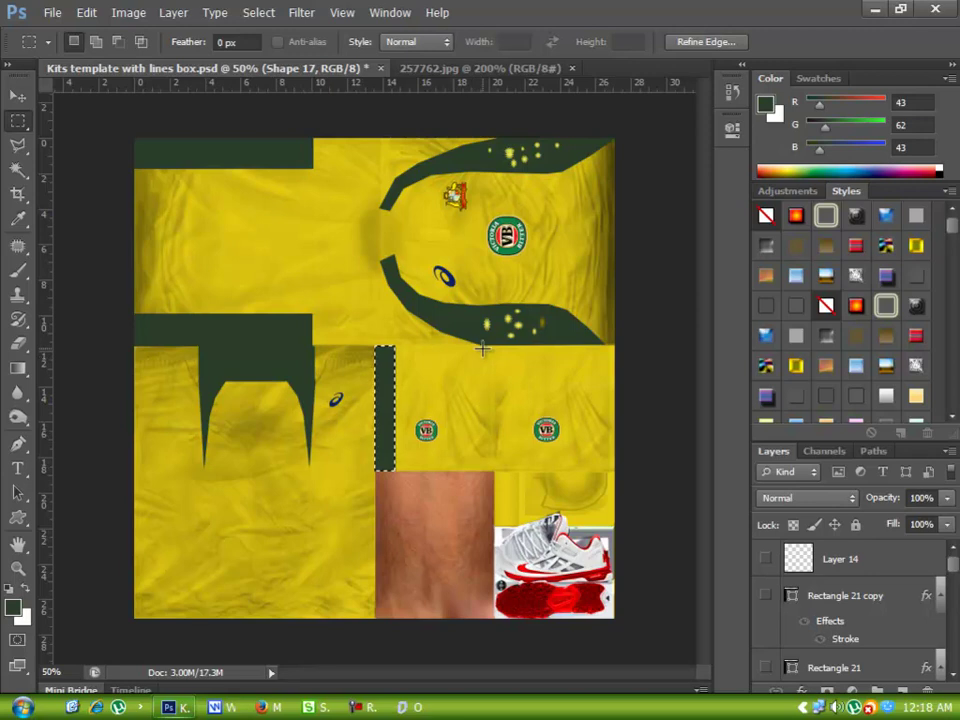
{"action": "left_click_drag", "start_coordinate": [482, 345], "coordinate": [505, 470]}
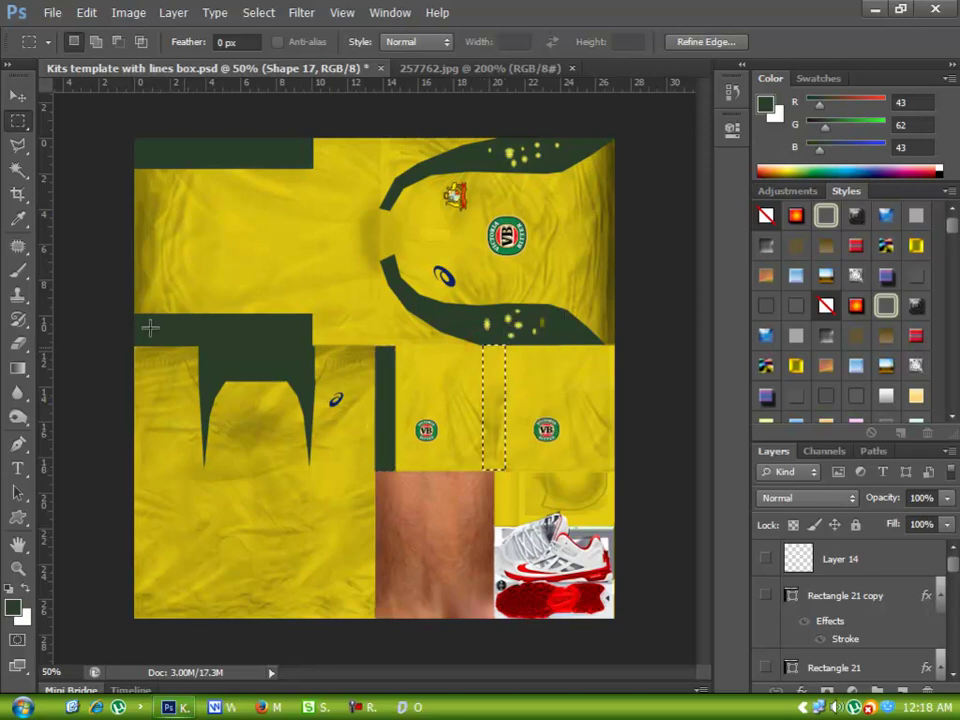
{"action": "left_click", "coordinate": [18, 270]}
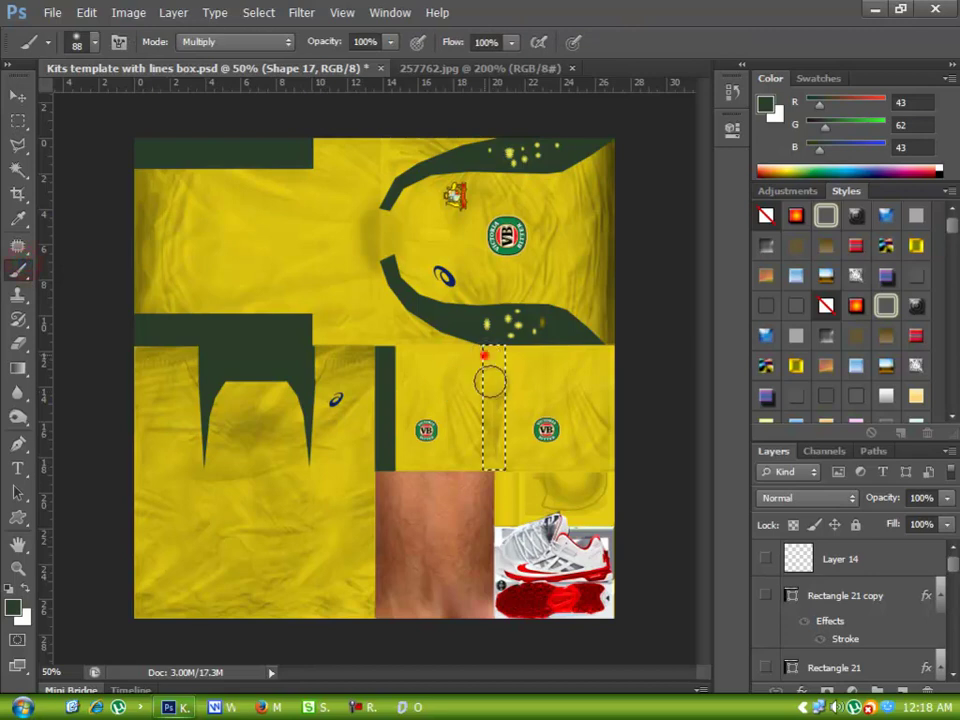
{"action": "left_click_drag", "start_coordinate": [489, 354], "coordinate": [508, 412]}
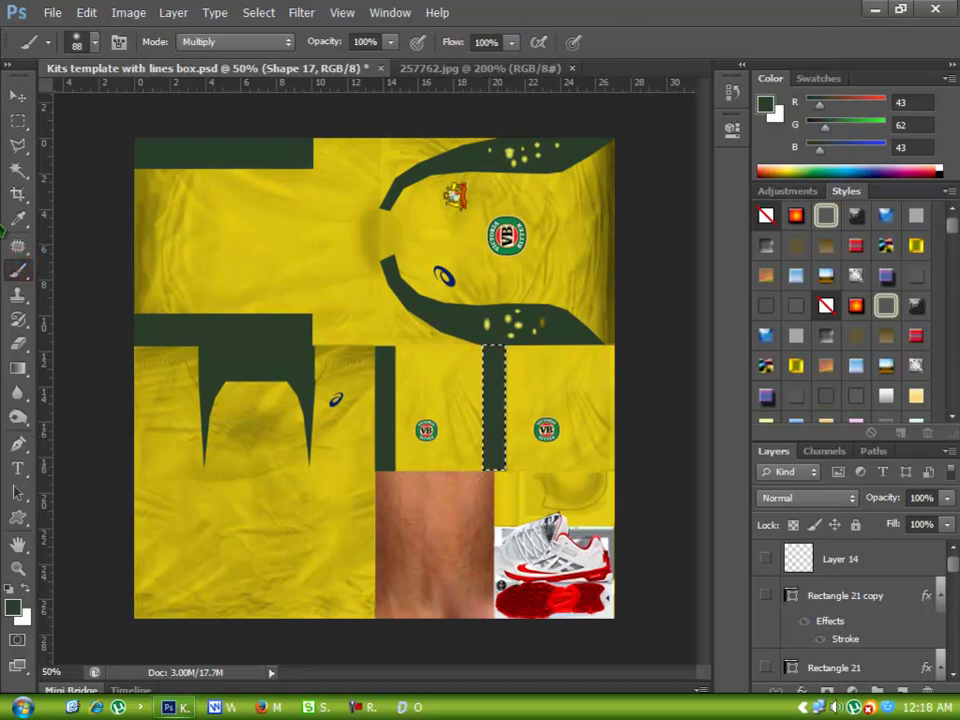
{"action": "left_click", "coordinate": [20, 95]}
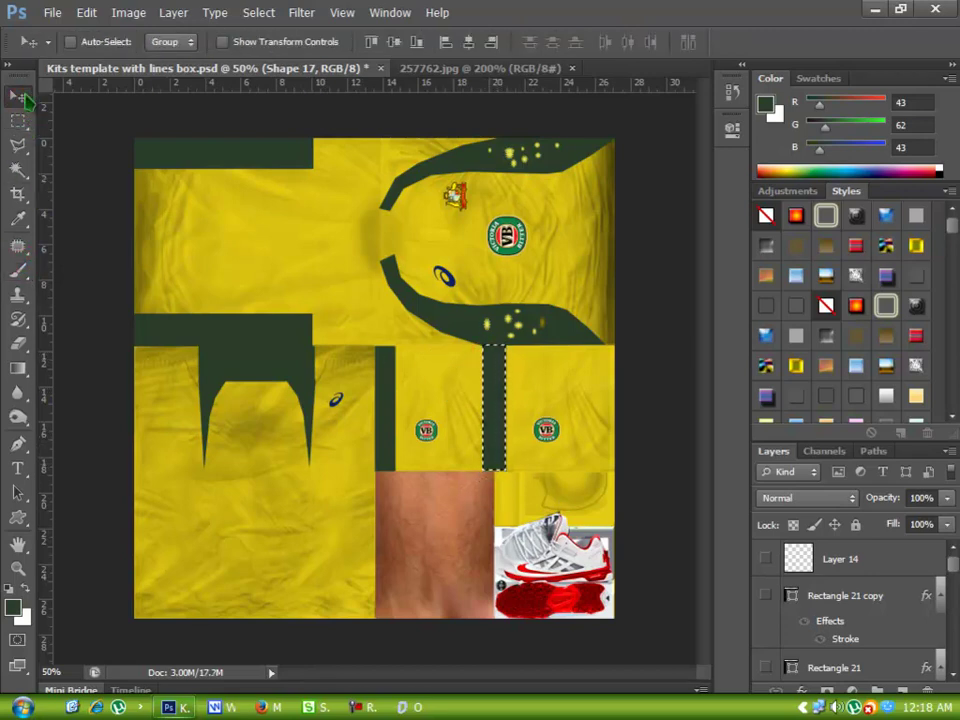
{"action": "key", "text": "ctrl+d"}
Step: Paint a narrow dark green vertical strip along the right edge of the right sleeve area within a rectangular selection
{"action": "left_click", "coordinate": [18, 121]}
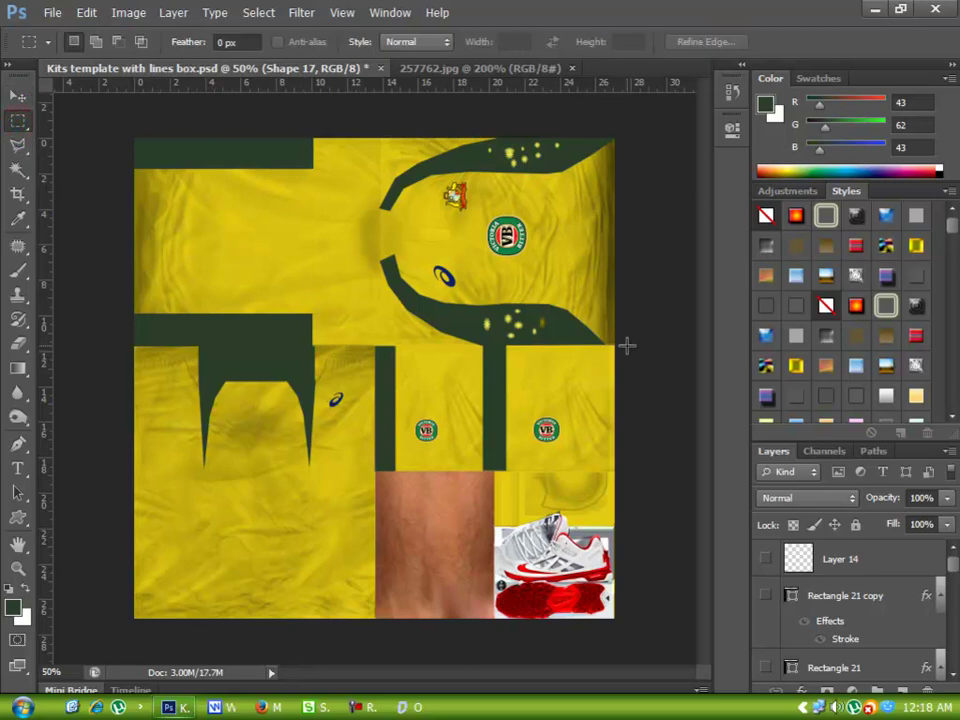
{"action": "left_click_drag", "start_coordinate": [614, 345], "coordinate": [601, 474]}
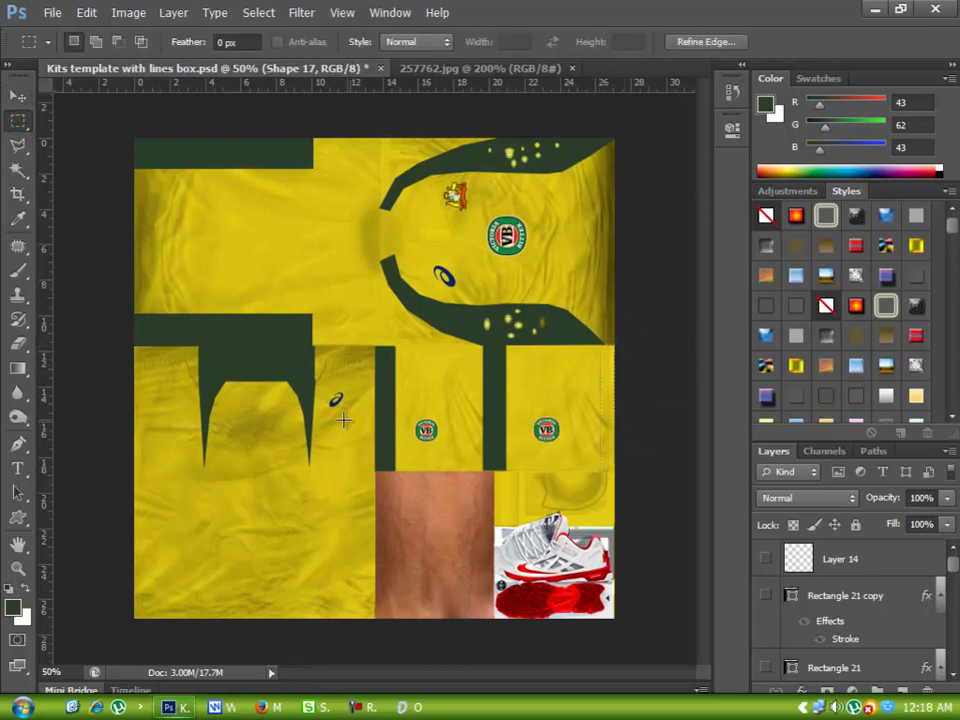
{"action": "left_click", "coordinate": [20, 271]}
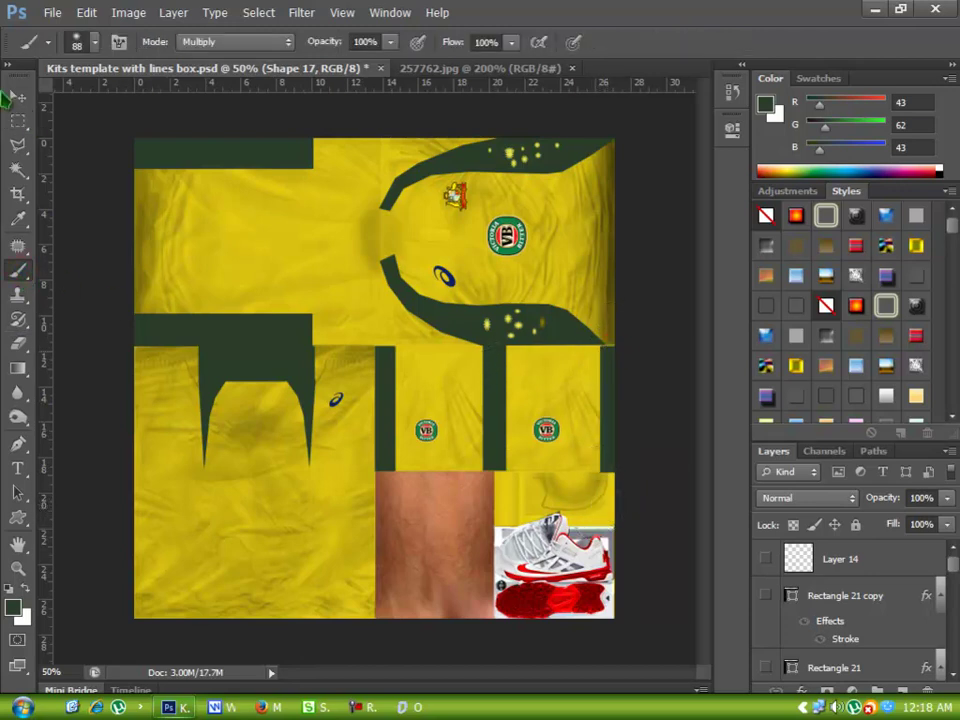
Step: Save a BMP copy of the kit to the Desktop, overwriting the existing Kits template with lines box bitmap
{"action": "left_click", "coordinate": [48, 14]}
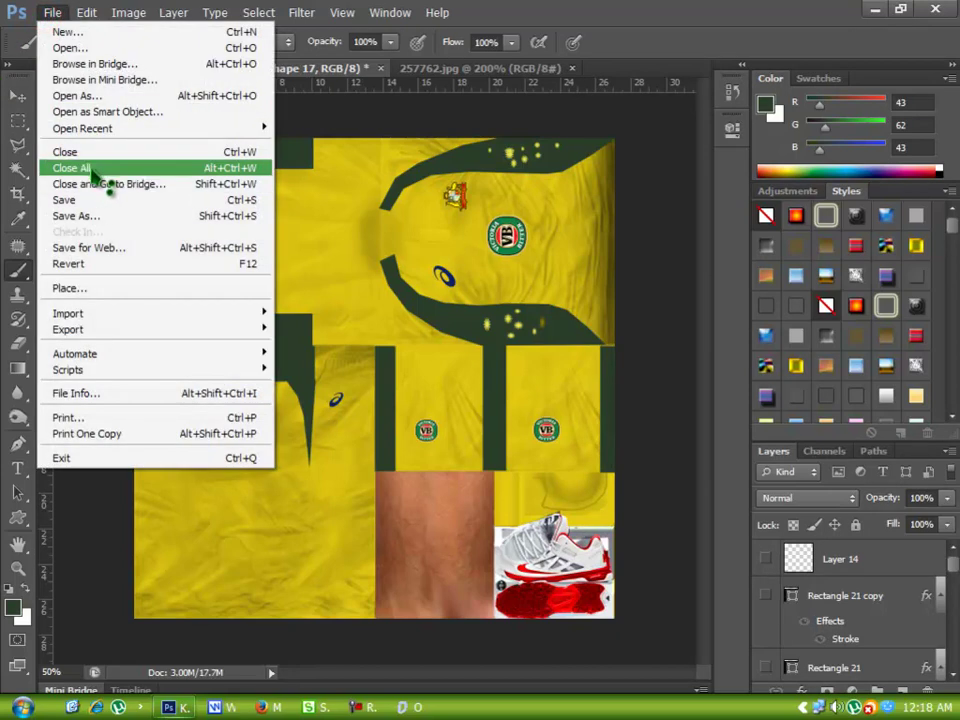
{"action": "left_click", "coordinate": [92, 216]}
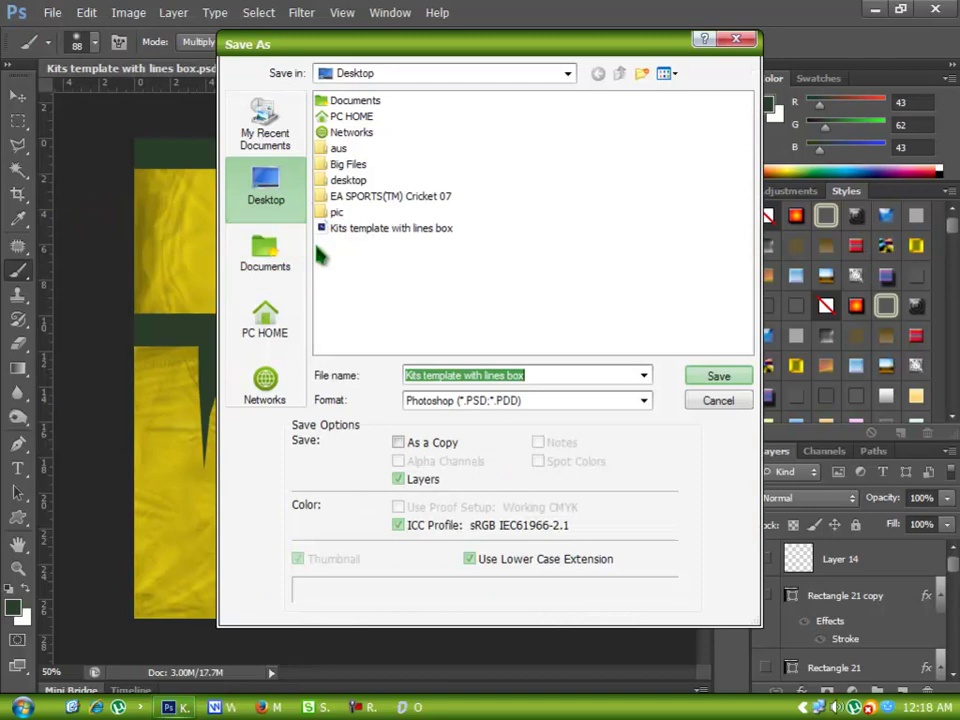
{"action": "left_click", "coordinate": [546, 398]}
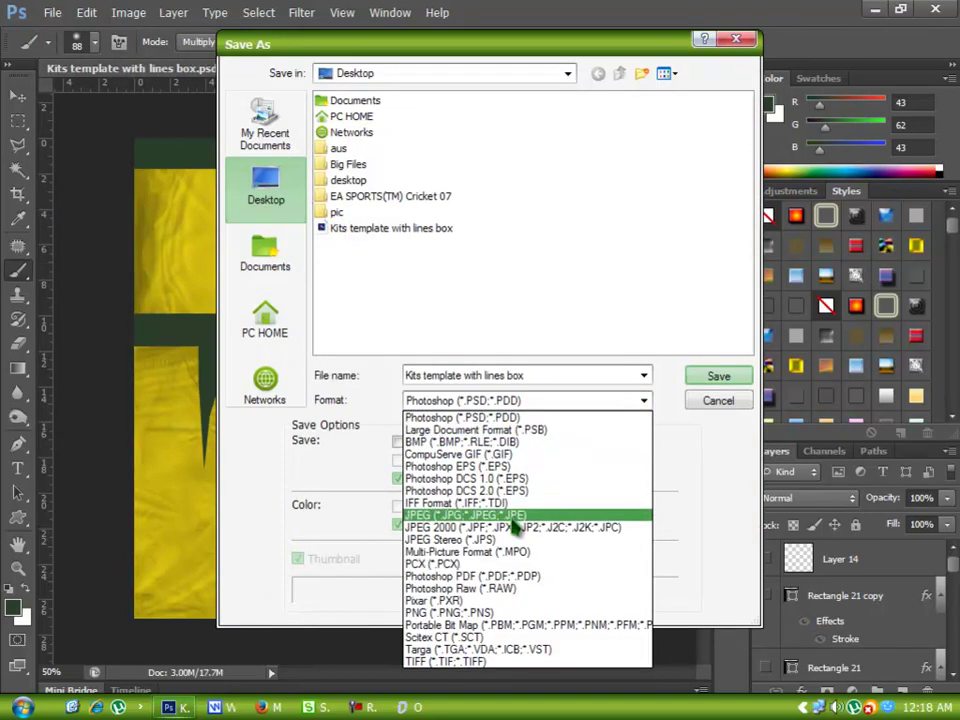
{"action": "left_click", "coordinate": [461, 442]}
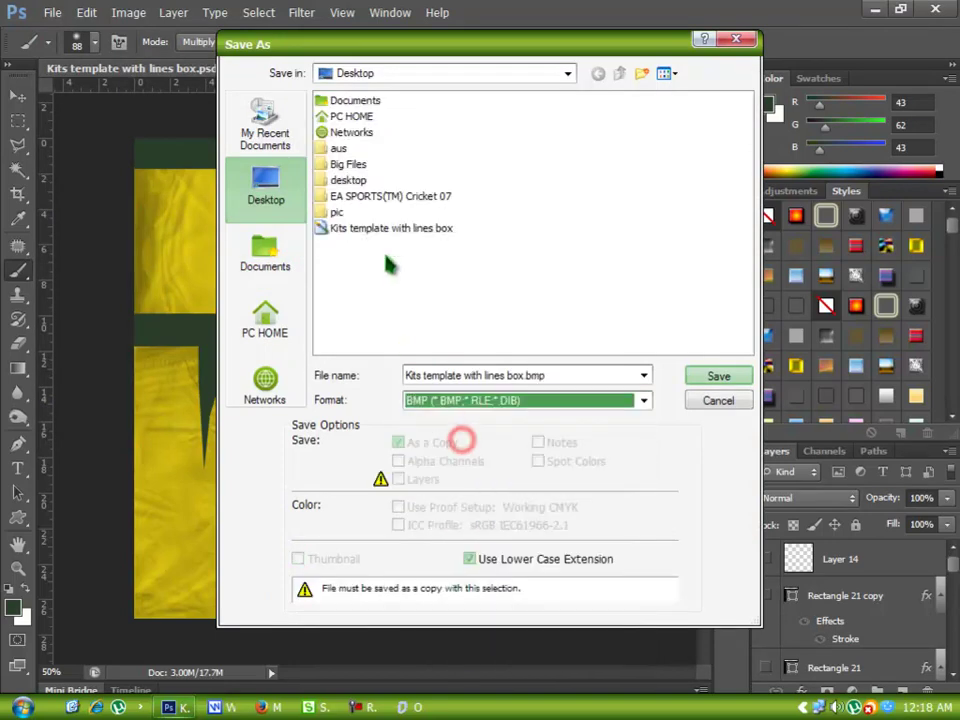
{"action": "left_click", "coordinate": [390, 227]}
{"action": "left_click", "coordinate": [707, 378]}
{"action": "left_click", "coordinate": [443, 282]}
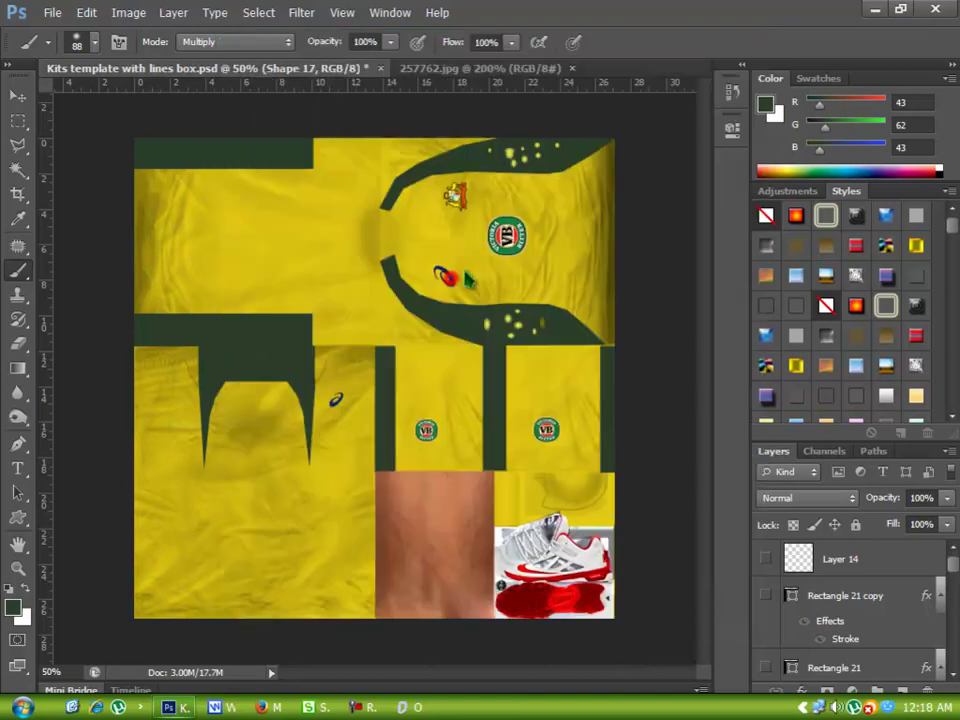
{"action": "left_click", "coordinate": [572, 192]}
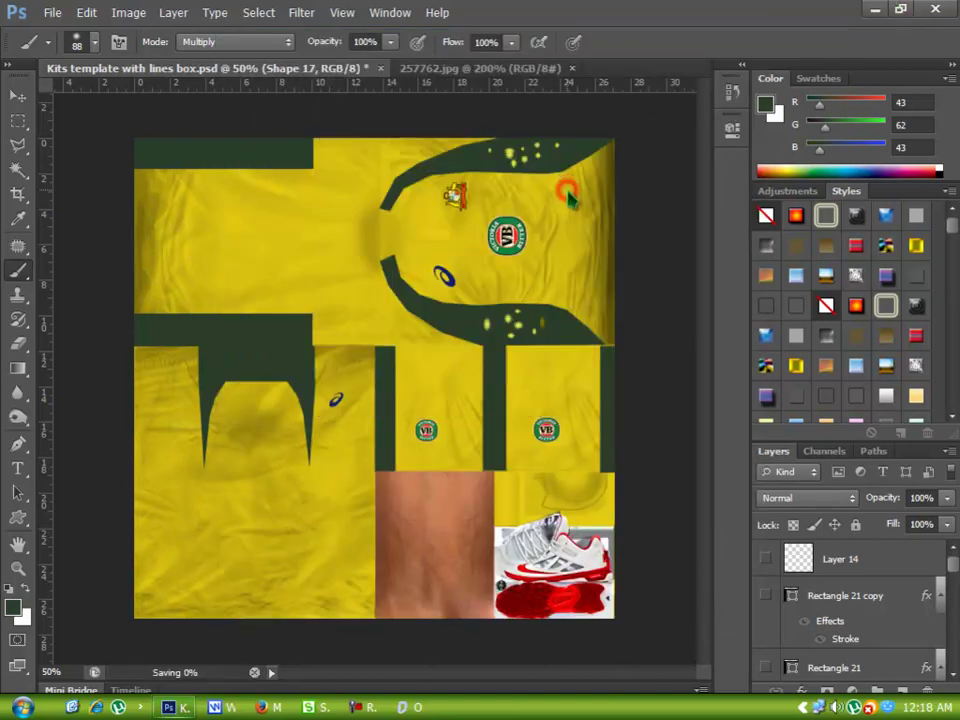
Step: Switch to OEdit and load the updated Kits template with lines box bitmap as the model's first texture
{"action": "left_click", "coordinate": [869, 8]}
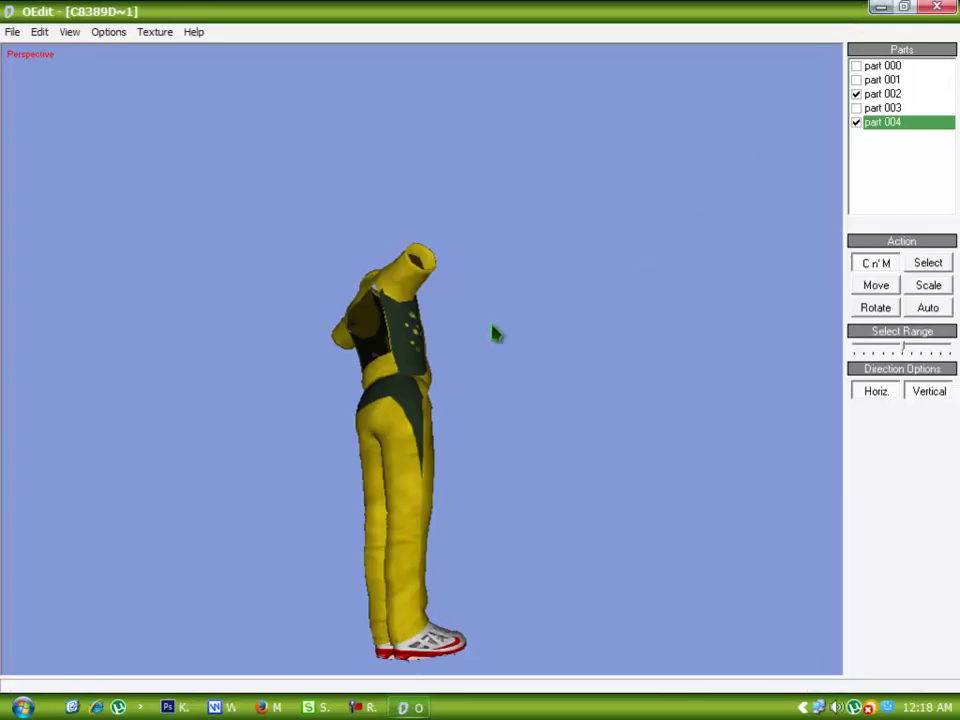
{"action": "left_click_drag", "start_coordinate": [497, 333], "coordinate": [417, 405]}
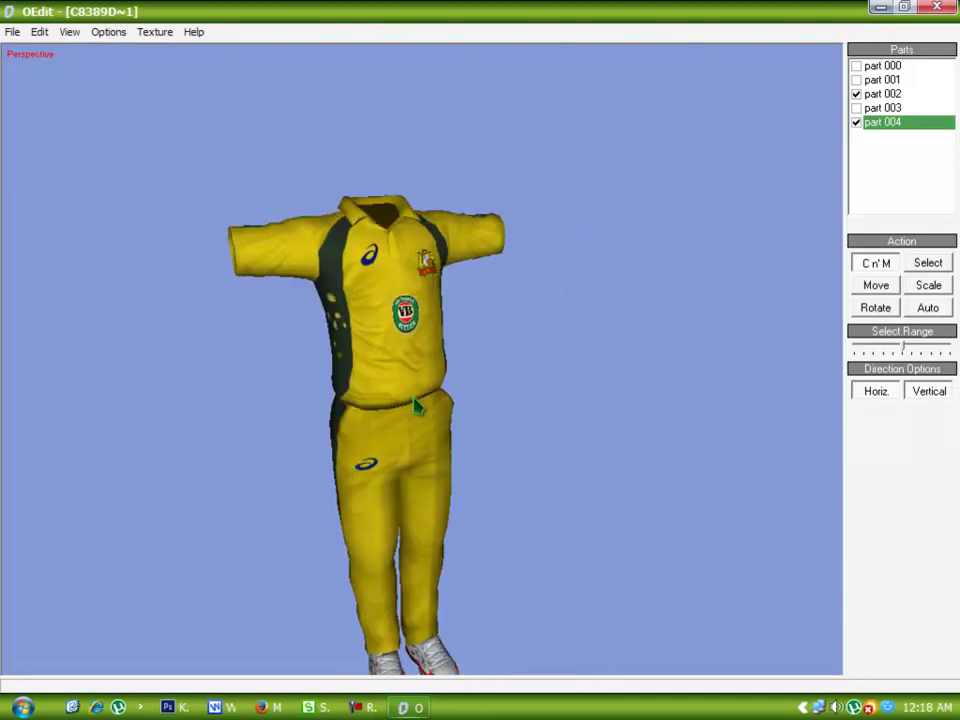
{"action": "left_click", "coordinate": [161, 32]}
{"action": "left_click", "coordinate": [162, 53]}
{"action": "left_click", "coordinate": [326, 484]}
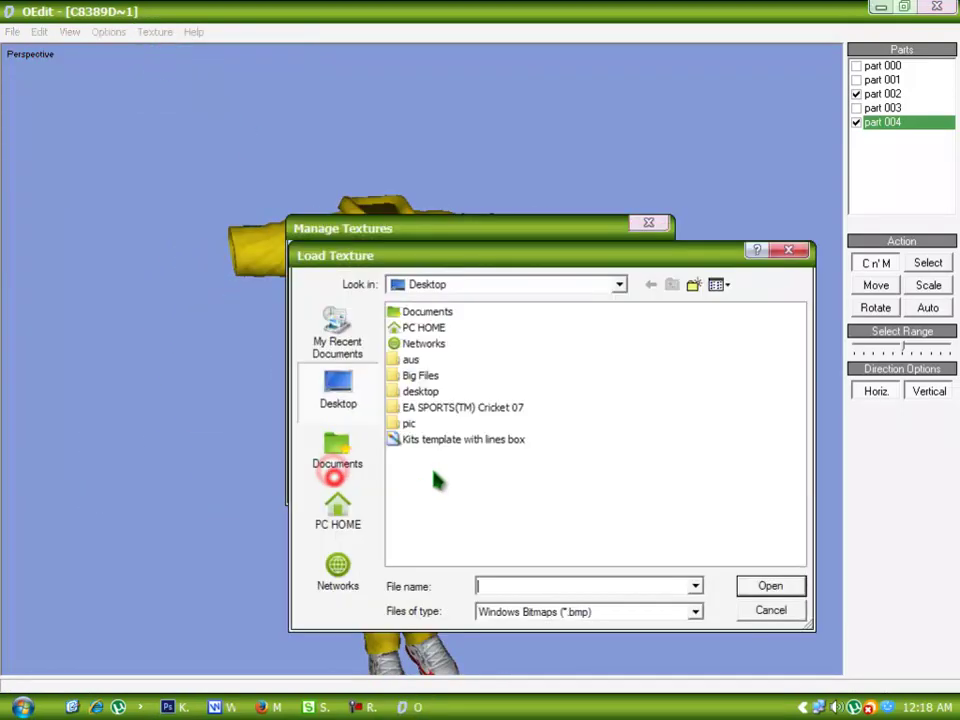
{"action": "left_click", "coordinate": [421, 440]}
{"action": "left_click", "coordinate": [770, 586]}
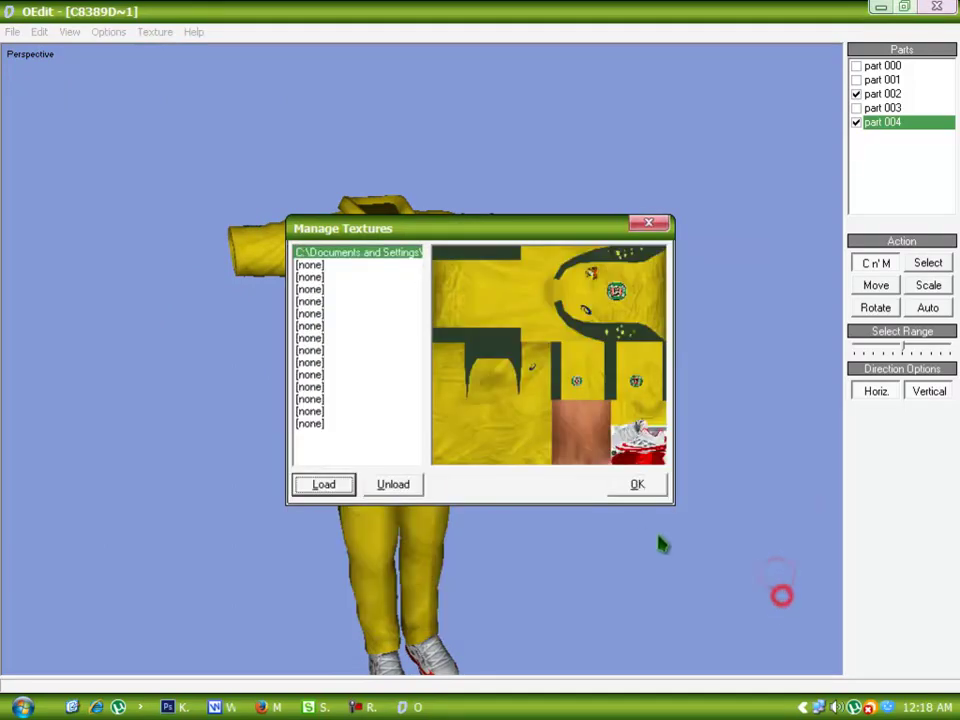
{"action": "left_click", "coordinate": [634, 485]}
Step: Compare the sleeves and side panels on the model with the player's shirt in the 257762.jpg reference photo in Photoshop
{"action": "left_click_drag", "start_coordinate": [387, 380], "coordinate": [455, 287]}
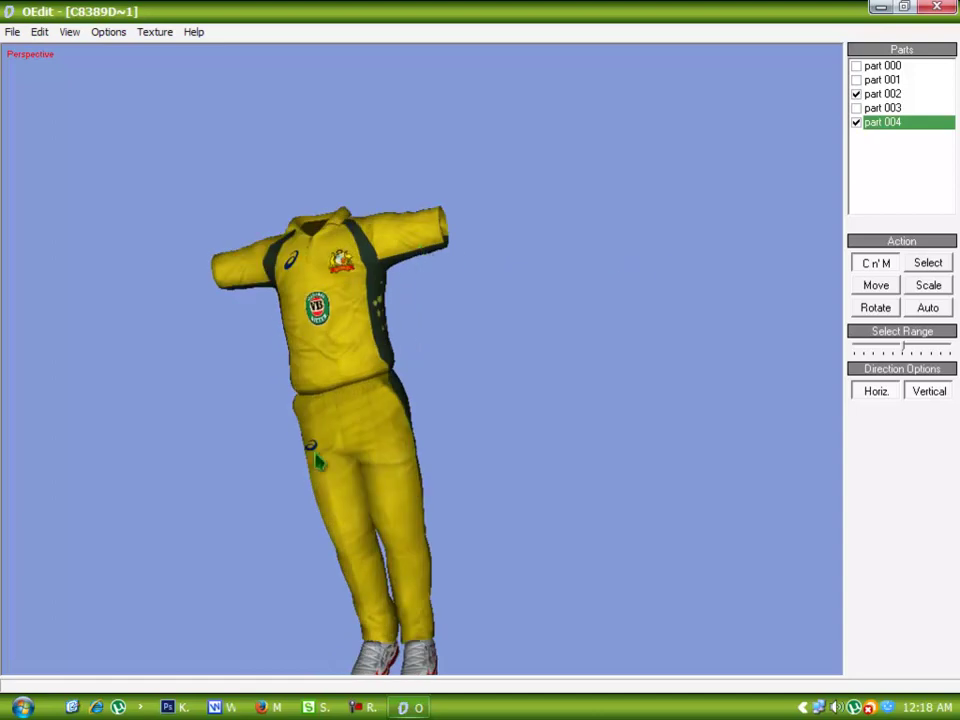
{"action": "left_click", "coordinate": [180, 708]}
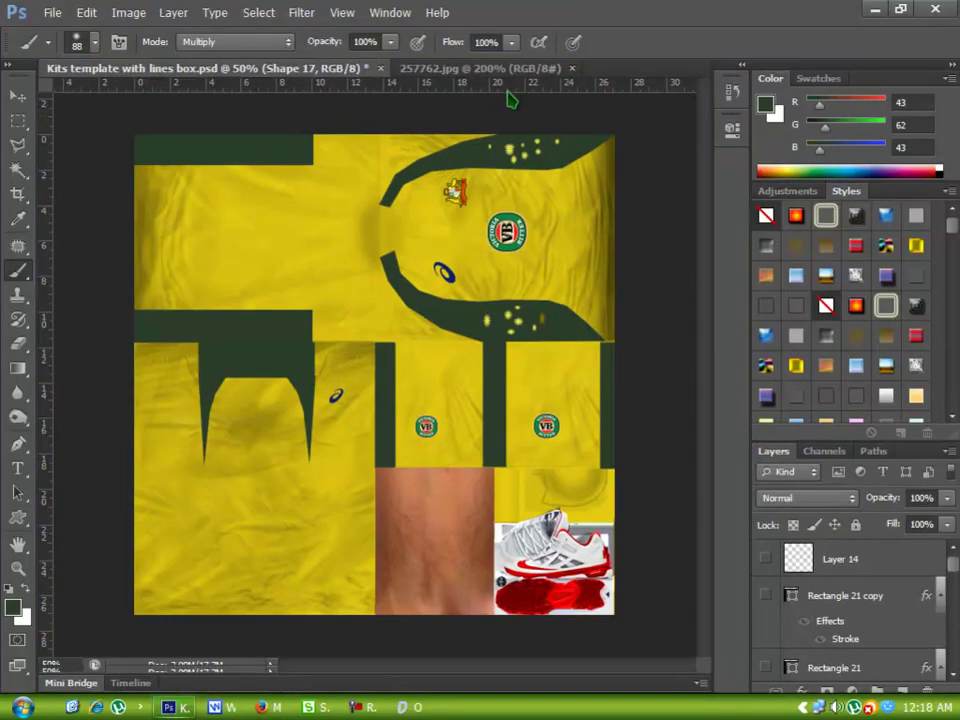
{"action": "left_click", "coordinate": [508, 70]}
{"action": "scroll", "coordinate": [525, 418], "scroll_direction": "up", "scroll_amount": 5}
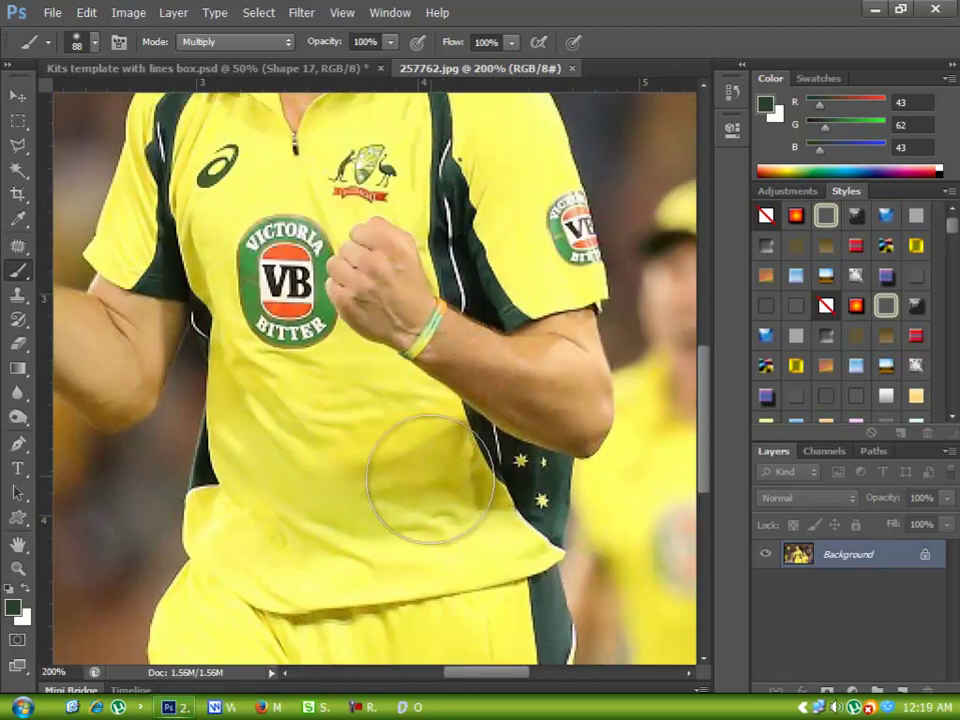
{"action": "scroll", "coordinate": [435, 500], "scroll_direction": "up", "scroll_amount": 6}
{"action": "scroll", "coordinate": [514, 354], "scroll_direction": "up", "scroll_amount": 5}
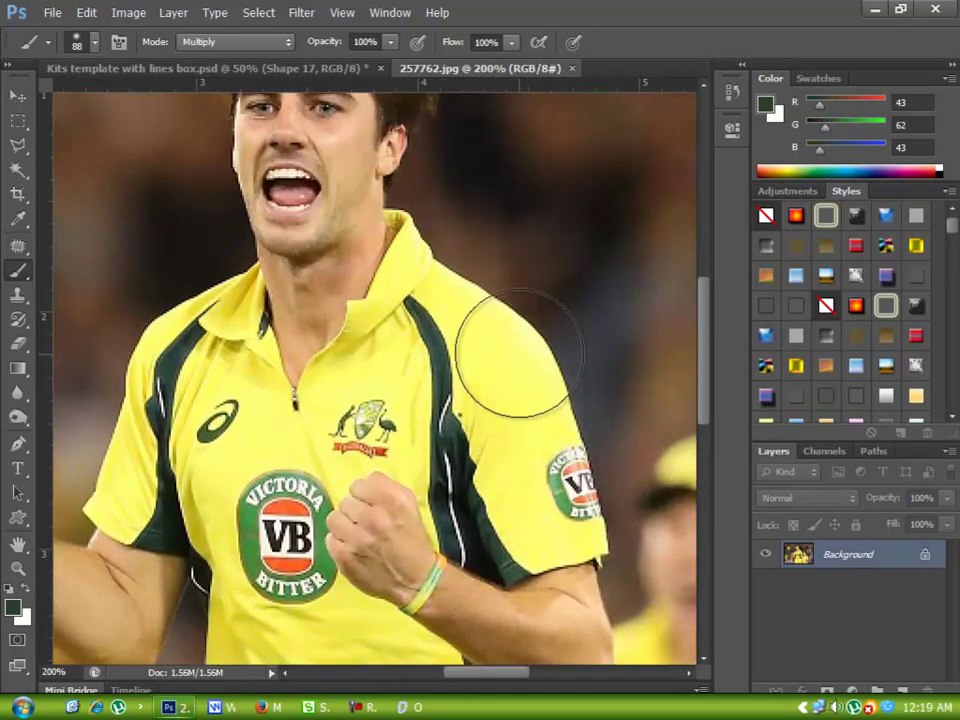
{"action": "left_click", "coordinate": [876, 9]}
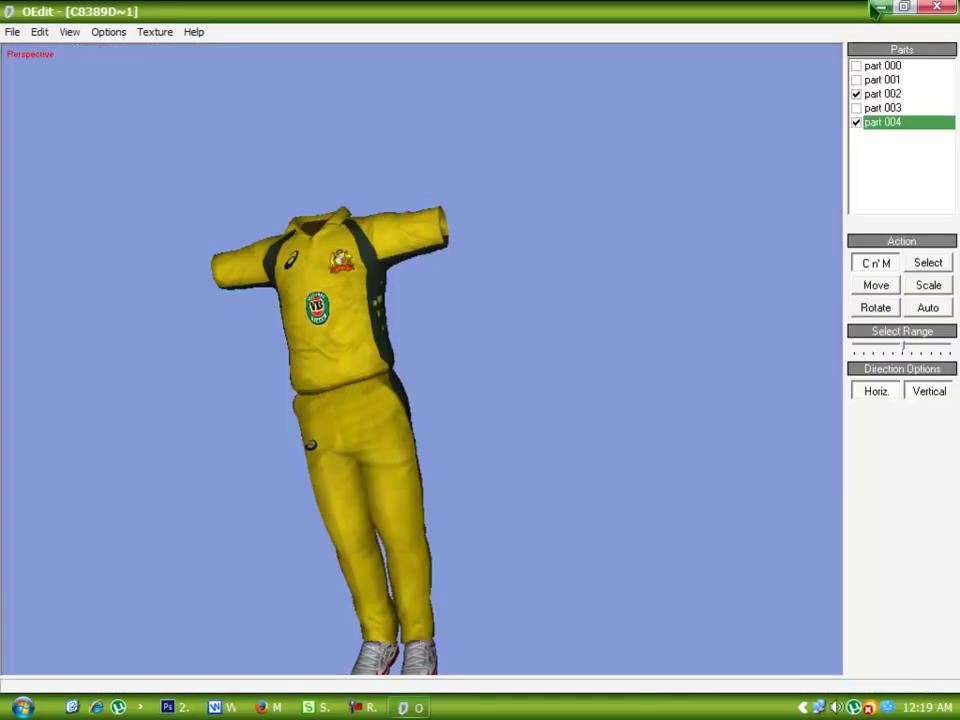
{"action": "mouse_move", "coordinate": [317, 328]}
{"action": "left_mouse_down"}
{"action": "mouse_move", "coordinate": [508, 287]}
{"action": "mouse_move", "coordinate": [317, 304]}
{"action": "left_mouse_up"}
{"action": "scroll", "coordinate": [392, 381], "scroll_direction": "down", "scroll_amount": 3}
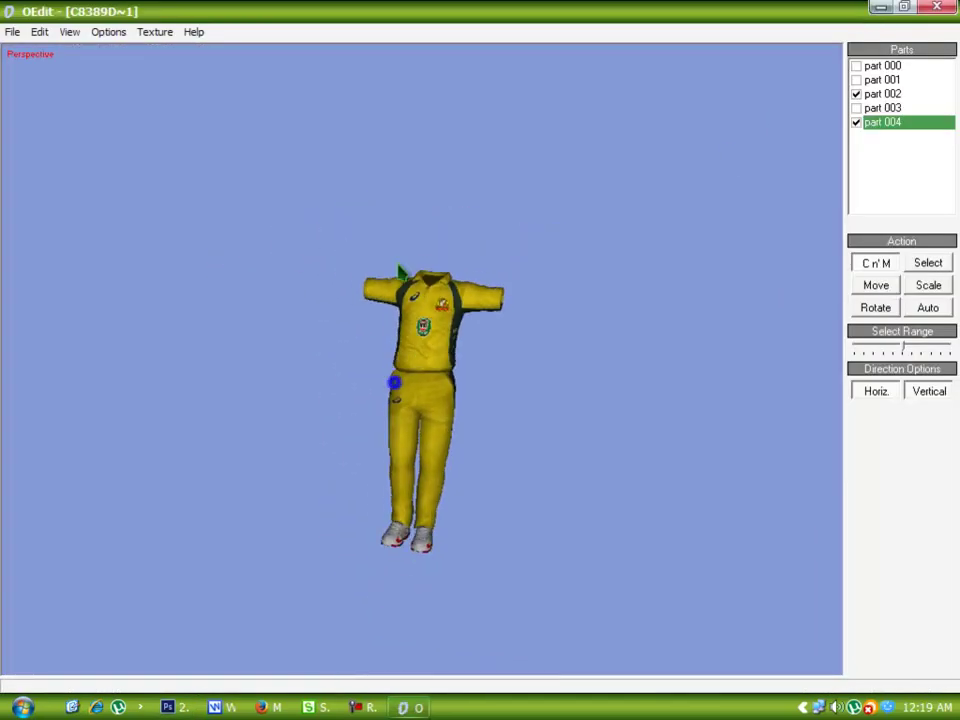
{"action": "left_click_drag", "start_coordinate": [422, 285], "coordinate": [870, 274]}
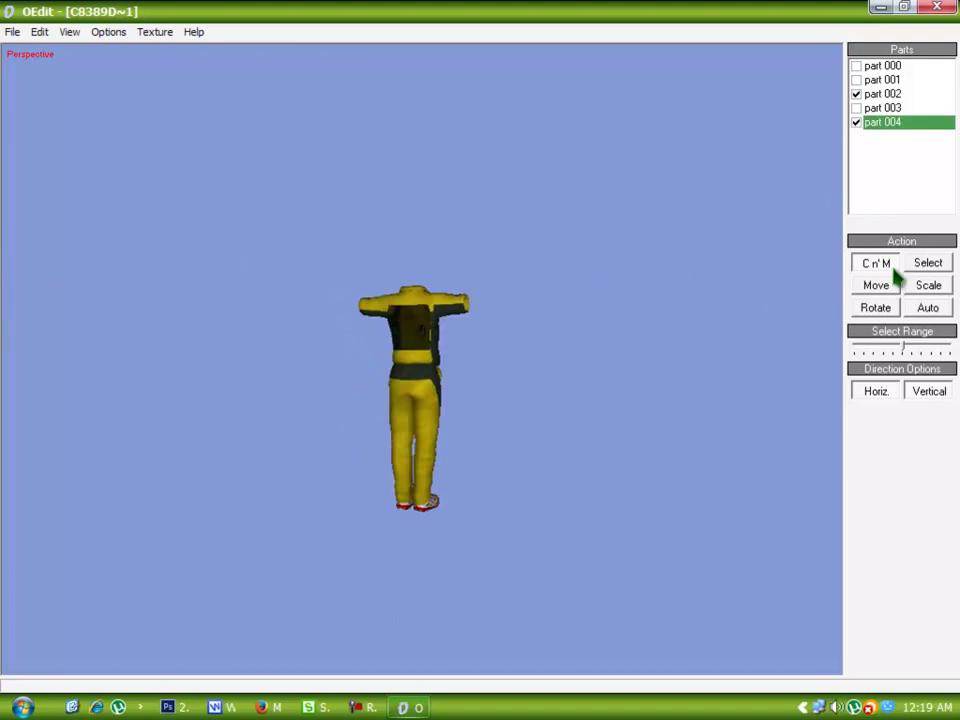
Step: Close OEdit and move the Kits template with lines box bitmap icon to an empty area of the desktop
{"action": "key", "text": "alt+F4"}
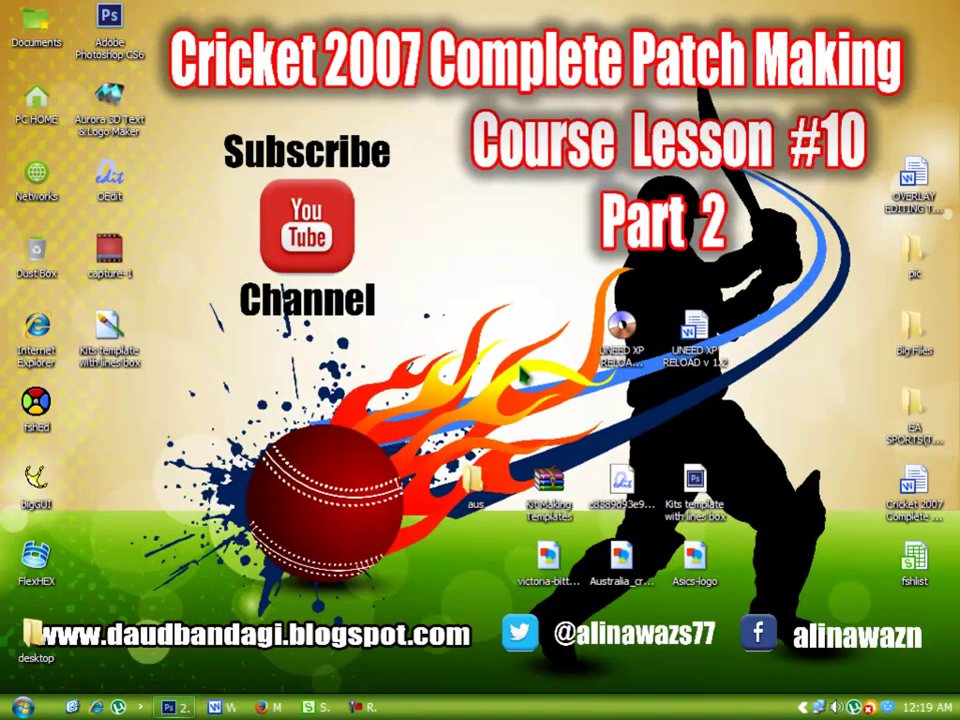
{"action": "left_click_drag", "start_coordinate": [109, 330], "coordinate": [522, 393]}
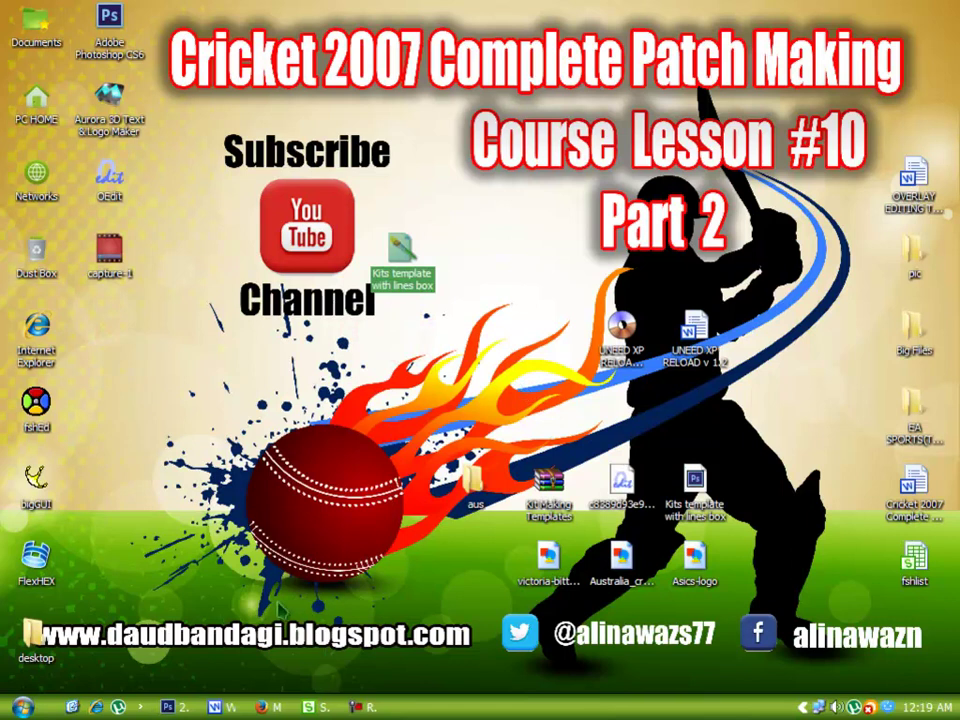
Step: Open the Kit Making Templates archive in WinRAR and extract the Hat Template and Helmet Template images to the desktop
{"action": "left_click", "coordinate": [562, 490]}
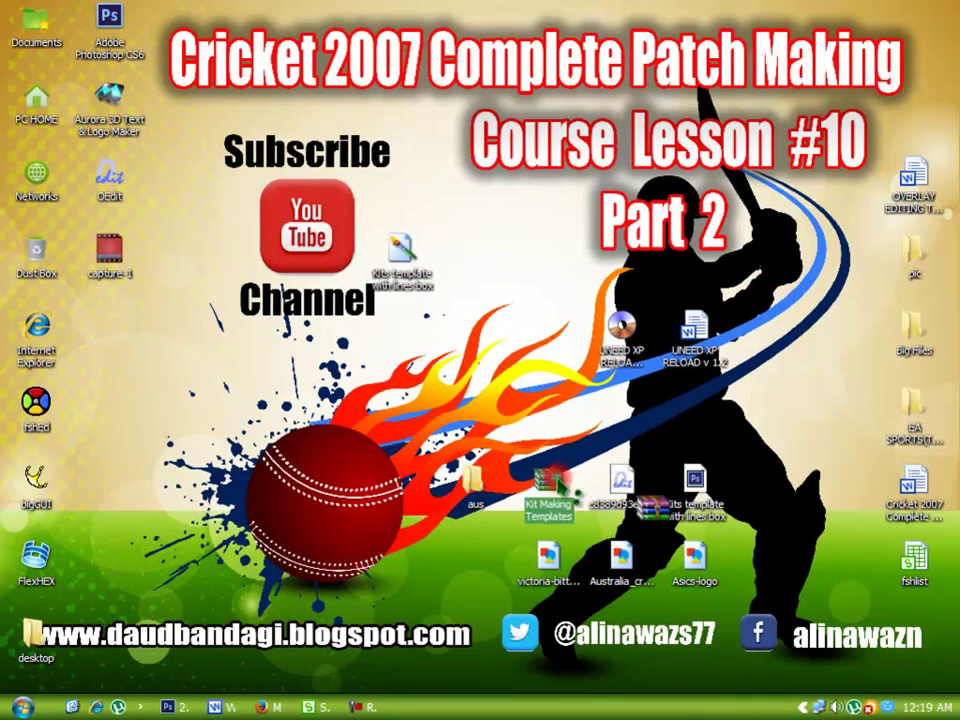
{"action": "left_click_drag", "start_coordinate": [539, 505], "coordinate": [560, 515]}
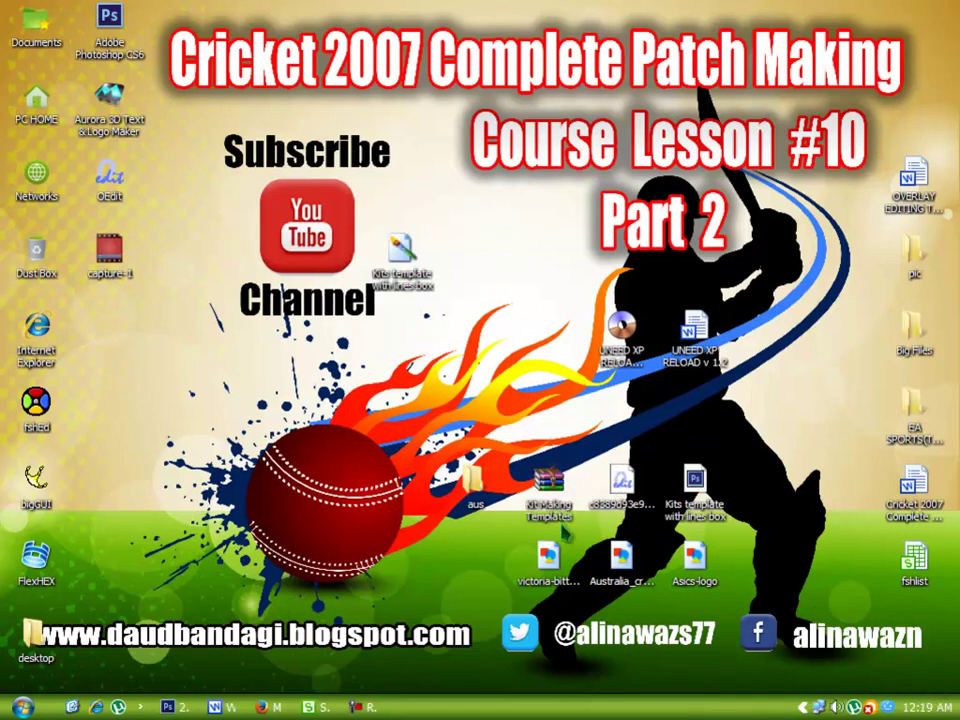
{"action": "double_click", "coordinate": [562, 525]}
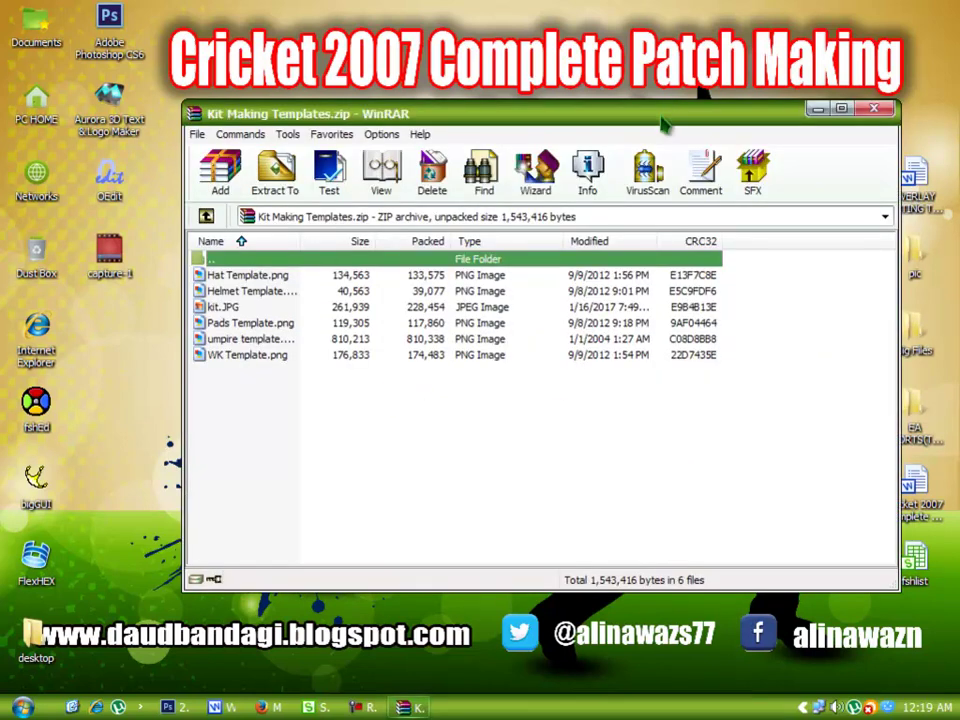
{"action": "mouse_move", "coordinate": [663, 119]}
{"action": "left_mouse_down"}
{"action": "mouse_move", "coordinate": [660, 109]}
{"action": "mouse_move", "coordinate": [525, 127]}
{"action": "mouse_move", "coordinate": [651, 107]}
{"action": "left_mouse_up"}
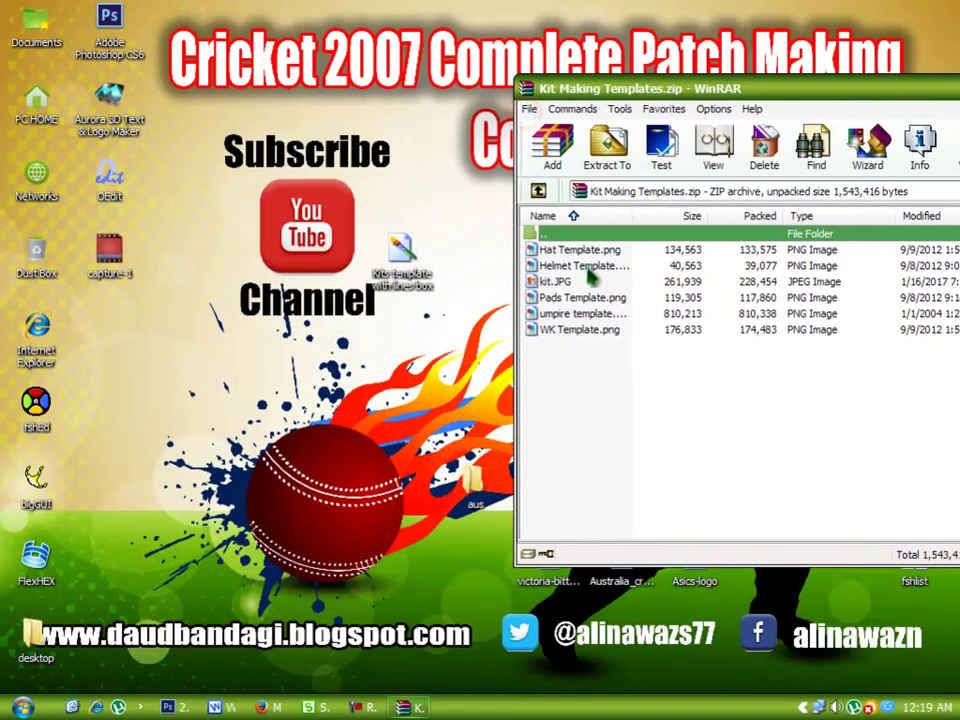
{"action": "left_click_drag", "start_coordinate": [587, 255], "coordinate": [257, 407]}
{"action": "left_click_drag", "start_coordinate": [562, 266], "coordinate": [562, 276]}
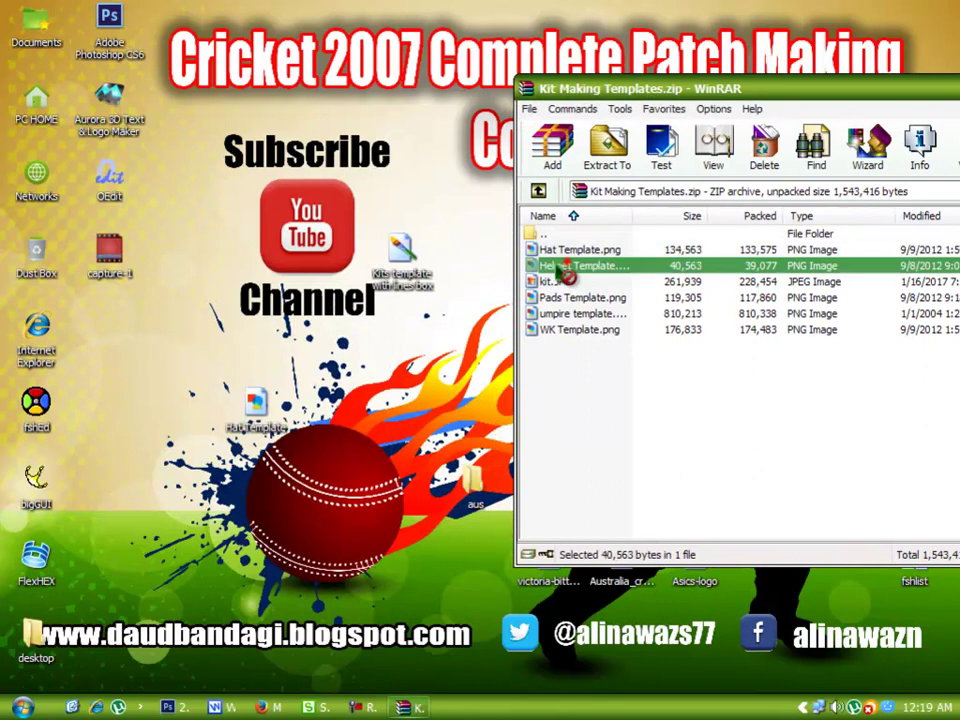
{"action": "left_click_drag", "start_coordinate": [331, 425], "coordinate": [331, 426]}
Step: Extract the Pads Template and WK Template images from the archive to the desktop and close the archive
{"action": "left_click_drag", "start_coordinate": [583, 300], "coordinate": [581, 311]}
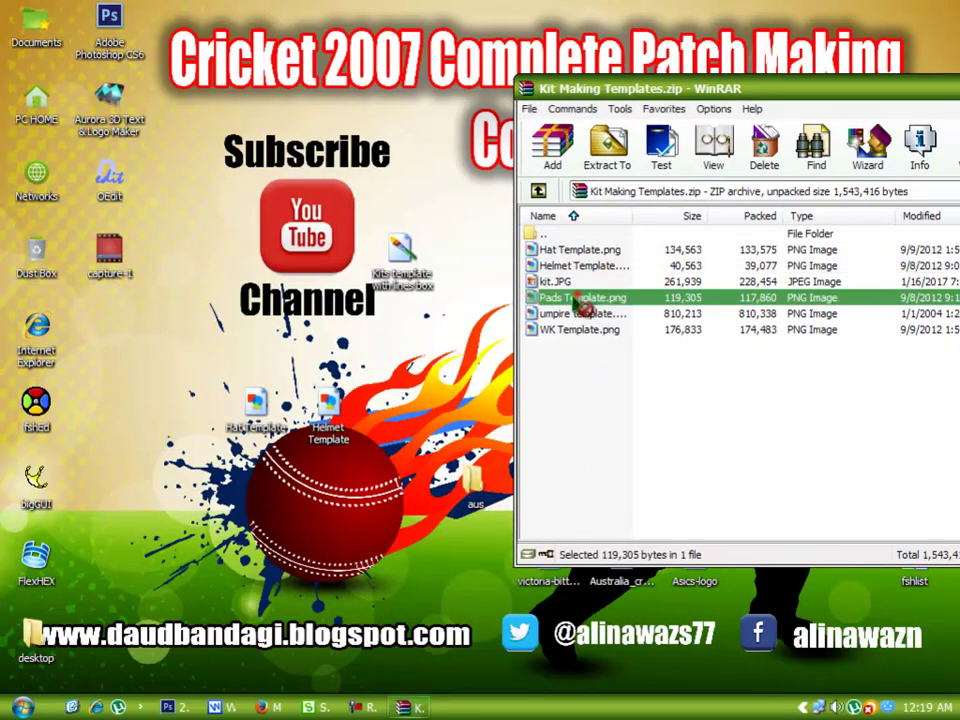
{"action": "left_click_drag", "start_coordinate": [228, 440], "coordinate": [220, 425]}
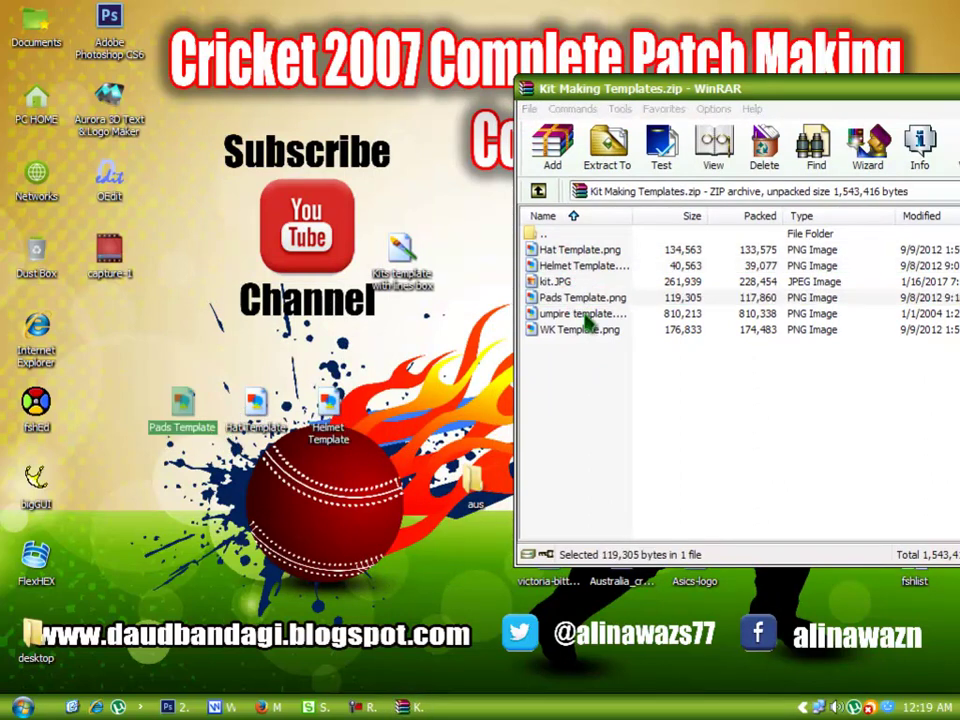
{"action": "left_click_drag", "start_coordinate": [578, 334], "coordinate": [322, 479]}
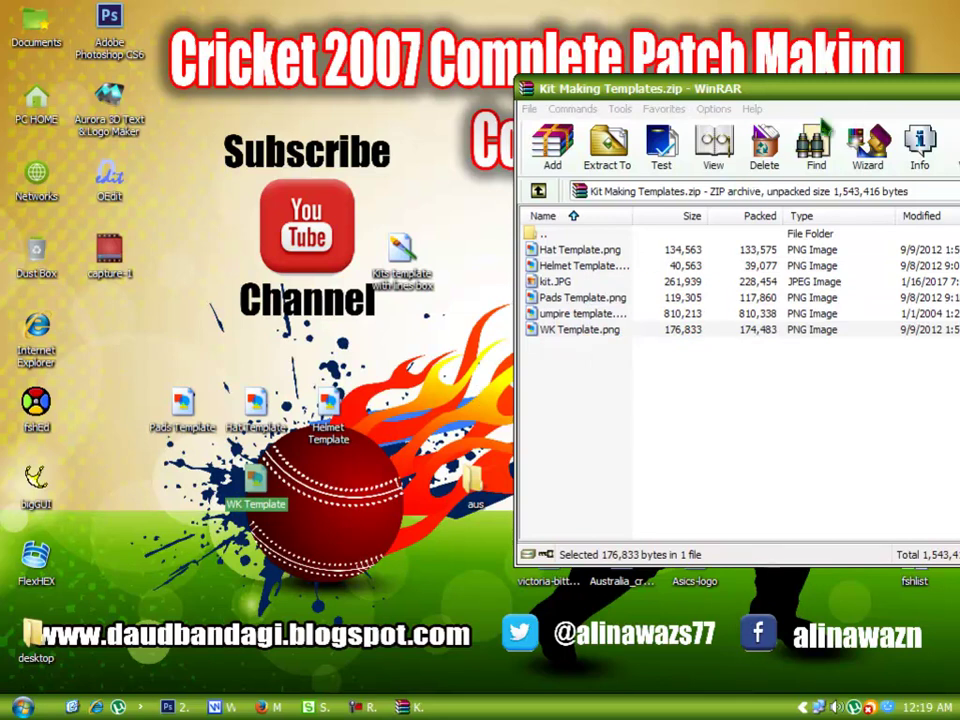
{"action": "left_click_drag", "start_coordinate": [620, 92], "coordinate": [266, 94]}
{"action": "left_click", "coordinate": [855, 90]}
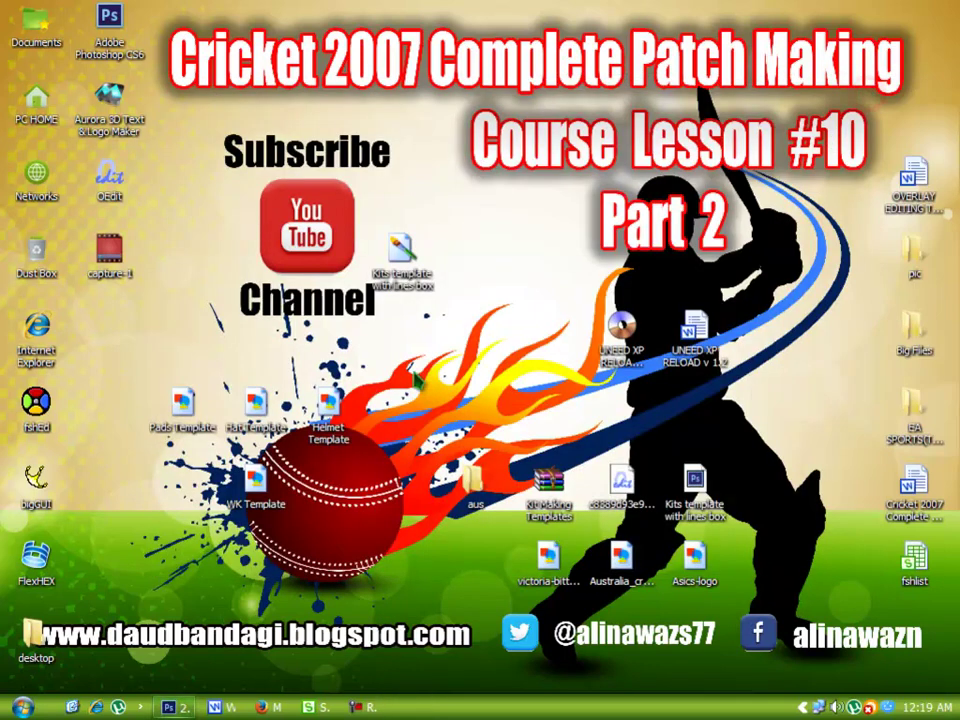
Step: Switch to Photoshop, close the Kits template with lines box.psd document, and return to the desktop
{"action": "left_click", "coordinate": [175, 707]}
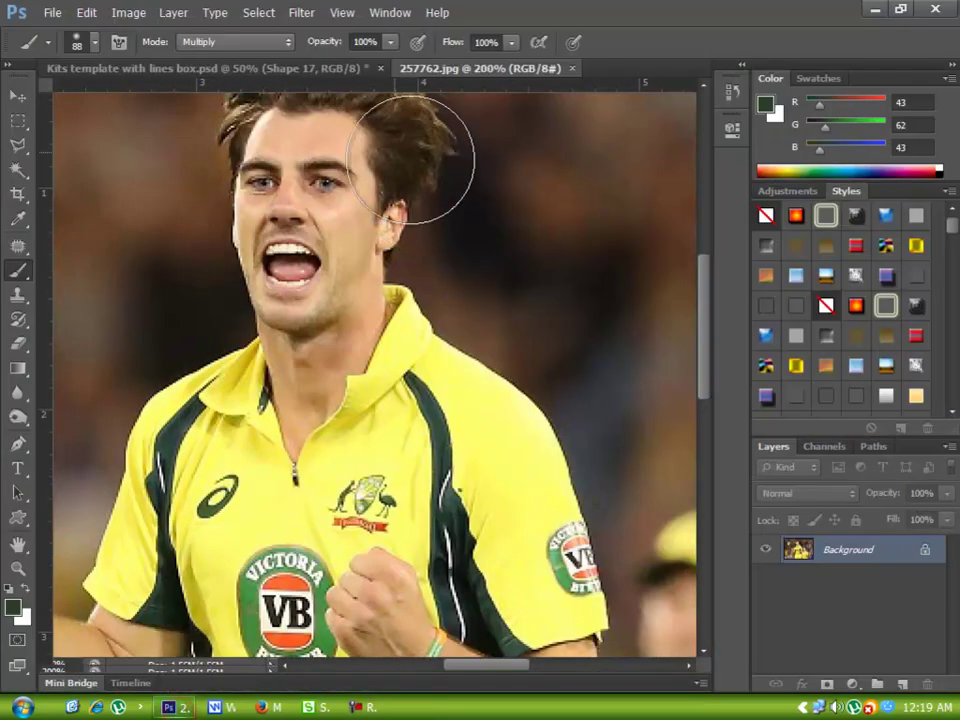
{"action": "left_click", "coordinate": [330, 68]}
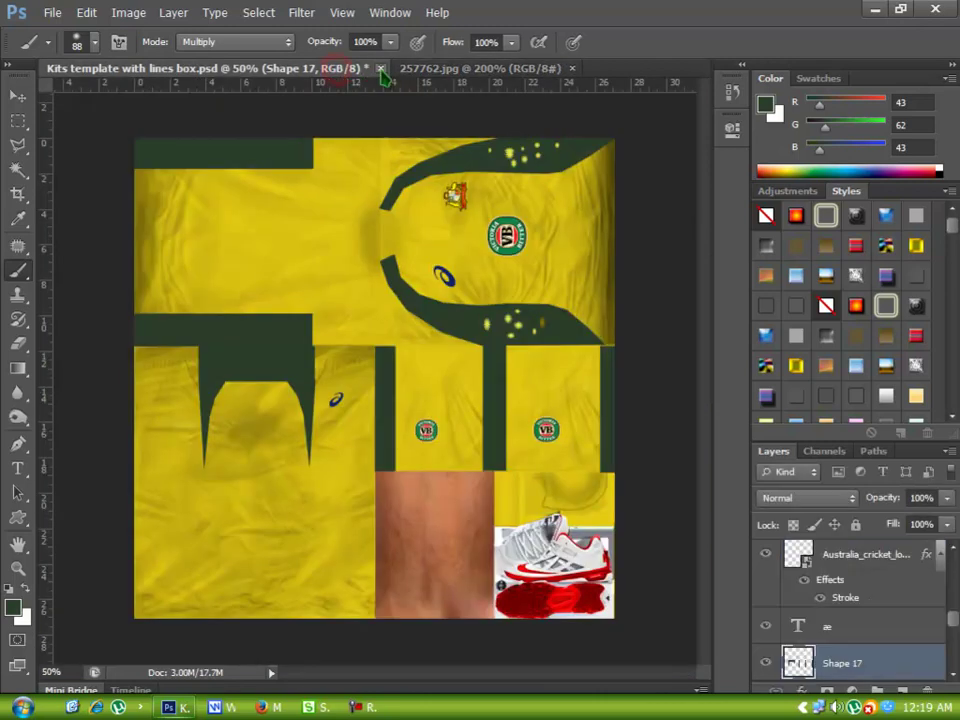
{"action": "left_click", "coordinate": [380, 68]}
{"action": "left_click", "coordinate": [494, 280]}
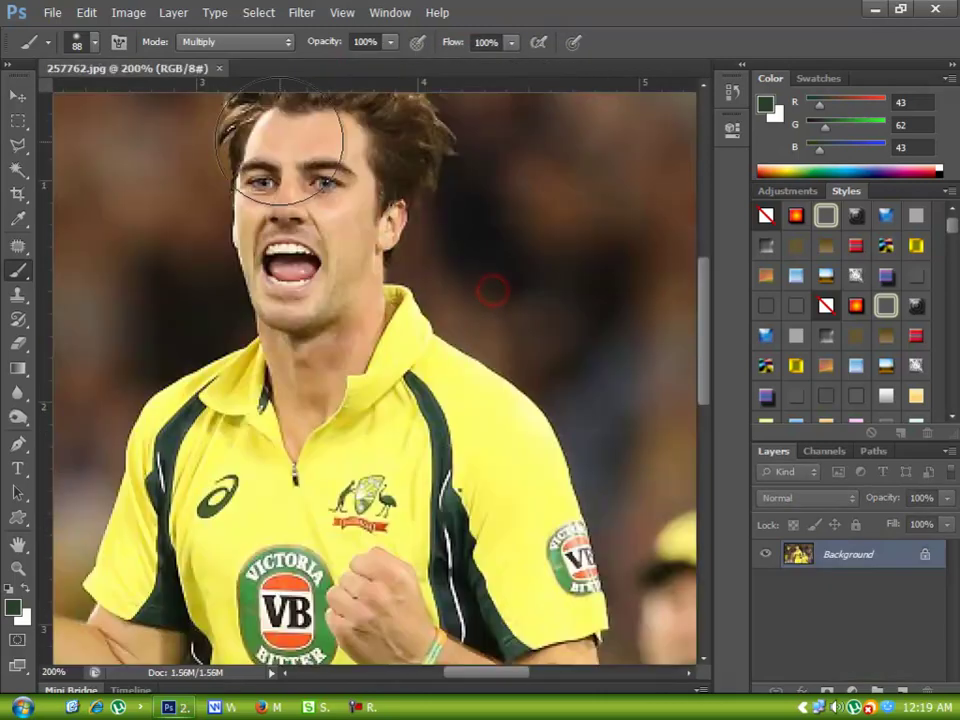
{"action": "left_click", "coordinate": [872, 12]}
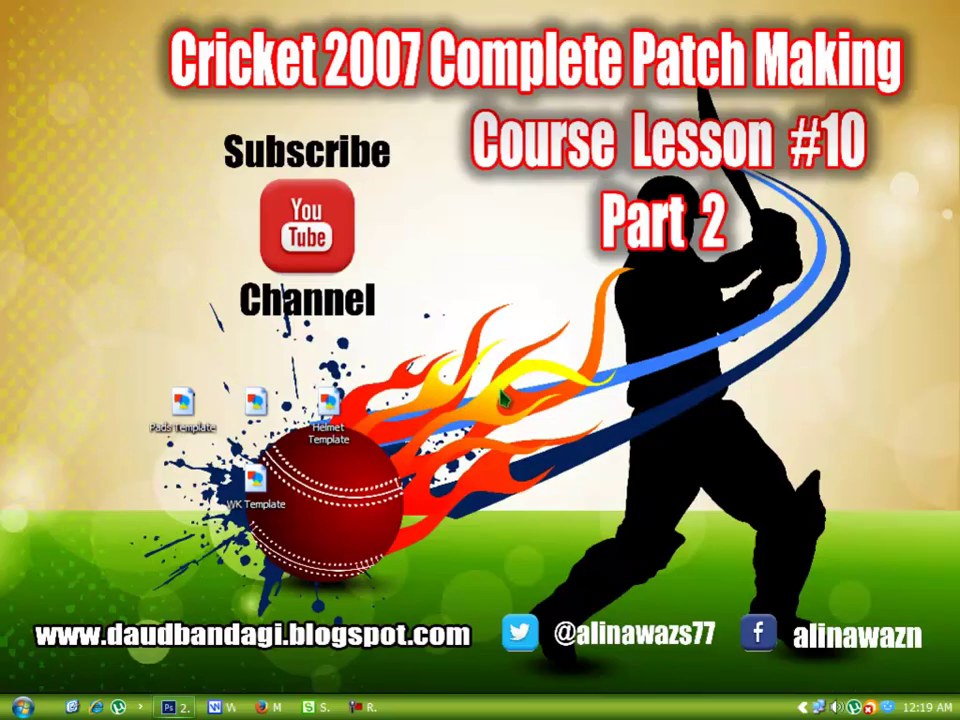
Step: Open the Pads Template image from the desktop in Photoshop and select the large pad area with a rectangular marquee
{"action": "left_click_drag", "start_coordinate": [184, 406], "coordinate": [453, 72]}
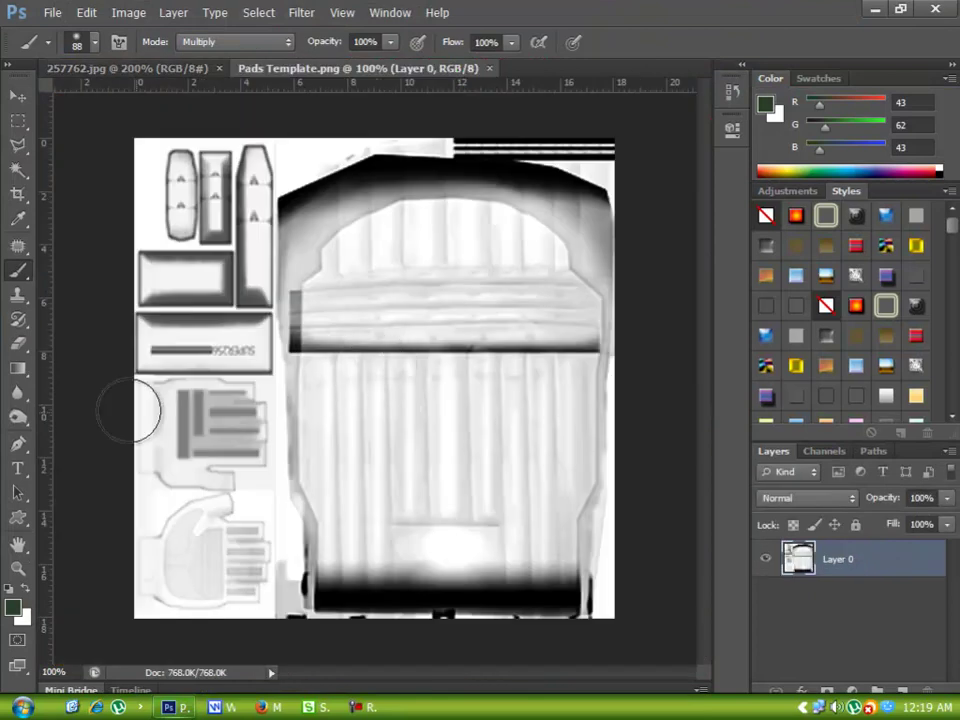
{"action": "left_click", "coordinate": [16, 118]}
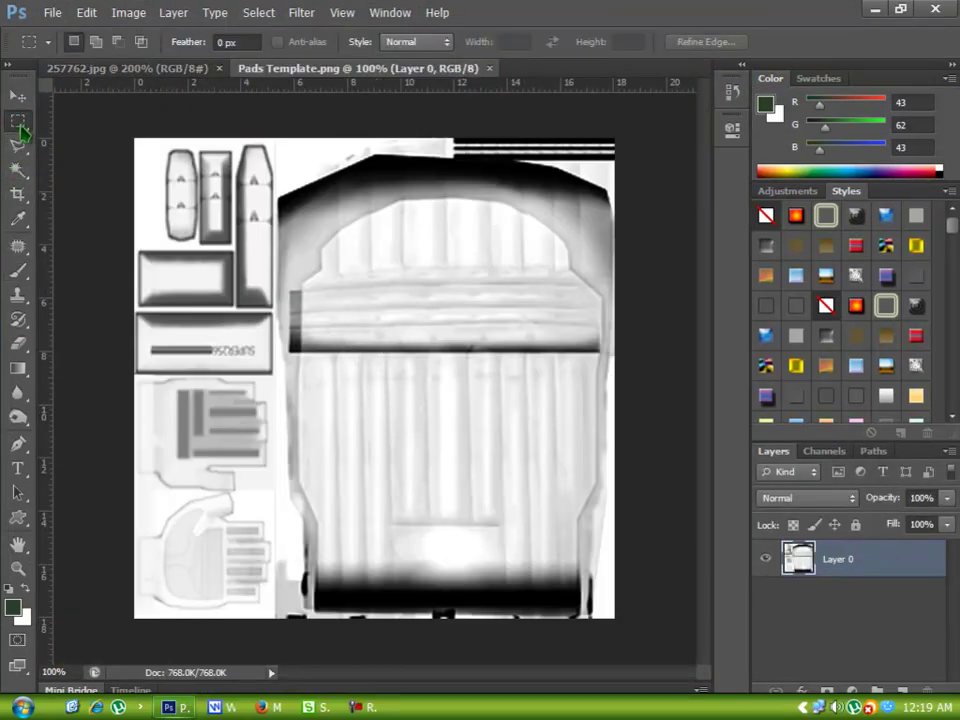
{"action": "left_click_drag", "start_coordinate": [631, 629], "coordinate": [276, 120]}
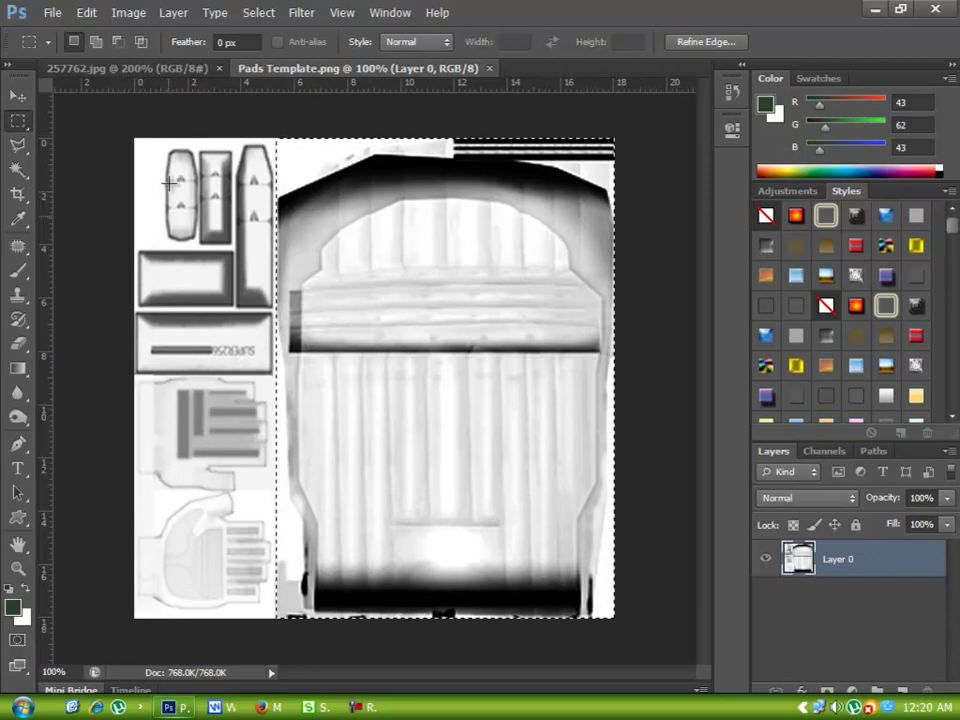
Step: Sample the yellow of the player's shirt in 257762.jpg as the foreground colour and activate the Brush tool
{"action": "left_click", "coordinate": [18, 271]}
{"action": "left_click", "coordinate": [160, 68]}
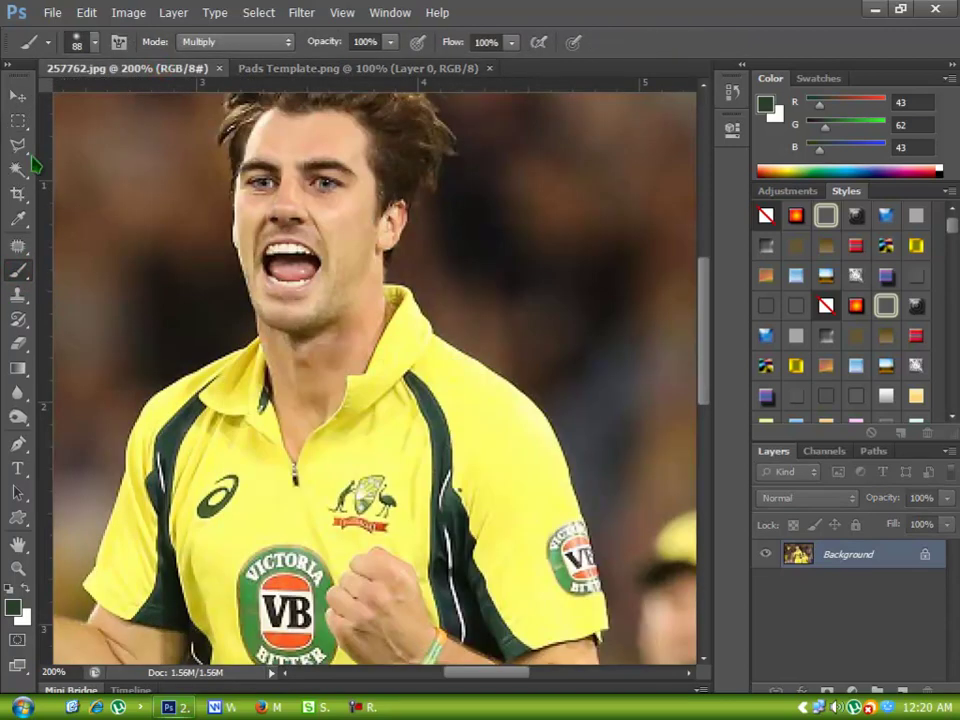
{"action": "left_click", "coordinate": [18, 220]}
{"action": "left_click", "coordinate": [251, 454]}
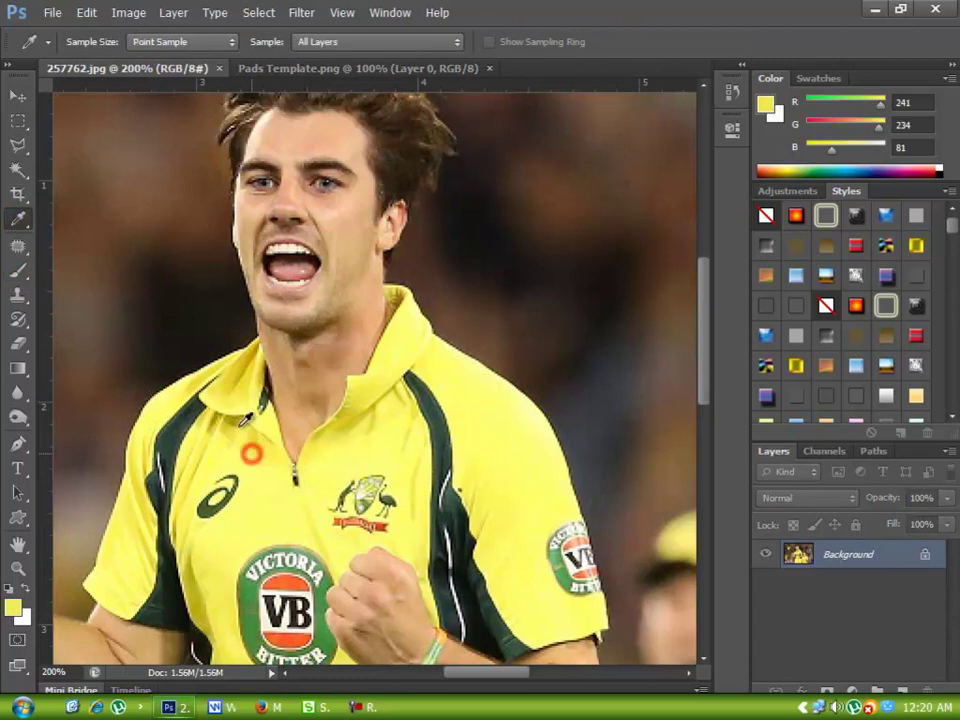
{"action": "left_click", "coordinate": [18, 271]}
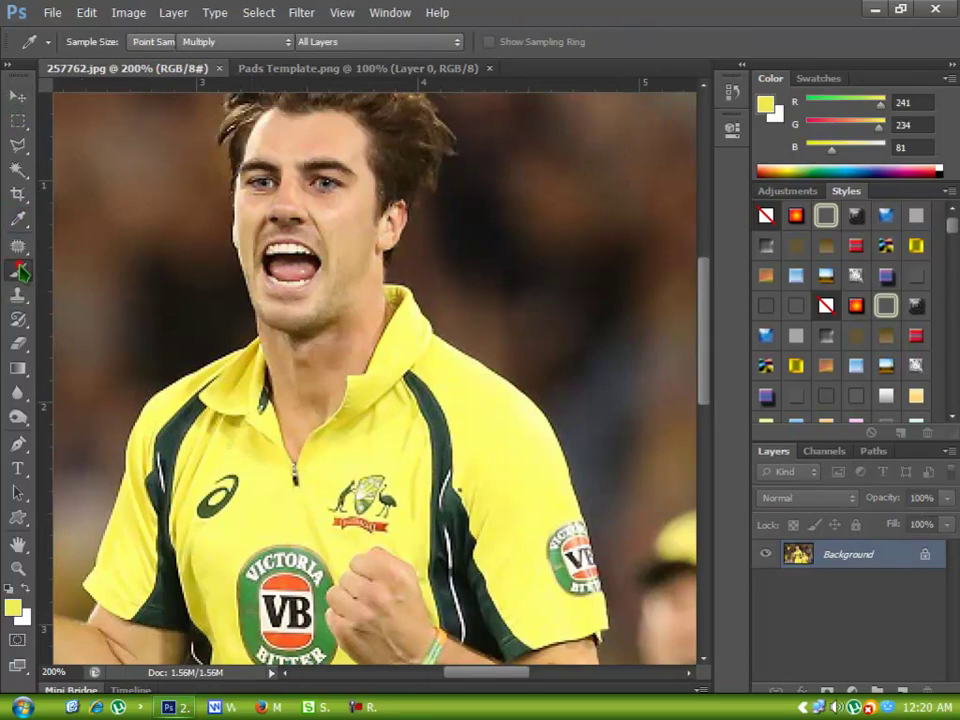
Step: Paint the selected pad area of Pads Template.png with the sampled yellow using the Multiply brush, and deselect it
{"action": "left_click", "coordinate": [308, 67]}
{"action": "mouse_move", "coordinate": [300, 150]}
{"action": "left_mouse_down"}
{"action": "mouse_move", "coordinate": [431, 163]}
{"action": "mouse_move", "coordinate": [467, 272]}
{"action": "mouse_move", "coordinate": [189, 343]}
{"action": "mouse_move", "coordinate": [521, 305]}
{"action": "mouse_move", "coordinate": [508, 514]}
{"action": "mouse_move", "coordinate": [478, 413]}
{"action": "mouse_move", "coordinate": [497, 579]}
{"action": "mouse_move", "coordinate": [515, 505]}
{"action": "mouse_move", "coordinate": [280, 500]}
{"action": "mouse_move", "coordinate": [476, 493]}
{"action": "mouse_move", "coordinate": [231, 589]}
{"action": "mouse_move", "coordinate": [440, 268]}
{"action": "mouse_move", "coordinate": [414, 229]}
{"action": "mouse_move", "coordinate": [407, 193]}
{"action": "left_mouse_up"}
{"action": "left_click", "coordinate": [343, 231]}
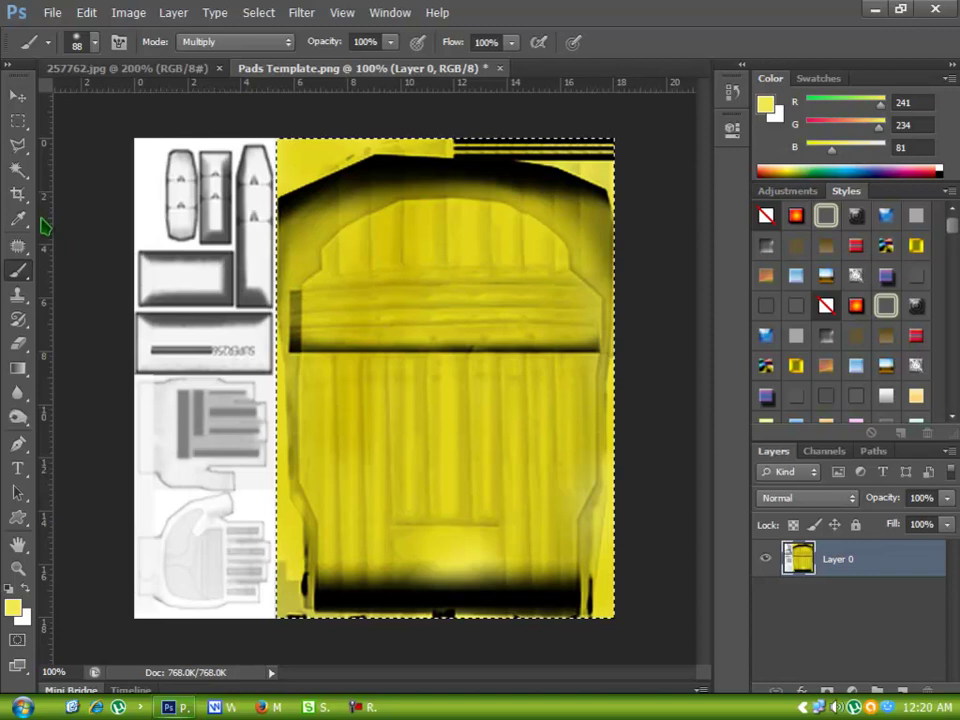
{"action": "key", "text": "ctrl+d"}
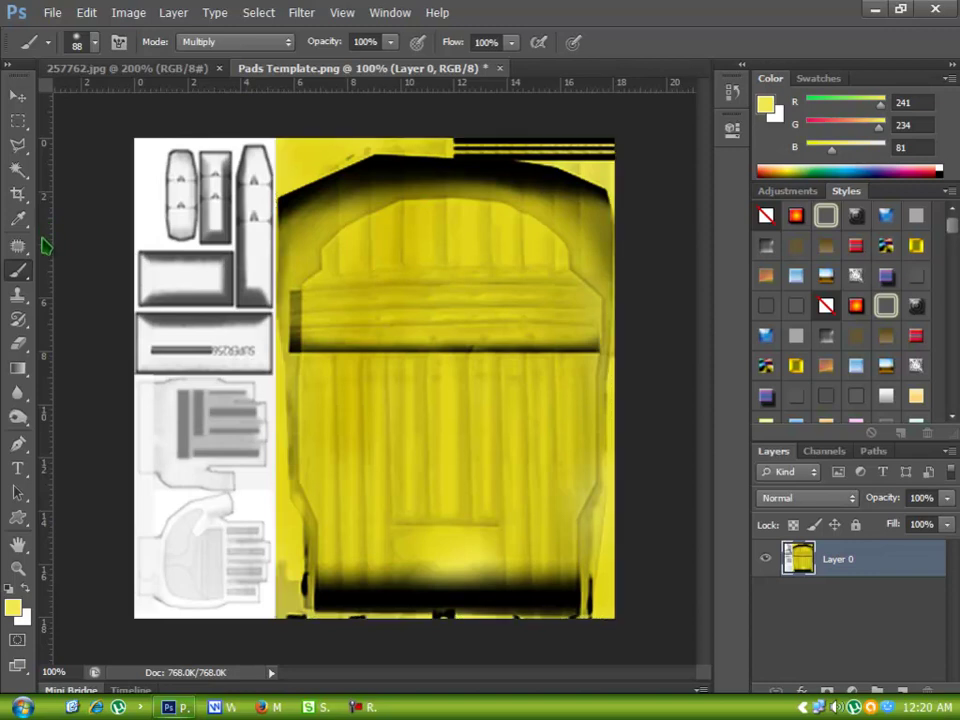
Step: Outline the tall strap beside the pad with the Polygonal Lasso, brush it green (RGB 21, 162, 74), and deselect it
{"action": "left_click", "coordinate": [17, 148]}
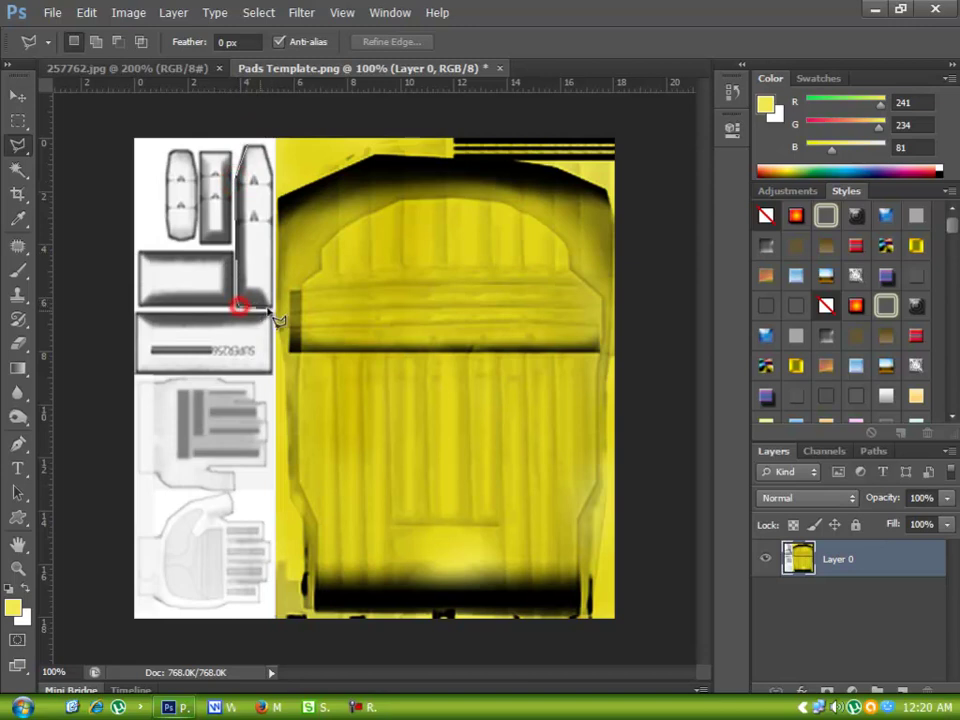
{"action": "left_click", "coordinate": [256, 147]}
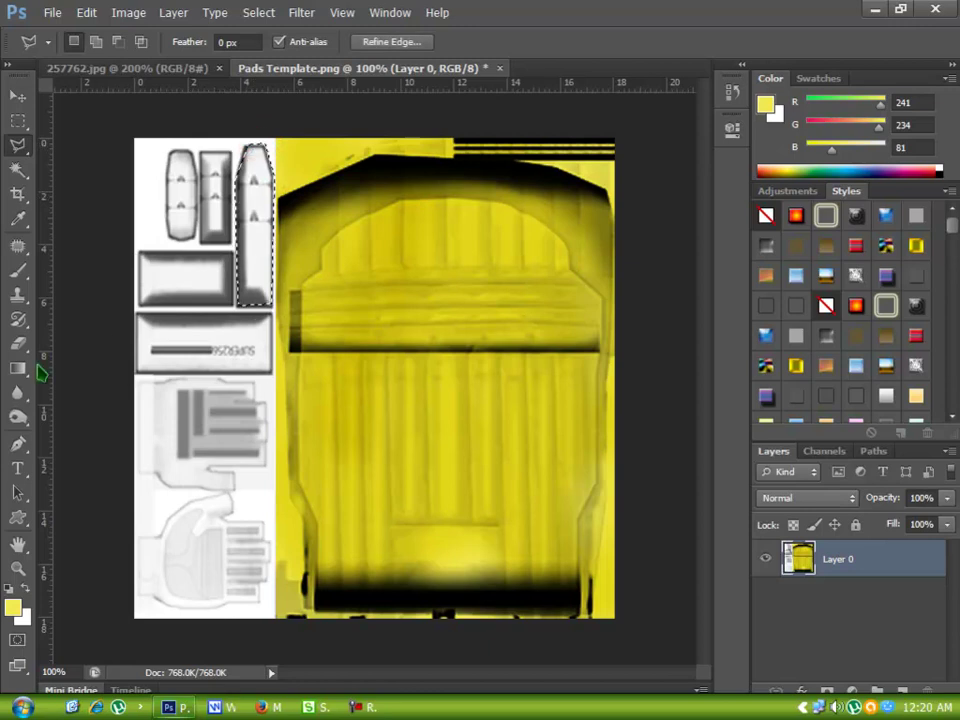
{"action": "left_click", "coordinate": [17, 271]}
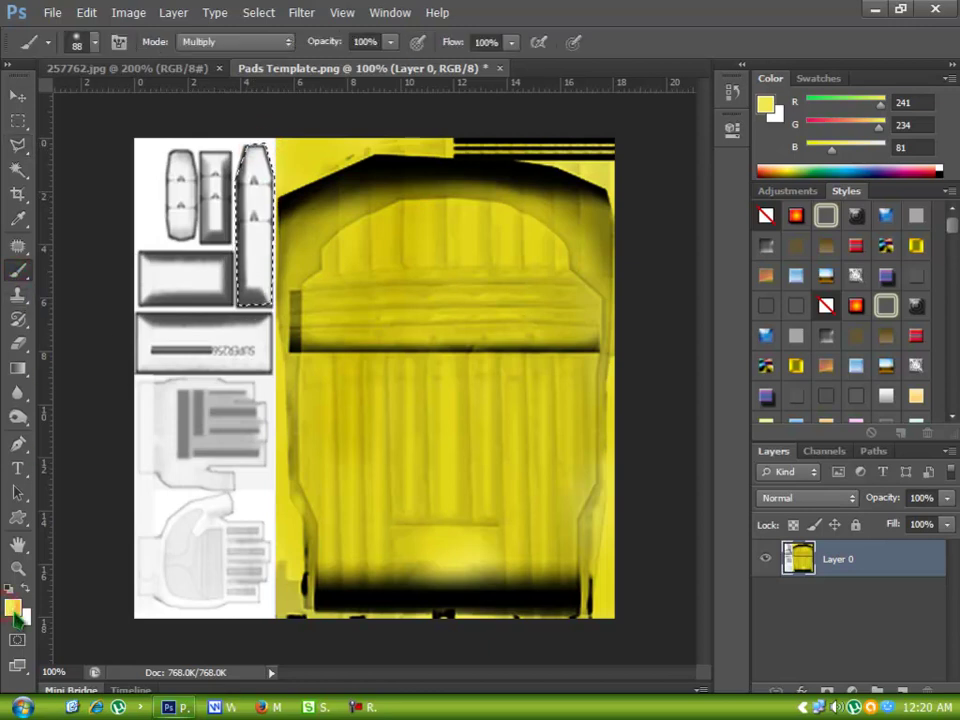
{"action": "left_click", "coordinate": [14, 608]}
{"action": "left_click", "coordinate": [486, 361]}
{"action": "left_click", "coordinate": [486, 313]}
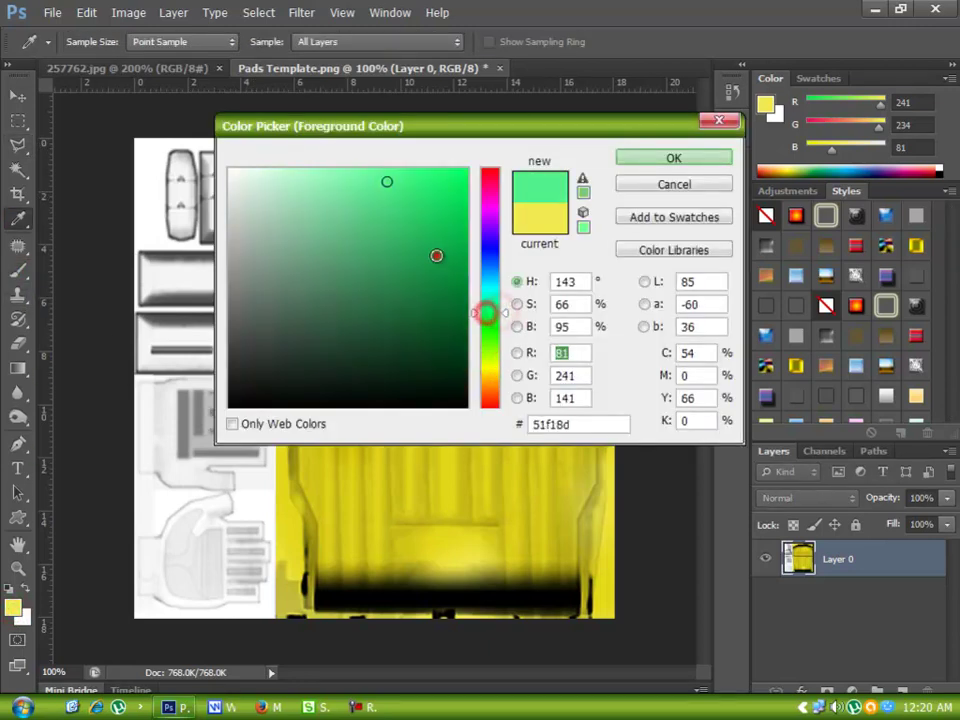
{"action": "left_click", "coordinate": [436, 255]}
{"action": "left_click", "coordinate": [647, 156]}
{"action": "mouse_move", "coordinate": [252, 160]}
{"action": "left_mouse_down"}
{"action": "mouse_move", "coordinate": [258, 297]}
{"action": "mouse_move", "coordinate": [255, 250]}
{"action": "left_mouse_up"}
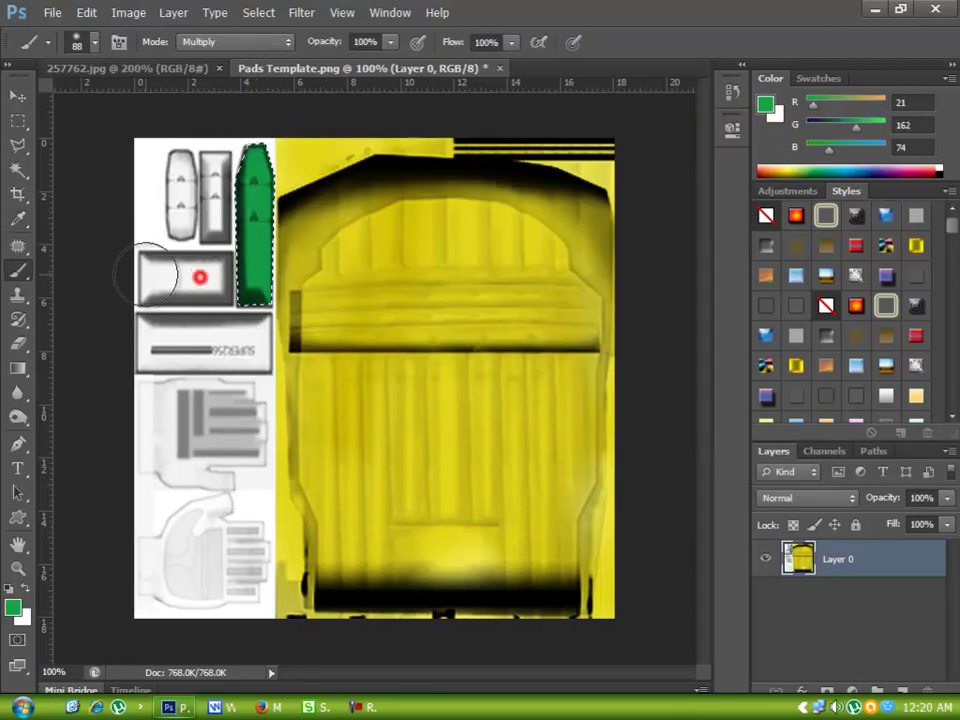
{"action": "key", "text": "ctrl+d"}
Step: Brush the same green over the SUPER256 strap block and both glove shapes below it
{"action": "mouse_move", "coordinate": [234, 350]}
{"action": "left_mouse_down"}
{"action": "mouse_move", "coordinate": [246, 343]}
{"action": "mouse_move", "coordinate": [200, 345]}
{"action": "left_mouse_up"}
{"action": "mouse_move", "coordinate": [231, 407]}
{"action": "left_mouse_down"}
{"action": "mouse_move", "coordinate": [242, 572]}
{"action": "mouse_move", "coordinate": [194, 575]}
{"action": "mouse_move", "coordinate": [148, 354]}
{"action": "mouse_move", "coordinate": [180, 556]}
{"action": "left_mouse_up"}
{"action": "mouse_move", "coordinate": [167, 430]}
{"action": "left_mouse_down"}
{"action": "mouse_move", "coordinate": [249, 517]}
{"action": "mouse_move", "coordinate": [243, 632]}
{"action": "left_mouse_up"}
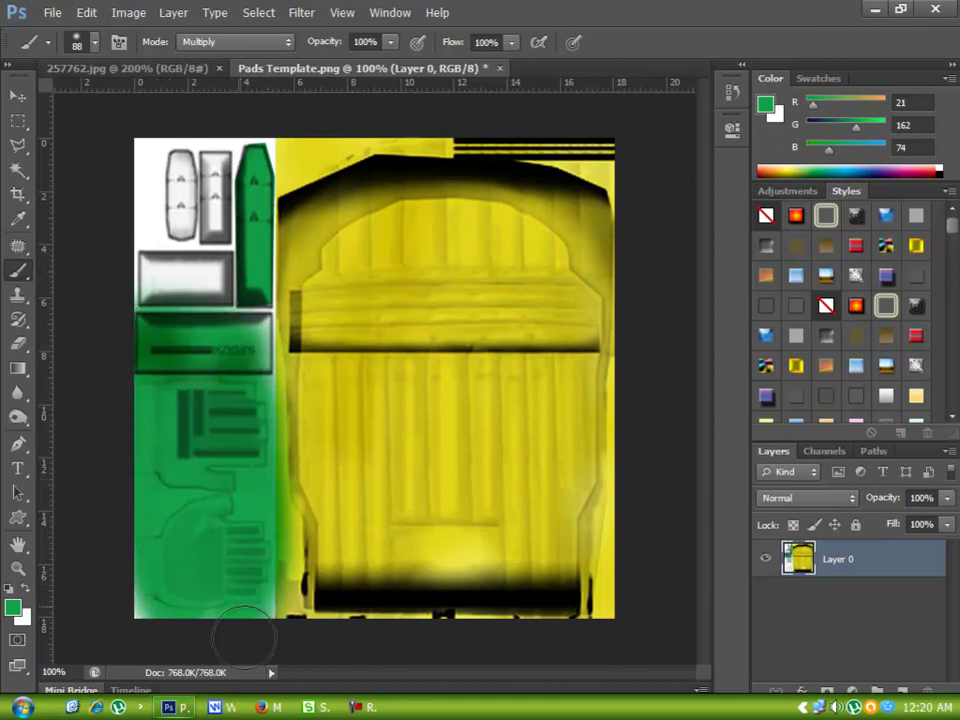
Step: Save the pads texture to the desktop as Pads Template.bmp and close the PNG document without saving its changes
{"action": "left_click", "coordinate": [56, 14]}
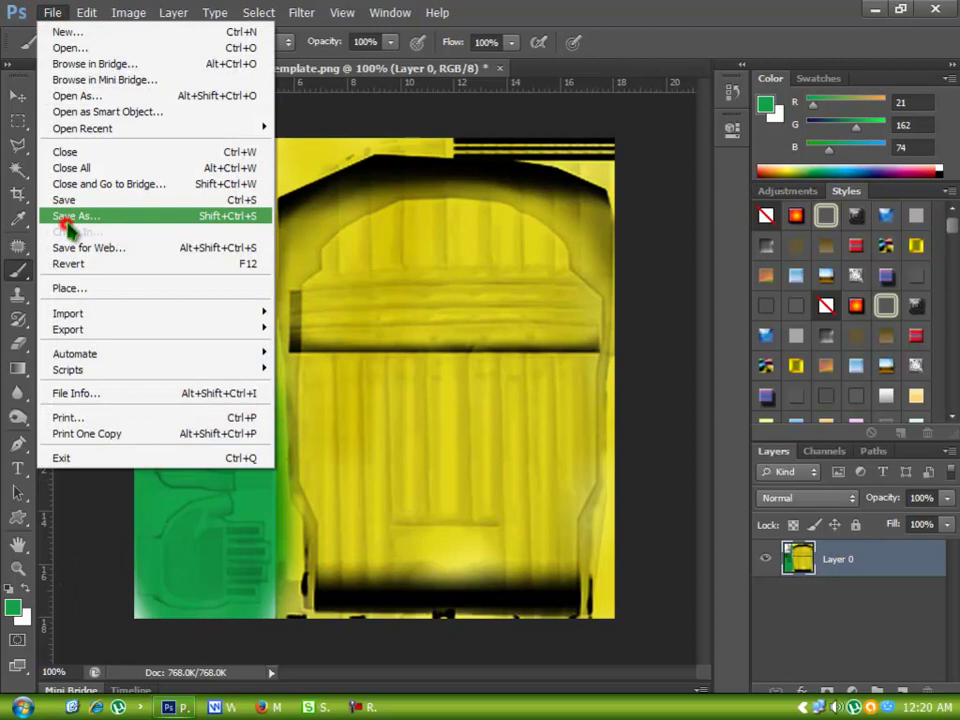
{"action": "left_click", "coordinate": [66, 157]}
{"action": "left_click", "coordinate": [527, 402]}
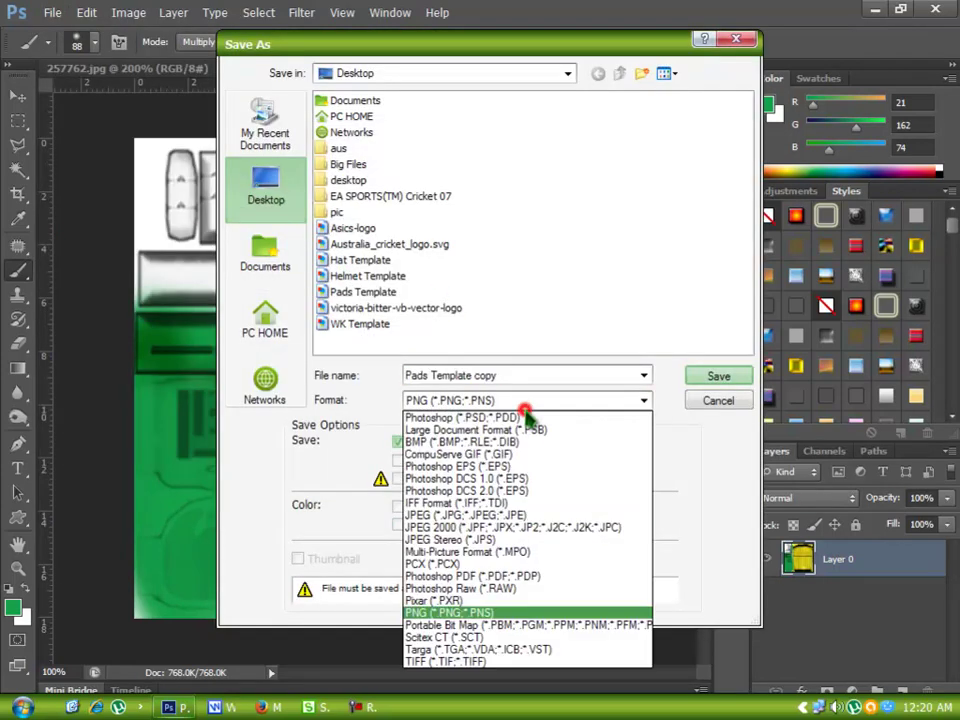
{"action": "left_click", "coordinate": [513, 448]}
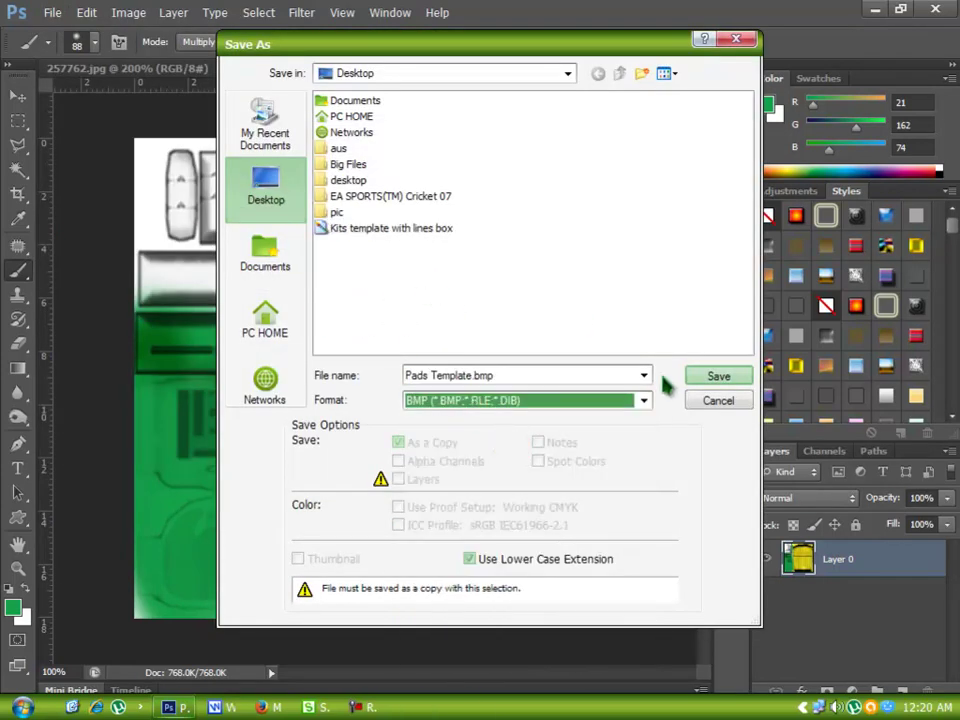
{"action": "left_click", "coordinate": [718, 377]}
{"action": "left_click", "coordinate": [563, 187]}
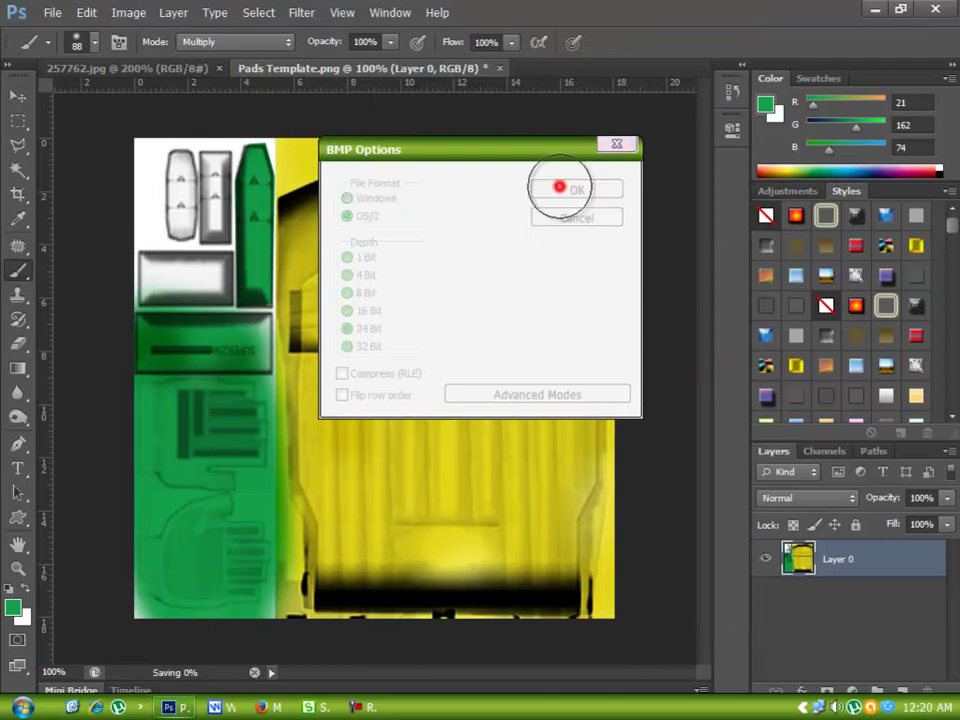
{"action": "left_click", "coordinate": [499, 68]}
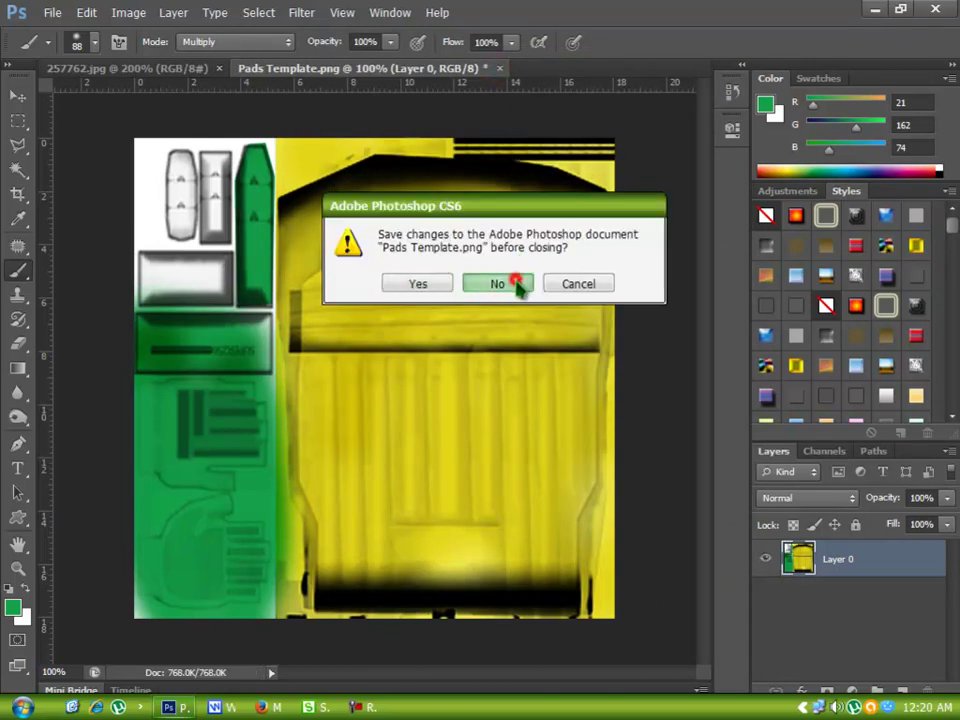
{"action": "left_click", "coordinate": [512, 280]}
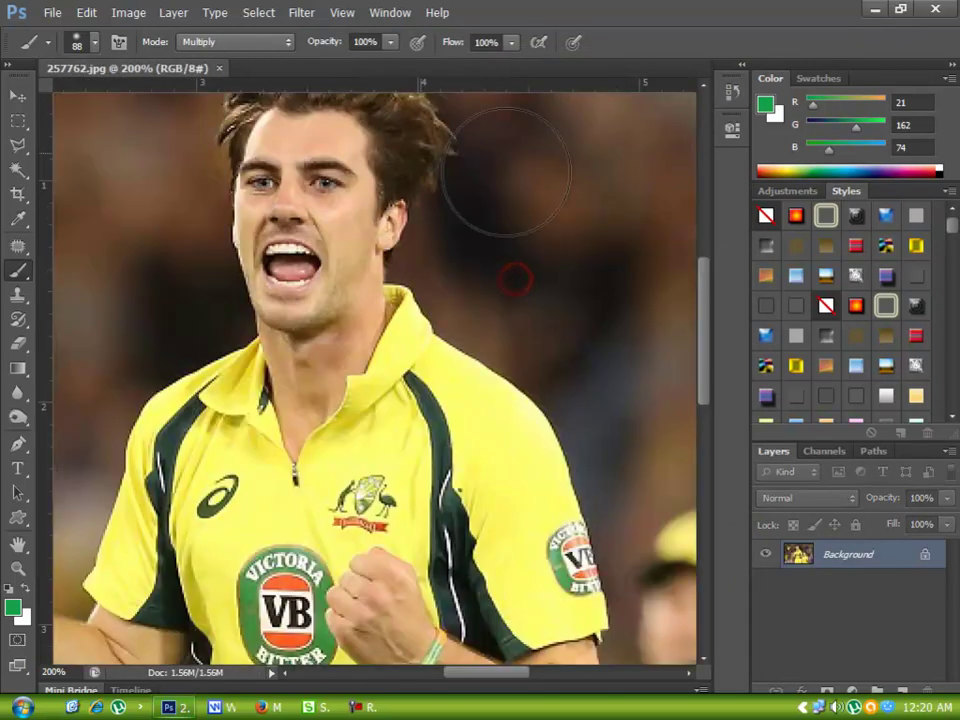
Step: Return to the desktop, move the Pads Template bitmap beside the kits bitmap, and set the original Pads Template image aside below capture-1
{"action": "left_click", "coordinate": [871, 11]}
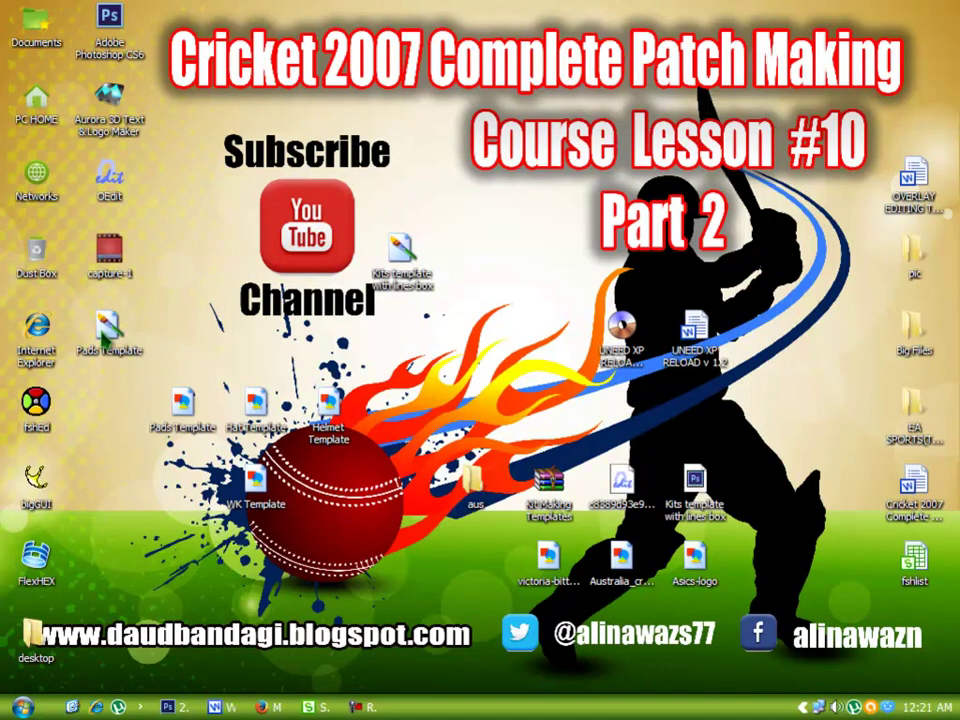
{"action": "left_click_drag", "start_coordinate": [104, 340], "coordinate": [472, 258]}
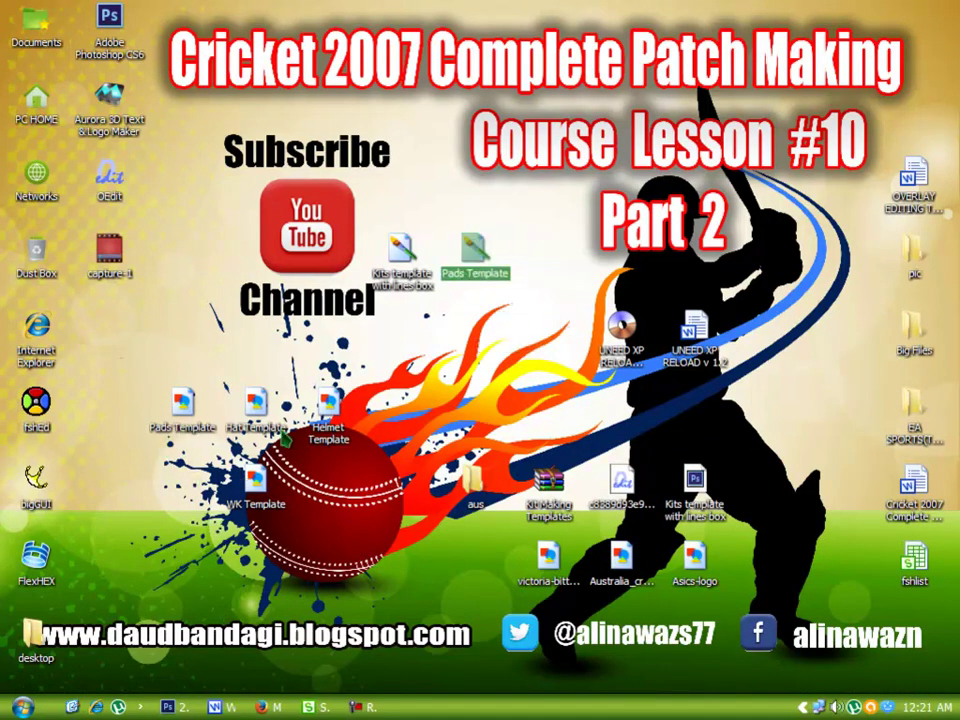
{"action": "left_click_drag", "start_coordinate": [183, 405], "coordinate": [105, 358]}
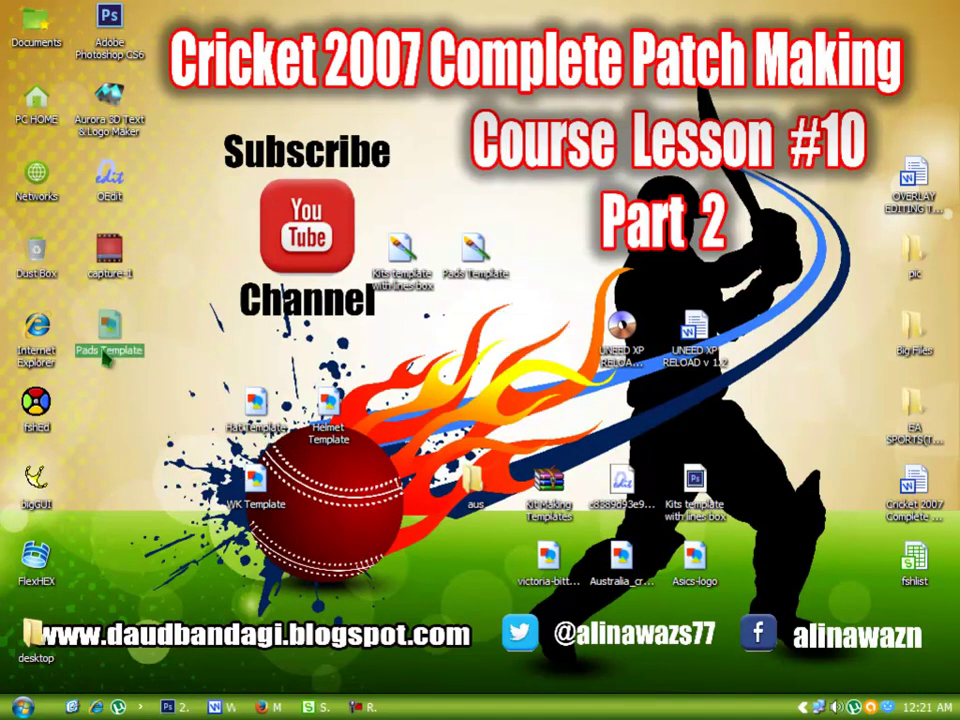
Step: Open the Hat Template image in Photoshop and marquee-select its upper section across the full width
{"action": "left_click_drag", "start_coordinate": [240, 422], "coordinate": [485, 83]}
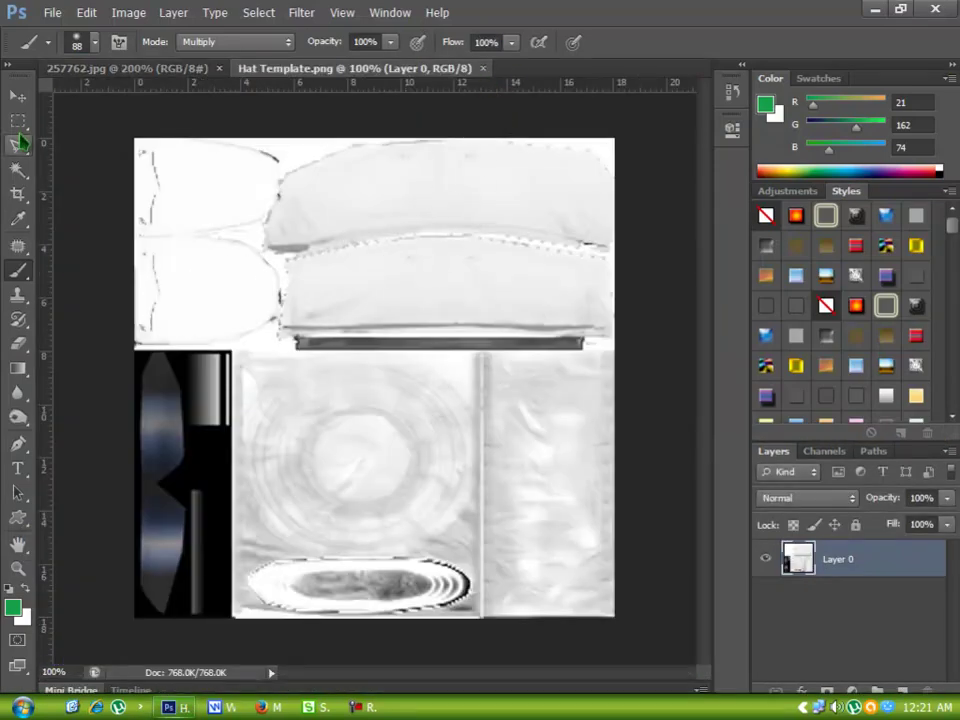
{"action": "left_click", "coordinate": [18, 122]}
{"action": "left_click_drag", "start_coordinate": [104, 131], "coordinate": [658, 357]}
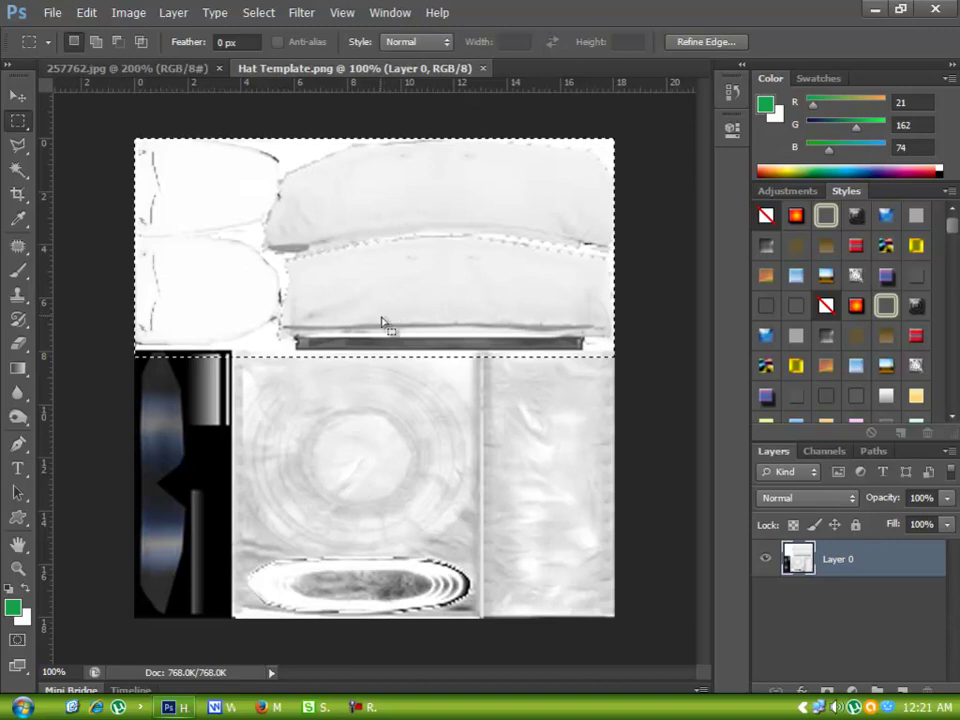
Step: Set the foreground colour to yellow #edde3c, brush it over the selected upper hat section, and deselect
{"action": "left_click", "coordinate": [18, 270]}
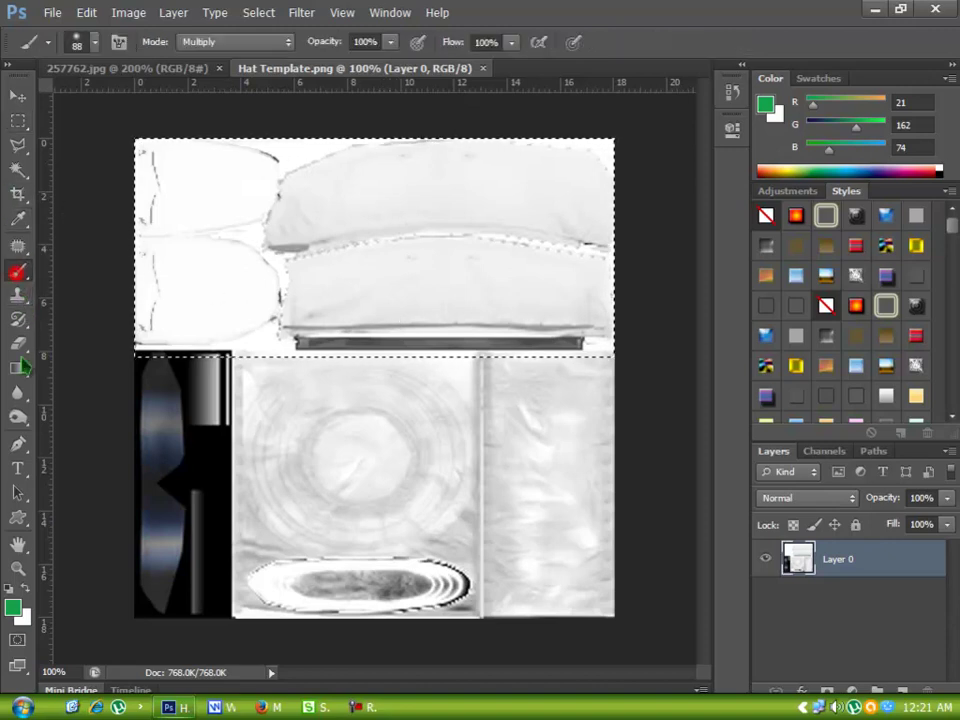
{"action": "left_click", "coordinate": [13, 609]}
{"action": "left_click_drag", "start_coordinate": [498, 340], "coordinate": [499, 371]}
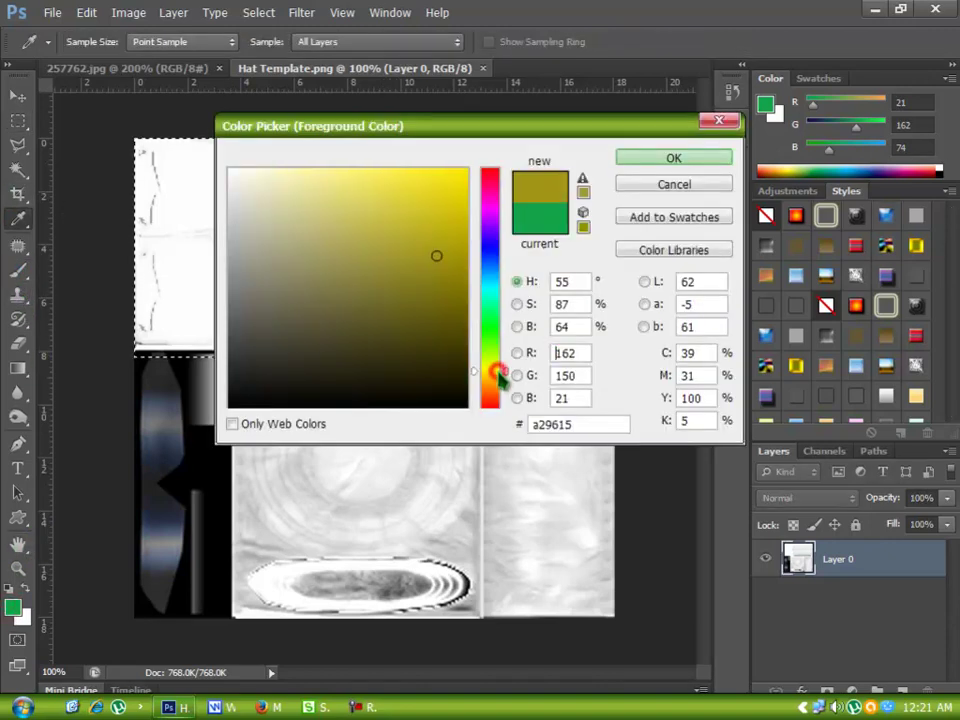
{"action": "left_click", "coordinate": [343, 171]}
{"action": "left_click", "coordinate": [404, 185]}
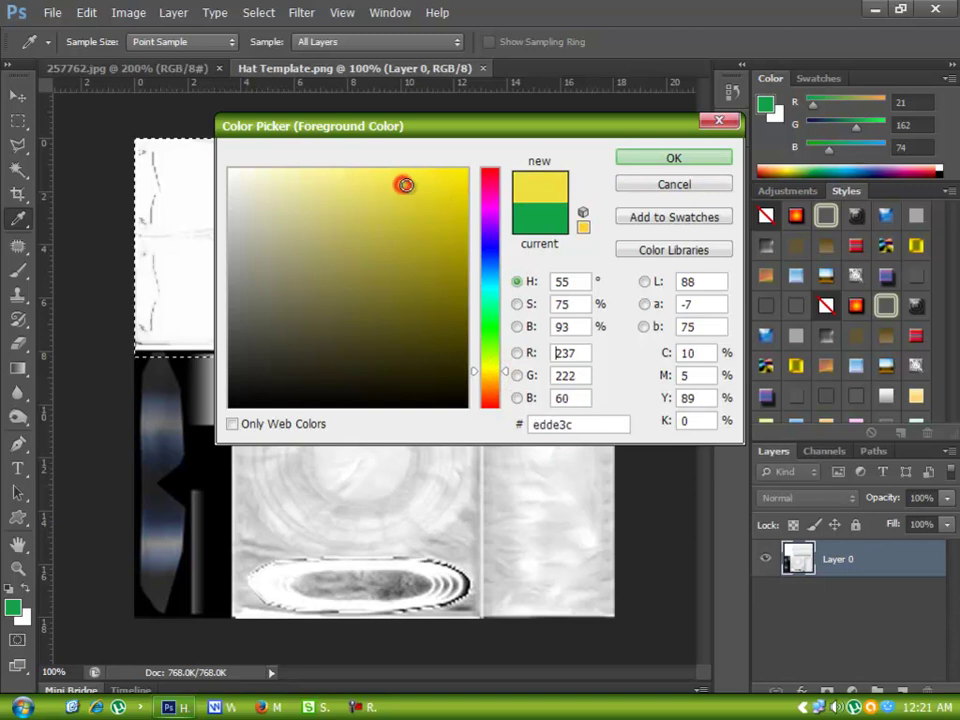
{"action": "left_click", "coordinate": [625, 160]}
{"action": "mouse_move", "coordinate": [509, 190]}
{"action": "left_mouse_down"}
{"action": "mouse_move", "coordinate": [135, 178]}
{"action": "mouse_move", "coordinate": [621, 195]}
{"action": "mouse_move", "coordinate": [642, 268]}
{"action": "mouse_move", "coordinate": [711, 335]}
{"action": "mouse_move", "coordinate": [463, 133]}
{"action": "left_mouse_up"}
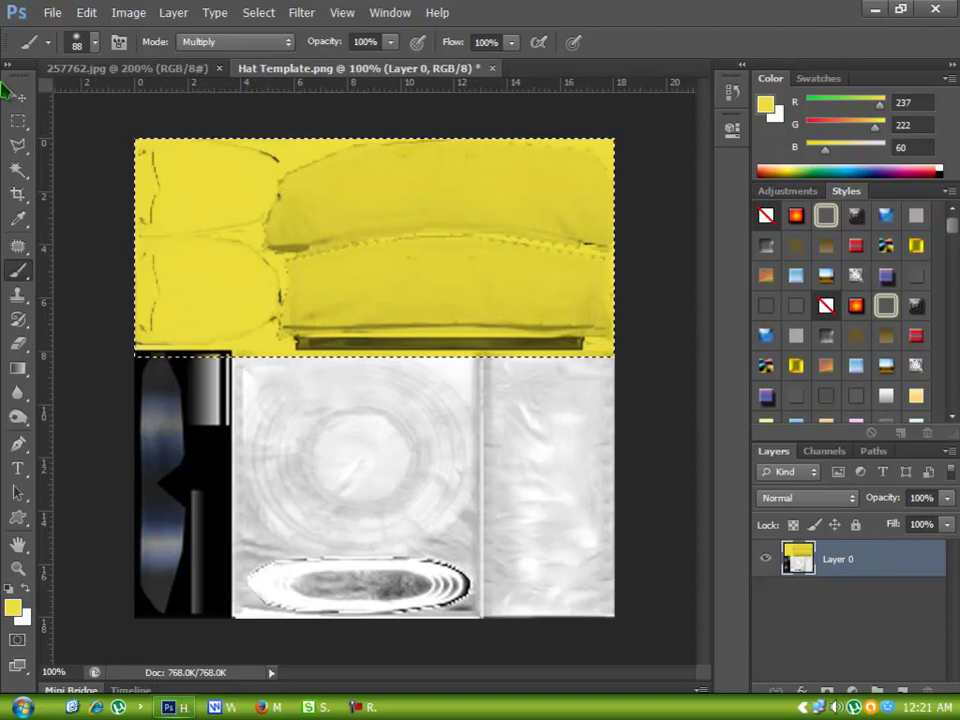
{"action": "key", "text": "ctrl+d"}
Step: Place the Australia_cricket_logo image from the desktop into the hat template, scaled to about 22% over the lower part
{"action": "left_click", "coordinate": [19, 124]}
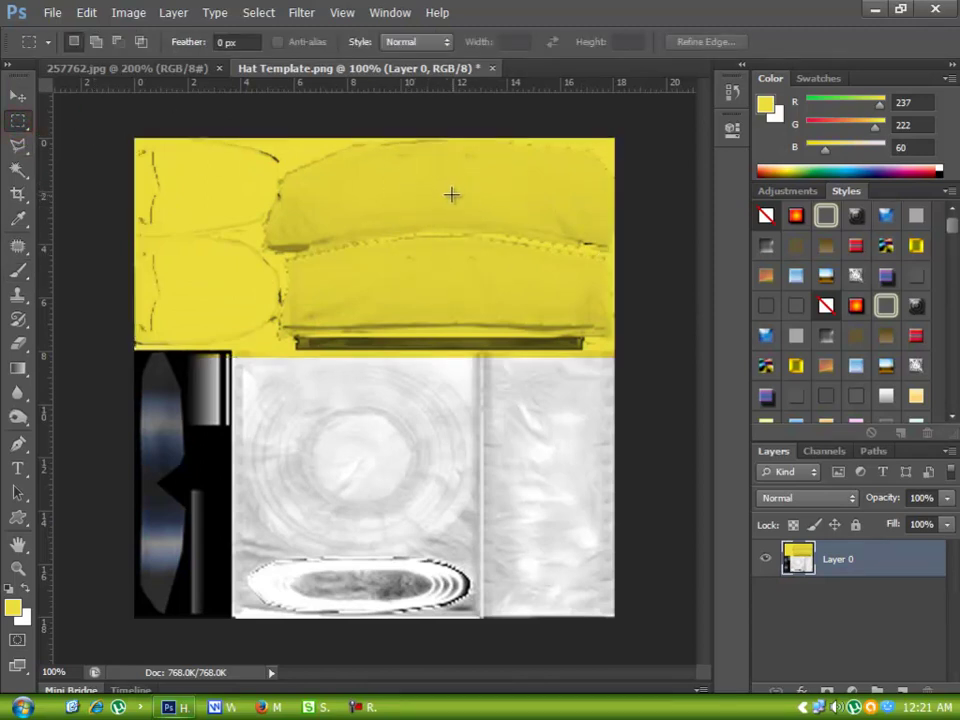
{"action": "left_click", "coordinate": [880, 12]}
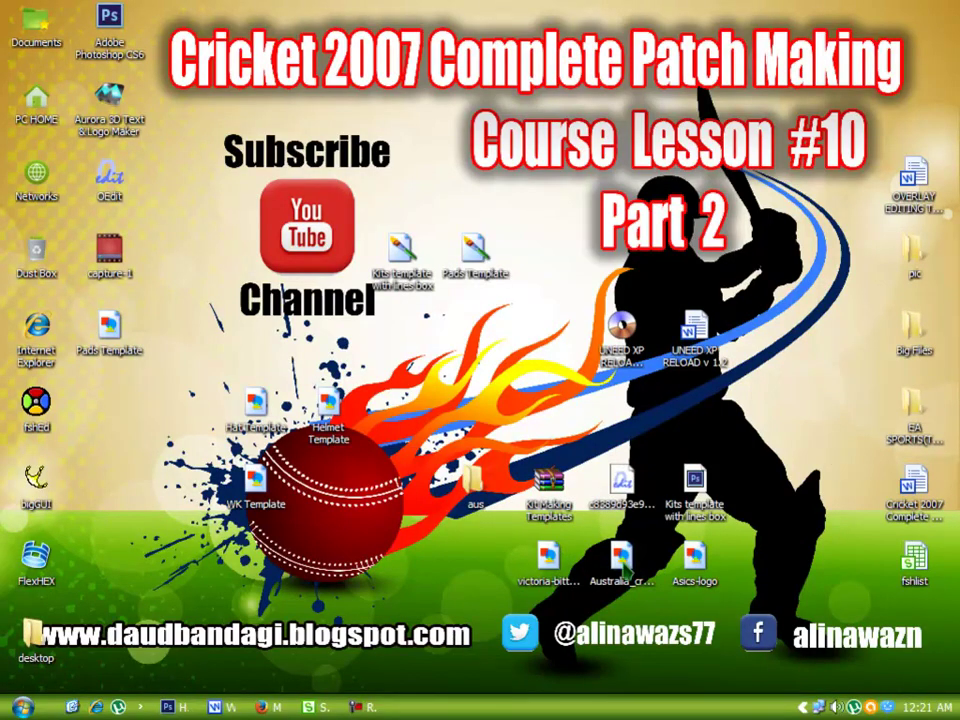
{"action": "left_click_drag", "start_coordinate": [621, 565], "coordinate": [443, 330]}
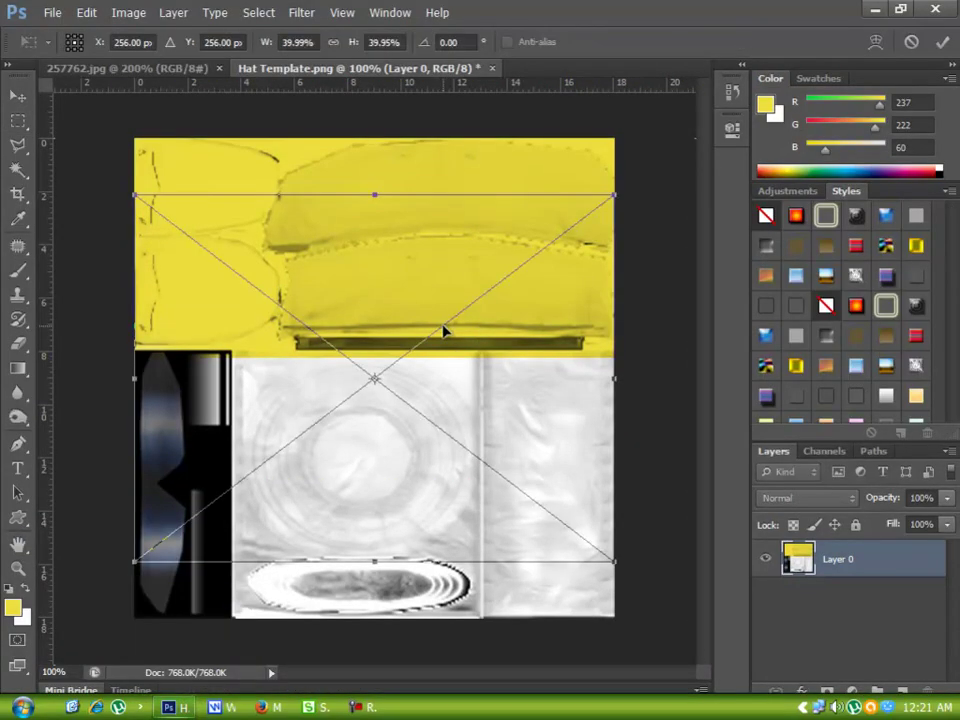
{"action": "left_click_drag", "start_coordinate": [604, 201], "coordinate": [399, 362]}
{"action": "left_click_drag", "start_coordinate": [349, 398], "coordinate": [135, 560]}
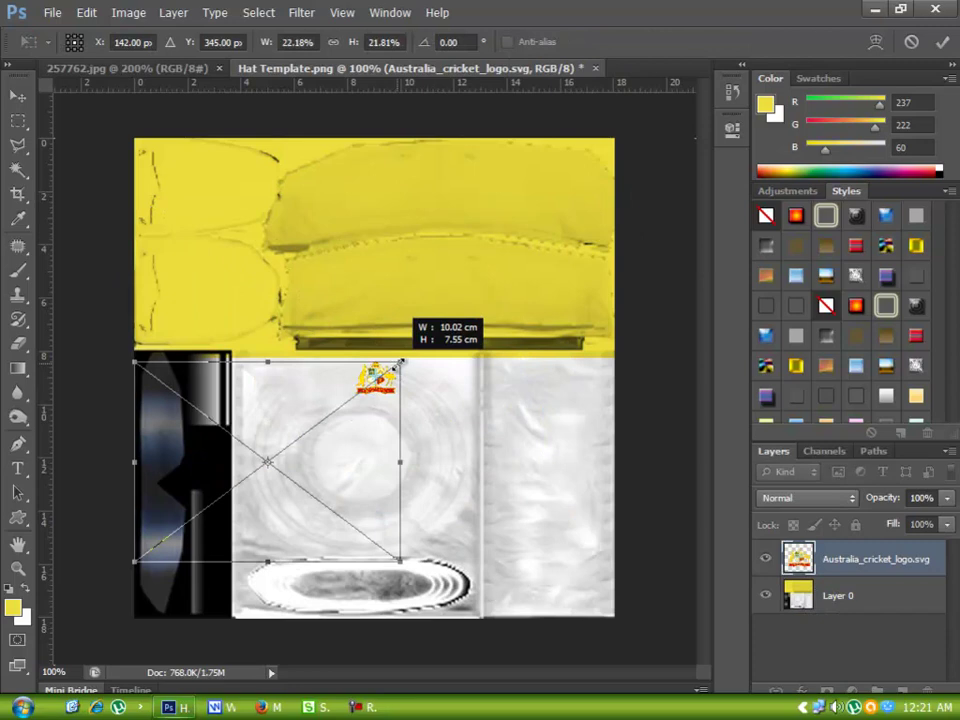
{"action": "key", "text": "Return"}
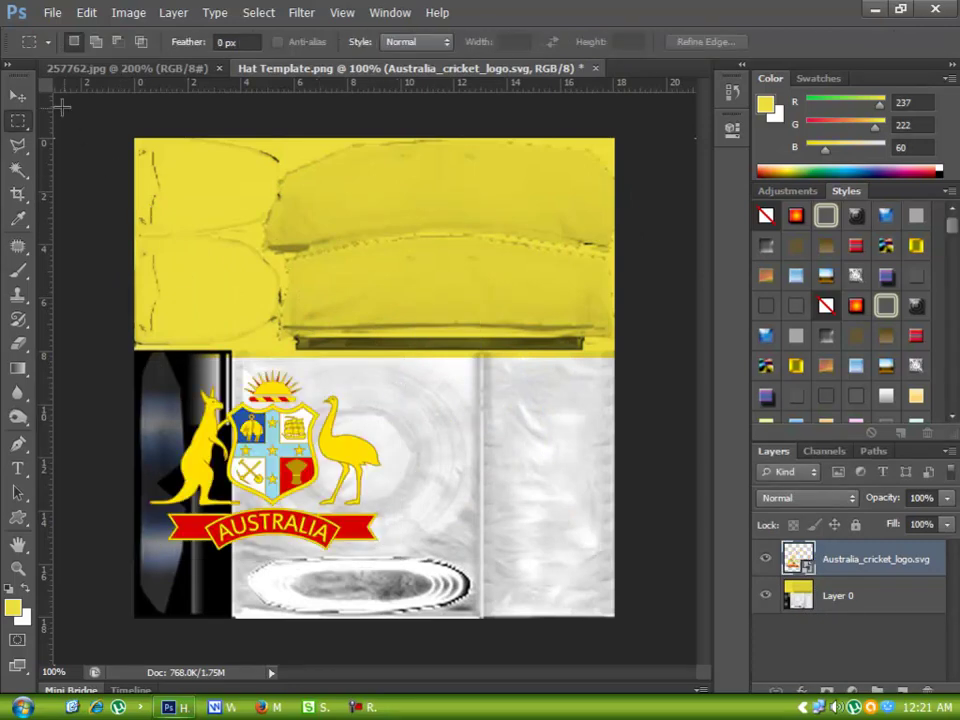
Step: Shrink the Australia logo to a small badge and place it at the centre of the hat's upper yellow panel
{"action": "left_click", "coordinate": [20, 96]}
{"action": "key", "text": "ctrl+t"}
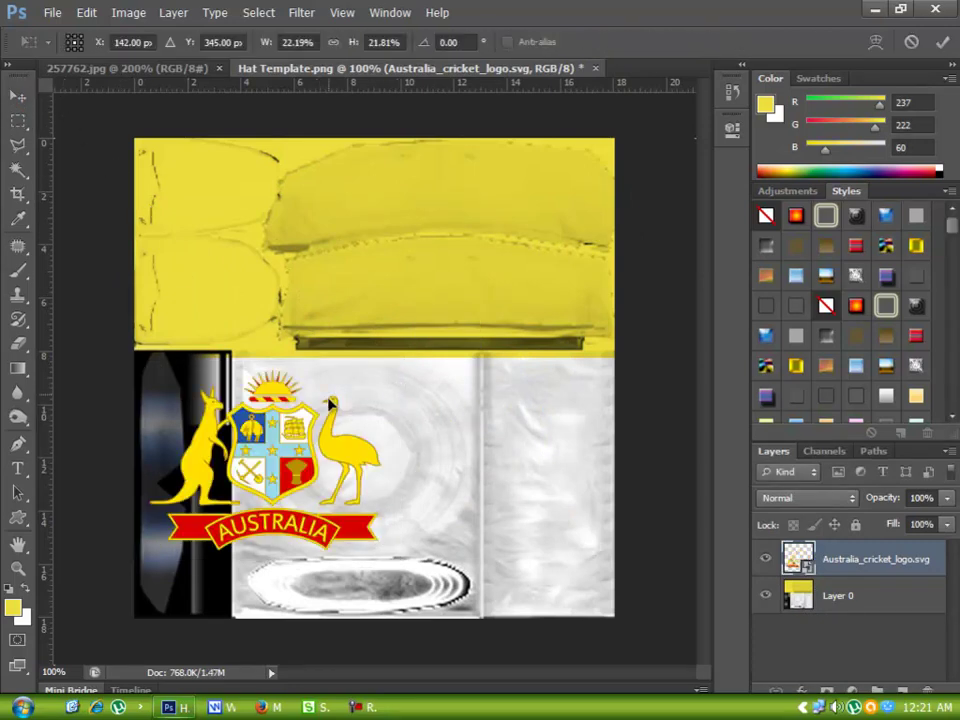
{"action": "left_click_drag", "start_coordinate": [401, 367], "coordinate": [449, 198]}
{"action": "key", "text": "Return"}
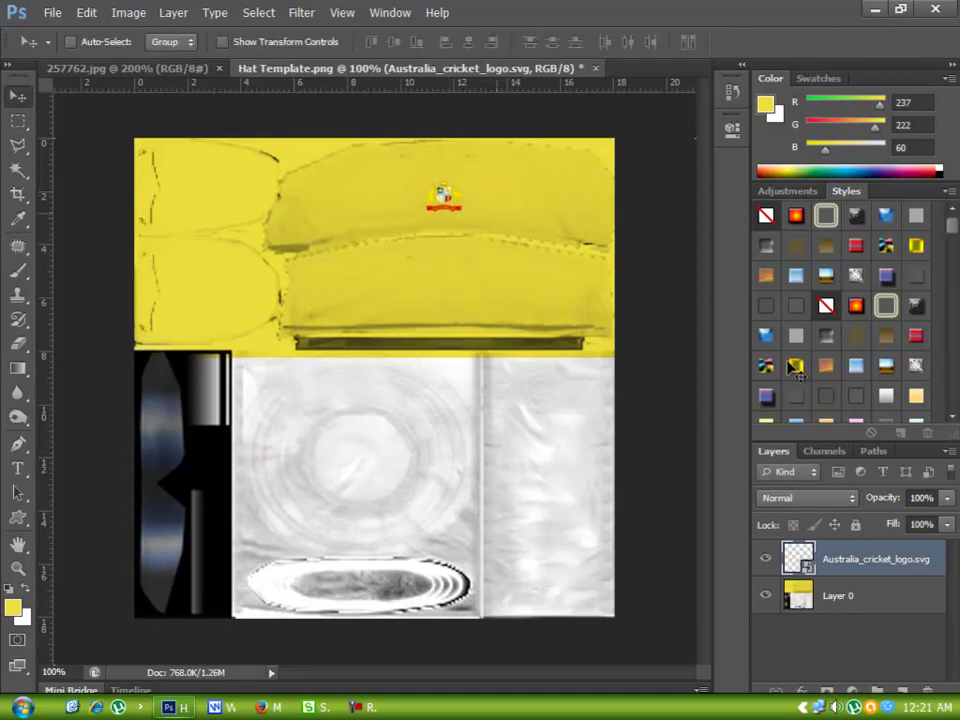
Step: Add a 3 px black outside stroke with 100% opacity to the Australia logo layer
{"action": "double_click", "coordinate": [923, 553]}
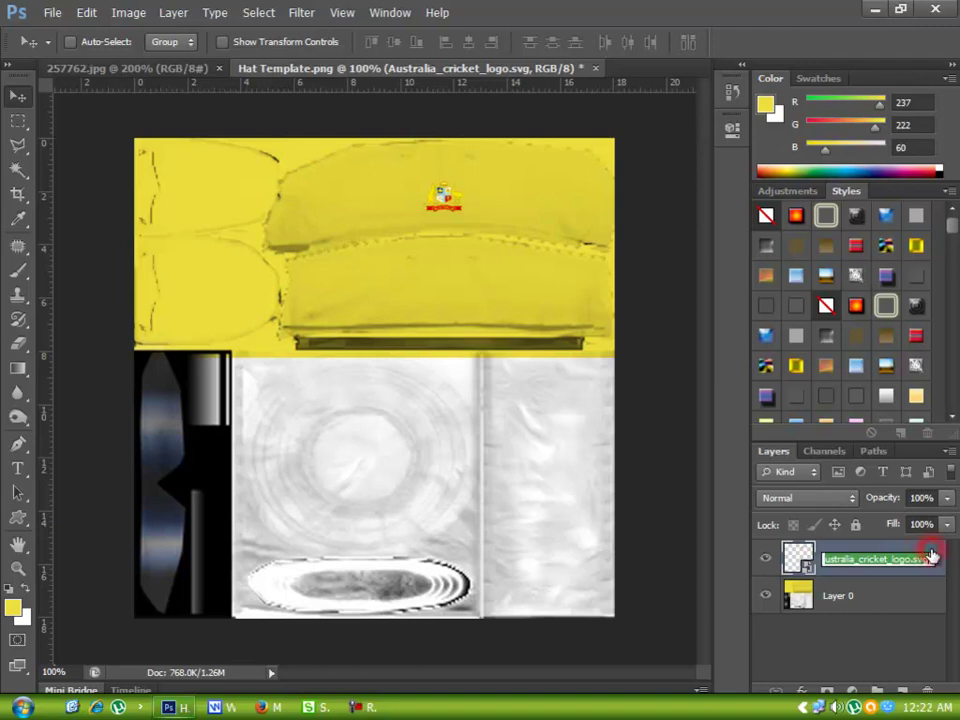
{"action": "left_click", "coordinate": [944, 550]}
{"action": "double_click", "coordinate": [933, 560]}
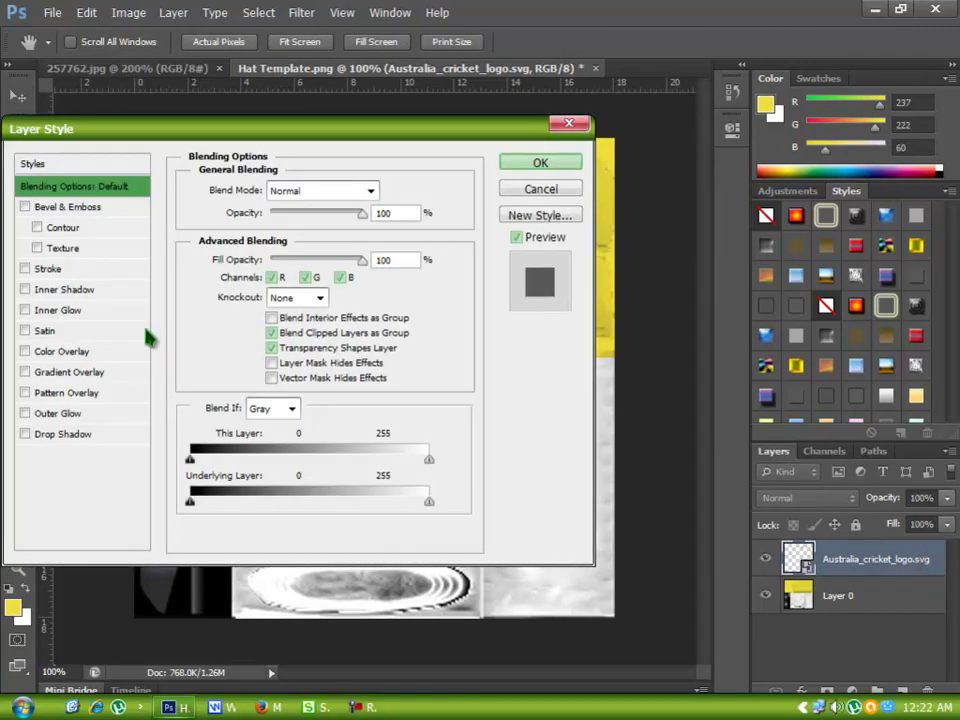
{"action": "left_click", "coordinate": [48, 269]}
{"action": "left_click_drag", "start_coordinate": [230, 140], "coordinate": [436, 326]}
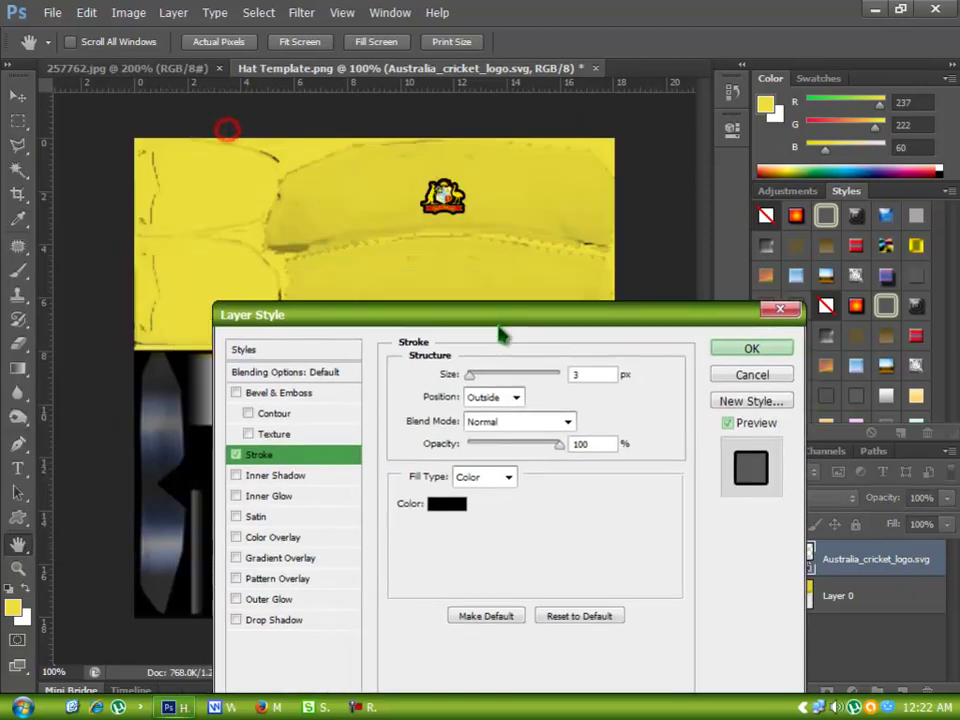
{"action": "left_click", "coordinate": [763, 340]}
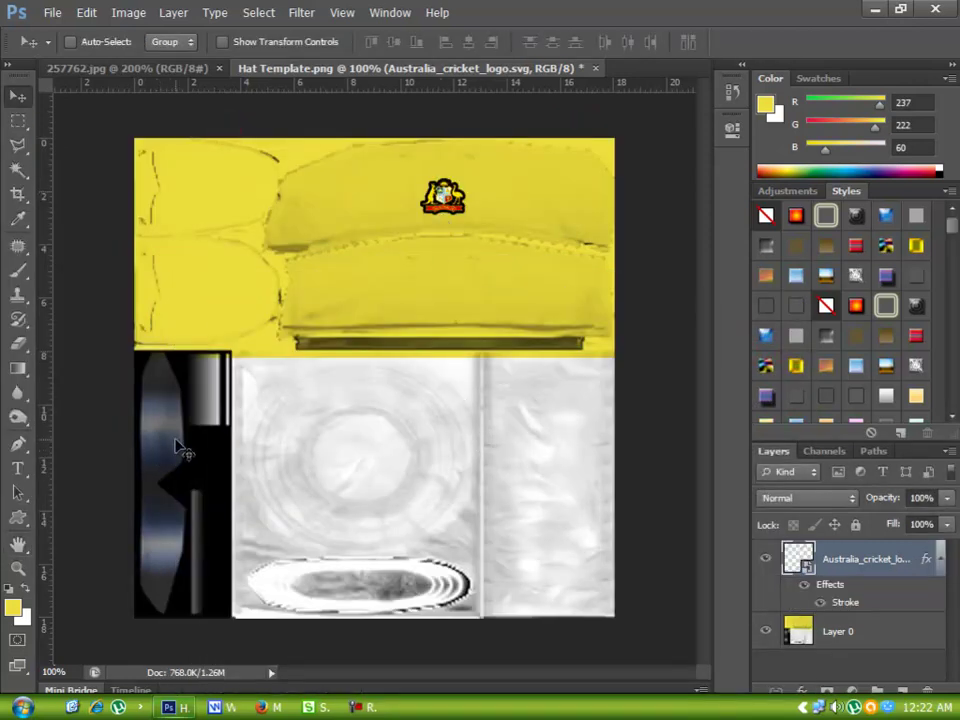
Step: Try to brush yellow over the black lower-left section while on the logo layer, and undo the stroke
{"action": "left_click", "coordinate": [18, 271]}
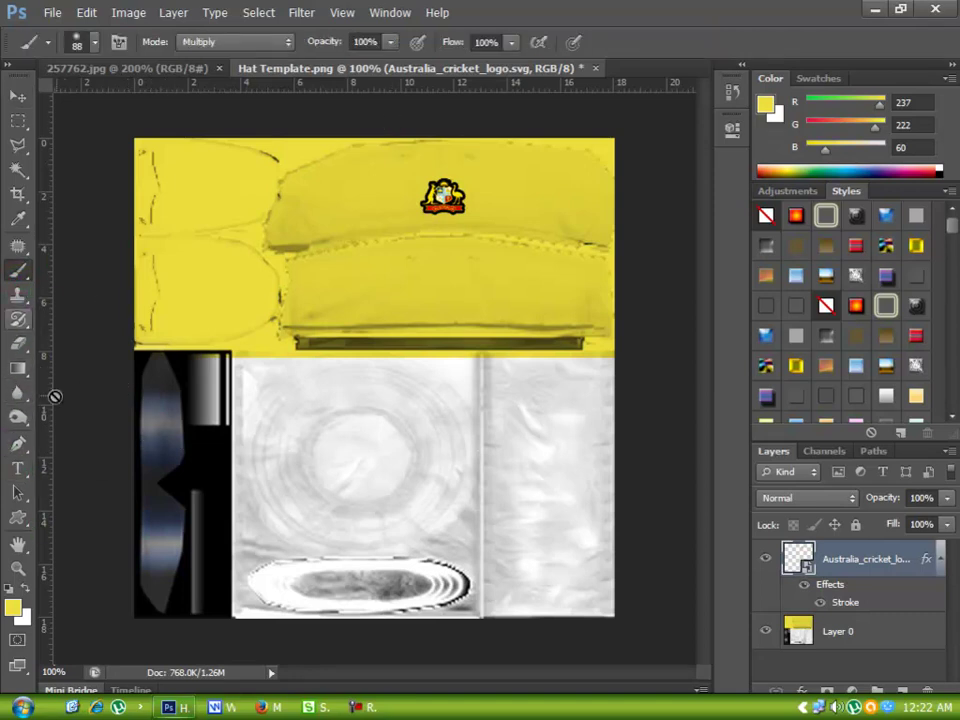
{"action": "left_click", "coordinate": [170, 430]}
{"action": "left_click", "coordinate": [470, 292]}
{"action": "mouse_move", "coordinate": [156, 390]}
{"action": "left_mouse_down"}
{"action": "mouse_move", "coordinate": [159, 467]}
{"action": "mouse_move", "coordinate": [200, 515]}
{"action": "left_mouse_up"}
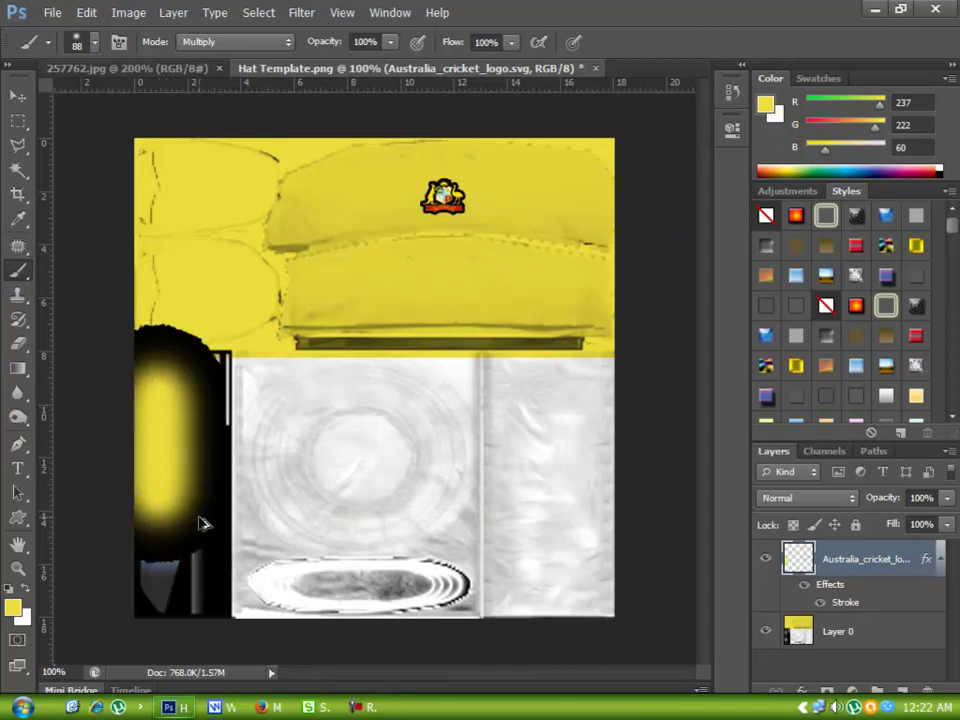
{"action": "key", "text": "ctrl+shift+s"}
{"action": "left_click", "coordinate": [737, 405]}
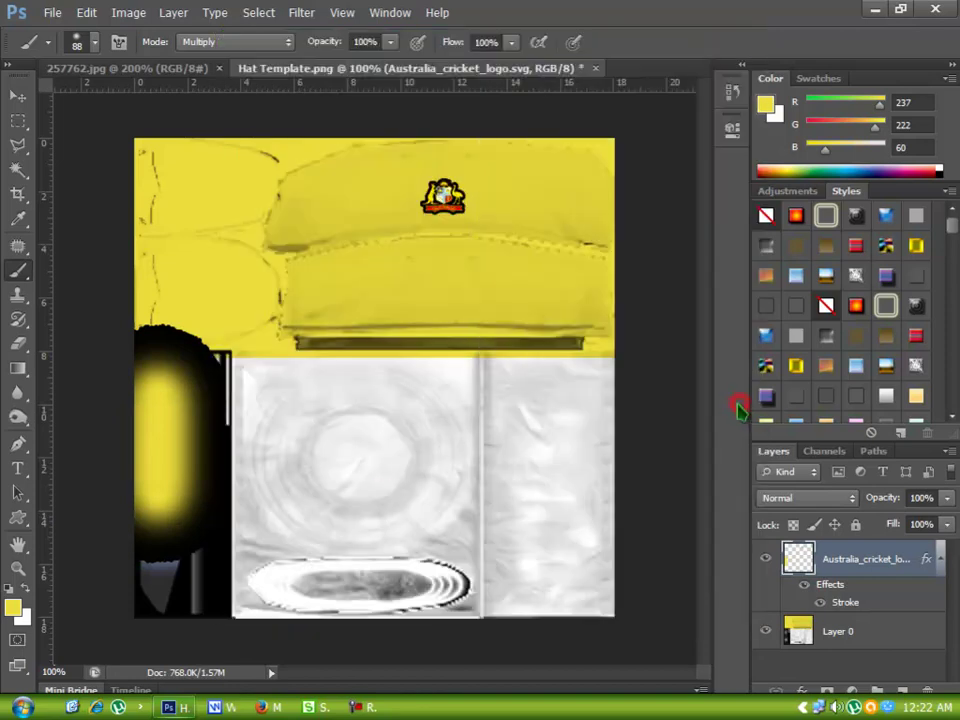
{"action": "key", "text": "ctrl+z"}
Step: Brush yellow in Multiply mode over the template's black lower-left section on Layer 0
{"action": "left_click", "coordinate": [891, 634]}
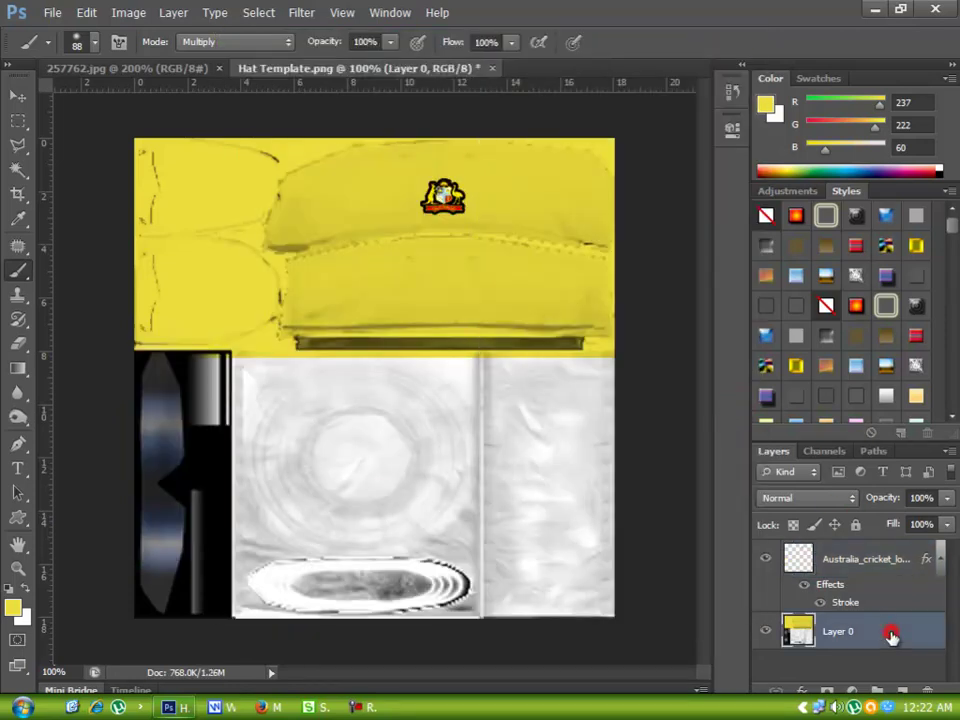
{"action": "mouse_move", "coordinate": [165, 400]}
{"action": "left_mouse_down"}
{"action": "mouse_move", "coordinate": [169, 465]}
{"action": "mouse_move", "coordinate": [149, 435]}
{"action": "mouse_move", "coordinate": [152, 369]}
{"action": "left_mouse_up"}
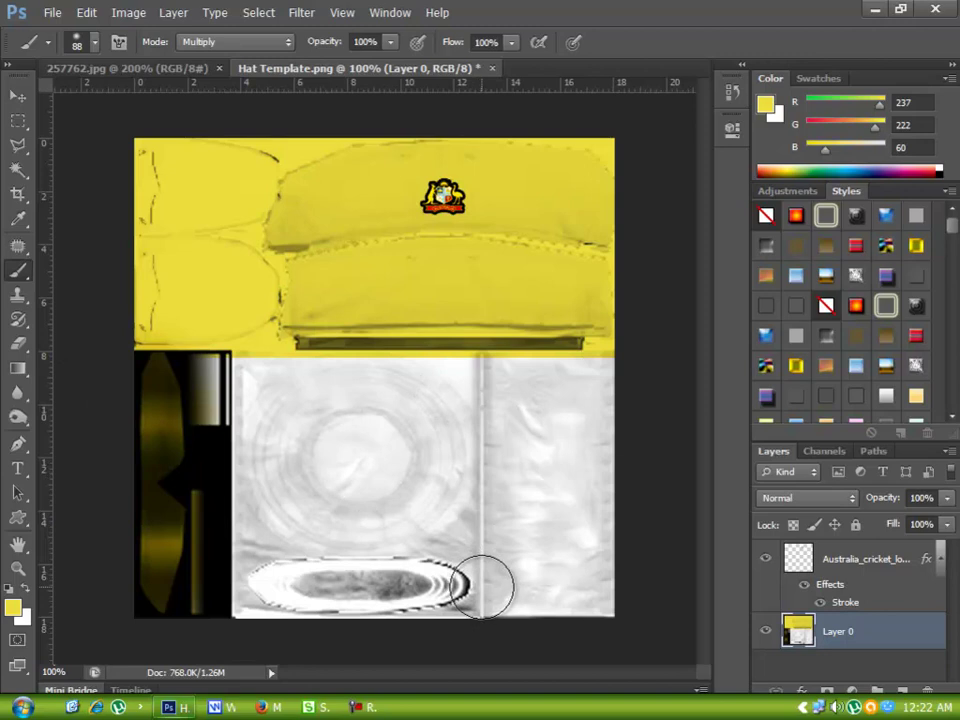
Step: Duplicate the Australia badge onto the white lower-right panel, rotated 90° counterclockwise and roughly centred
{"action": "left_click", "coordinate": [20, 95]}
{"action": "left_click", "coordinate": [445, 197], "text": "ctrl"}
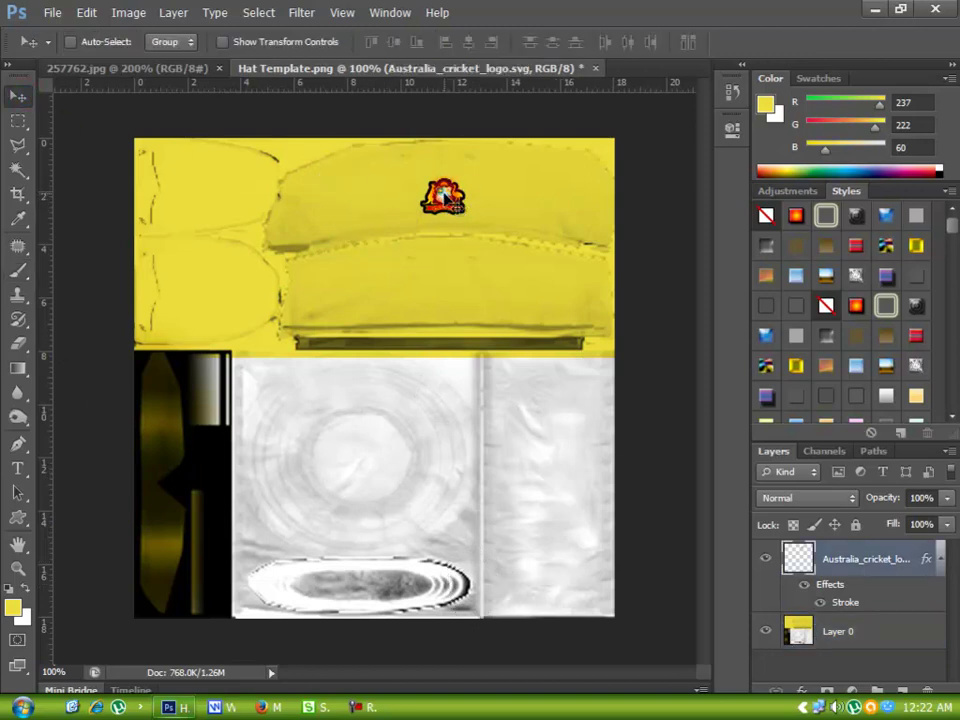
{"action": "left_click_drag", "start_coordinate": [455, 203], "coordinate": [560, 440]}
{"action": "key", "text": "ctrl+t"}
{"action": "key", "text": "Return"}
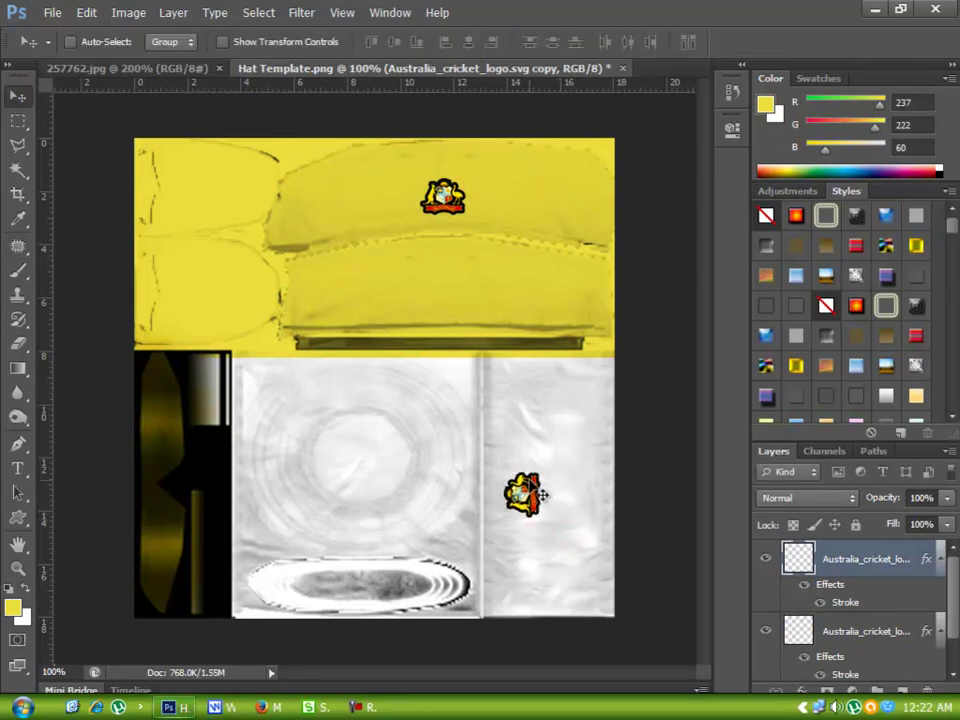
{"action": "mouse_move", "coordinate": [542, 497]}
{"action": "left_mouse_down"}
{"action": "mouse_move", "coordinate": [540, 478]}
{"action": "mouse_move", "coordinate": [550, 481]}
{"action": "left_mouse_up"}
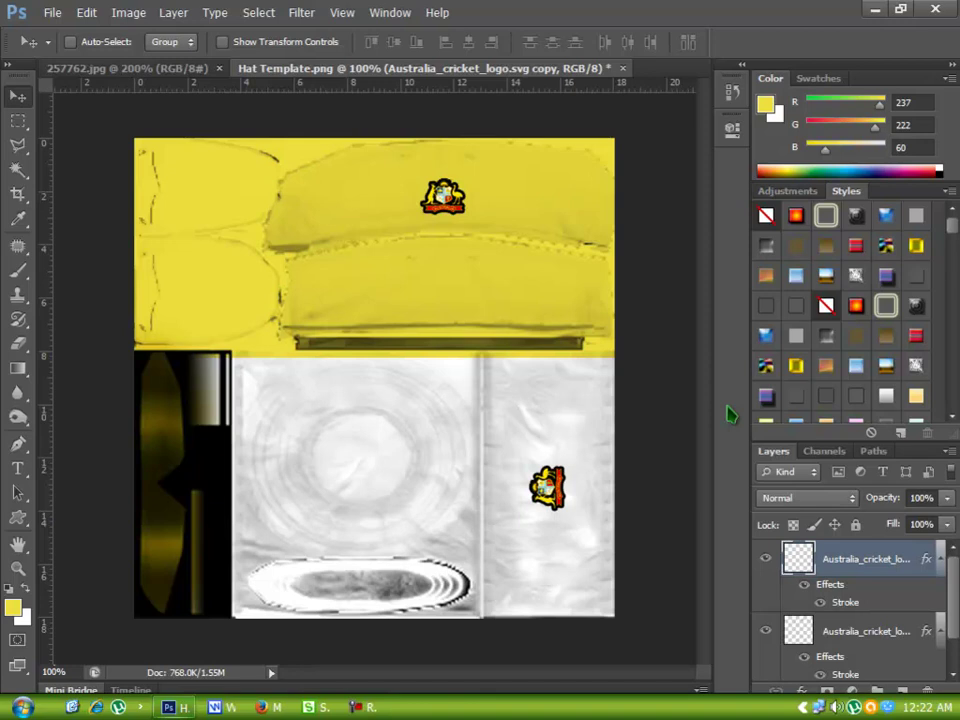
Step: Save the hat template to the desktop as a 24-bit OS/2 BMP named Hat Template and close the document without saving
{"action": "left_click", "coordinate": [52, 13]}
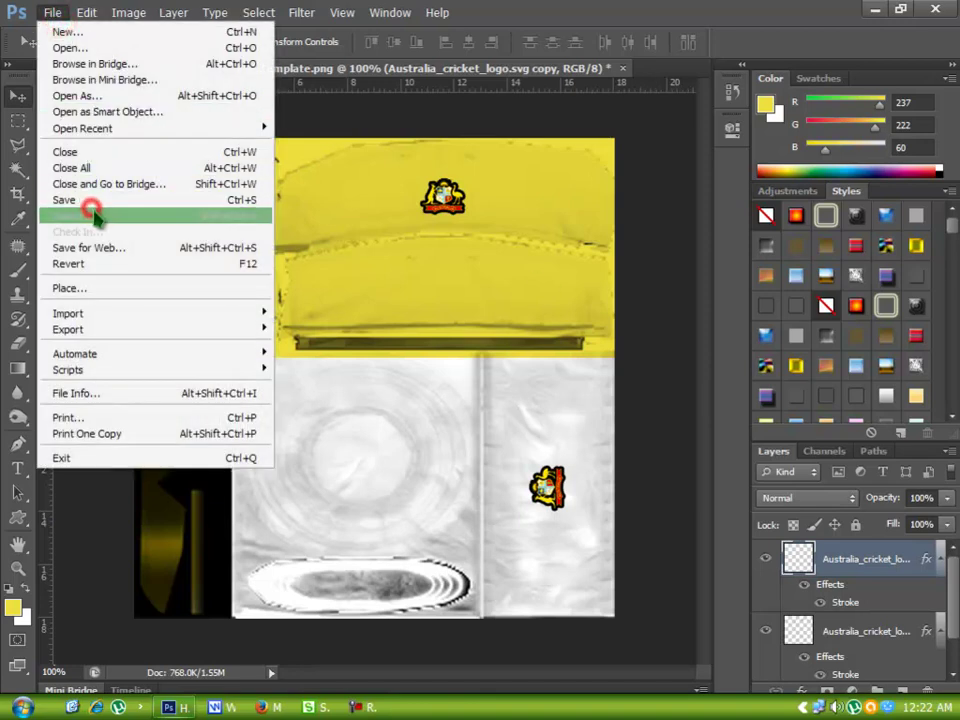
{"action": "left_click", "coordinate": [90, 211]}
{"action": "left_click", "coordinate": [551, 399]}
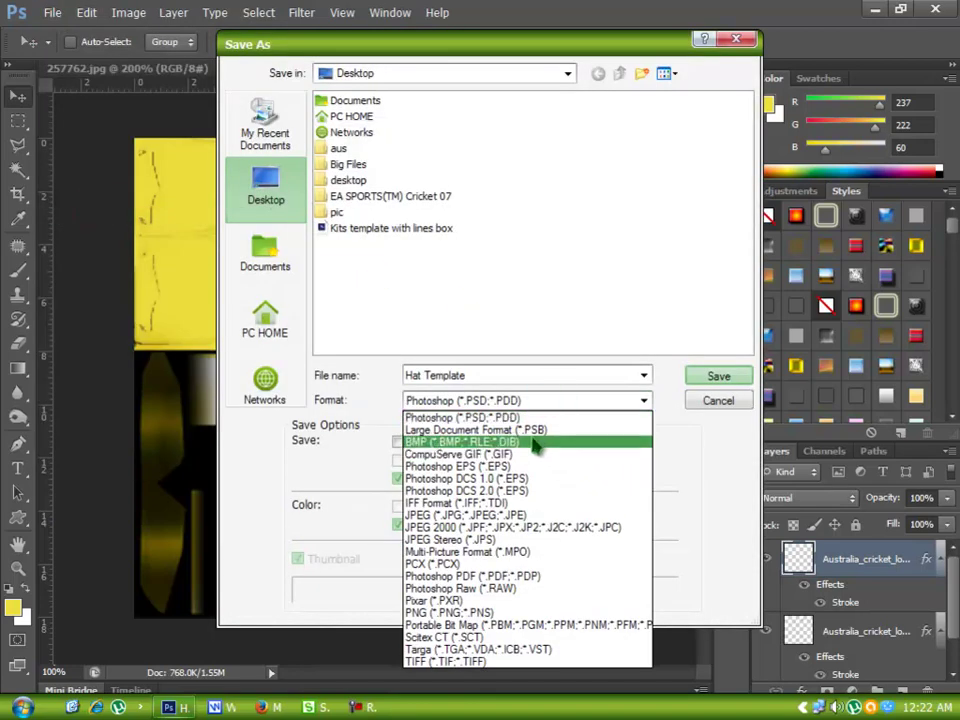
{"action": "left_click", "coordinate": [530, 428]}
{"action": "left_click", "coordinate": [592, 401]}
{"action": "left_click", "coordinate": [548, 442]}
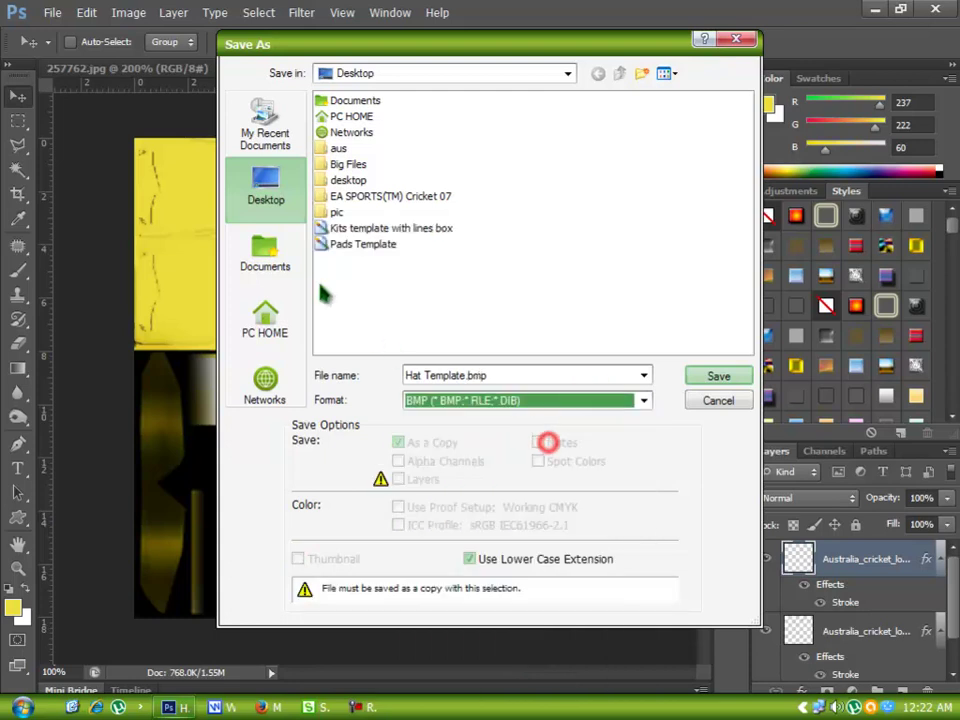
{"action": "left_click", "coordinate": [709, 377]}
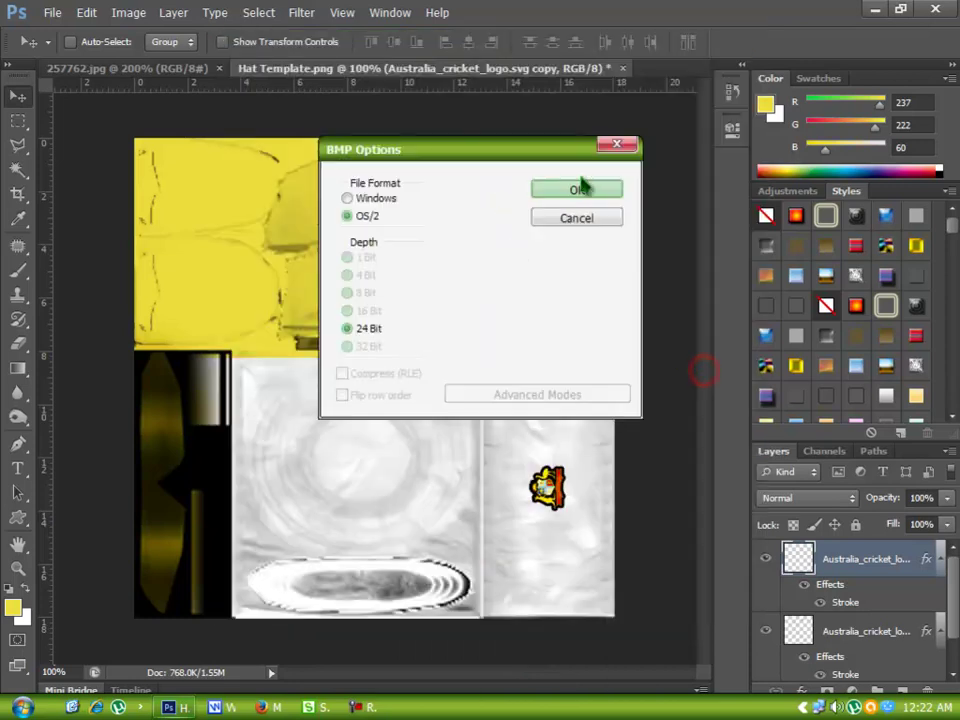
{"action": "left_click", "coordinate": [577, 190]}
{"action": "left_click", "coordinate": [625, 69]}
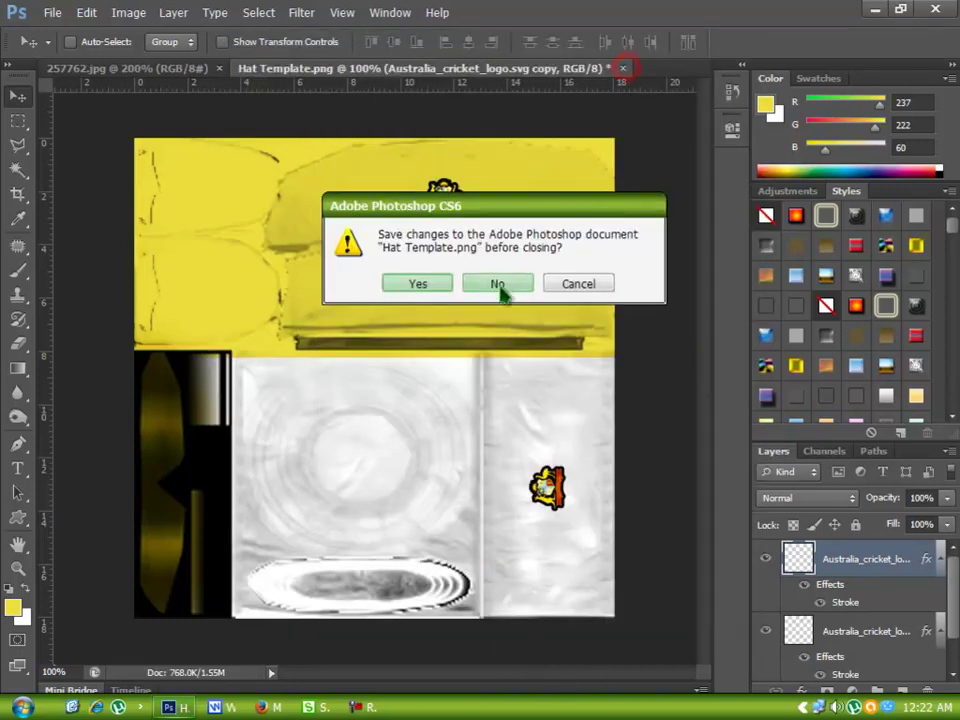
{"action": "left_click", "coordinate": [497, 281]}
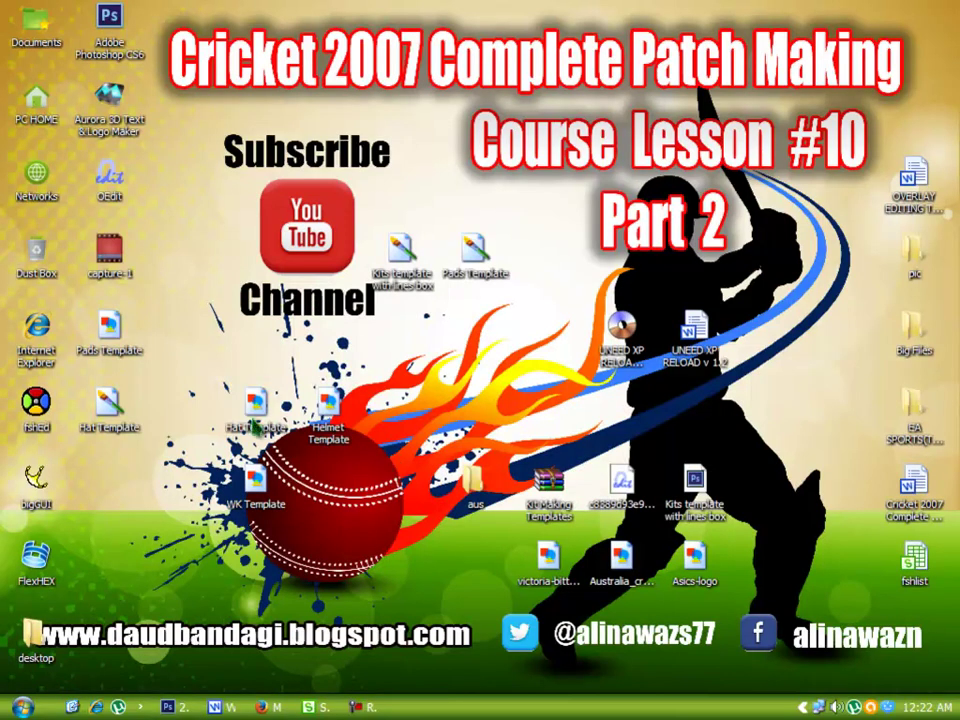
Step: On the desktop, set the original Hat Template image aside below Pads Template and move the Hat Template bitmap beside the other bitmaps
{"action": "left_click_drag", "start_coordinate": [256, 428], "coordinate": [105, 490]}
{"action": "left_click_drag", "start_coordinate": [109, 412], "coordinate": [521, 326]}
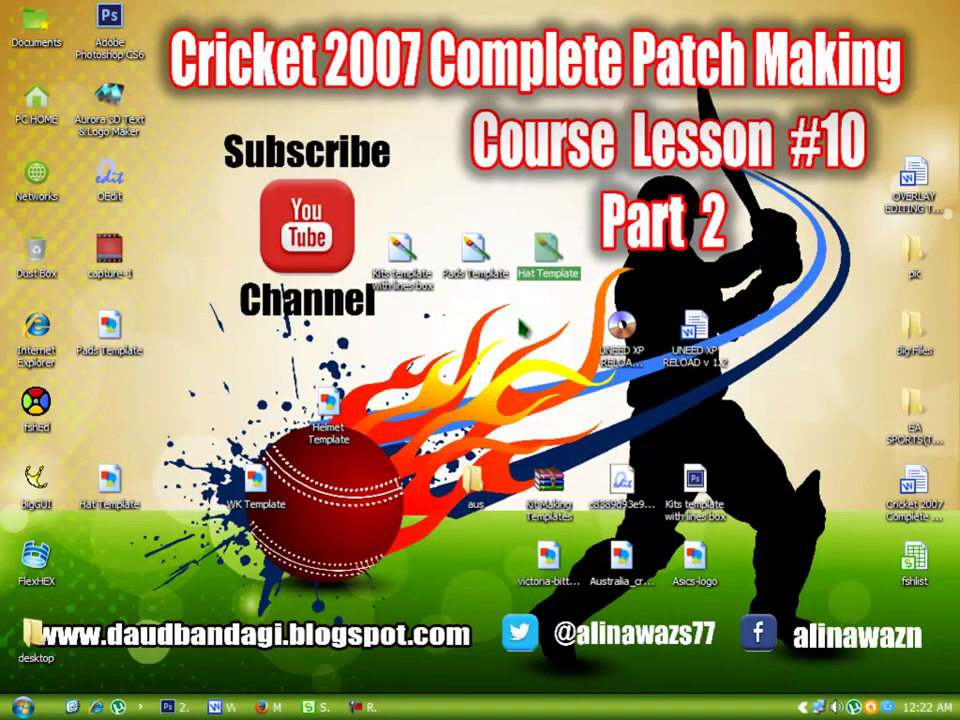
Step: Open the WK Template image in Photoshop and marquee-select everything below the gloves across the full width
{"action": "left_click_drag", "start_coordinate": [258, 505], "coordinate": [449, 80]}
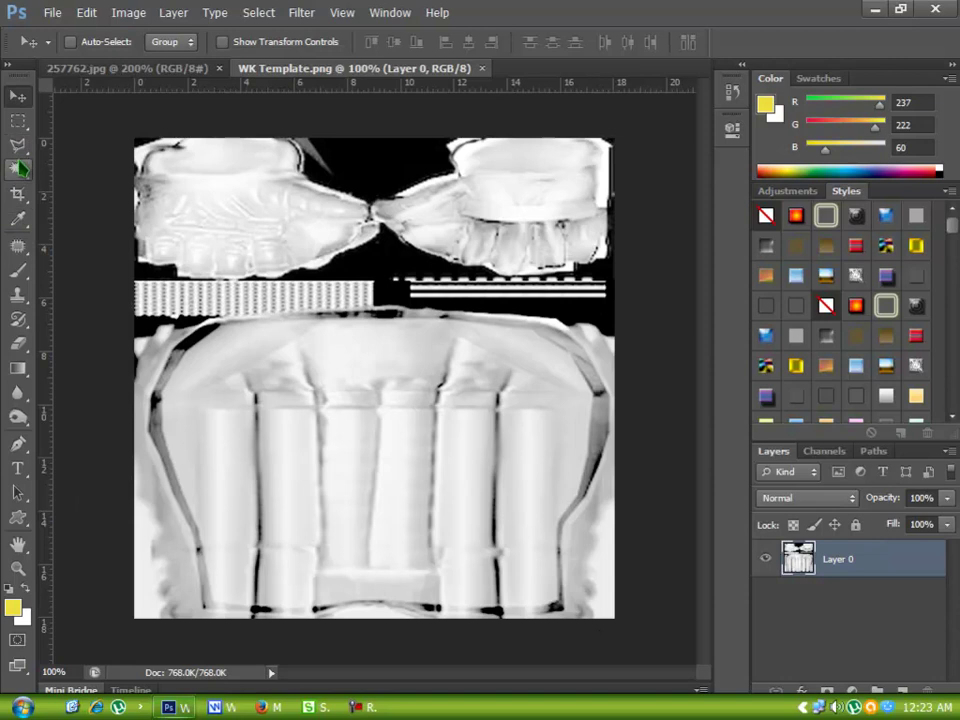
{"action": "left_click", "coordinate": [19, 121]}
{"action": "left_click_drag", "start_coordinate": [125, 622], "coordinate": [621, 273]}
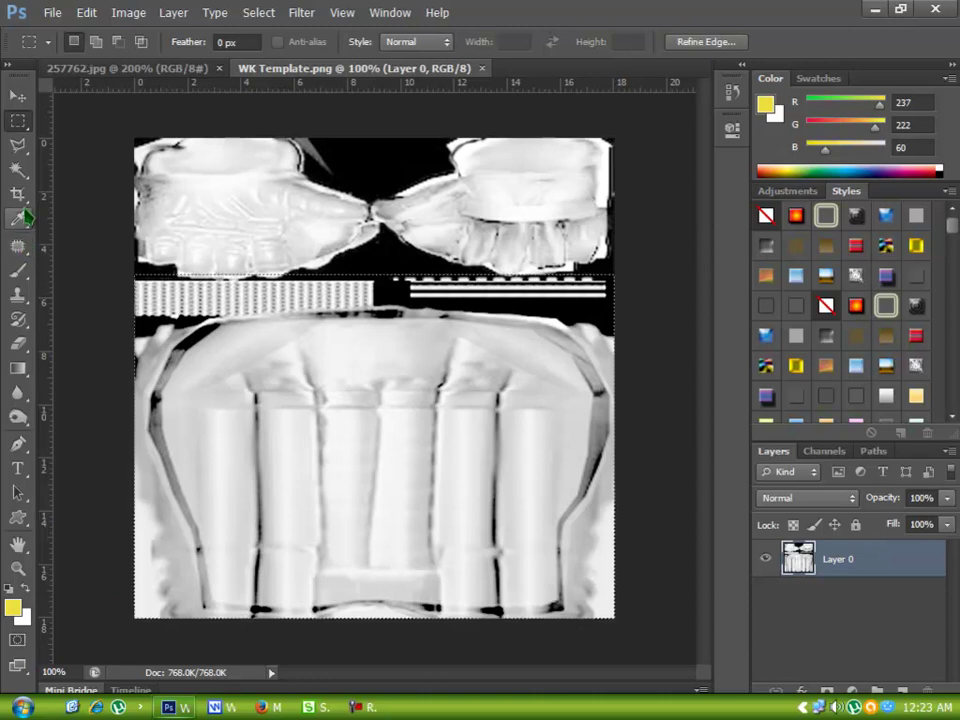
Step: Brush yellow over the selected wicketkeeper pads section and deselect
{"action": "left_click", "coordinate": [18, 270]}
{"action": "mouse_move", "coordinate": [197, 343]}
{"action": "left_mouse_down"}
{"action": "mouse_move", "coordinate": [282, 291]}
{"action": "mouse_move", "coordinate": [71, 465]}
{"action": "mouse_move", "coordinate": [75, 370]}
{"action": "mouse_move", "coordinate": [525, 530]}
{"action": "mouse_move", "coordinate": [300, 566]}
{"action": "mouse_move", "coordinate": [615, 564]}
{"action": "mouse_move", "coordinate": [521, 621]}
{"action": "mouse_move", "coordinate": [392, 471]}
{"action": "mouse_move", "coordinate": [338, 388]}
{"action": "left_mouse_up"}
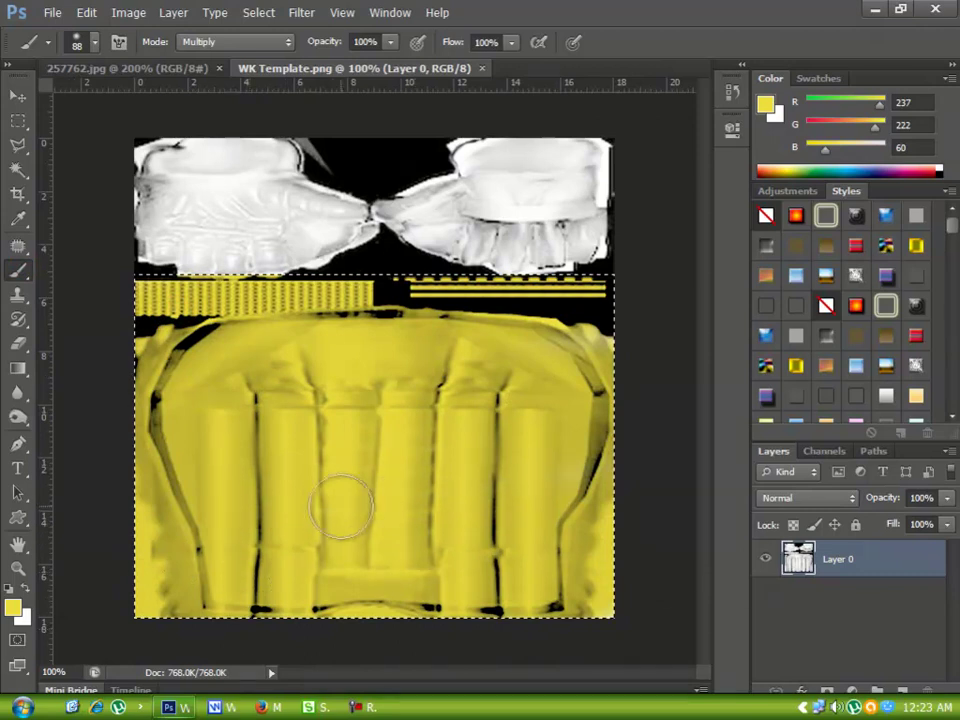
{"action": "left_click_drag", "start_coordinate": [341, 508], "coordinate": [264, 424]}
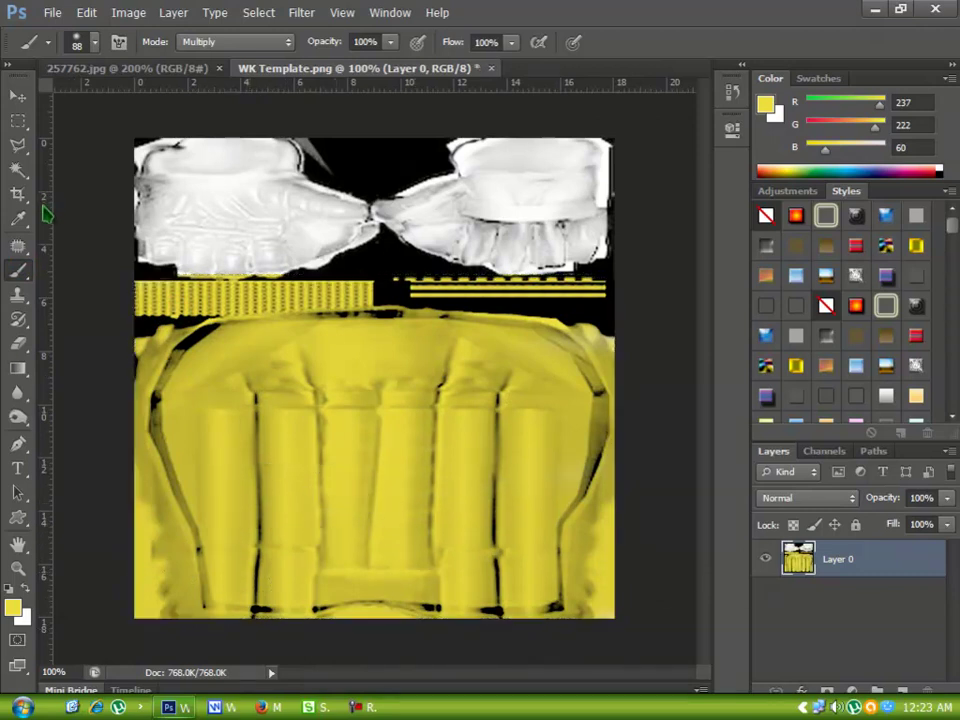
Step: Brush magenta (RGB 221, 5, 193) over the gloves within a full-width marquee selection of the upper section, and deselect
{"action": "left_click", "coordinate": [18, 121]}
{"action": "left_click_drag", "start_coordinate": [116, 129], "coordinate": [632, 276]}
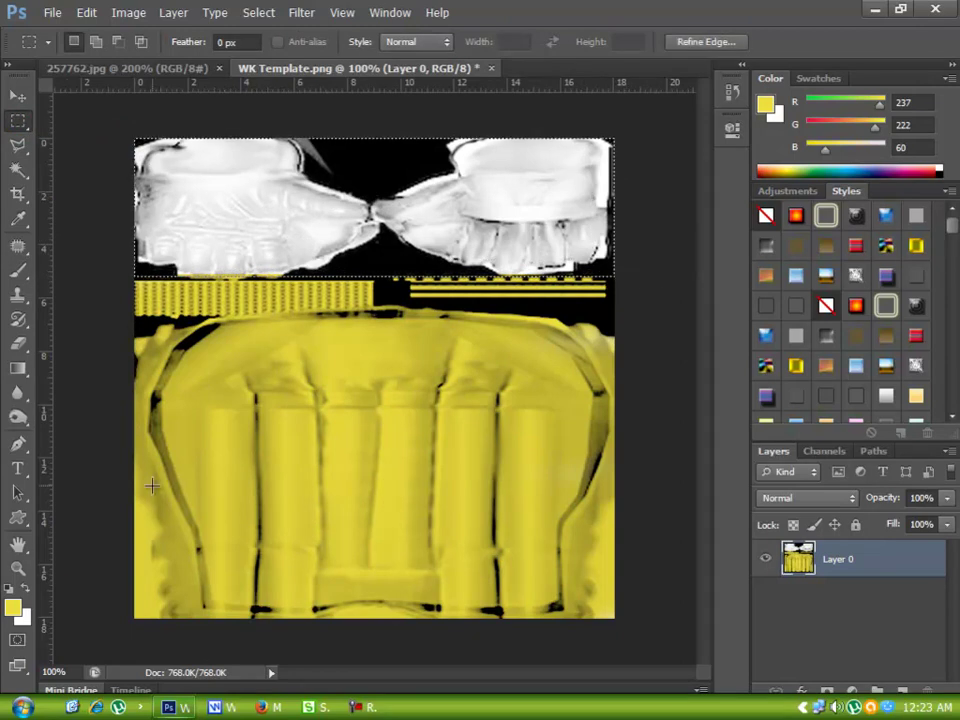
{"action": "left_click", "coordinate": [11, 607]}
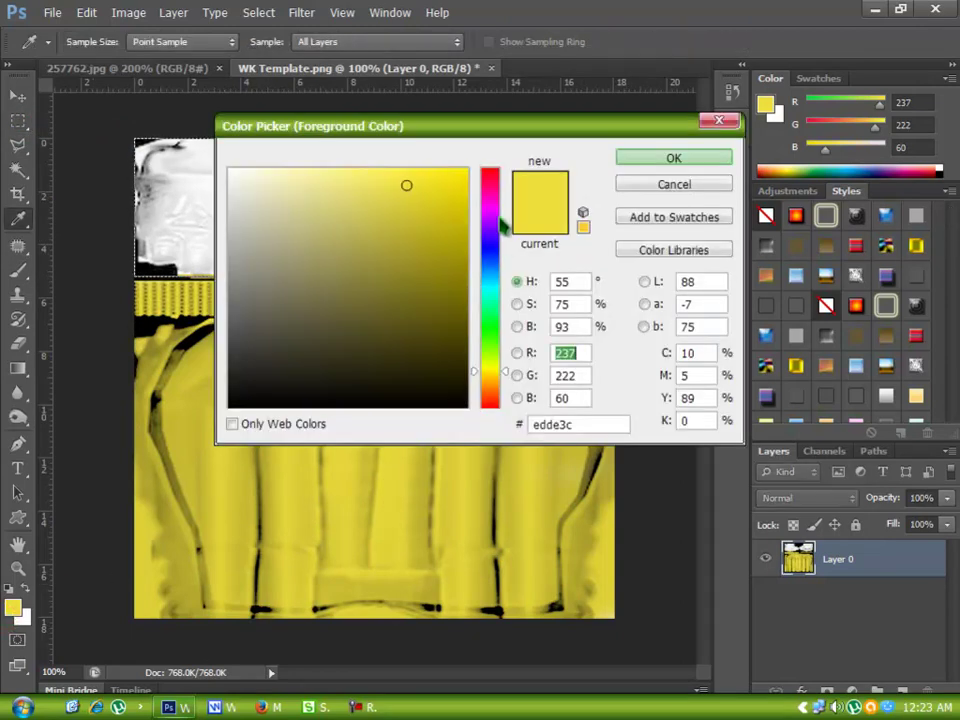
{"action": "left_click_drag", "start_coordinate": [503, 226], "coordinate": [495, 203]}
{"action": "left_click", "coordinate": [462, 201]}
{"action": "left_click", "coordinate": [630, 162]}
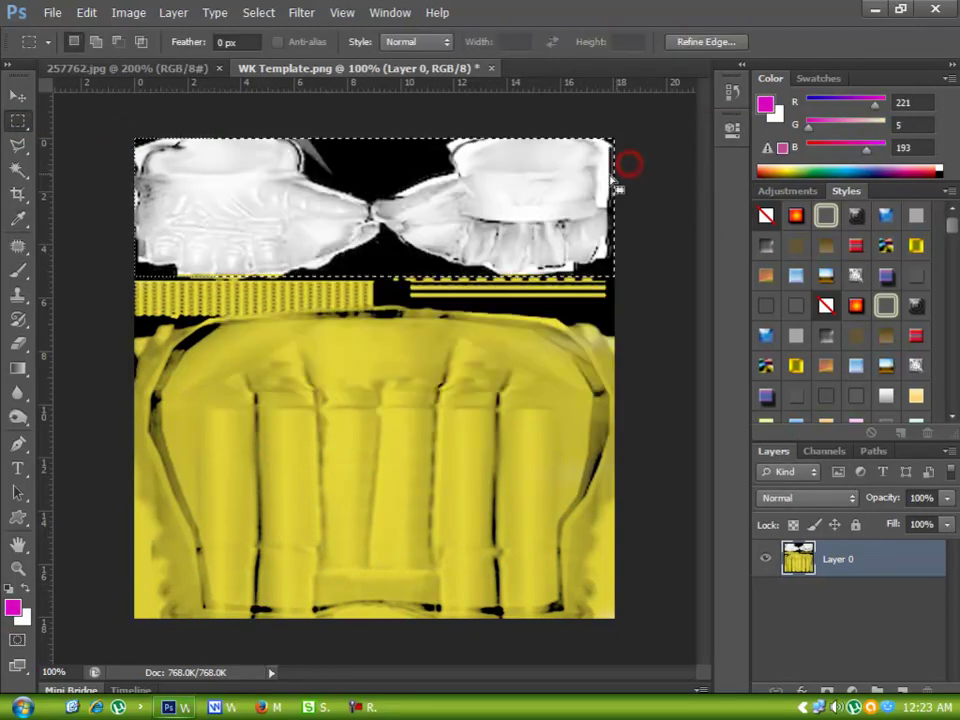
{"action": "mouse_move", "coordinate": [602, 171]}
{"action": "left_mouse_down"}
{"action": "mouse_move", "coordinate": [696, 188]}
{"action": "mouse_move", "coordinate": [628, 158]}
{"action": "mouse_move", "coordinate": [604, 179]}
{"action": "left_mouse_up"}
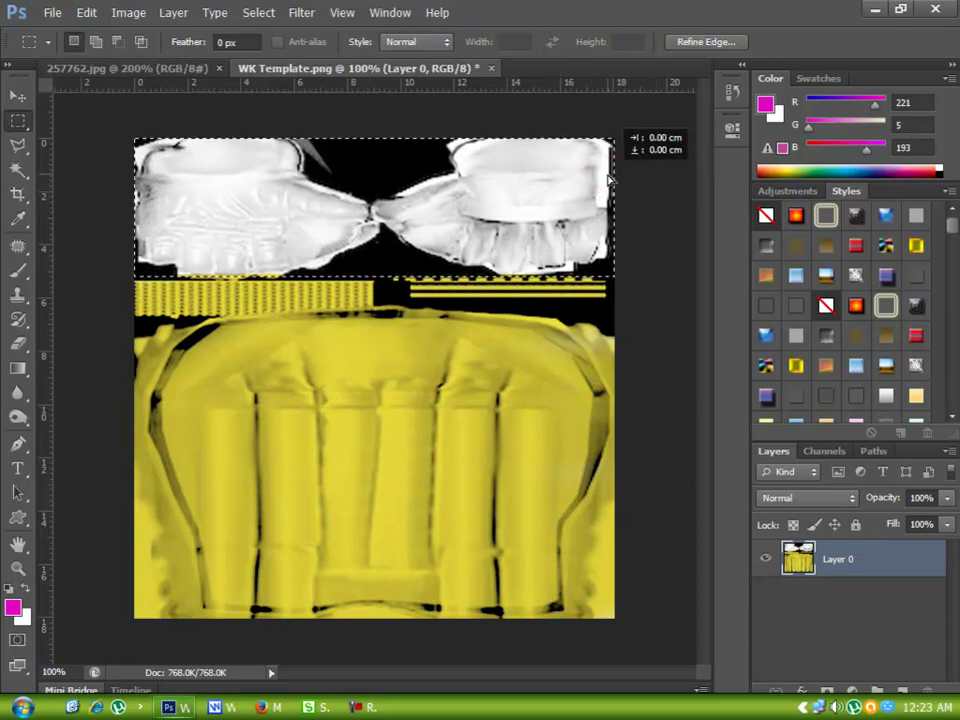
{"action": "left_click", "coordinate": [18, 270]}
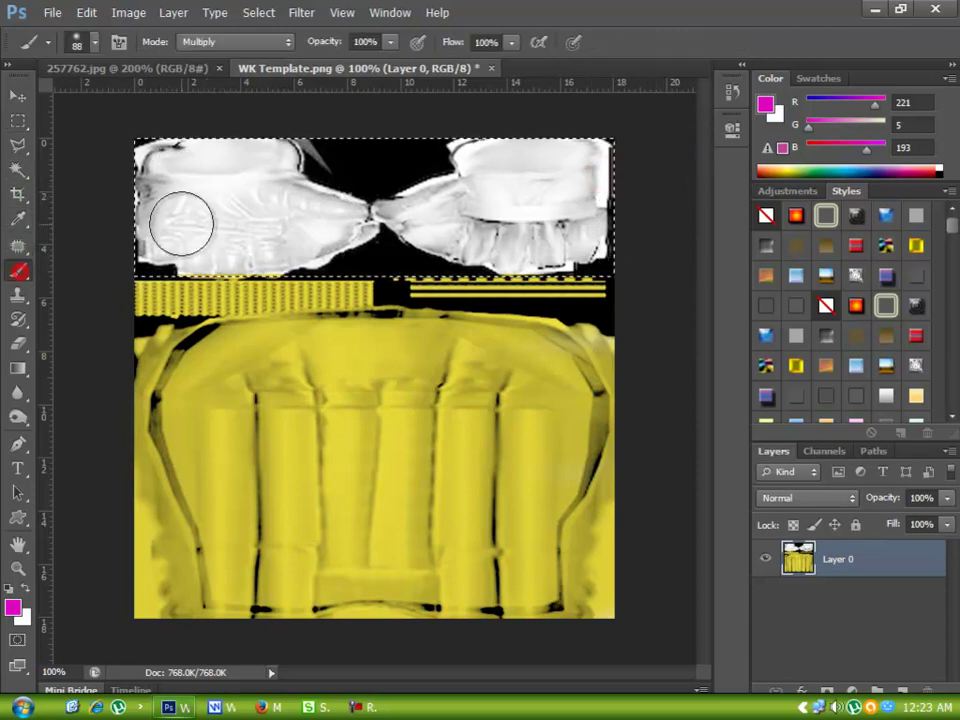
{"action": "mouse_move", "coordinate": [182, 214]}
{"action": "left_mouse_down"}
{"action": "mouse_move", "coordinate": [539, 202]}
{"action": "mouse_move", "coordinate": [458, 145]}
{"action": "mouse_move", "coordinate": [708, 252]}
{"action": "mouse_move", "coordinate": [668, 257]}
{"action": "mouse_move", "coordinate": [443, 170]}
{"action": "left_mouse_up"}
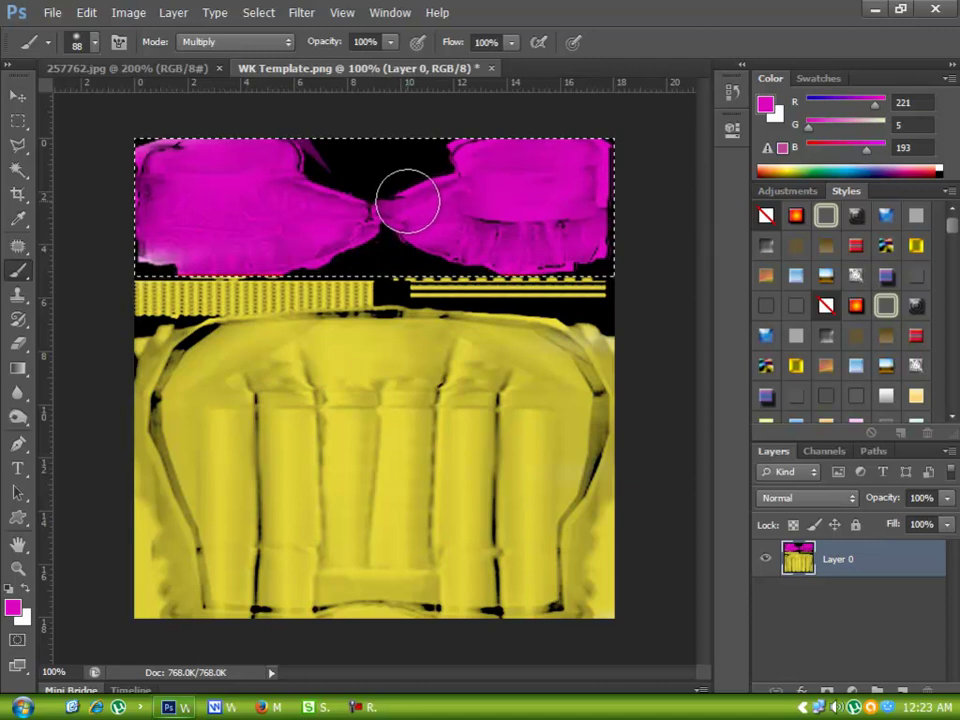
{"action": "key", "text": "ctrl+d"}
{"action": "left_click", "coordinate": [47, 12]}
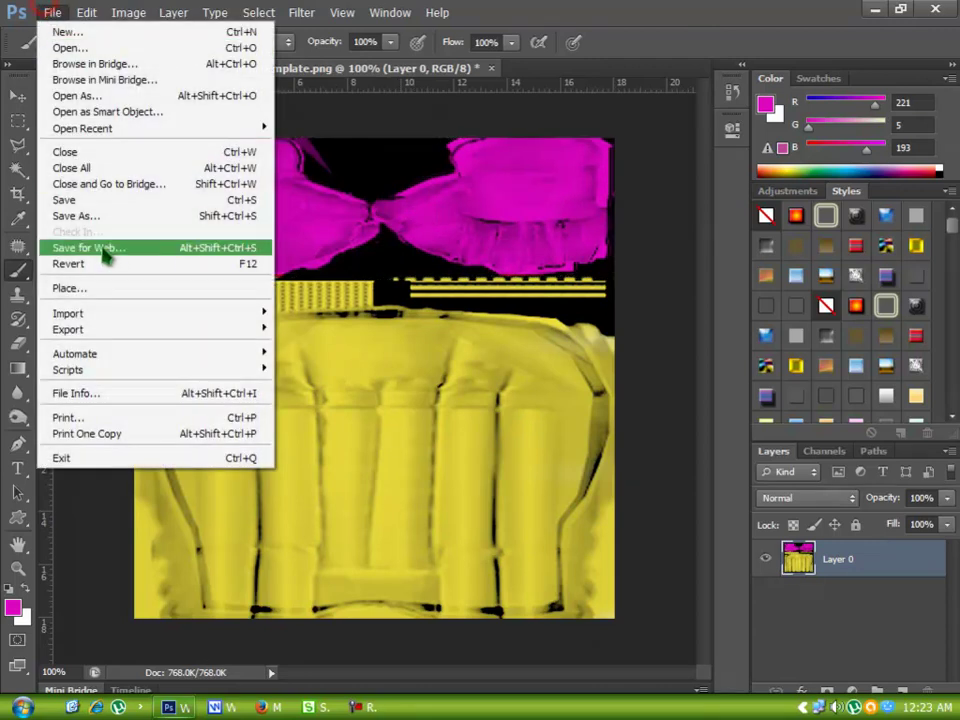
{"action": "left_click", "coordinate": [92, 205]}
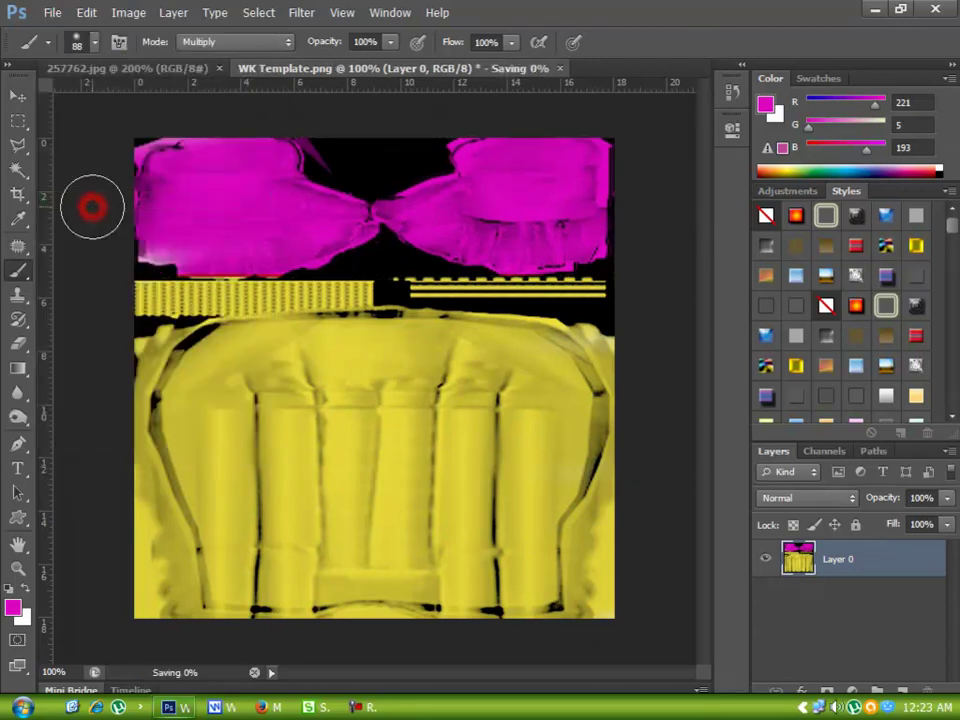
{"action": "left_click", "coordinate": [53, 12]}
{"action": "left_click", "coordinate": [96, 220]}
{"action": "left_click", "coordinate": [535, 303]}
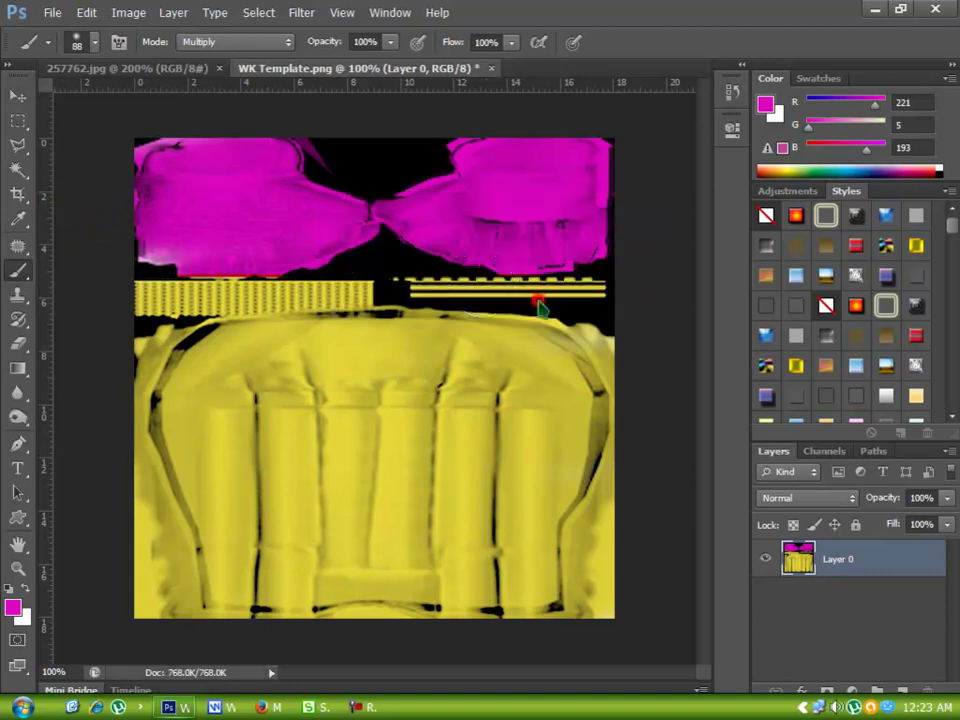
Step: Save the recoloured wicketkeeper template to the desktop as a 24-bit OS/2 BMP and close WK Template.png without saving changes
{"action": "left_click", "coordinate": [52, 12]}
{"action": "left_click", "coordinate": [82, 225]}
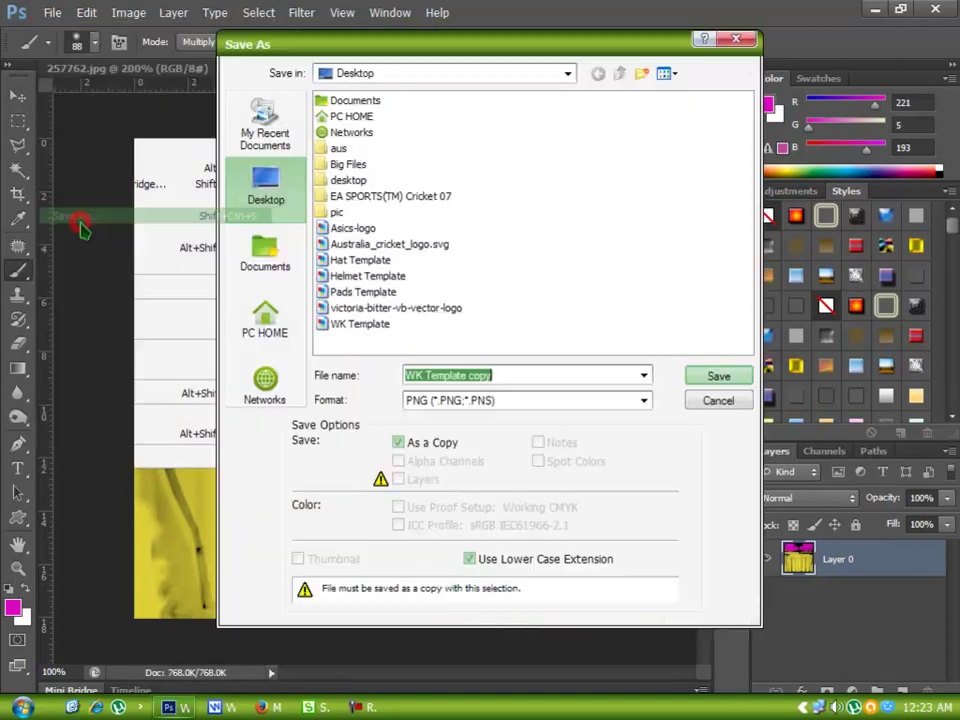
{"action": "left_click", "coordinate": [549, 401]}
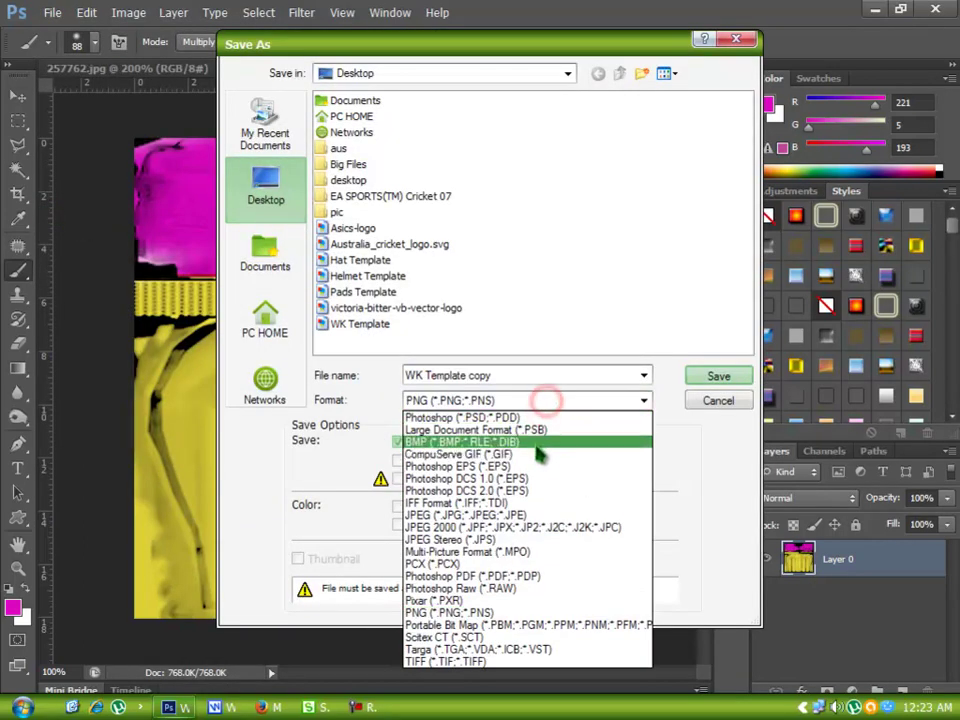
{"action": "left_click", "coordinate": [500, 452]}
{"action": "left_click", "coordinate": [736, 376]}
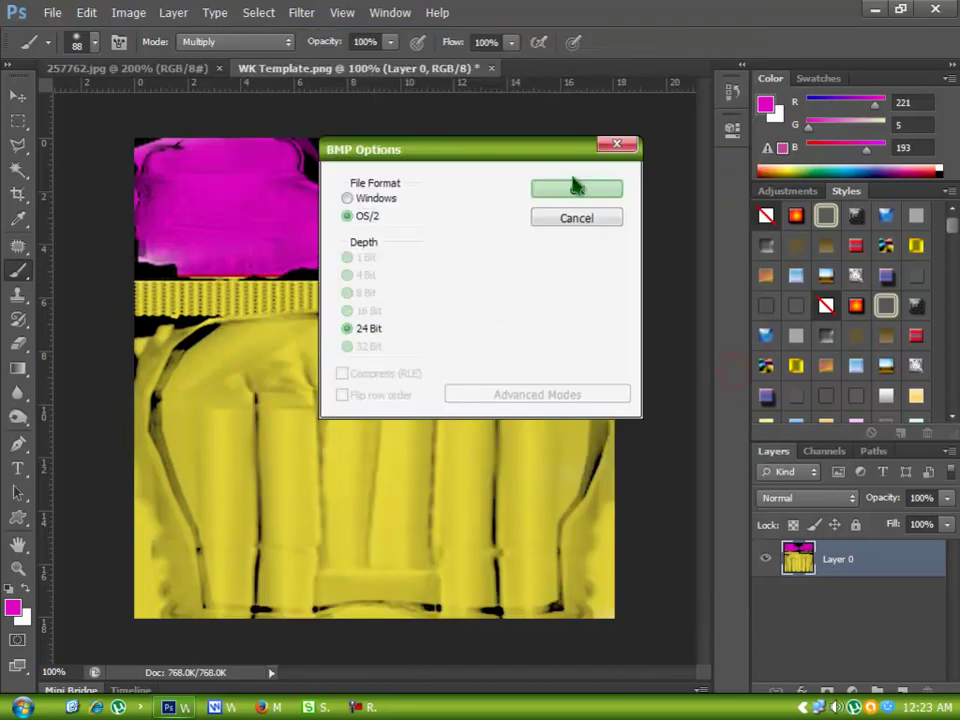
{"action": "left_click", "coordinate": [576, 187]}
{"action": "left_click", "coordinate": [491, 68]}
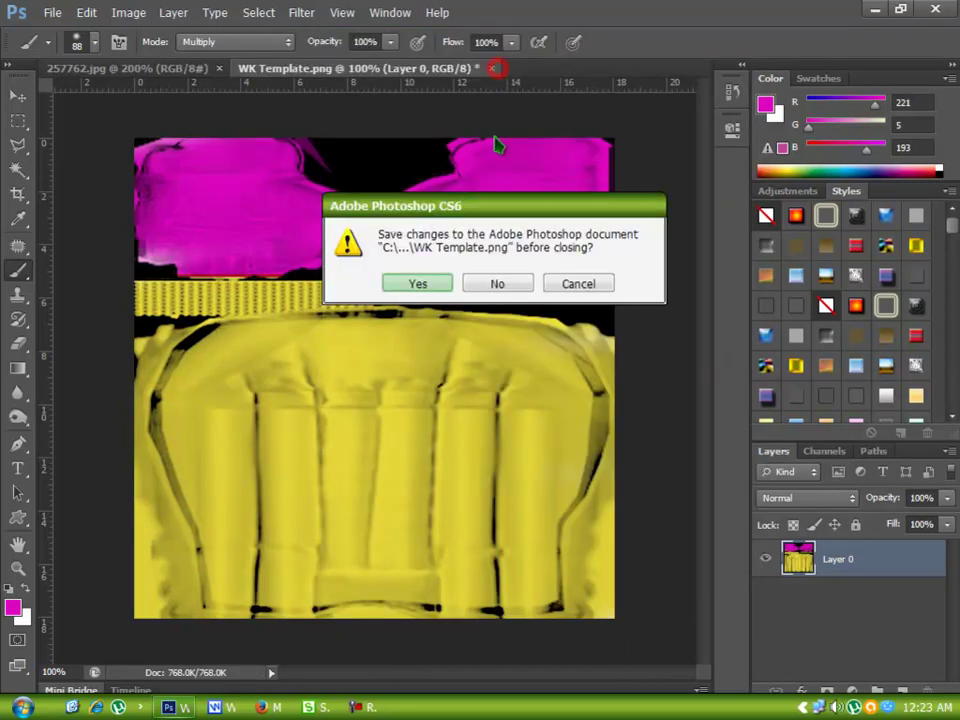
{"action": "left_click", "coordinate": [493, 276]}
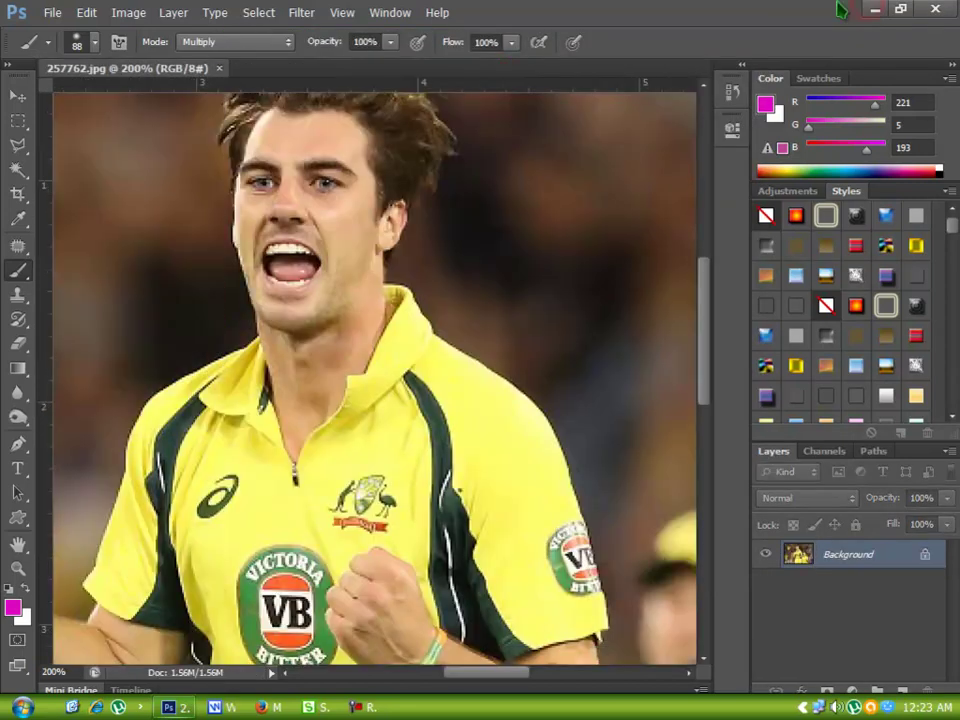
Step: On the desktop, move the WK Template bitmap beside the other bitmaps and set the original WK Template image below Pads Template
{"action": "left_click", "coordinate": [874, 9]}
{"action": "left_click_drag", "start_coordinate": [112, 405], "coordinate": [622, 258]}
{"action": "left_click_drag", "start_coordinate": [283, 510], "coordinate": [137, 415]}
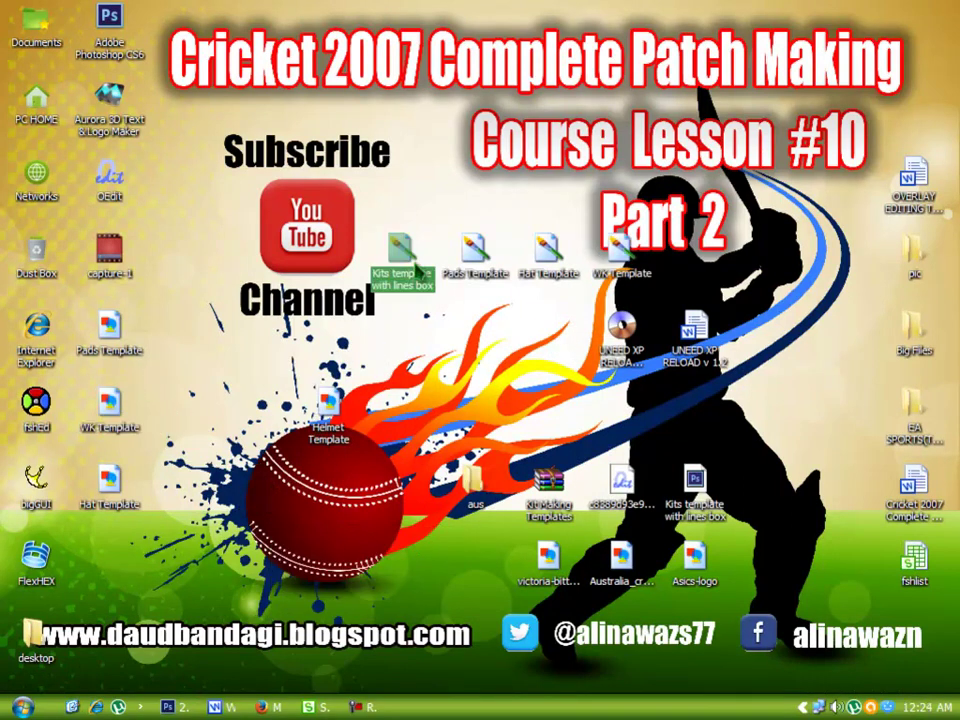
Step: Select the four texture bitmaps on the desktop and shift them together over the YouTube logo
{"action": "left_click", "coordinate": [612, 265]}
{"action": "left_click", "coordinate": [522, 270]}
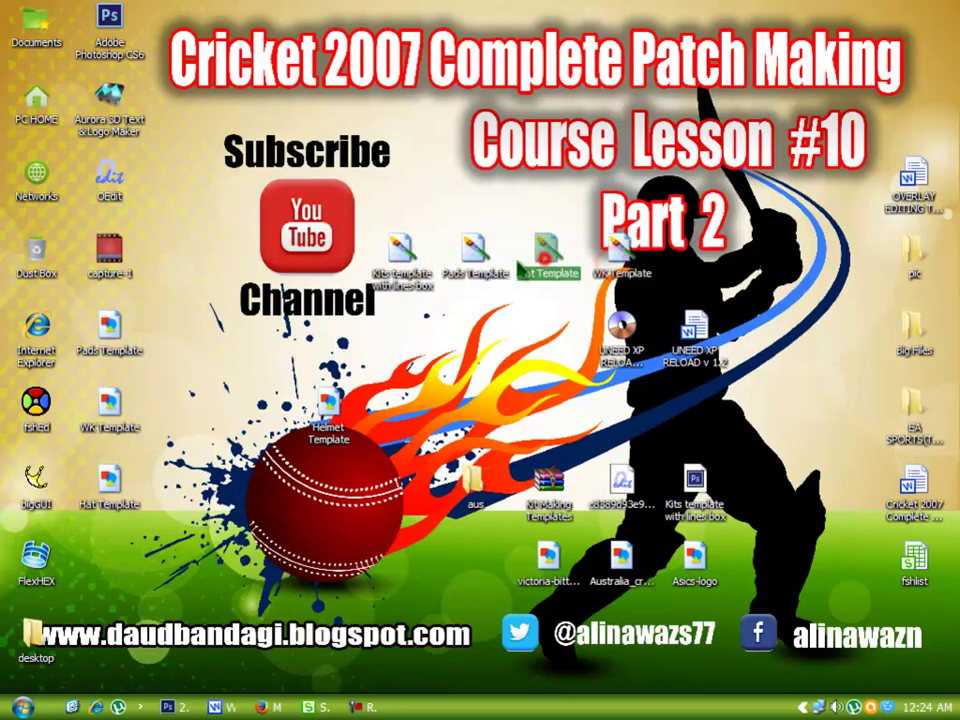
{"action": "left_click_drag", "start_coordinate": [364, 182], "coordinate": [643, 300]}
{"action": "left_click_drag", "start_coordinate": [545, 262], "coordinate": [397, 278]}
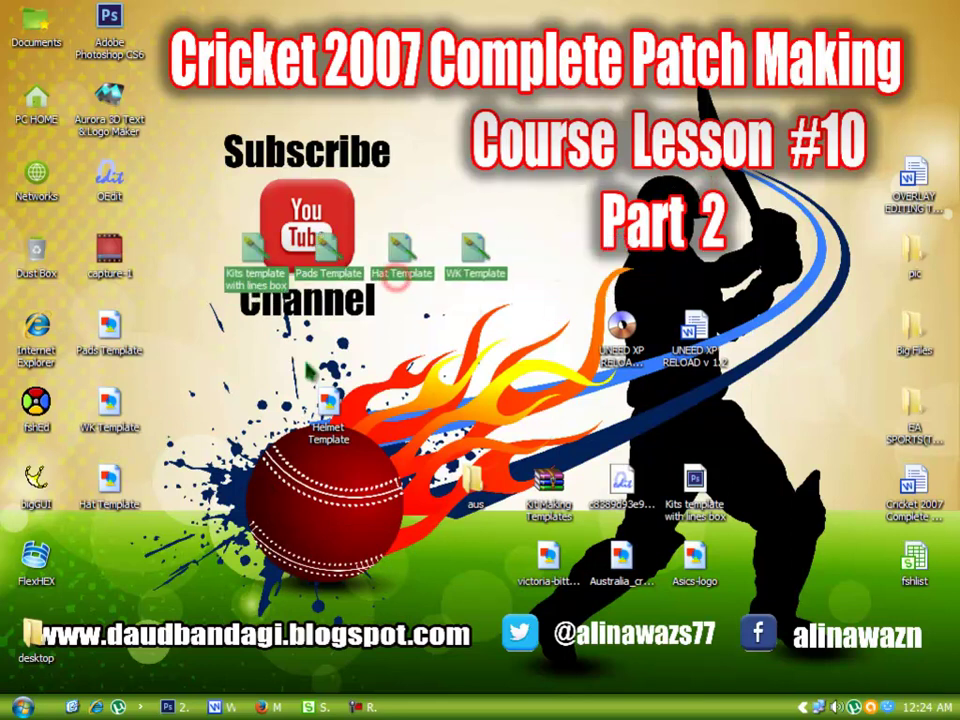
Step: Open the Helmet Template image from the desktop in Photoshop
{"action": "left_click", "coordinate": [300, 466]}
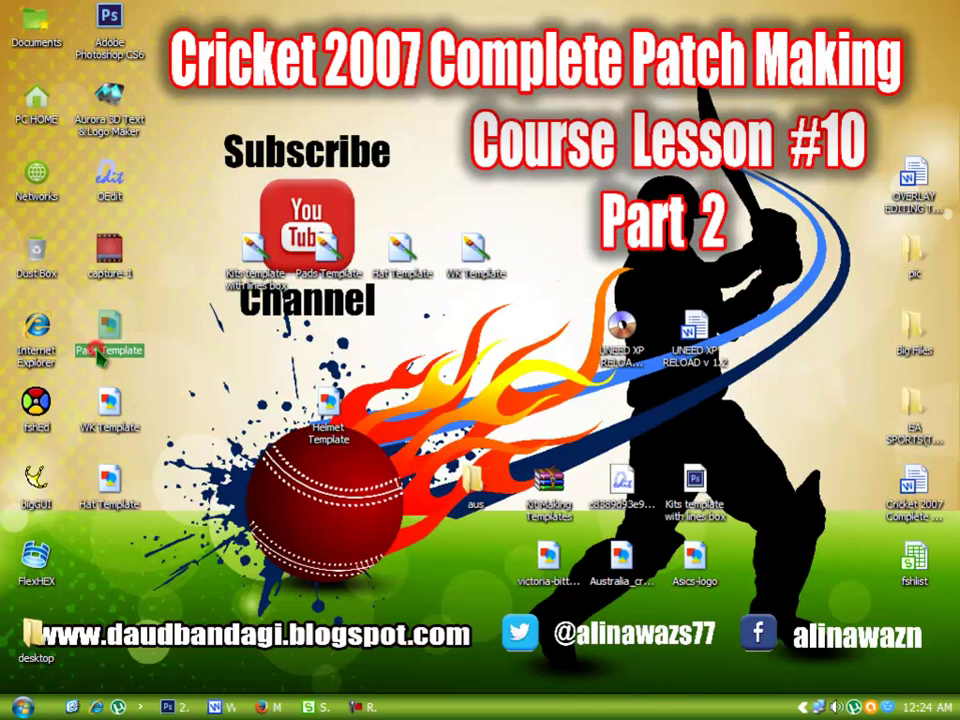
{"action": "left_click", "coordinate": [118, 410]}
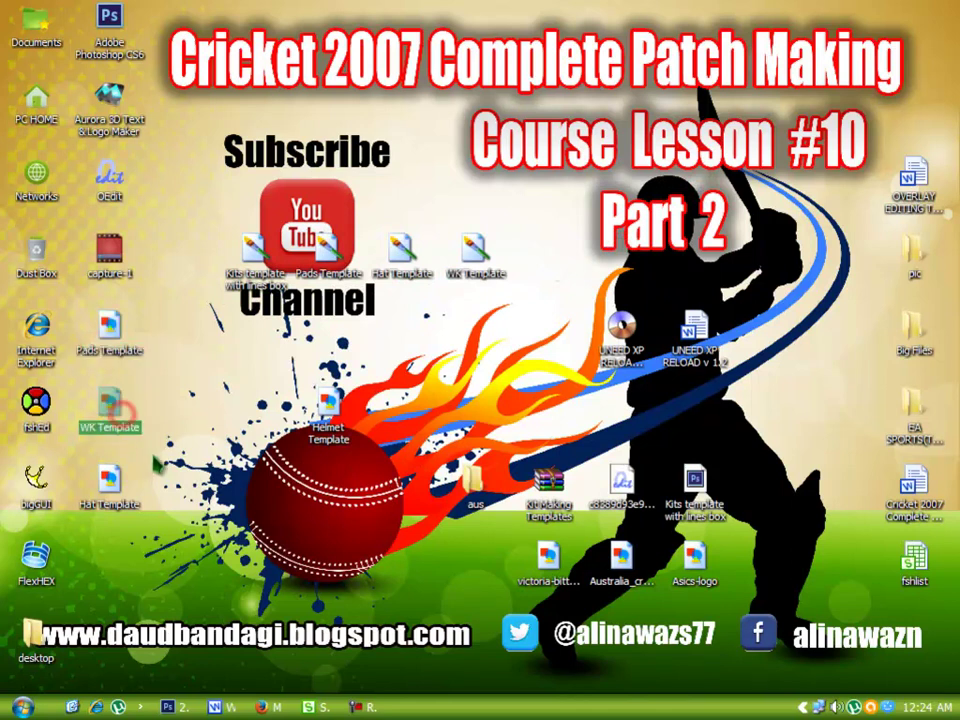
{"action": "left_click", "coordinate": [122, 505]}
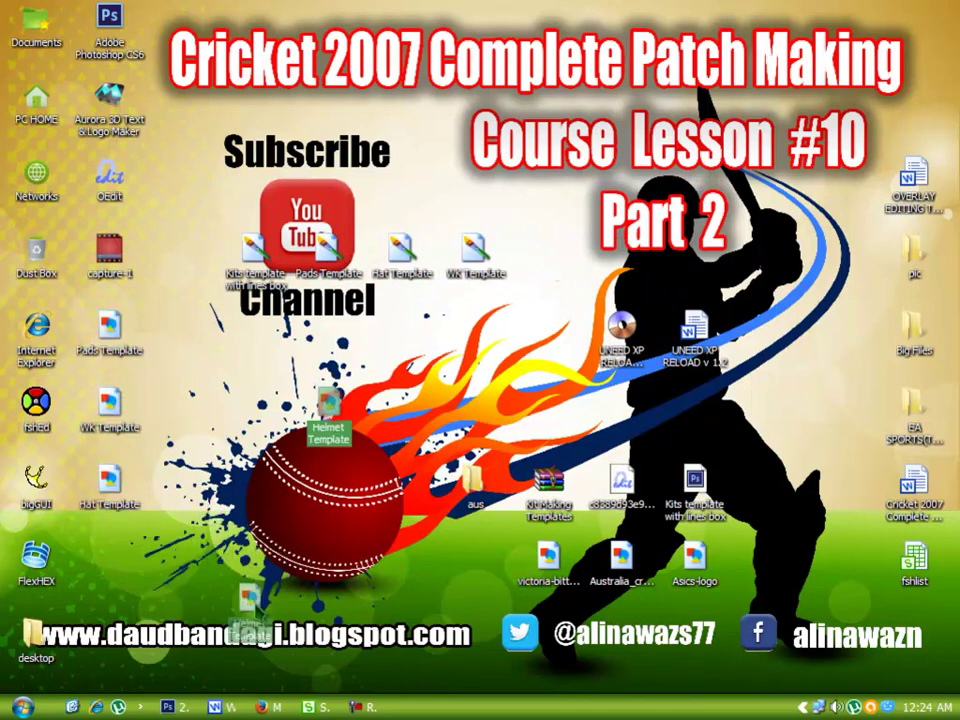
{"action": "mouse_move", "coordinate": [168, 706]}
{"action": "left_click_drag", "start_coordinate": [550, 205], "coordinate": [465, 78]}
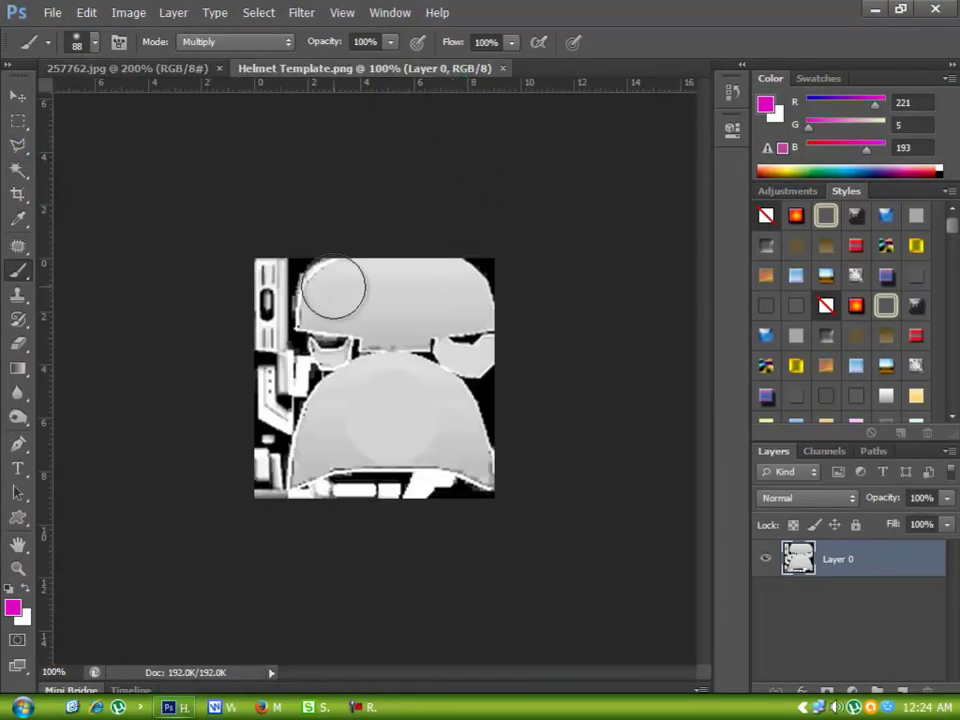
Step: Sample yellow (RGB 249, 237, 89) from the cricketer's shirt in 257762.jpg and brush it over both helmet shell sections
{"action": "left_click", "coordinate": [12, 605]}
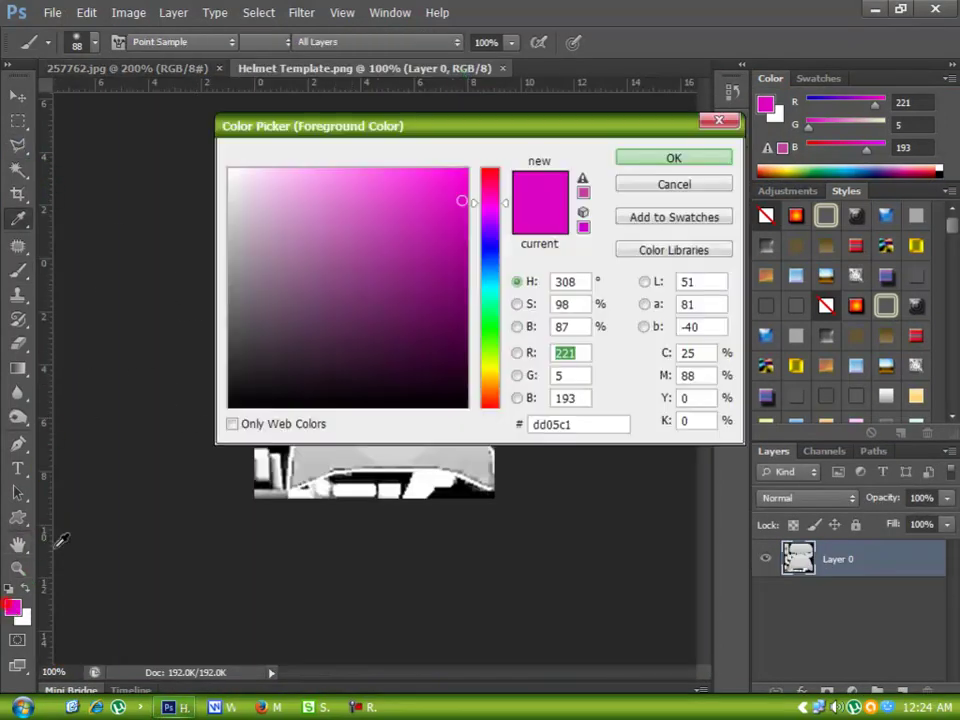
{"action": "left_click", "coordinate": [674, 184]}
{"action": "left_click", "coordinate": [172, 70]}
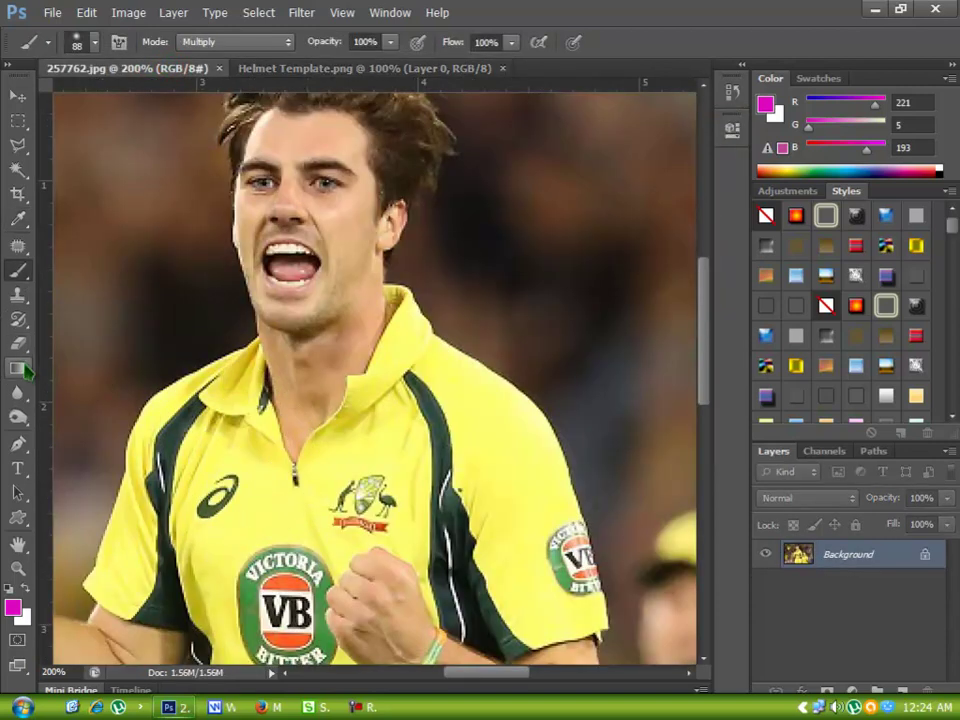
{"action": "left_click", "coordinate": [17, 221]}
{"action": "left_click", "coordinate": [242, 439]}
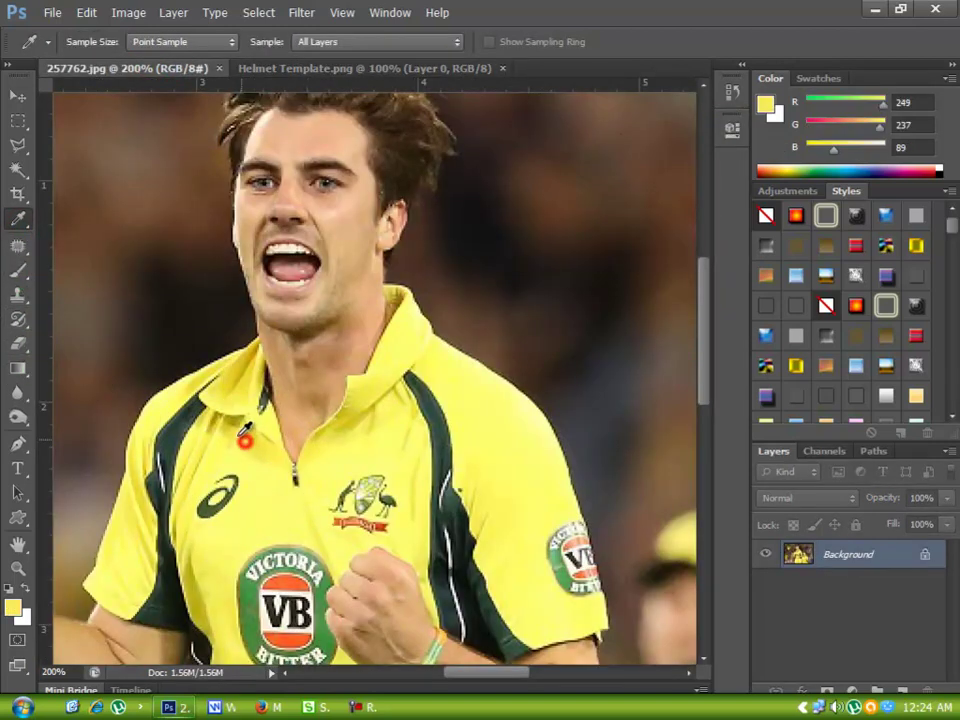
{"action": "left_click", "coordinate": [312, 68]}
{"action": "left_click", "coordinate": [17, 270]}
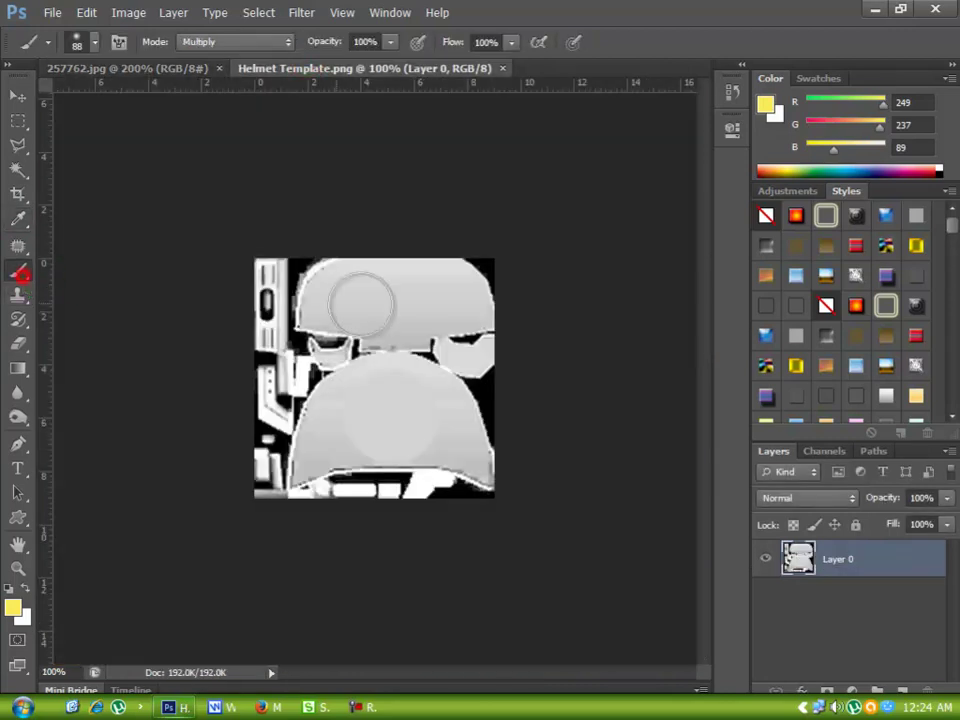
{"action": "mouse_move", "coordinate": [467, 285]}
{"action": "left_mouse_down"}
{"action": "mouse_move", "coordinate": [345, 287]}
{"action": "mouse_move", "coordinate": [338, 272]}
{"action": "mouse_move", "coordinate": [340, 325]}
{"action": "mouse_move", "coordinate": [400, 400]}
{"action": "mouse_move", "coordinate": [391, 440]}
{"action": "mouse_move", "coordinate": [317, 446]}
{"action": "mouse_move", "coordinate": [352, 416]}
{"action": "mouse_move", "coordinate": [317, 455]}
{"action": "mouse_move", "coordinate": [475, 473]}
{"action": "mouse_move", "coordinate": [425, 277]}
{"action": "mouse_move", "coordinate": [326, 300]}
{"action": "mouse_move", "coordinate": [414, 460]}
{"action": "mouse_move", "coordinate": [373, 504]}
{"action": "mouse_move", "coordinate": [466, 498]}
{"action": "mouse_move", "coordinate": [405, 421]}
{"action": "left_mouse_up"}
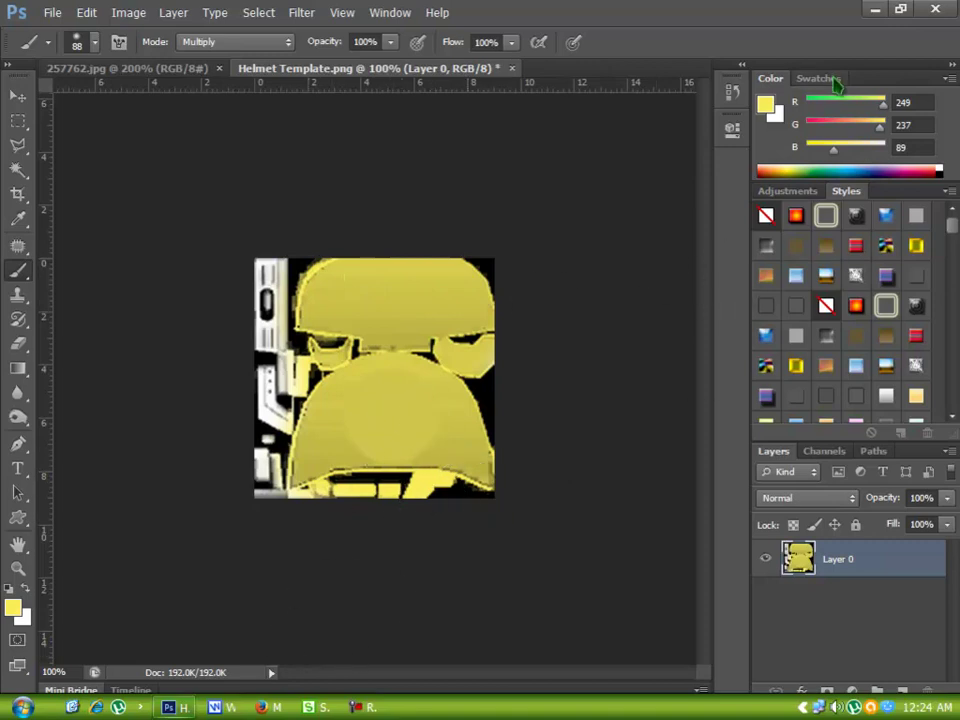
Step: Place the Australia_cricket_logo.svg image from the desktop in the helmet template, scaled down to about 5%
{"action": "left_click", "coordinate": [876, 9]}
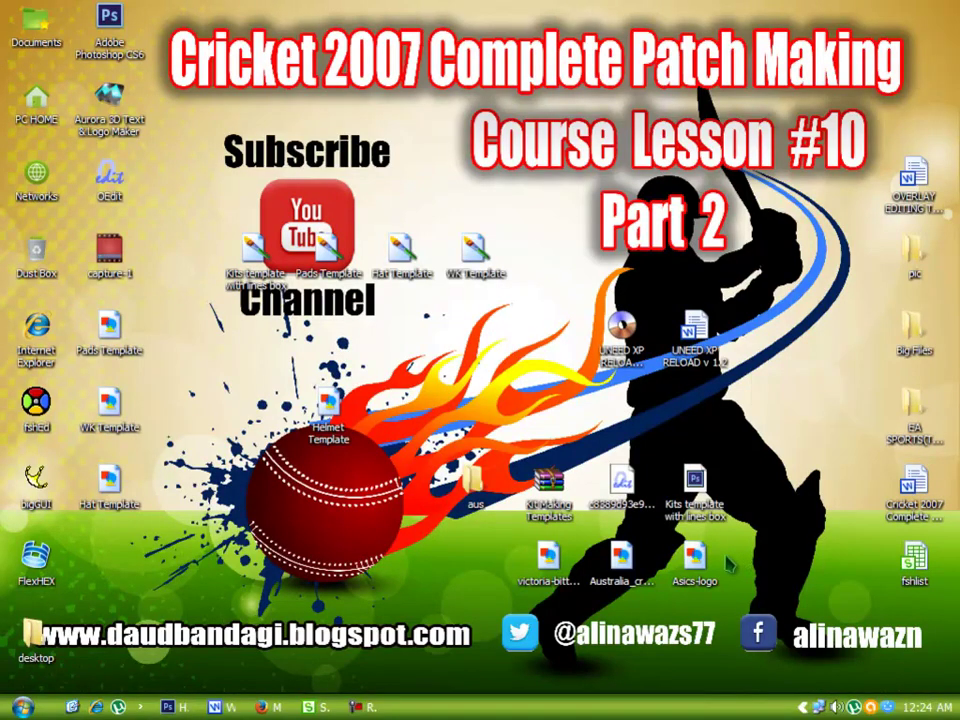
{"action": "left_click_drag", "start_coordinate": [622, 558], "coordinate": [461, 375]}
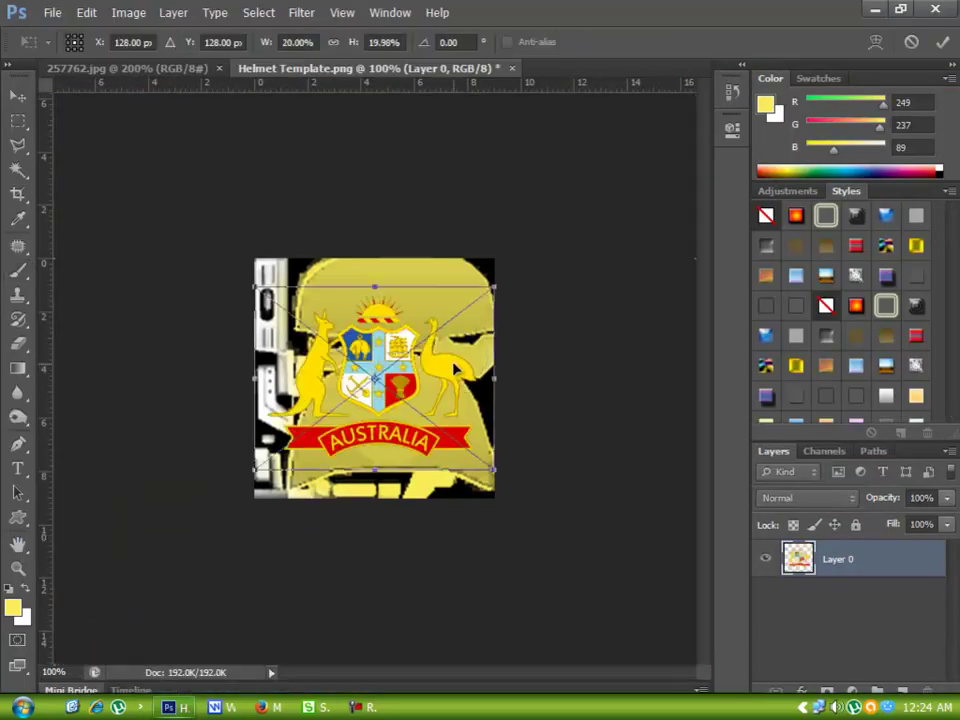
{"action": "mouse_move", "coordinate": [493, 287]}
{"action": "left_mouse_down"}
{"action": "mouse_move", "coordinate": [437, 321]}
{"action": "mouse_move", "coordinate": [409, 366]}
{"action": "left_mouse_up"}
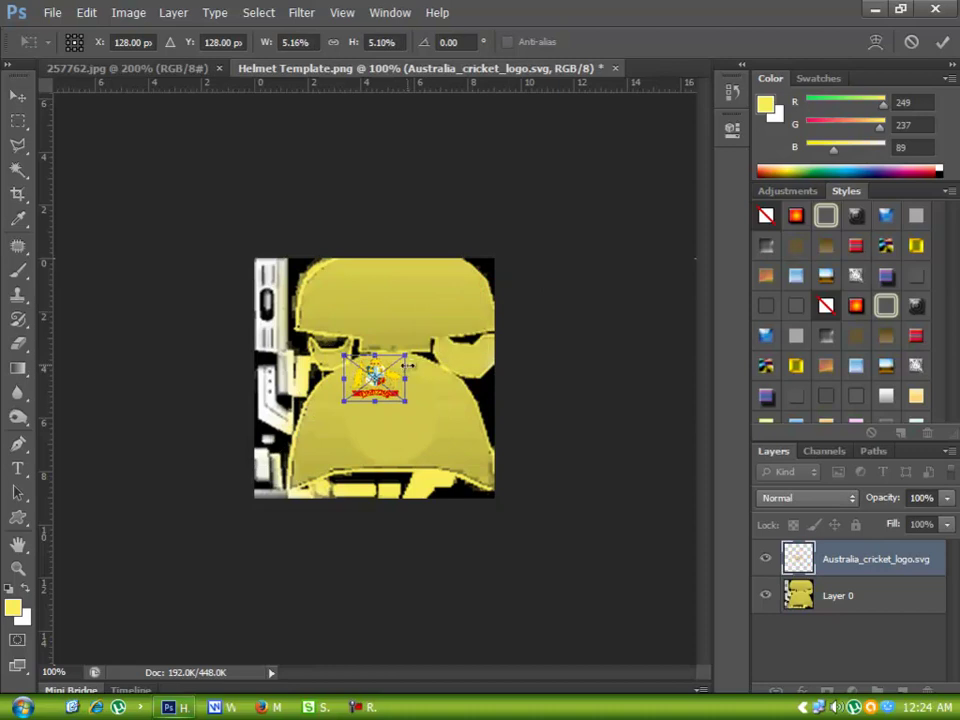
{"action": "key", "text": "b"}
Step: Rasterize the Australia logo layer and move the logo onto the pale circle of the lower helmet section
{"action": "left_click", "coordinate": [377, 369]}
{"action": "left_click", "coordinate": [471, 292]}
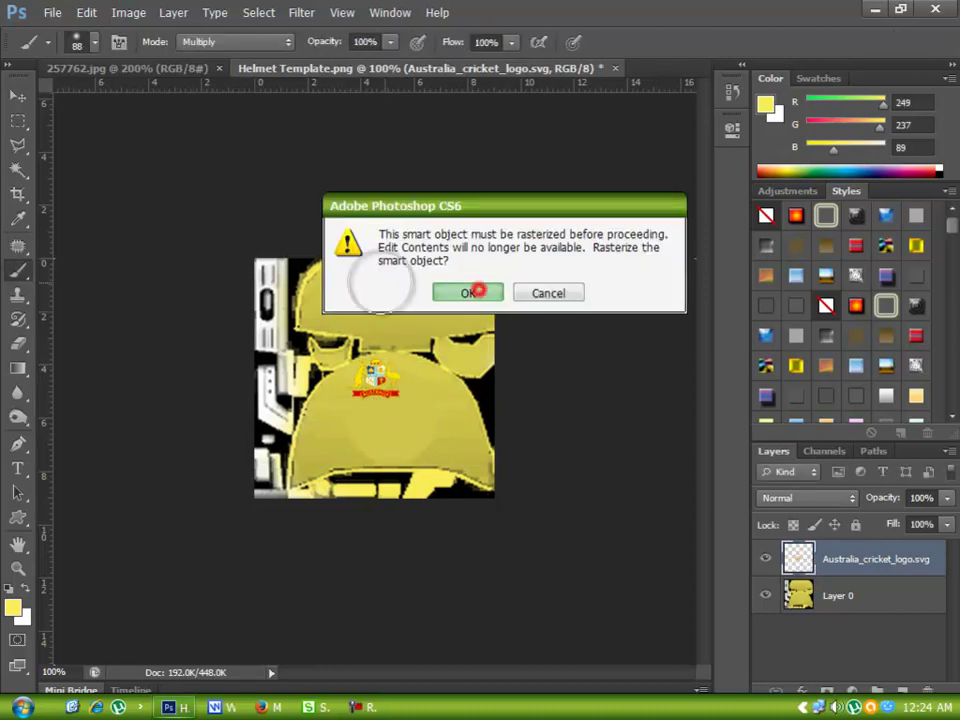
{"action": "left_click", "coordinate": [20, 90]}
{"action": "left_click_drag", "start_coordinate": [390, 388], "coordinate": [407, 419]}
Step: Add a 1 px black outside Stroke layer style to the Australia logo layer
{"action": "double_click", "coordinate": [920, 556]}
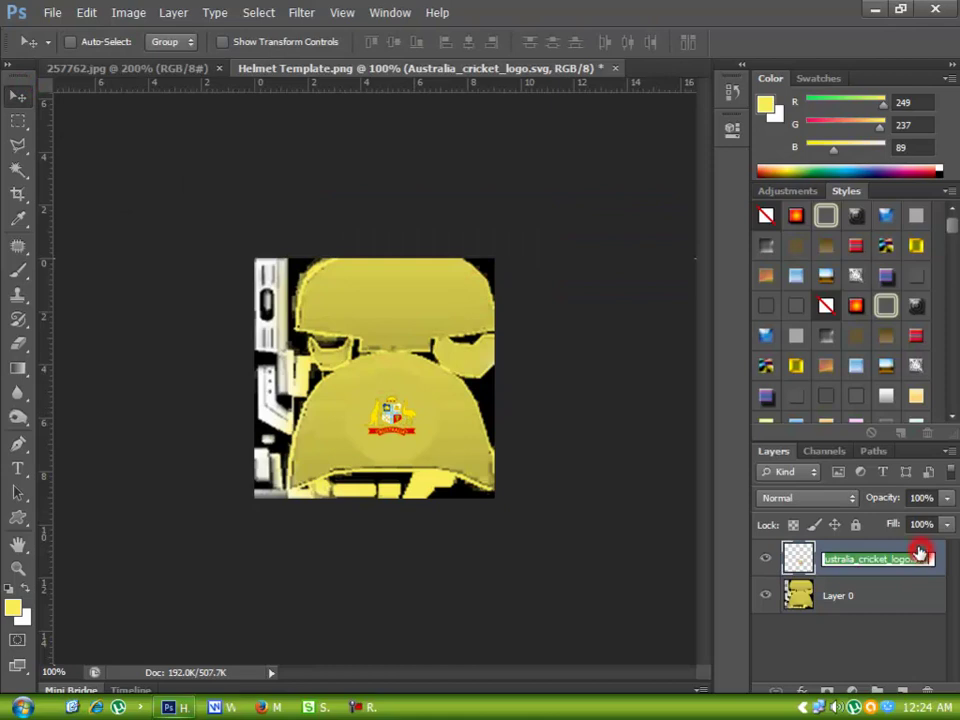
{"action": "double_click", "coordinate": [940, 566]}
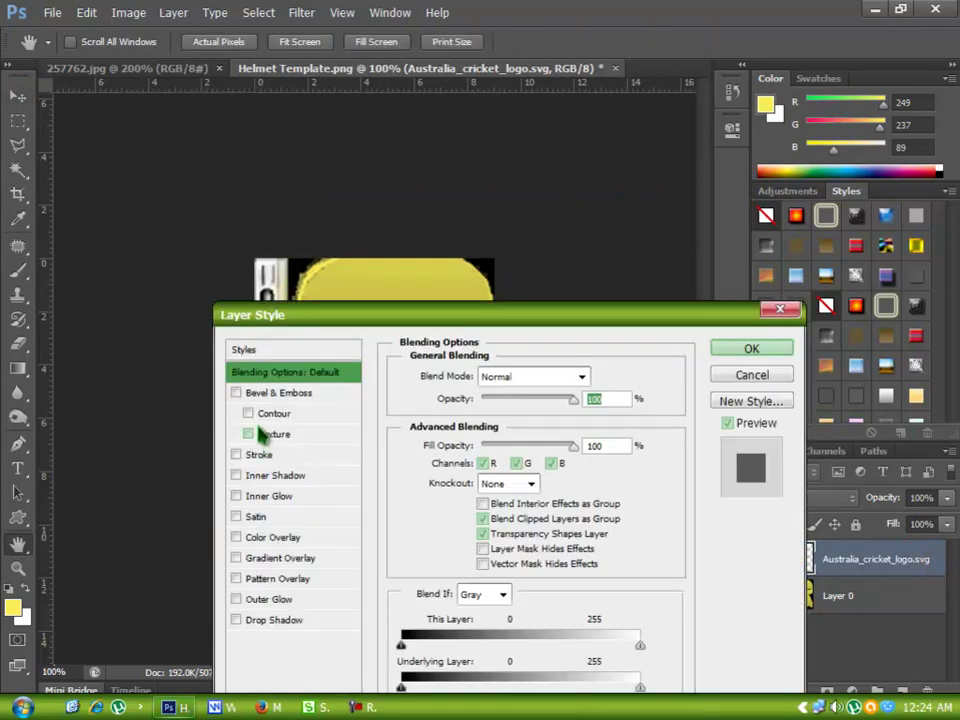
{"action": "left_click", "coordinate": [255, 455]}
{"action": "left_click_drag", "start_coordinate": [420, 314], "coordinate": [735, 299]}
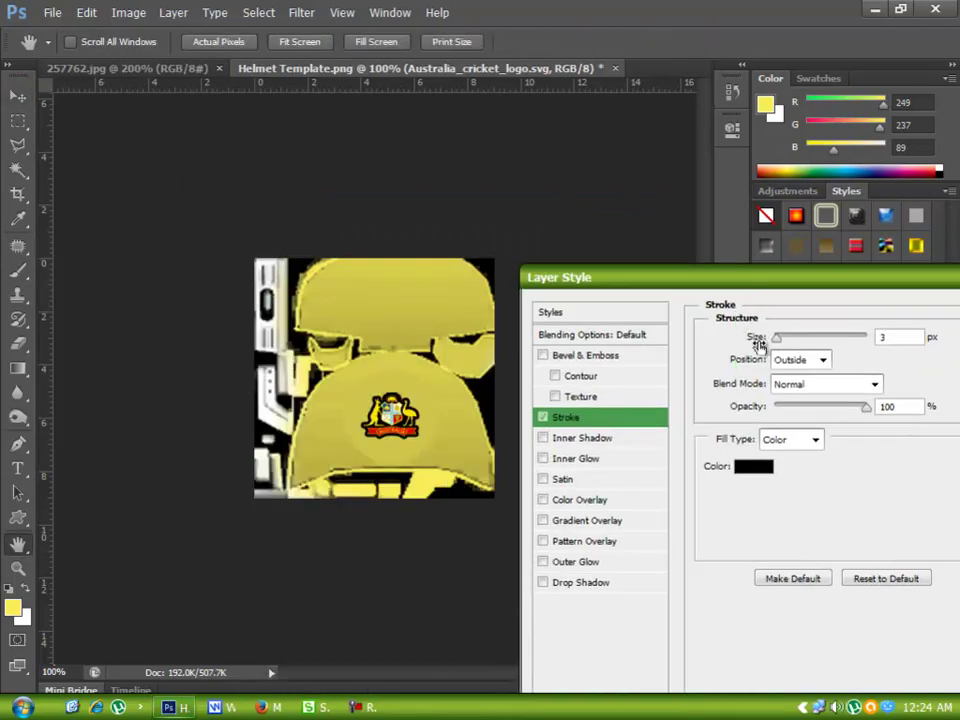
{"action": "left_click_drag", "start_coordinate": [779, 341], "coordinate": [779, 337]}
{"action": "left_click_drag", "start_coordinate": [876, 281], "coordinate": [787, 281]}
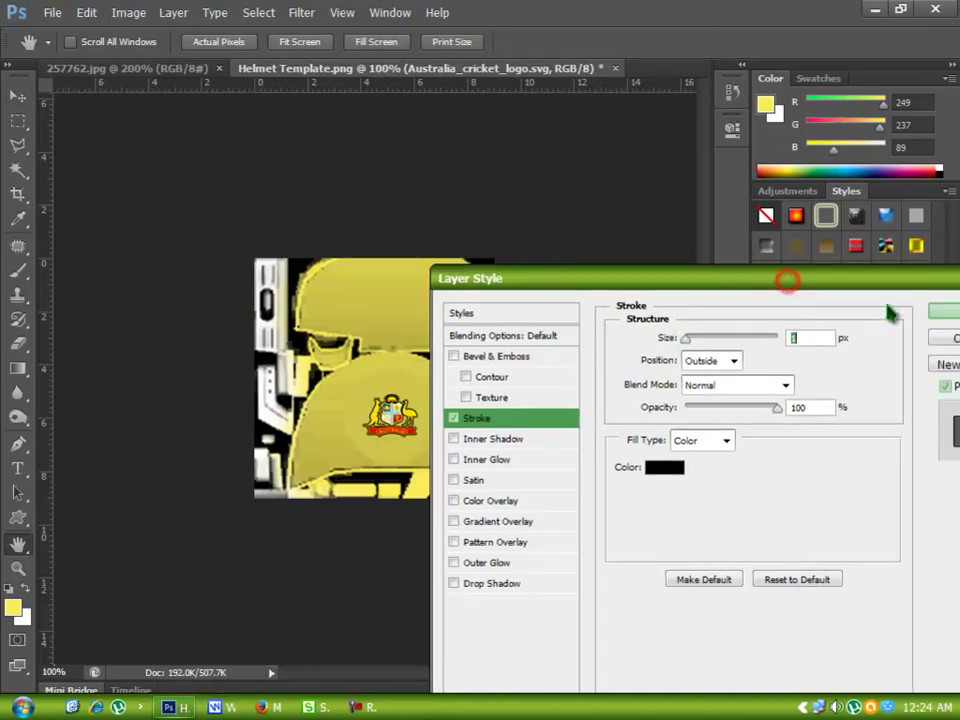
{"action": "left_click", "coordinate": [940, 314]}
Step: Save the helmet texture to the desktop as Helmet Template in 24-bit OS/2 BMP format
{"action": "left_click", "coordinate": [50, 13]}
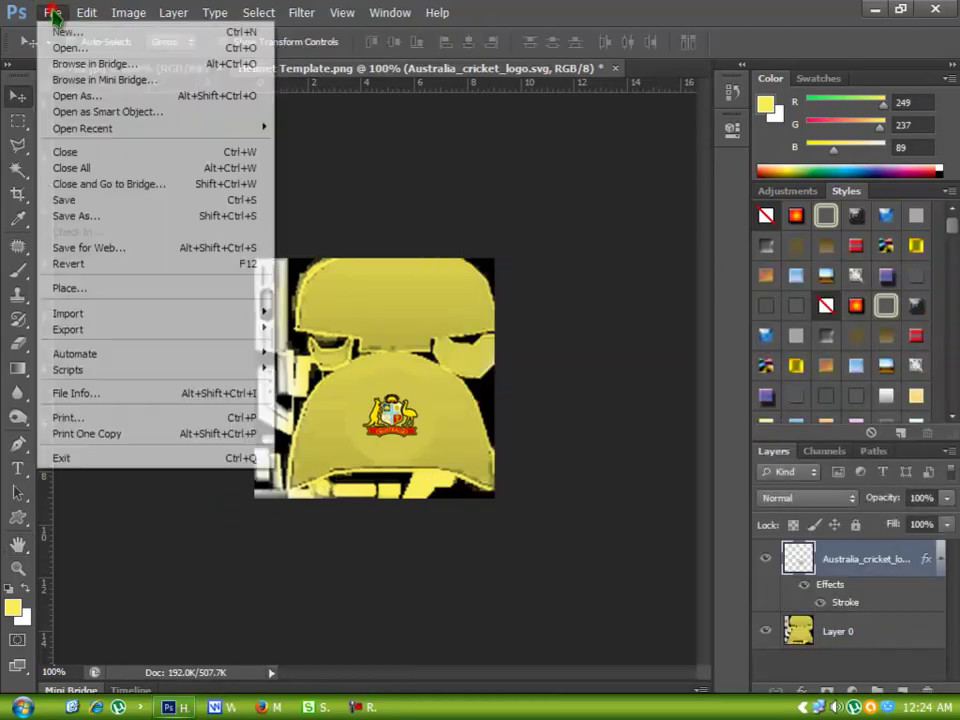
{"action": "left_click", "coordinate": [100, 211]}
{"action": "left_click", "coordinate": [593, 404]}
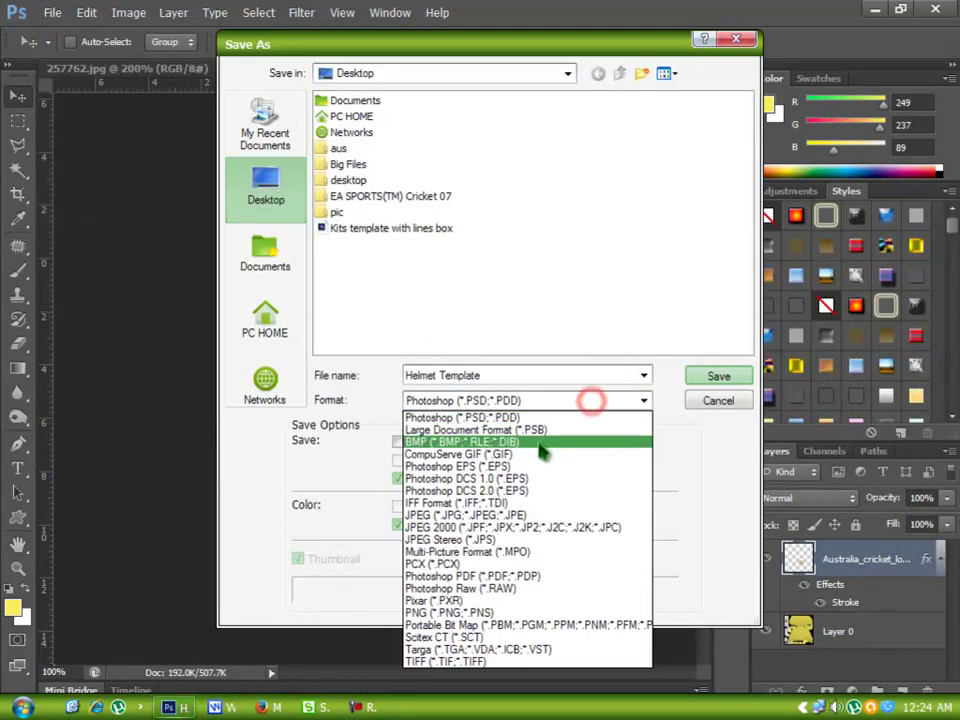
{"action": "left_click", "coordinate": [542, 446]}
{"action": "left_click", "coordinate": [737, 375]}
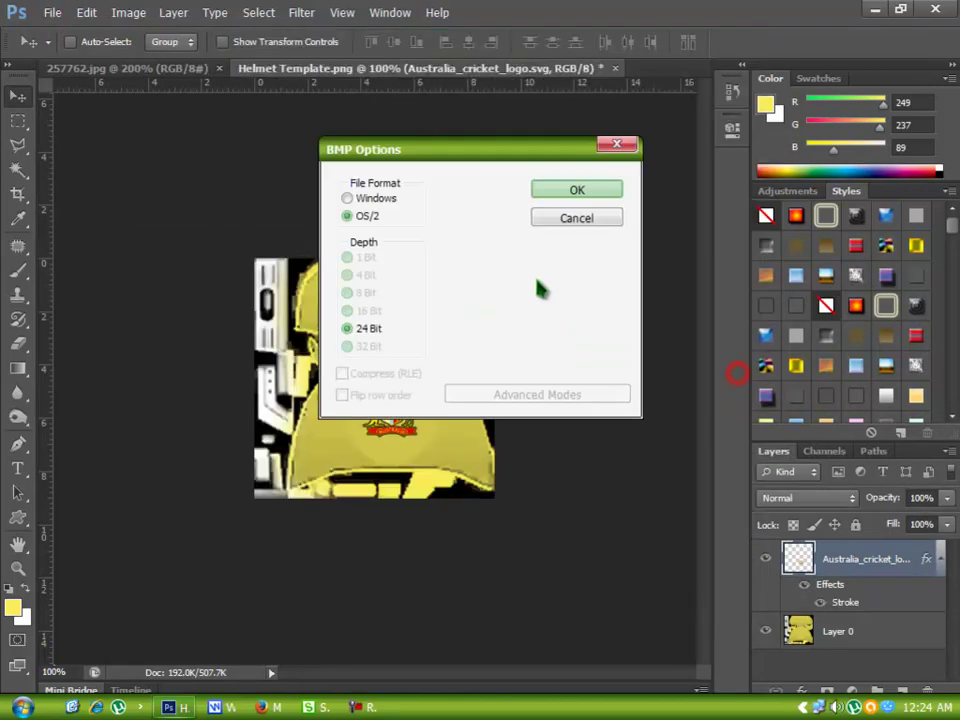
{"action": "left_click", "coordinate": [588, 190]}
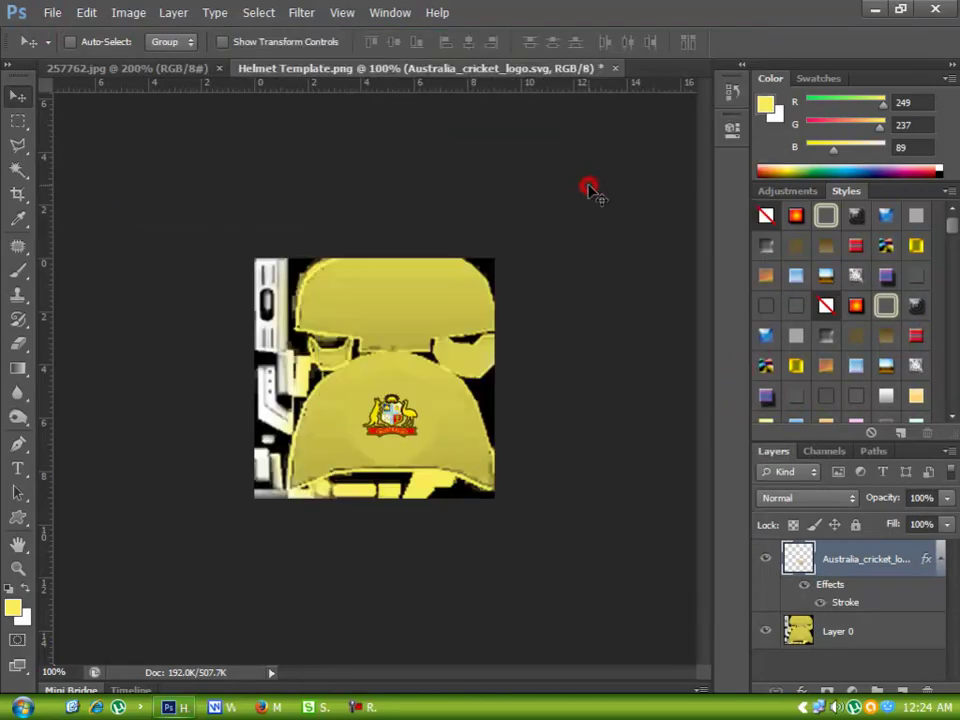
Step: On the desktop, move the Helmet Template bitmap beside the other bitmaps and relocate all five into the row beside FlexHEX
{"action": "left_click", "coordinate": [878, 9]}
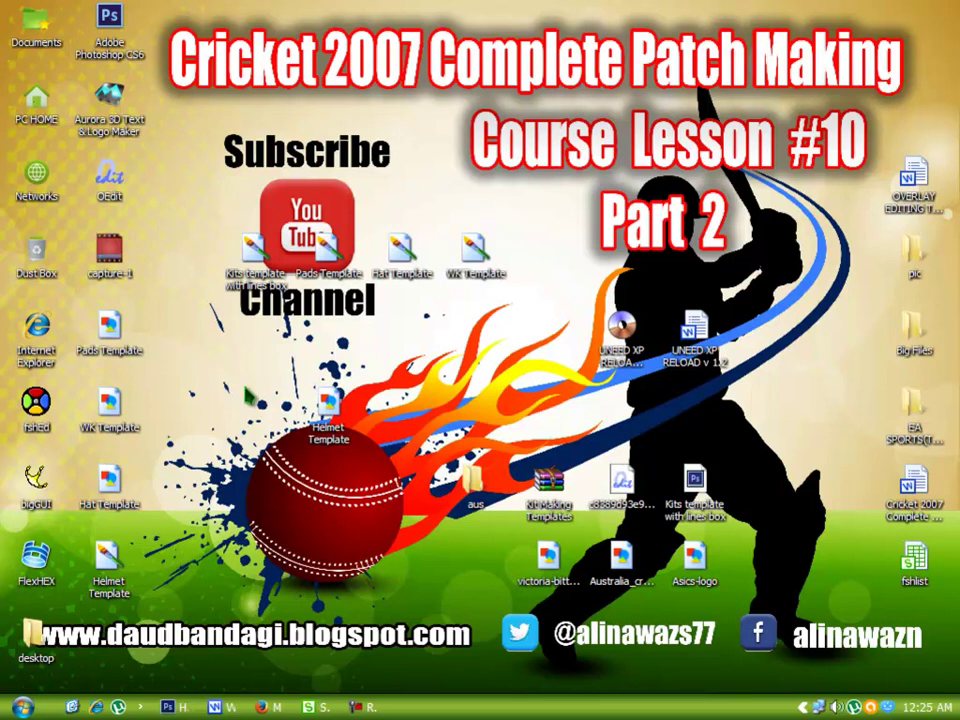
{"action": "left_click_drag", "start_coordinate": [120, 595], "coordinate": [548, 258]}
{"action": "left_click_drag", "start_coordinate": [610, 221], "coordinate": [229, 600]}
{"action": "left_click_drag", "start_coordinate": [546, 586], "coordinate": [503, 585]}
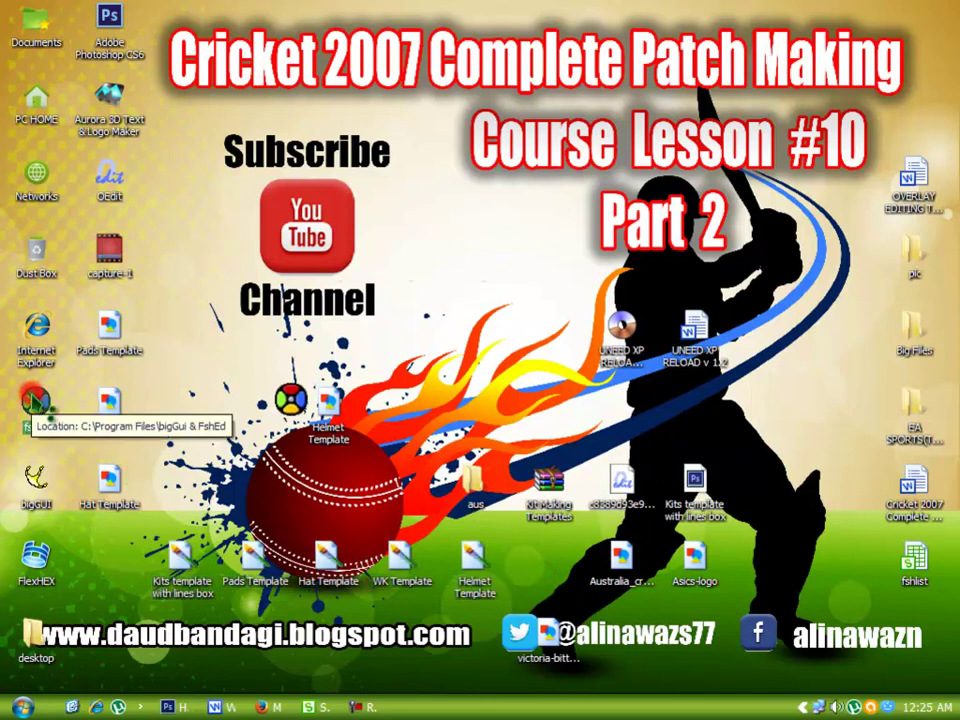
Step: Switch to the FshEd texture editor by launching it from the desktop
{"action": "left_click", "coordinate": [36, 402]}
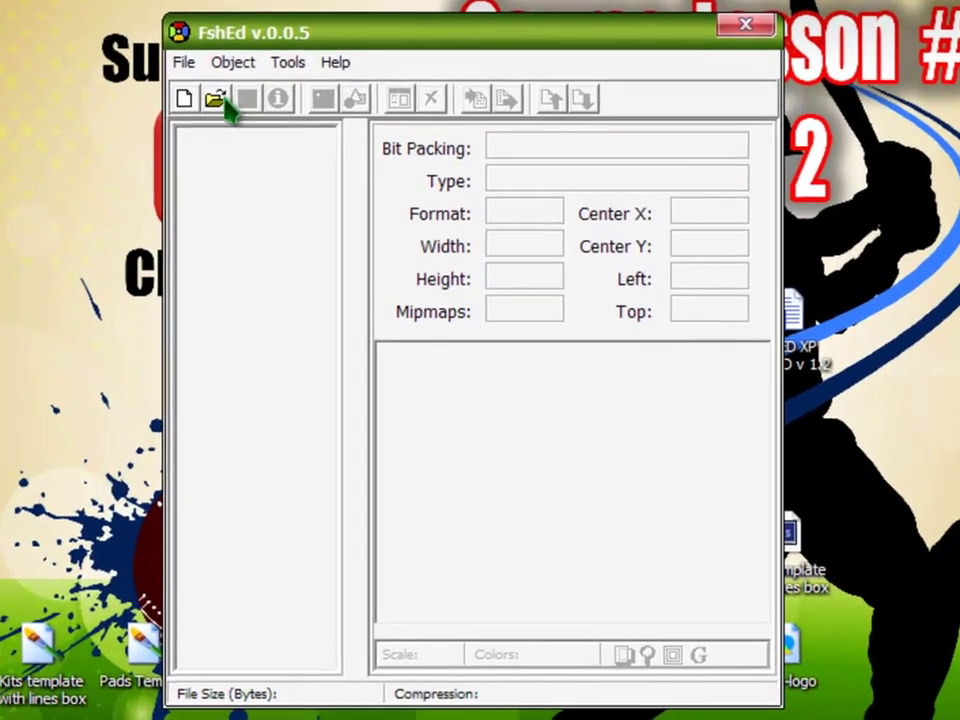
Step: Open the texture file 8e2dff35ec8716f3aa4adfae87d1e3fb.fsh from the aus folder on the desktop
{"action": "left_click", "coordinate": [300, 180]}
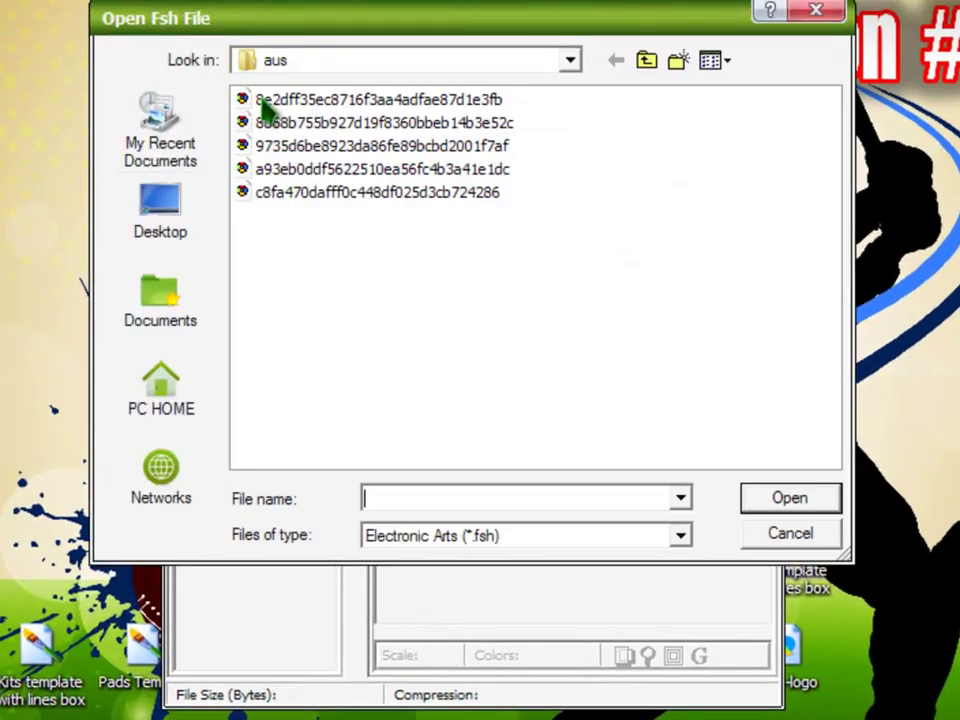
{"action": "left_click", "coordinate": [189, 229]}
{"action": "double_click", "coordinate": [267, 170]}
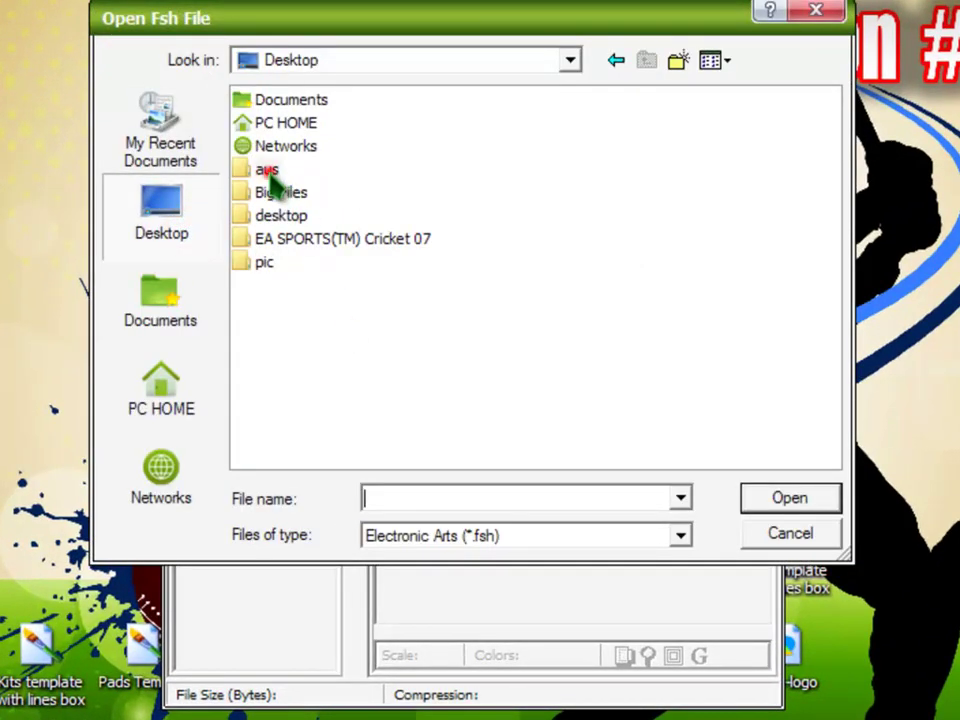
{"action": "double_click", "coordinate": [315, 100]}
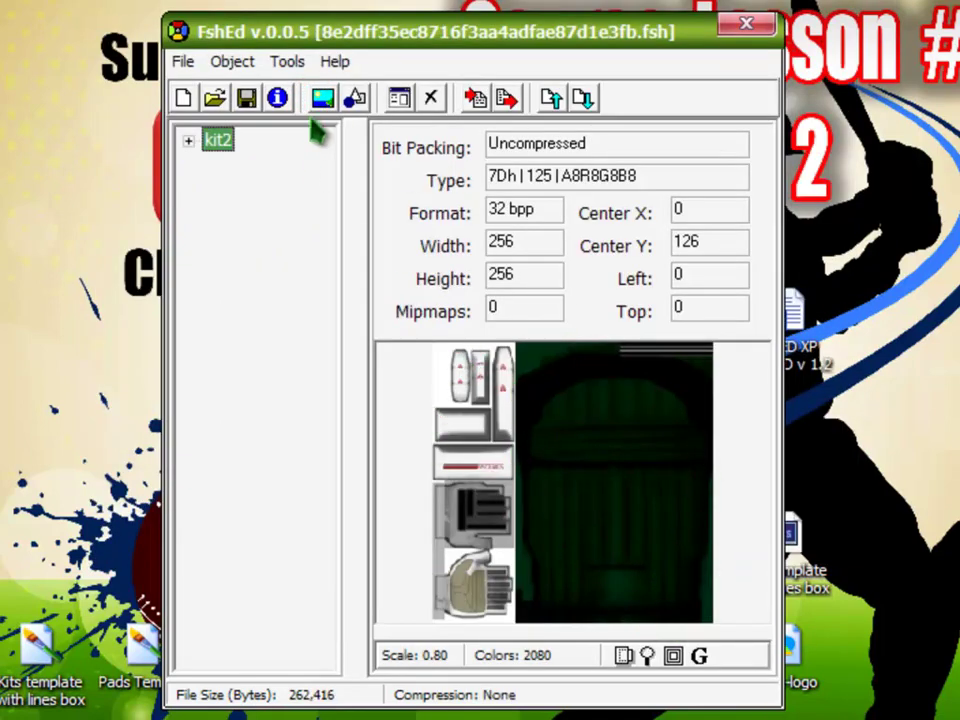
Step: Replace the kit2 object's image with the Pads Template bitmap from the desktop and save the fsh file
{"action": "left_click", "coordinate": [472, 97]}
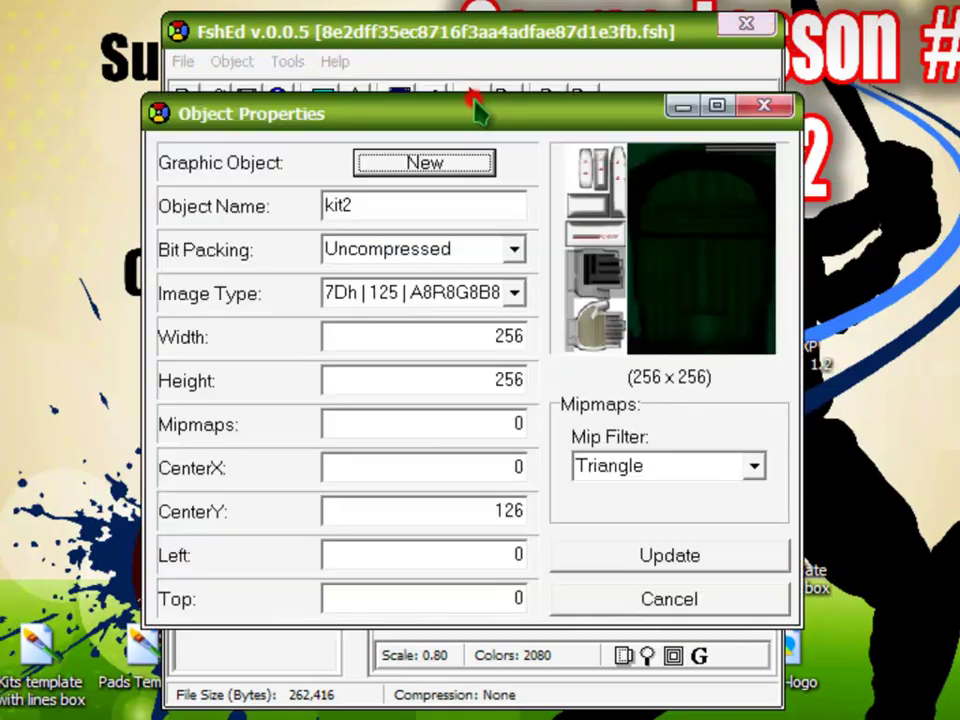
{"action": "left_click", "coordinate": [449, 162]}
{"action": "left_click", "coordinate": [162, 222]}
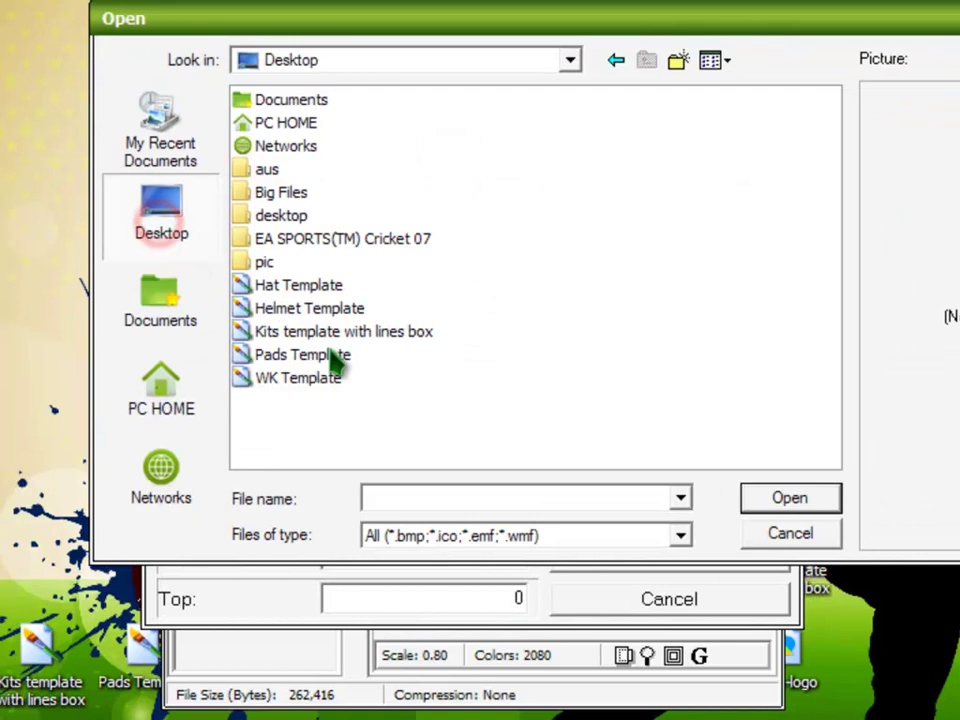
{"action": "left_click", "coordinate": [325, 285]}
{"action": "left_click", "coordinate": [322, 308]}
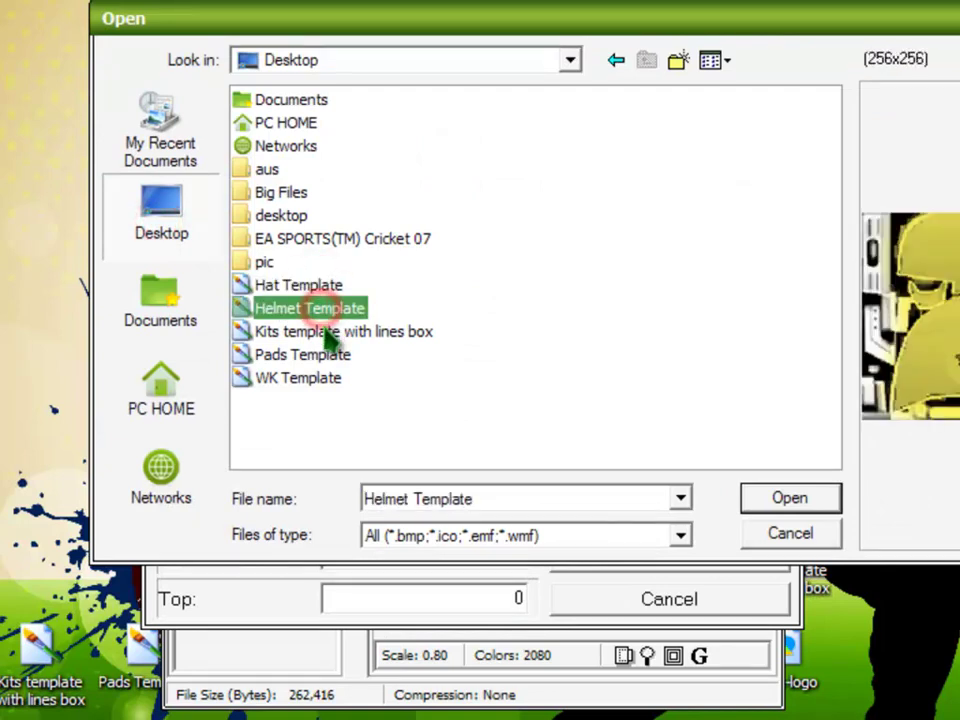
{"action": "left_click", "coordinate": [322, 331]}
{"action": "left_click", "coordinate": [322, 355]}
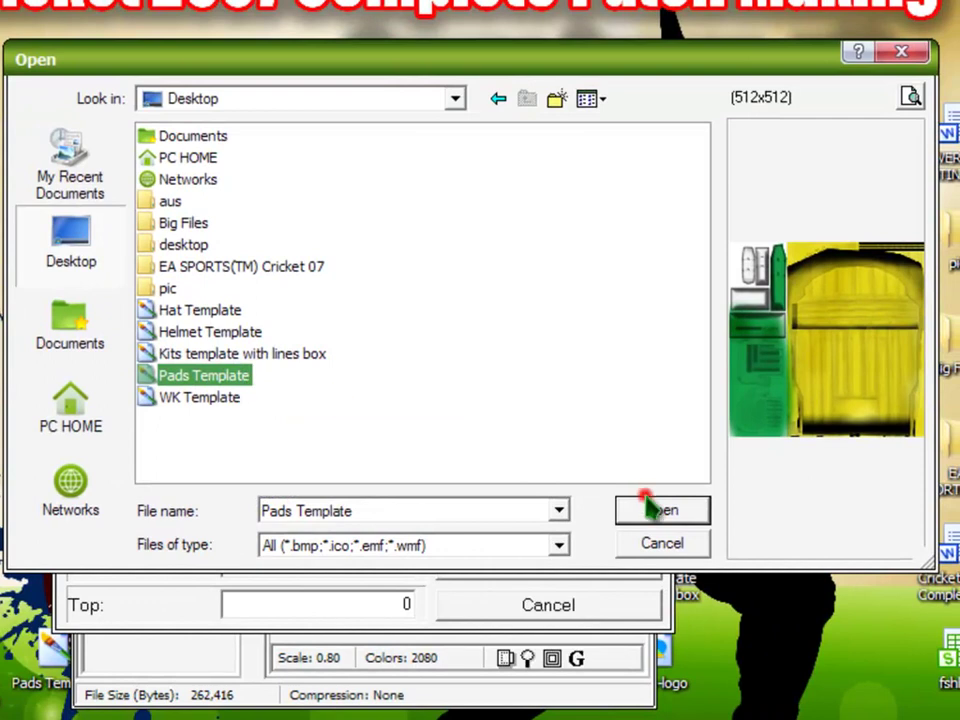
{"action": "left_click", "coordinate": [646, 510]}
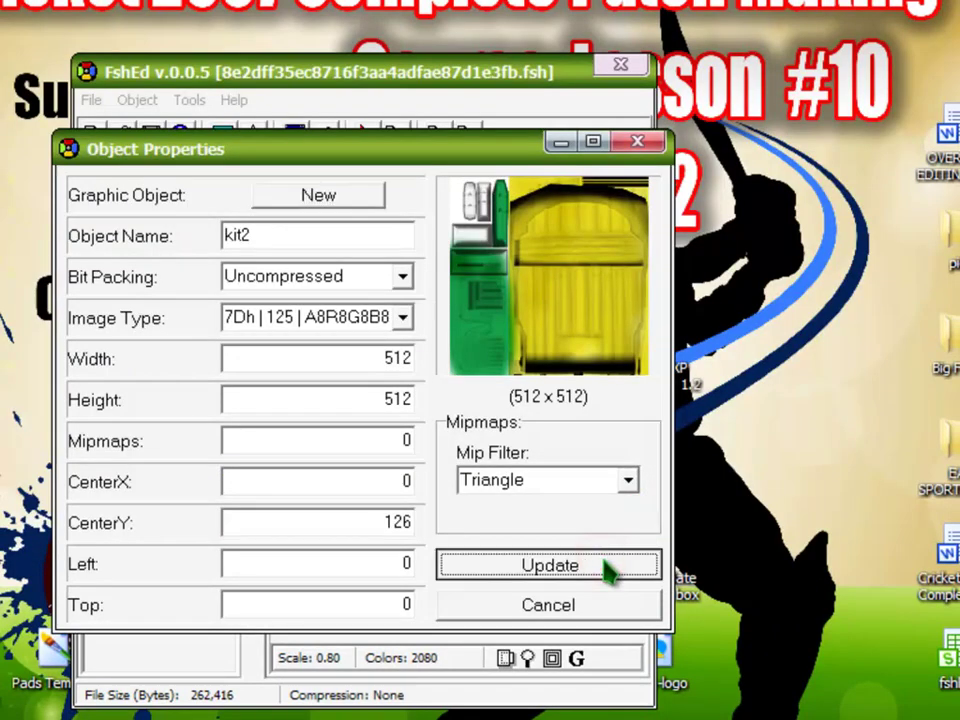
{"action": "left_click", "coordinate": [607, 568]}
{"action": "left_click", "coordinate": [91, 100]}
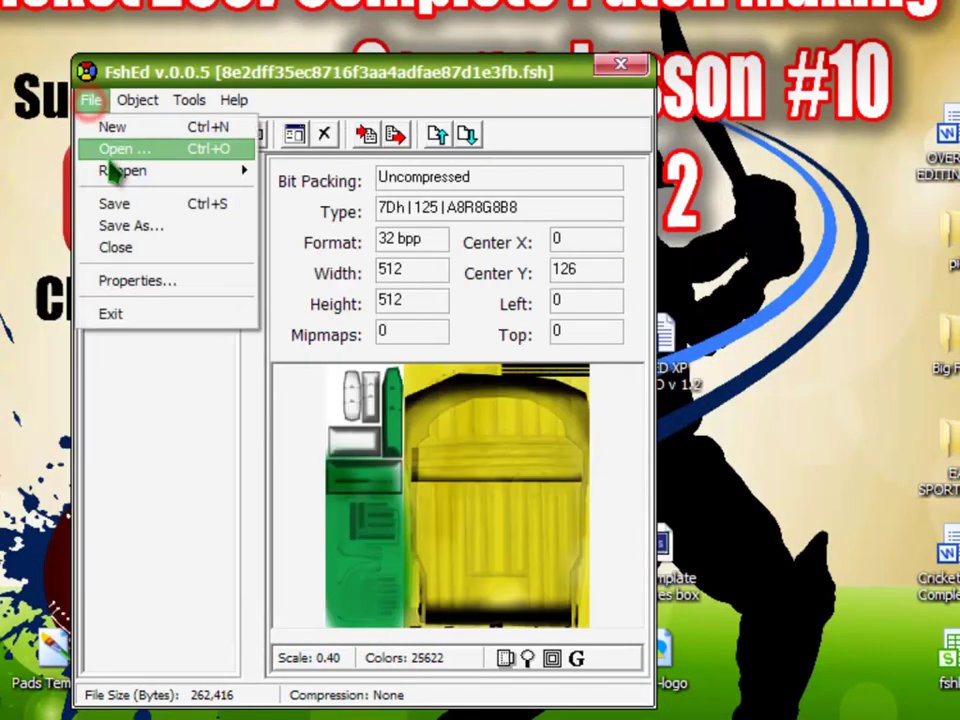
{"action": "left_click", "coordinate": [126, 205]}
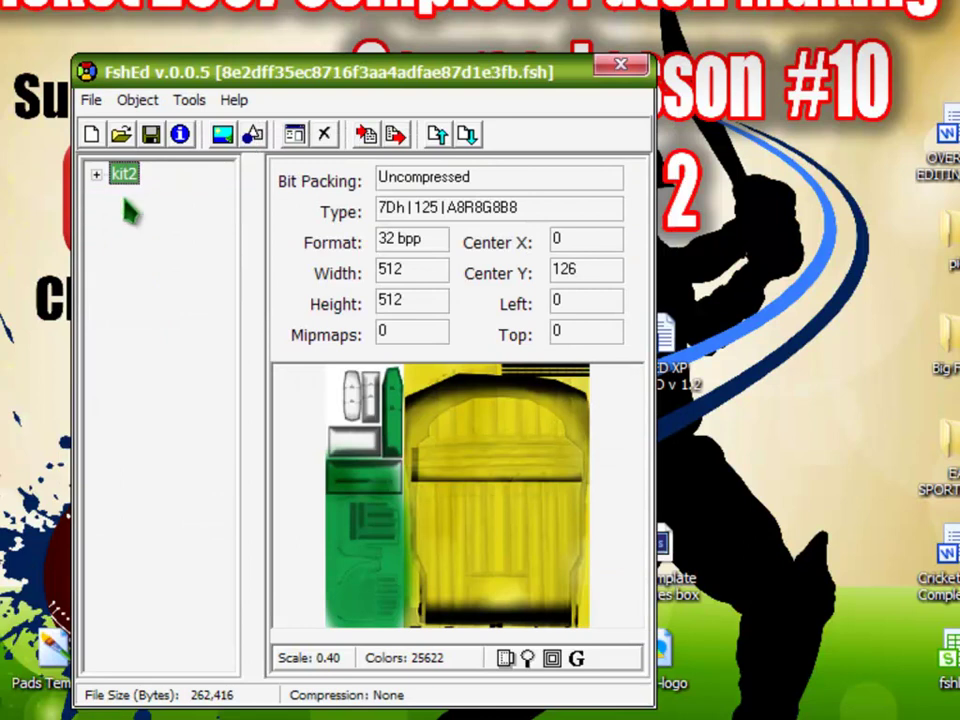
Step: In 8868b755b927d19f8360bbeb14b3e52c.fsh, replace the kit1 image with the Kits template with lines box bitmap and save the file
{"action": "left_click", "coordinate": [123, 135]}
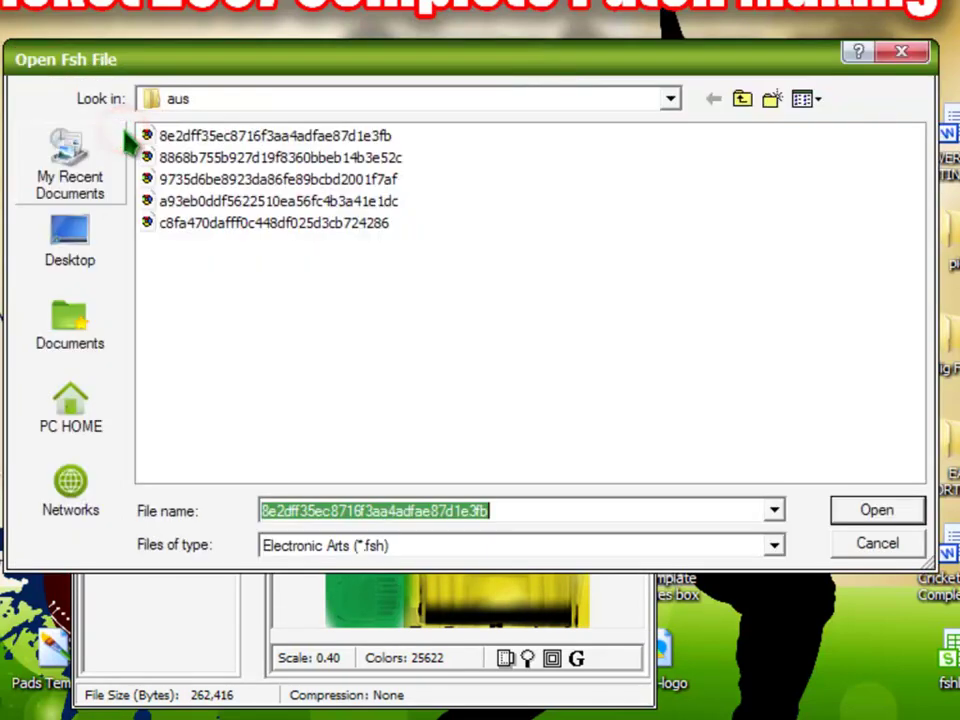
{"action": "double_click", "coordinate": [189, 156]}
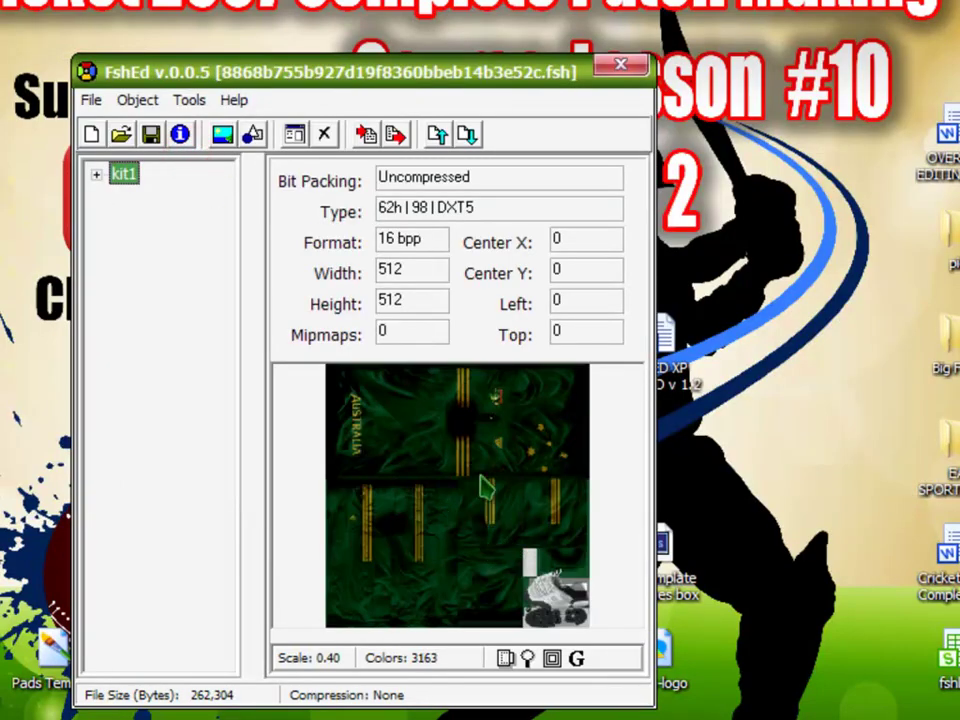
{"action": "left_click", "coordinate": [368, 137]}
{"action": "left_click", "coordinate": [349, 195]}
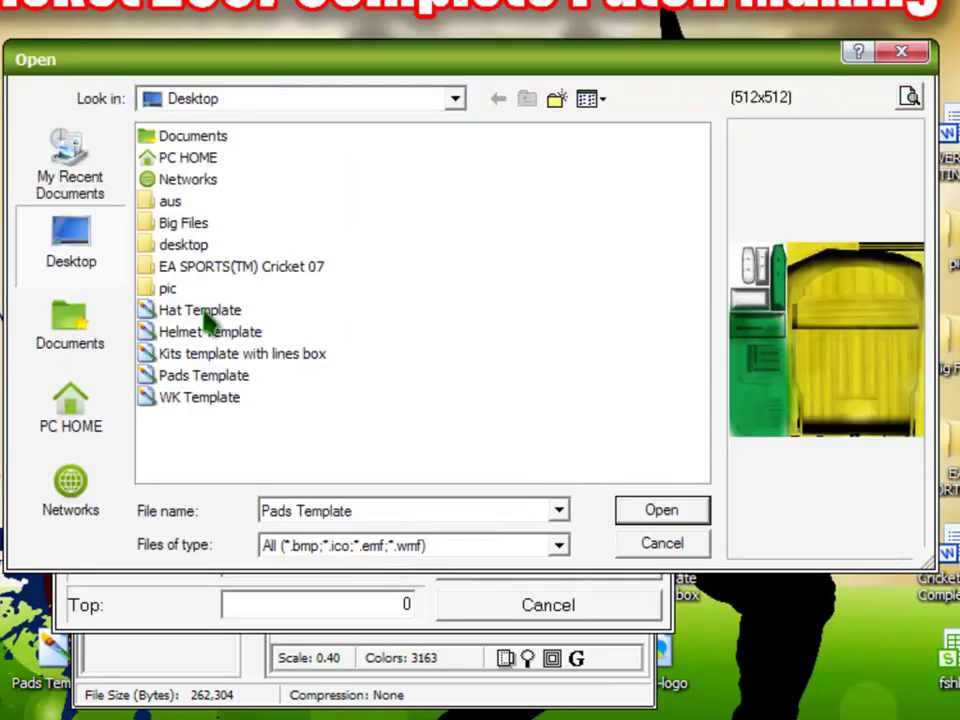
{"action": "left_click", "coordinate": [212, 355]}
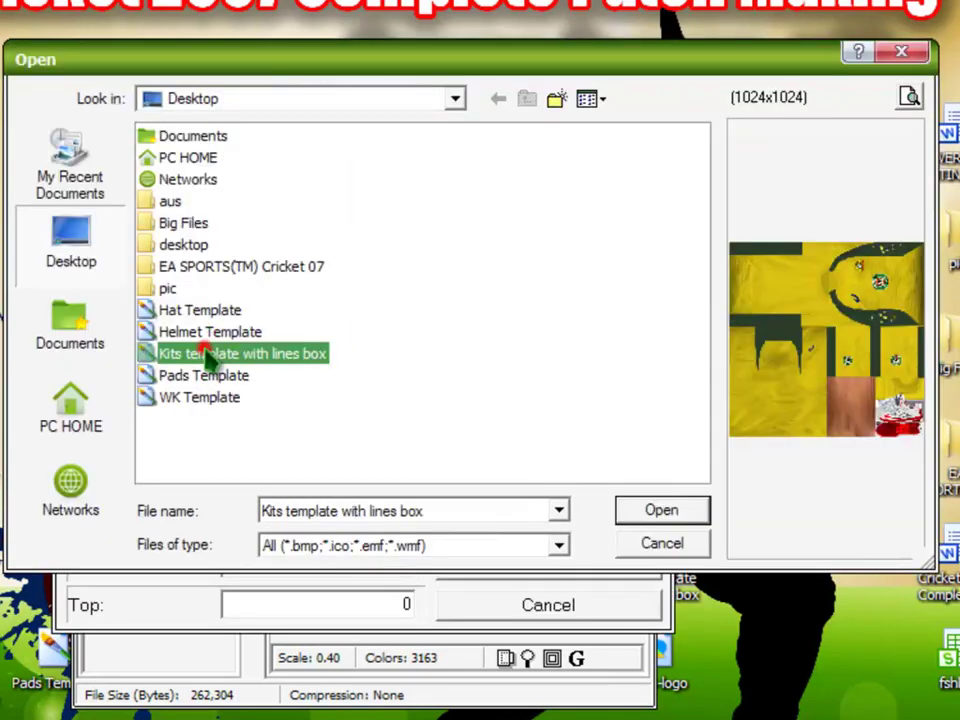
{"action": "left_click", "coordinate": [665, 512]}
{"action": "left_click", "coordinate": [624, 563]}
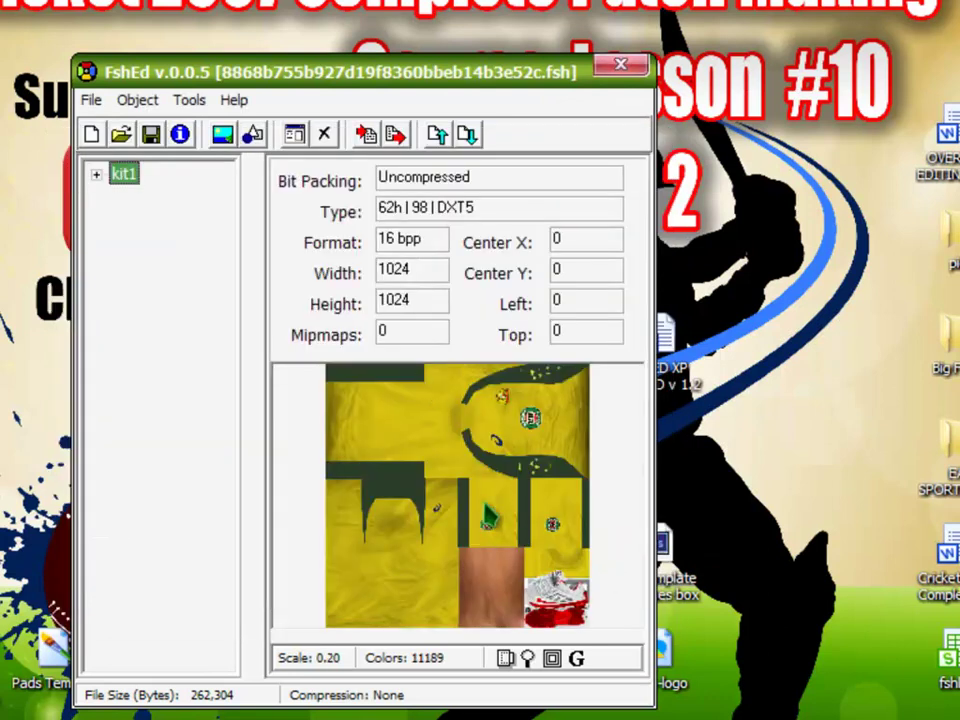
{"action": "left_click", "coordinate": [90, 100]}
{"action": "left_click", "coordinate": [124, 203]}
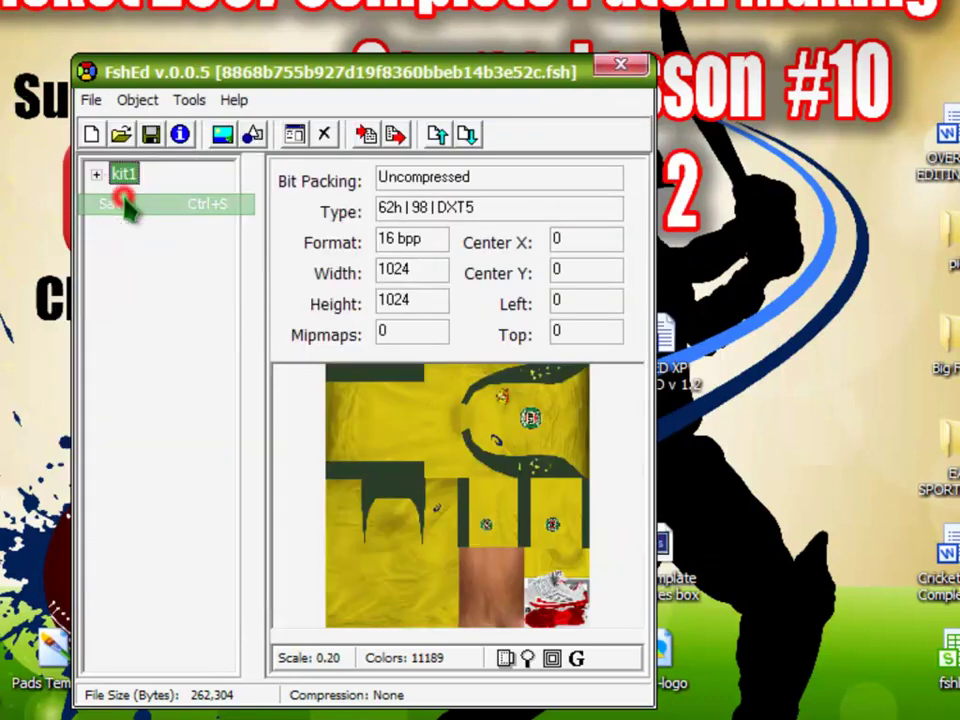
Step: In 9735d6be8923da86fe89bcbd2001f7af.fsh, replace the accs image with the Hat Template bitmap and save the file
{"action": "left_click", "coordinate": [121, 134]}
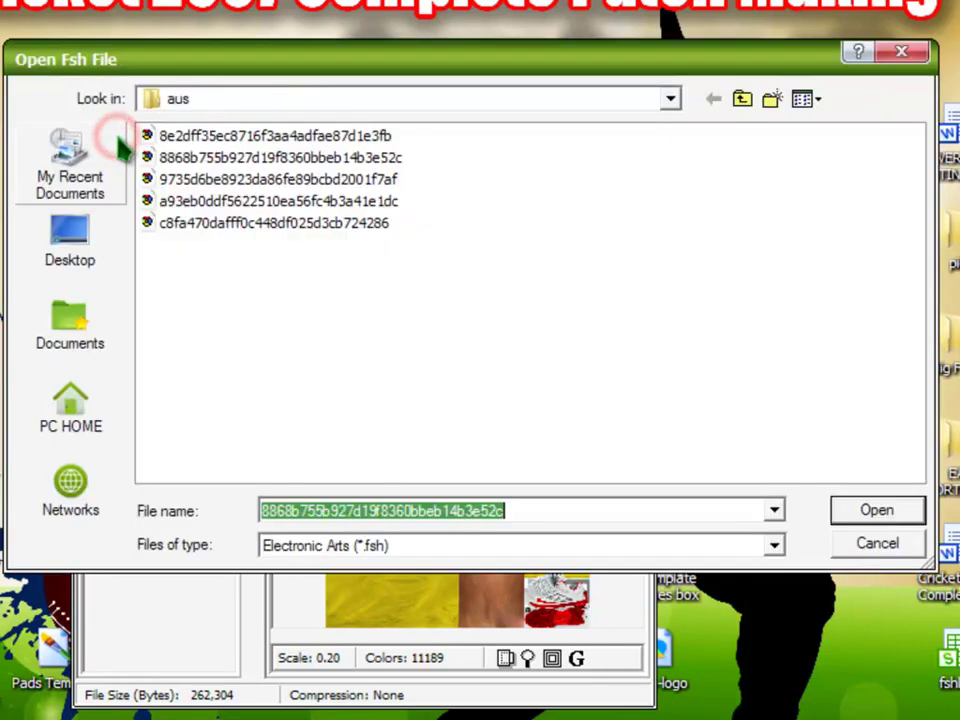
{"action": "left_click", "coordinate": [233, 180]}
{"action": "double_click", "coordinate": [233, 180]}
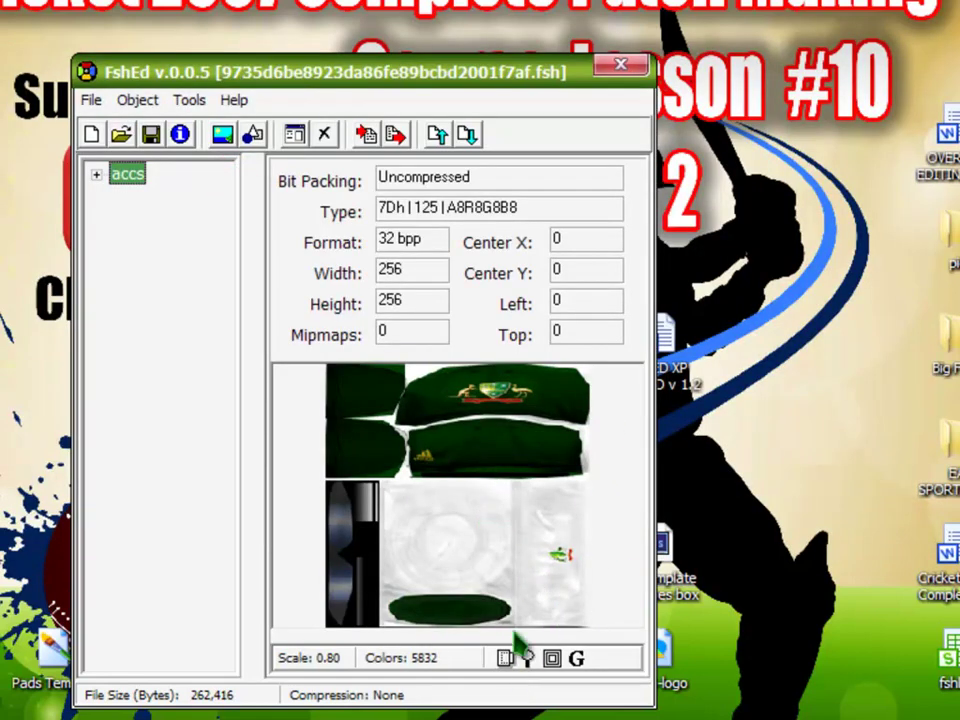
{"action": "left_click", "coordinate": [366, 134]}
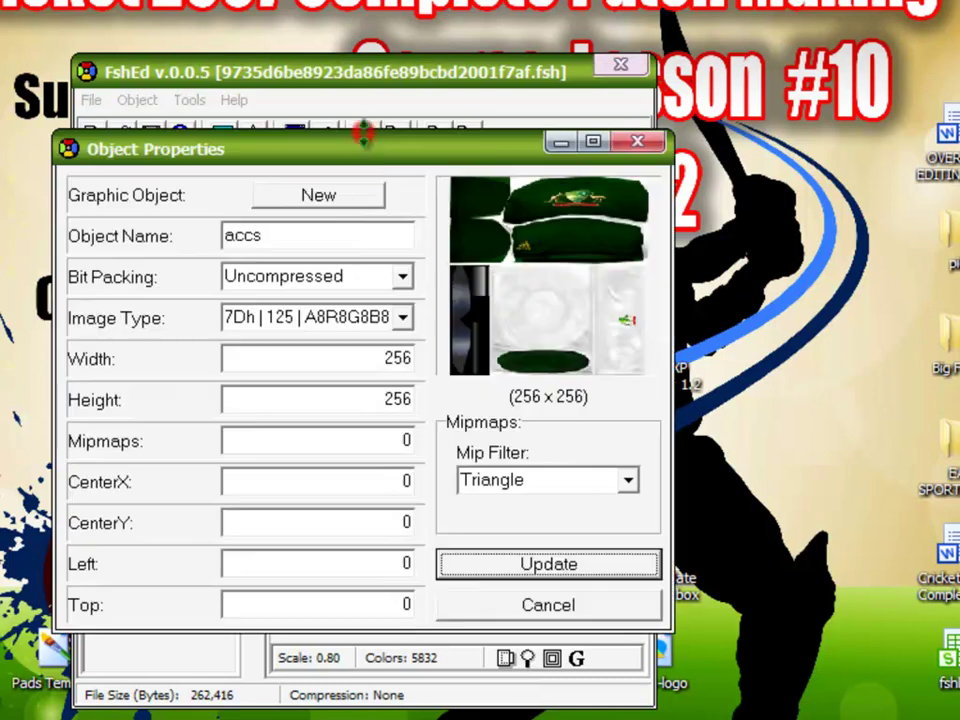
{"action": "left_click", "coordinate": [369, 197]}
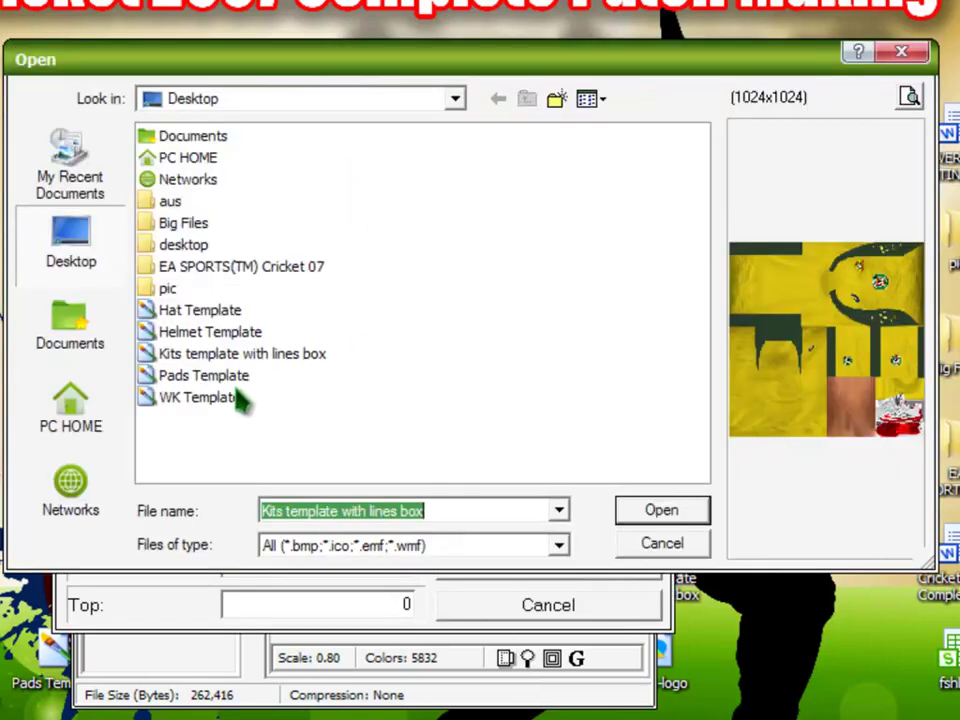
{"action": "left_click", "coordinate": [185, 311]}
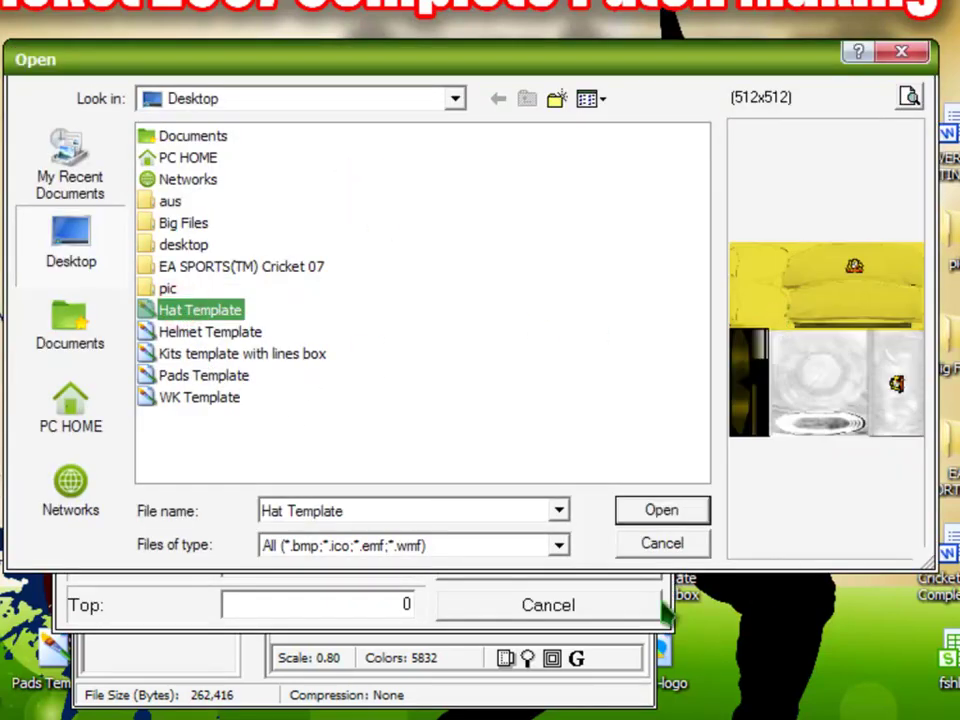
{"action": "left_click", "coordinate": [660, 510]}
{"action": "left_click", "coordinate": [612, 565]}
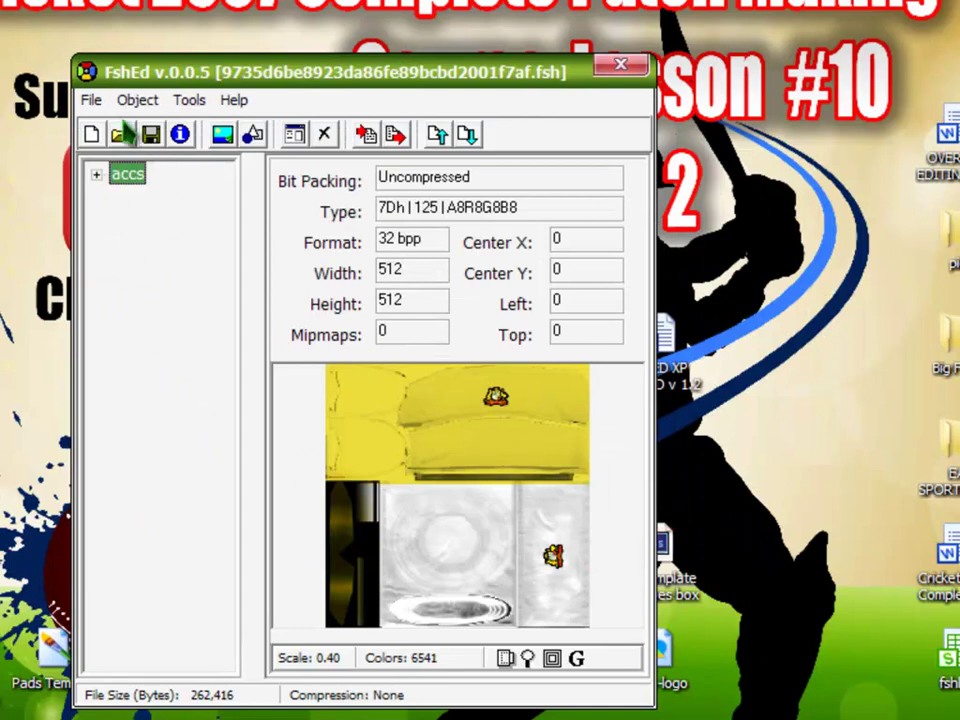
{"action": "left_click", "coordinate": [91, 100]}
{"action": "left_click", "coordinate": [120, 203]}
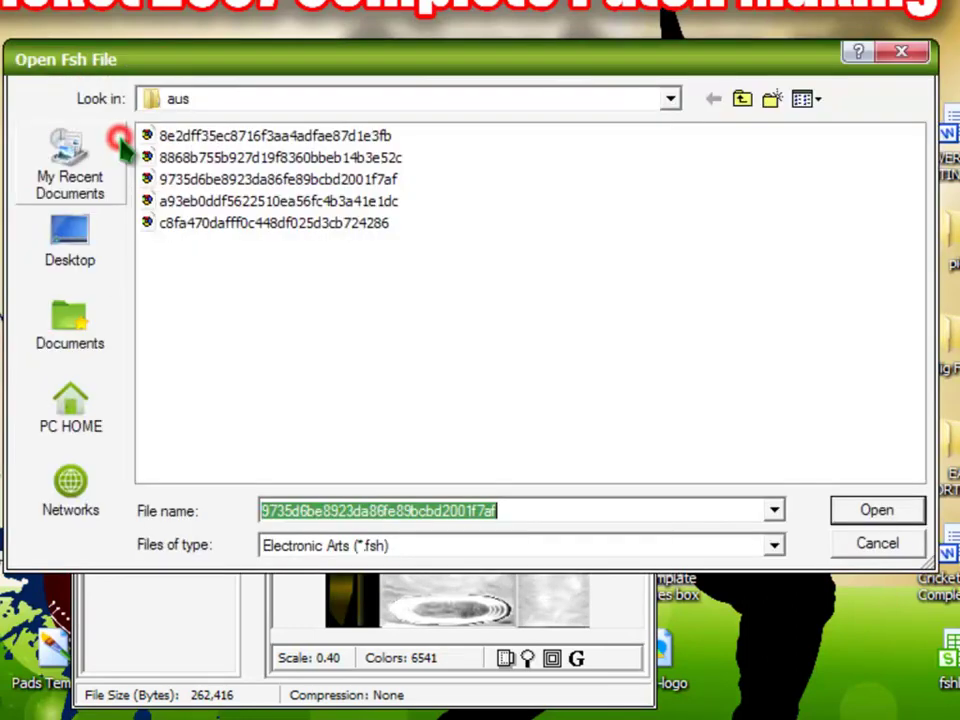
Step: In a93eb0ddf5622510ea56fc4b3a41e1dc.fsh, replace the kit3 image with the WK Template bitmap and save the file
{"action": "double_click", "coordinate": [210, 201]}
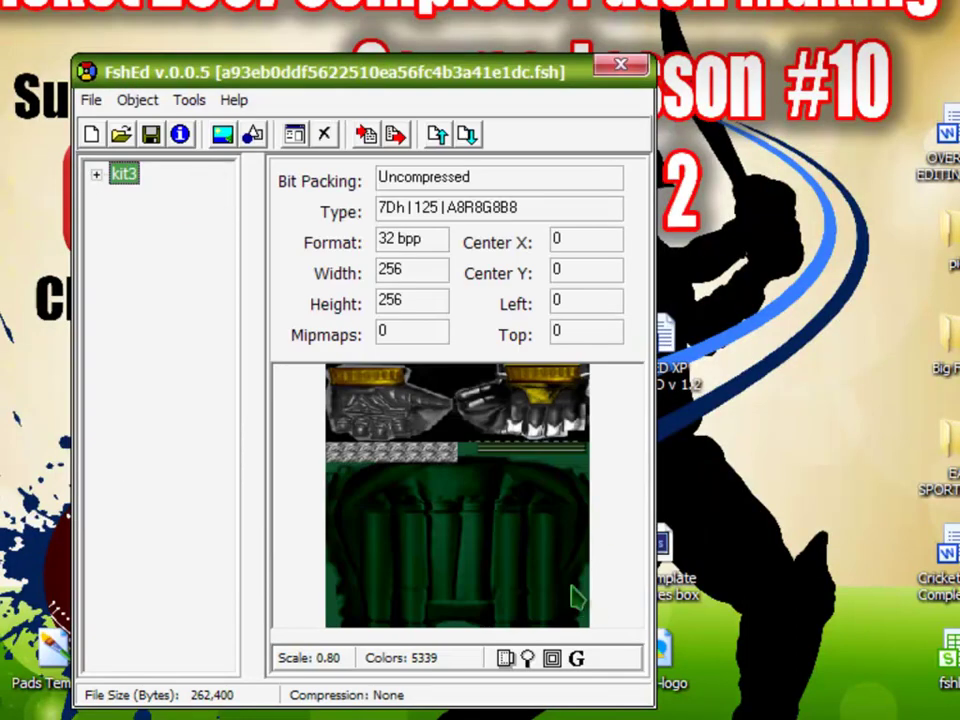
{"action": "left_click", "coordinate": [366, 134]}
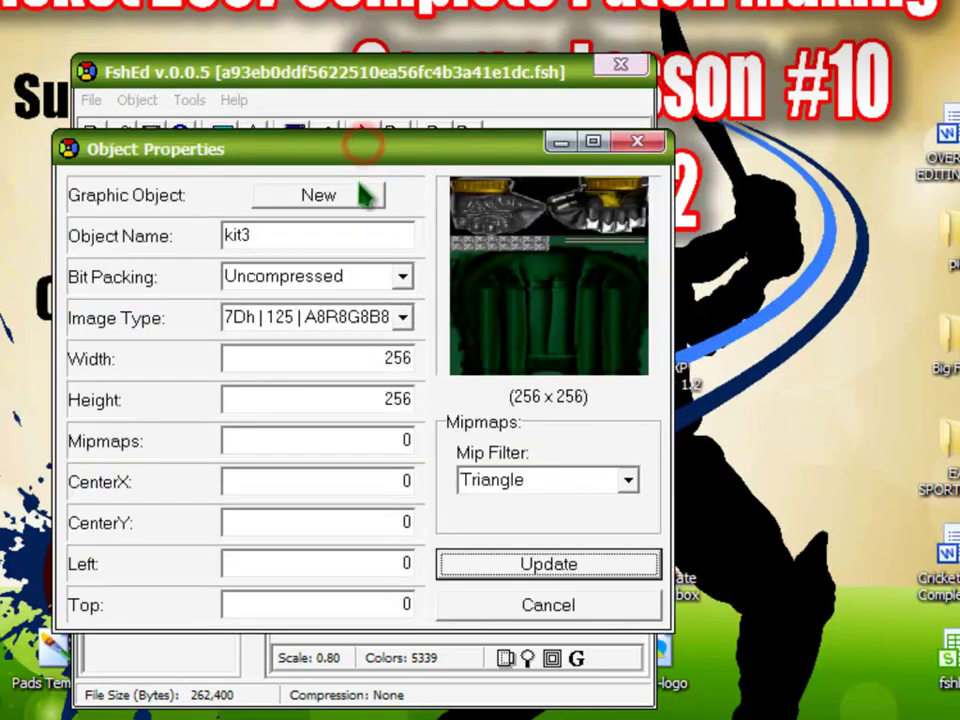
{"action": "left_click", "coordinate": [362, 192]}
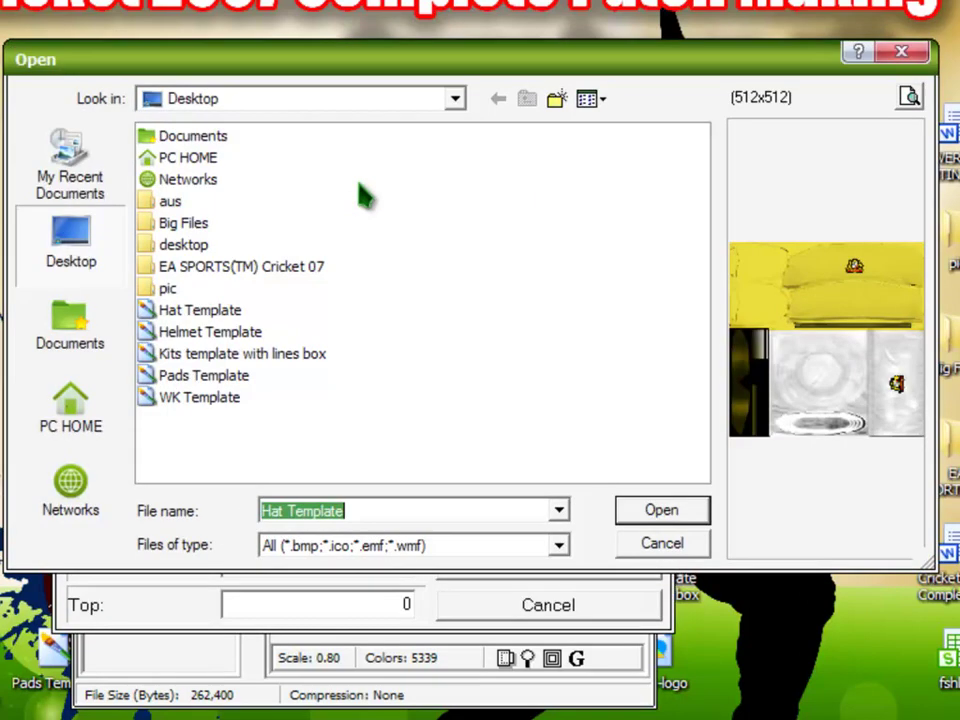
{"action": "left_click", "coordinate": [200, 398]}
{"action": "left_click", "coordinate": [643, 510]}
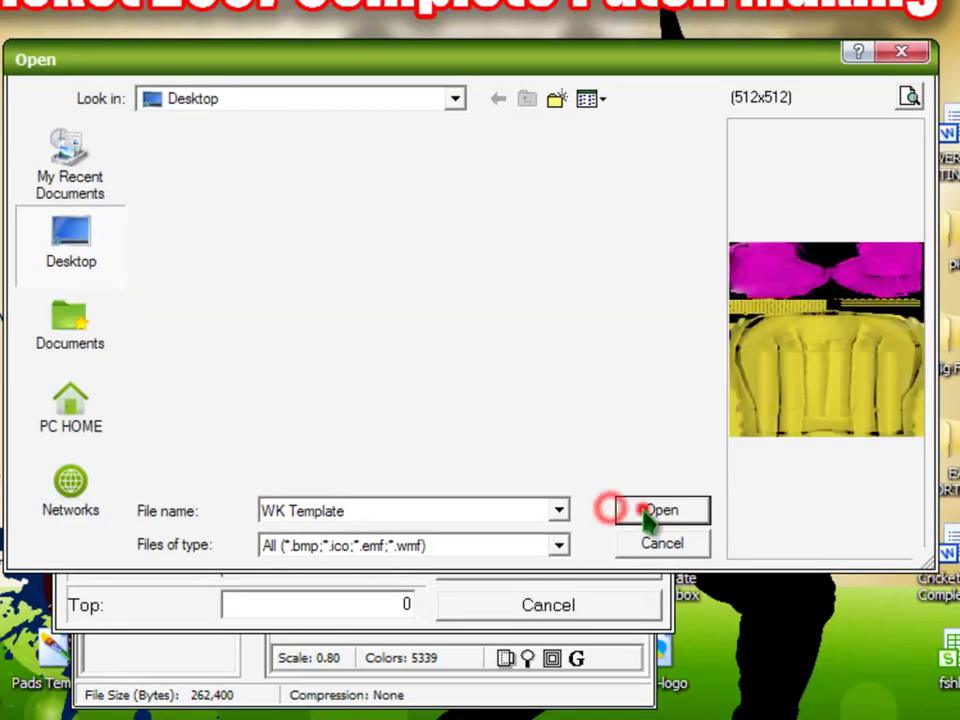
{"action": "left_click", "coordinate": [585, 562]}
{"action": "left_click", "coordinate": [91, 100]}
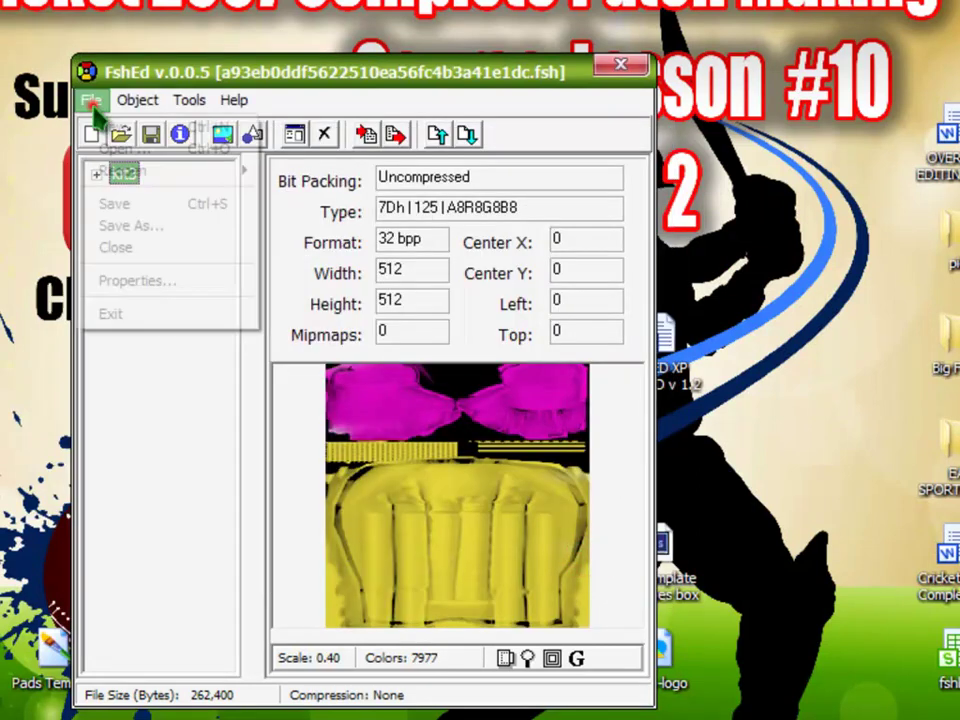
{"action": "left_click", "coordinate": [118, 203]}
Step: In c8fa470dafff0c448df025d3cb724286.fsh, replace the helm image with the Helmet Template bitmap, save the file and close FshEd
{"action": "left_click", "coordinate": [121, 135]}
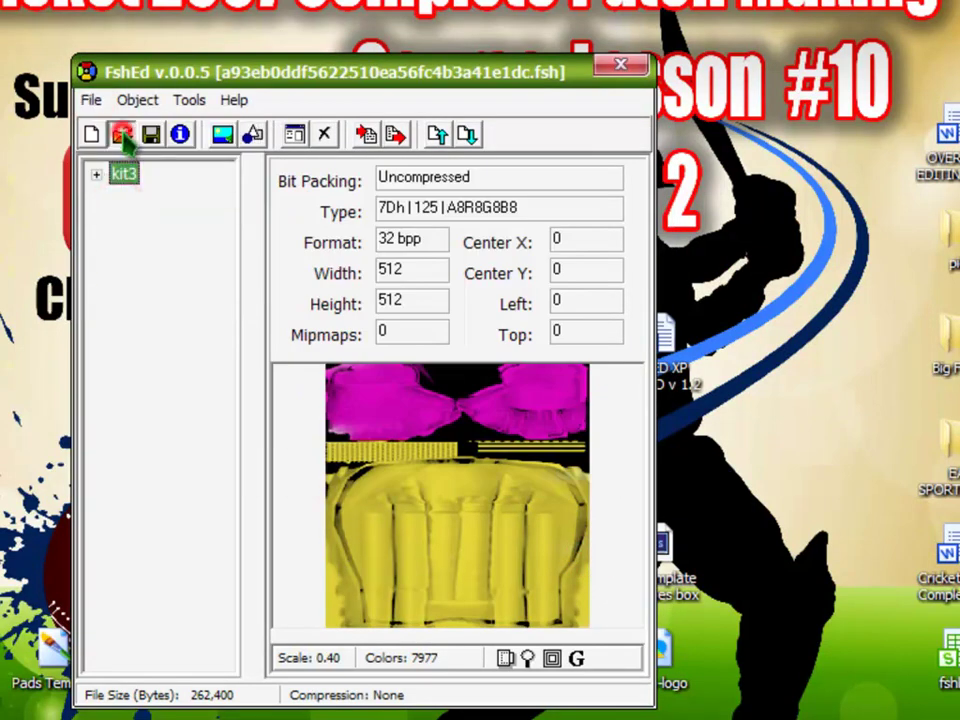
{"action": "double_click", "coordinate": [235, 224]}
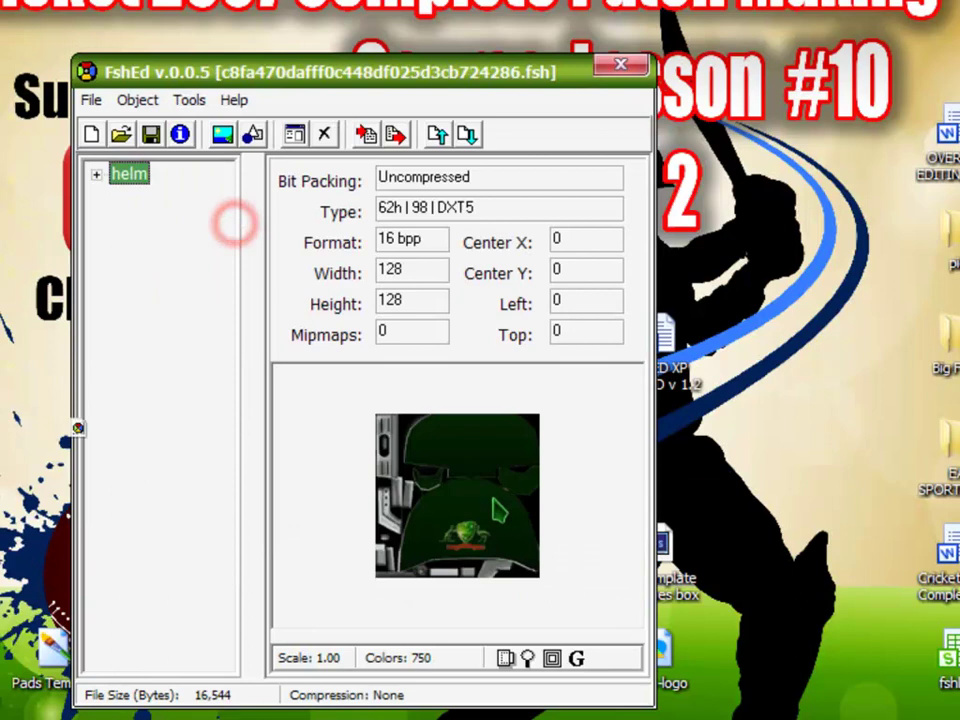
{"action": "left_click", "coordinate": [369, 136]}
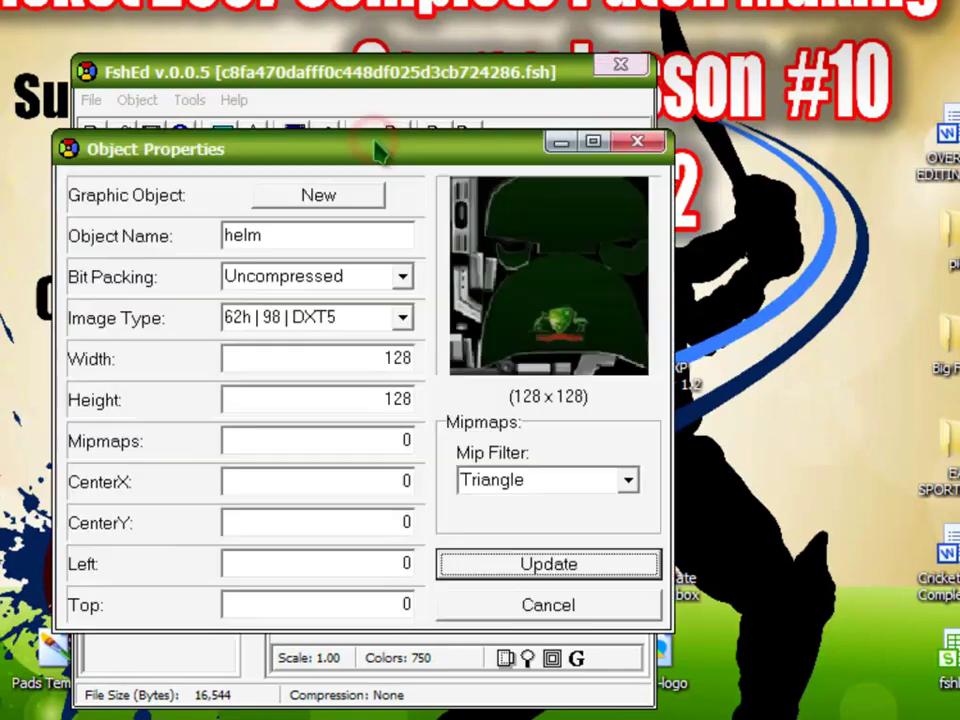
{"action": "left_click", "coordinate": [368, 196]}
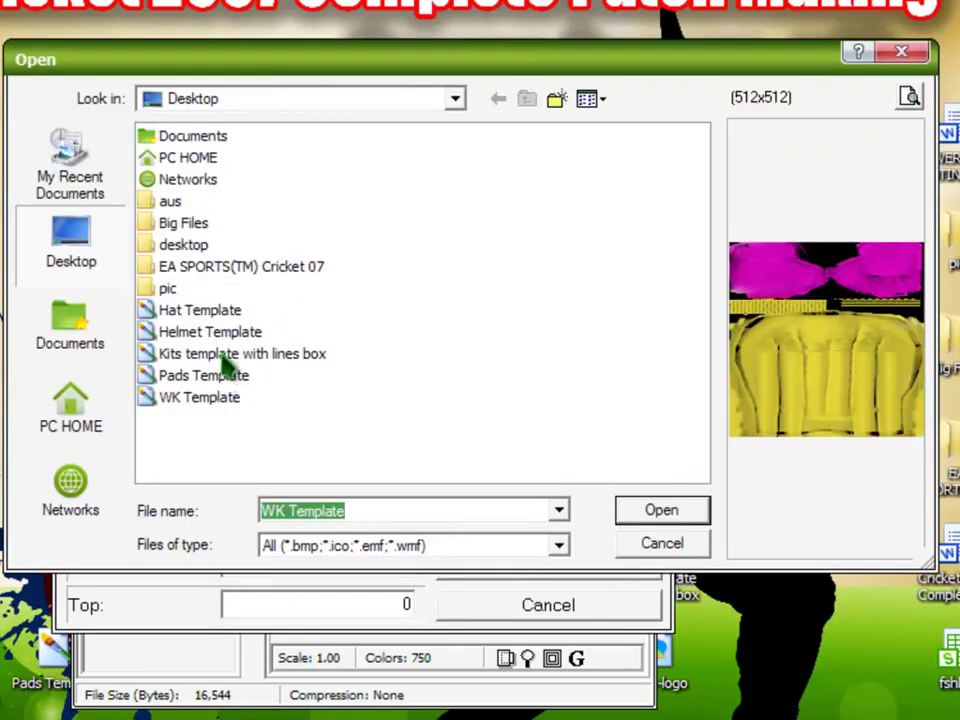
{"action": "left_click", "coordinate": [207, 311]}
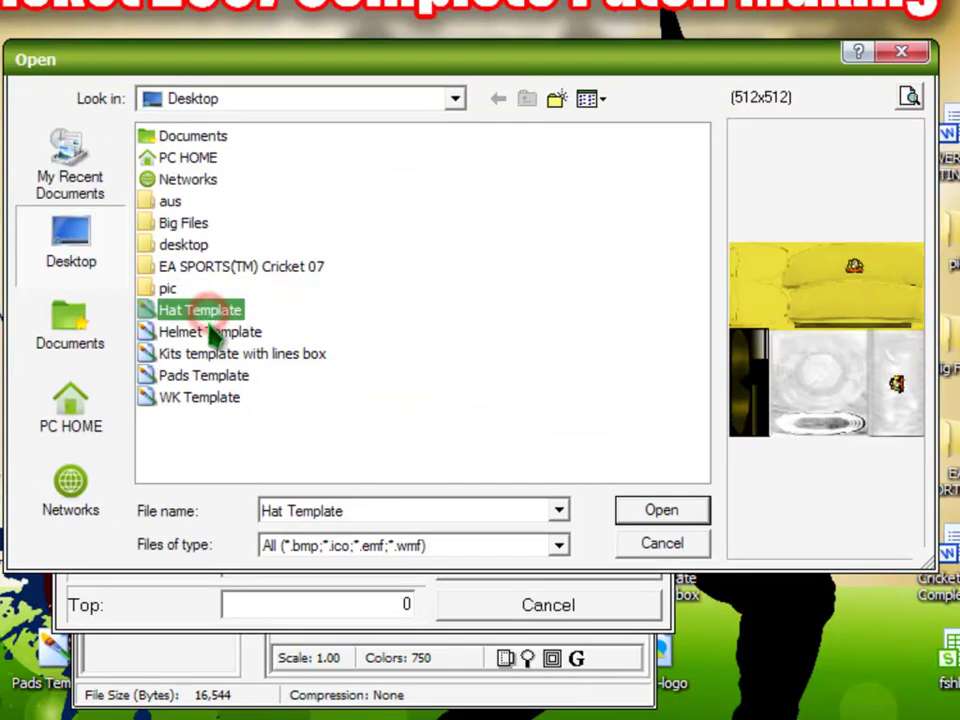
{"action": "left_click", "coordinate": [208, 332]}
{"action": "left_click", "coordinate": [697, 517]}
{"action": "left_click", "coordinate": [615, 556]}
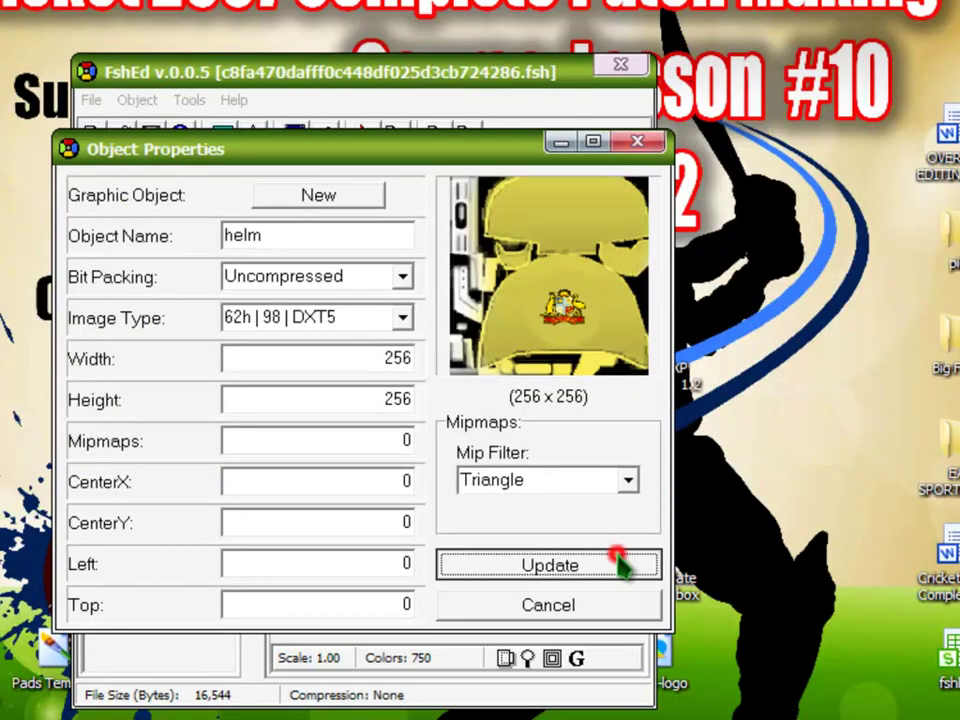
{"action": "left_click", "coordinate": [92, 100]}
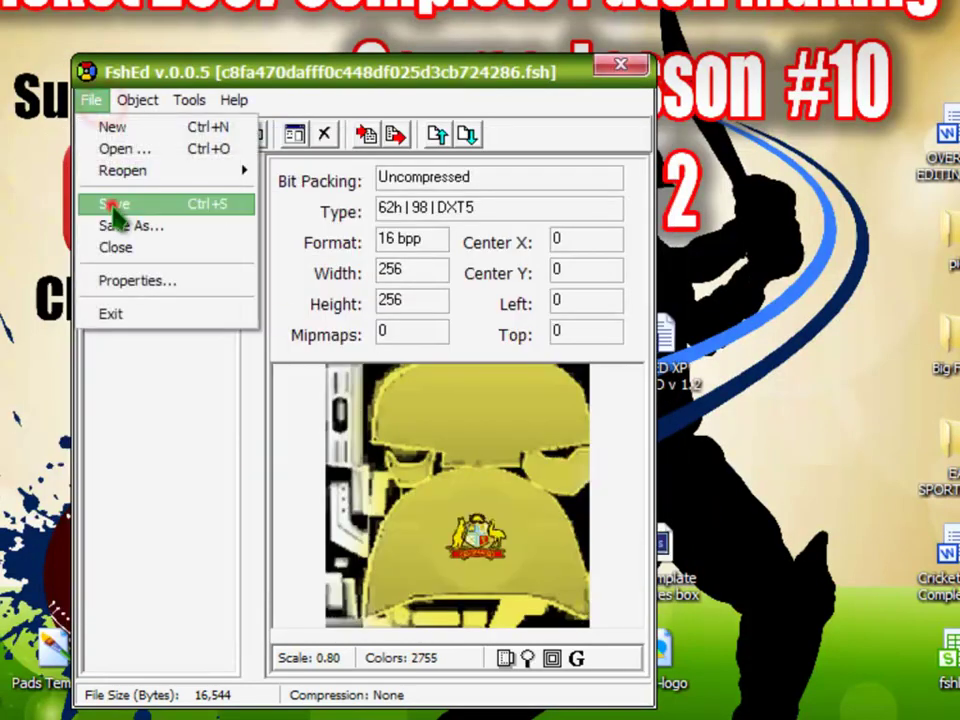
{"action": "left_click", "coordinate": [114, 205]}
{"action": "left_click", "coordinate": [619, 67]}
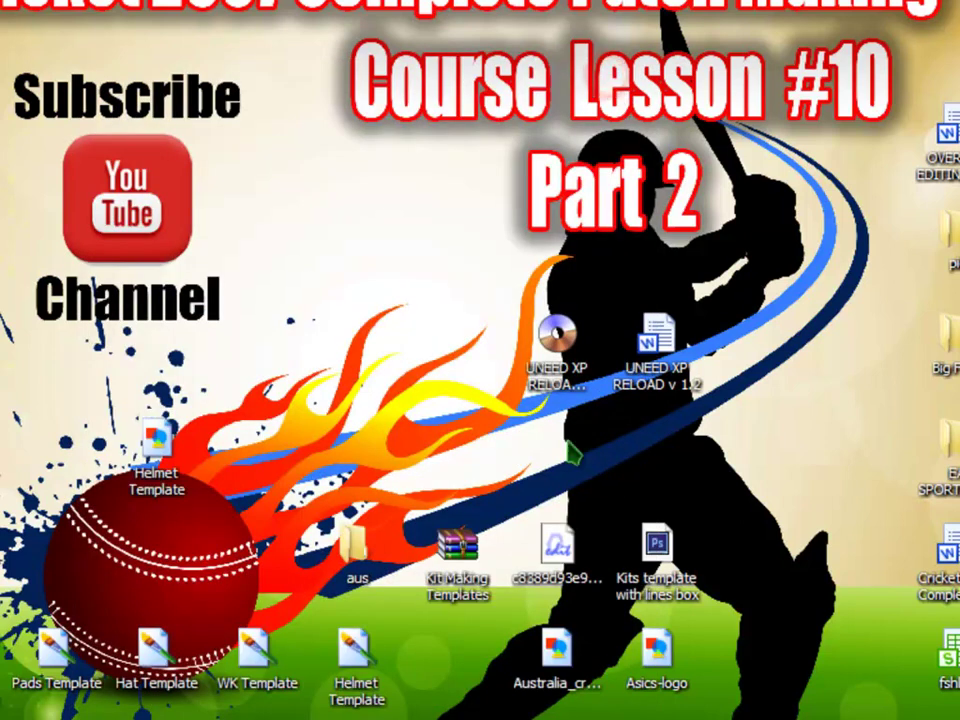
Step: Copy all five FSH files from the desktop's aus folder into the EA SPORTS(TM) Cricket 07 game folder
{"action": "double_click", "coordinate": [362, 535]}
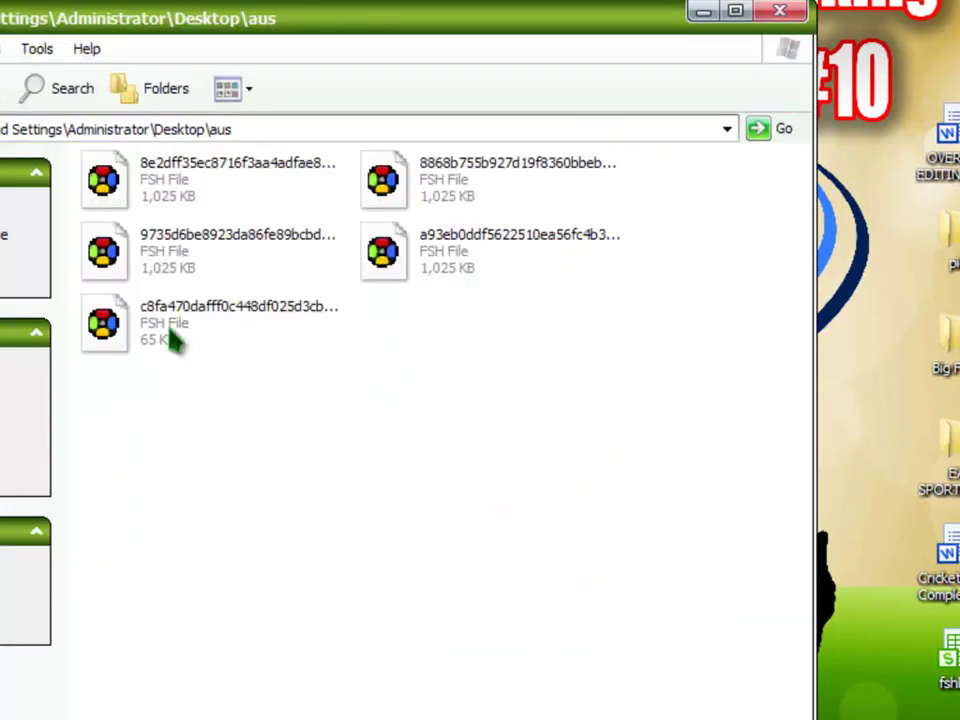
{"action": "left_click_drag", "start_coordinate": [688, 441], "coordinate": [103, 160]}
{"action": "right_click", "coordinate": [150, 163]}
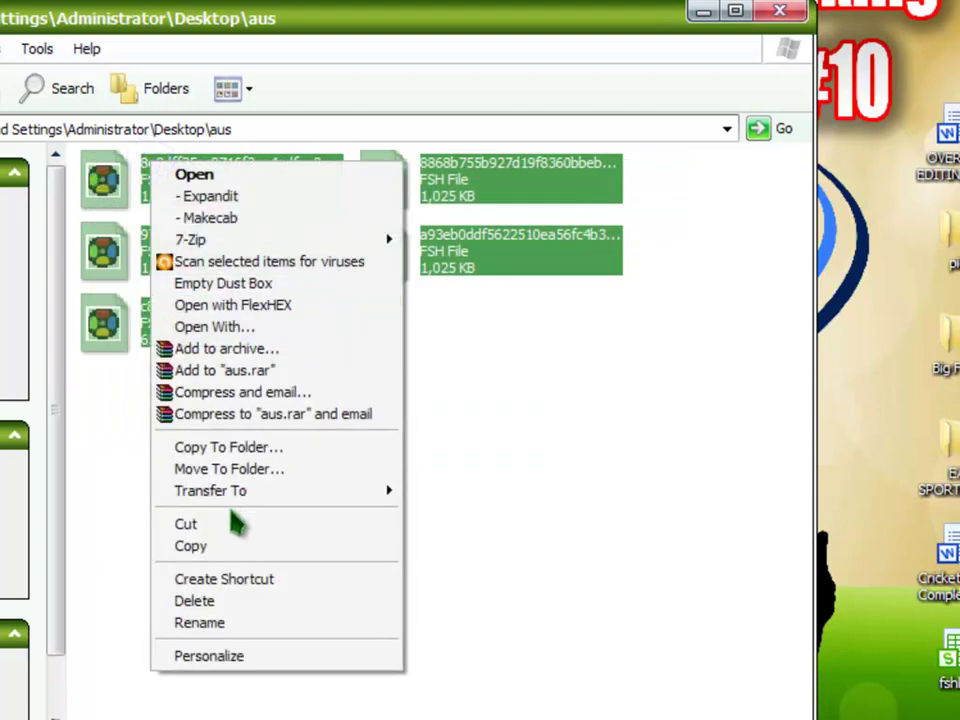
{"action": "left_click", "coordinate": [222, 547]}
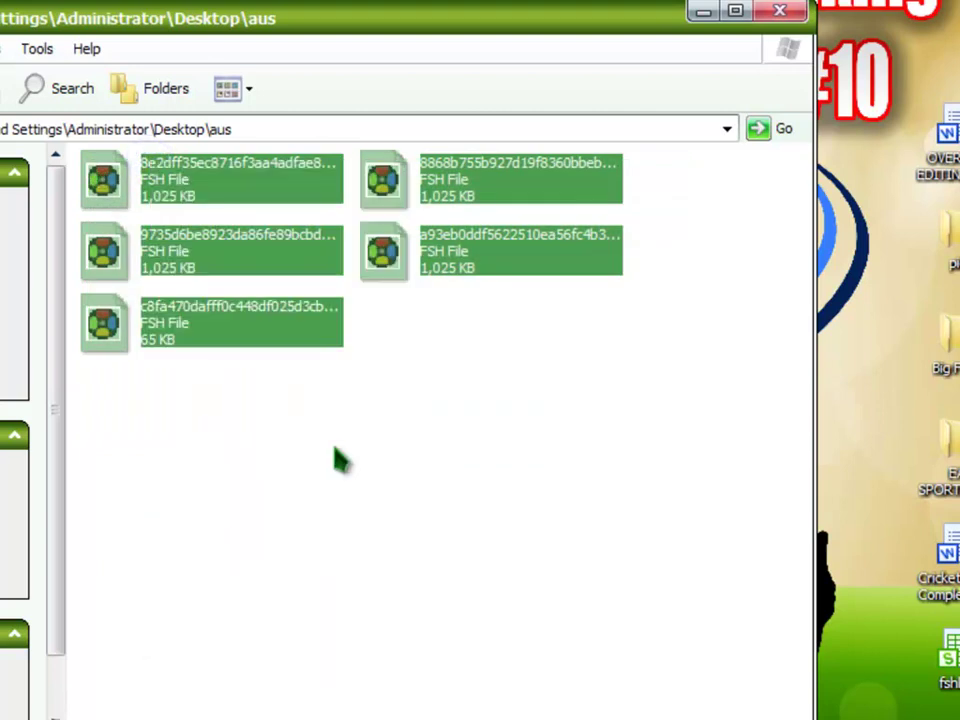
{"action": "left_click", "coordinate": [779, 11]}
{"action": "double_click", "coordinate": [915, 390]}
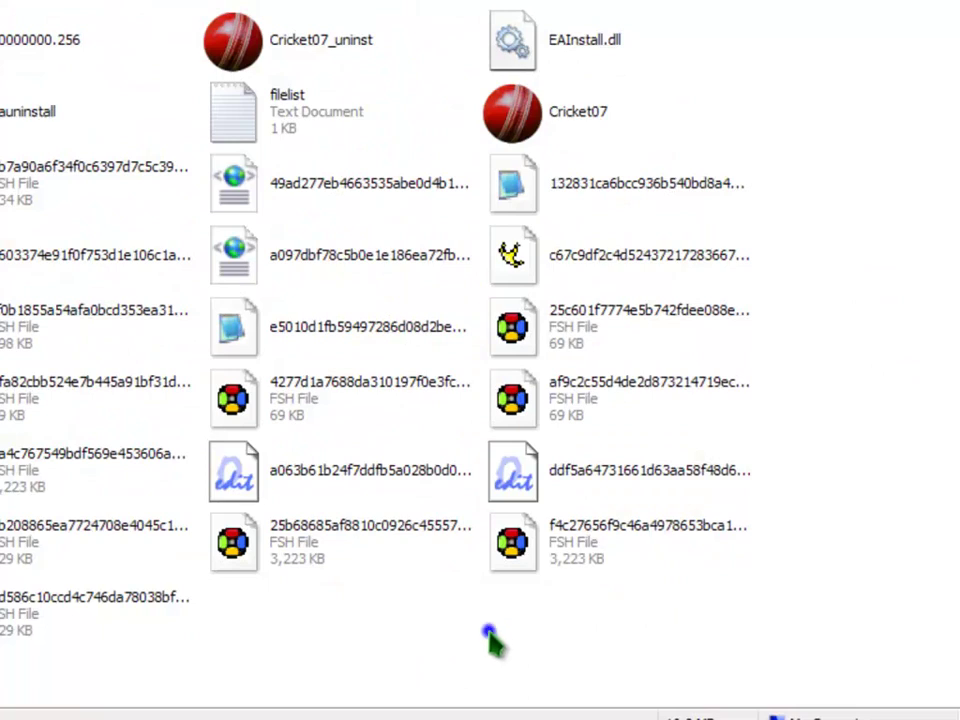
{"action": "left_click", "coordinate": [491, 638]}
{"action": "left_click", "coordinate": [492, 626]}
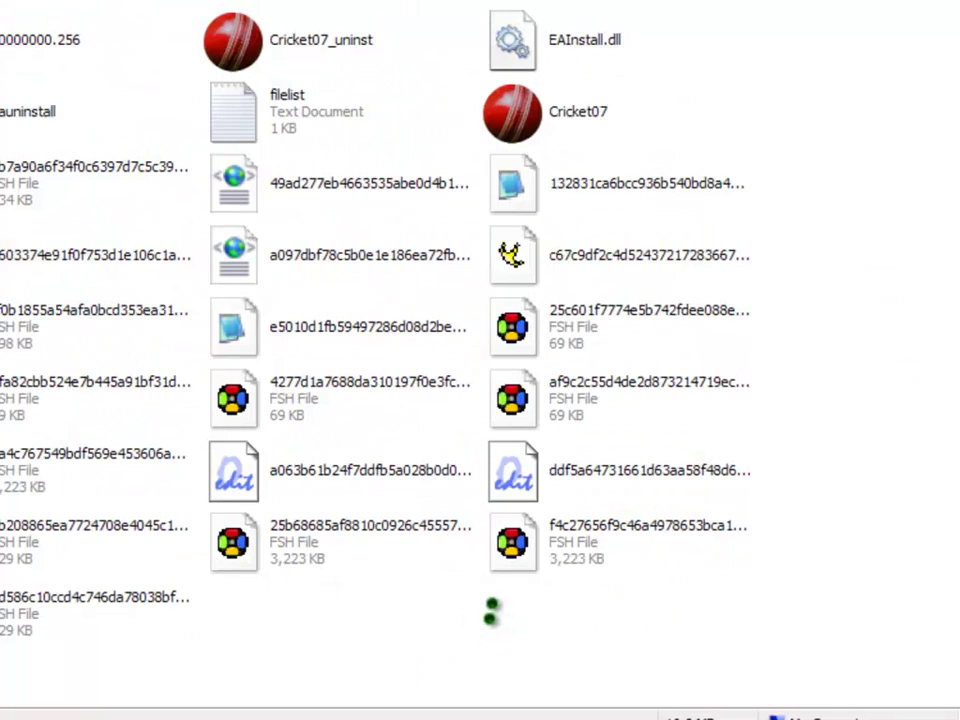
{"action": "right_click", "coordinate": [492, 618]}
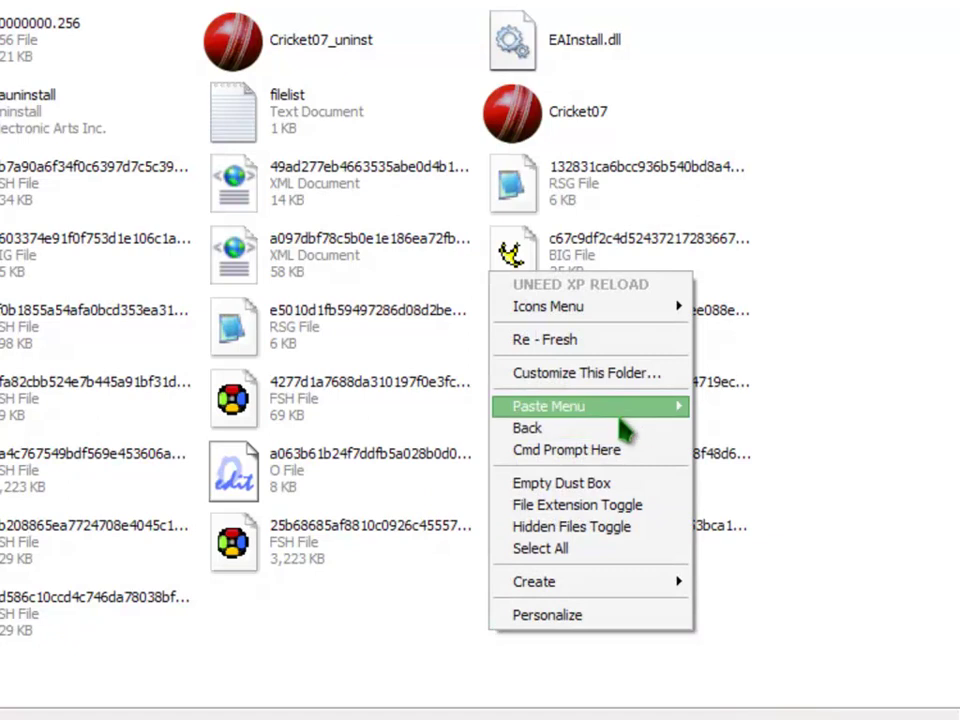
{"action": "mouse_move", "coordinate": [600, 406]}
{"action": "left_click", "coordinate": [712, 406]}
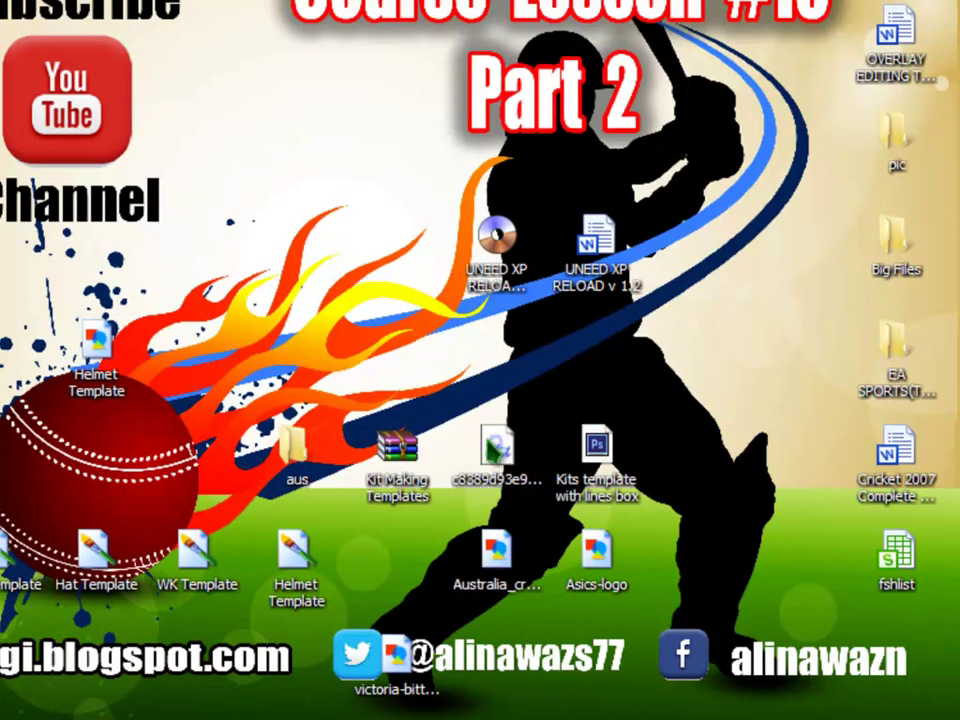
Step: Copy the c8389d93e994f895be15a0ca5d7c31e5k O file from the desktop into the EA SPORTS(TM) Cricket 07 game folder
{"action": "left_click_drag", "start_coordinate": [497, 448], "coordinate": [558, 350]}
{"action": "right_click", "coordinate": [555, 345]}
{"action": "left_click", "coordinate": [312, 228]}
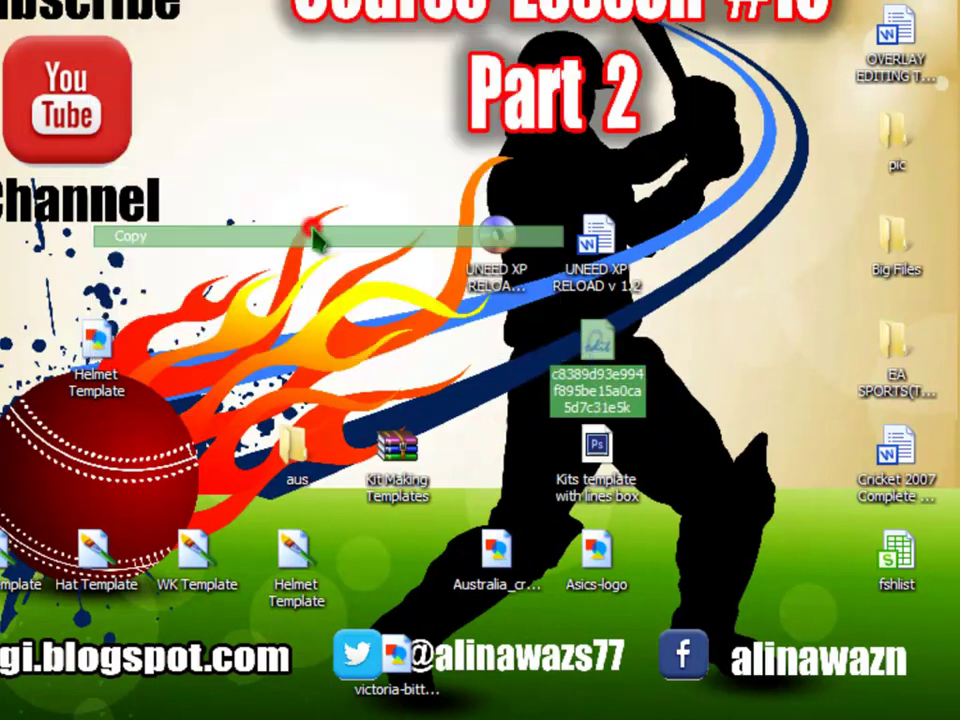
{"action": "double_click", "coordinate": [912, 374]}
{"action": "right_click", "coordinate": [392, 251]}
{"action": "mouse_move", "coordinate": [540, 384]}
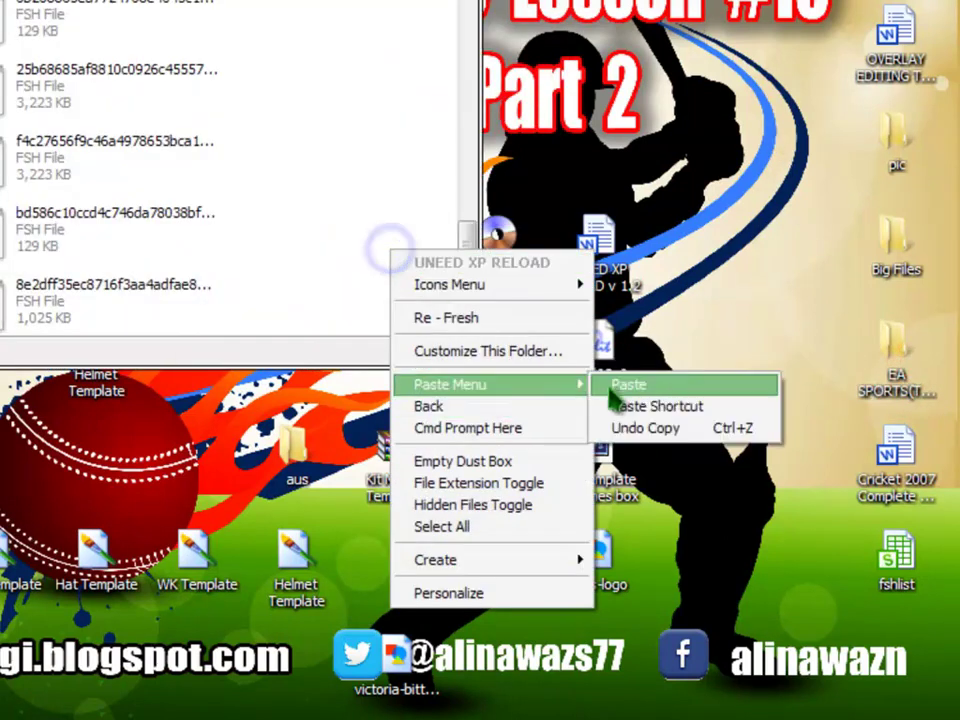
{"action": "left_click", "coordinate": [620, 385]}
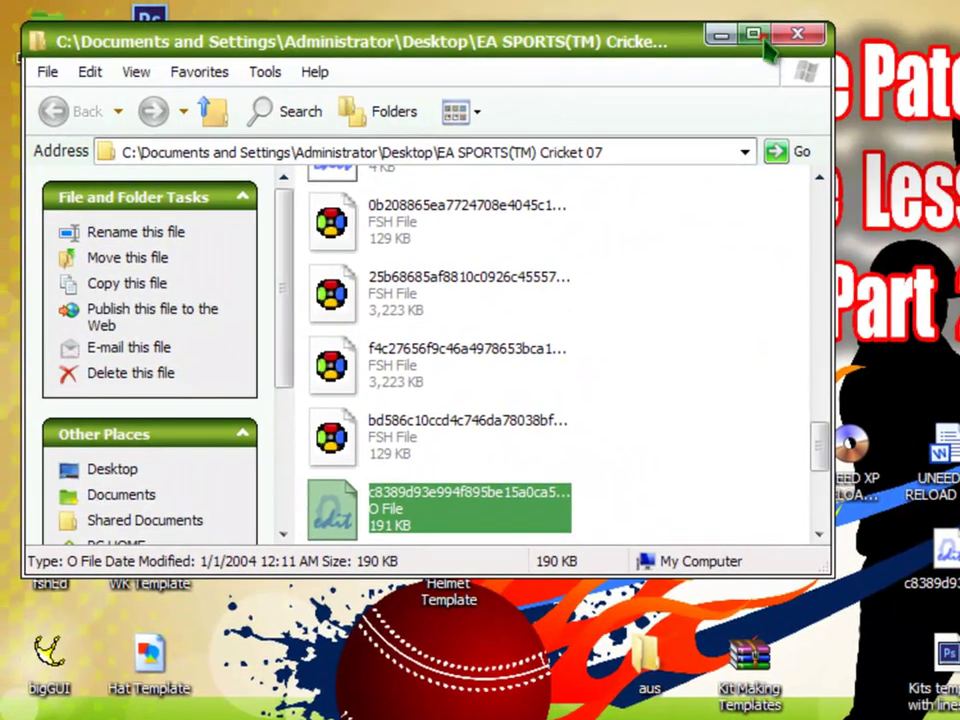
Step: Maximize the game folder window, launch Cricket07 and open the system volume control while the game loads
{"action": "left_click", "coordinate": [444, 0]}
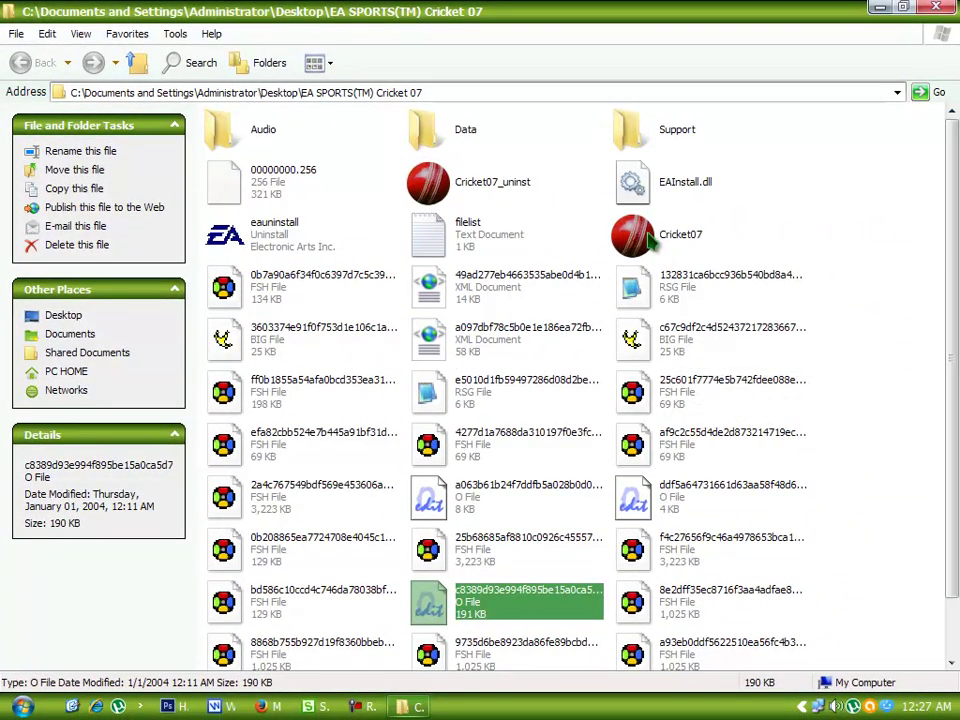
{"action": "double_click", "coordinate": [634, 236]}
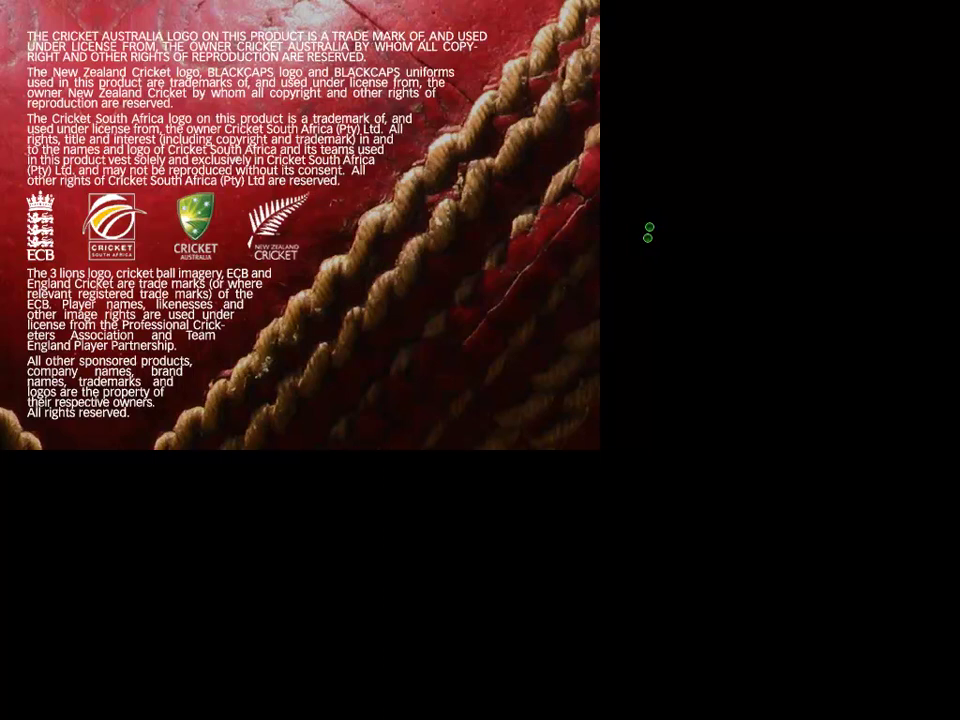
{"action": "key", "text": "super"}
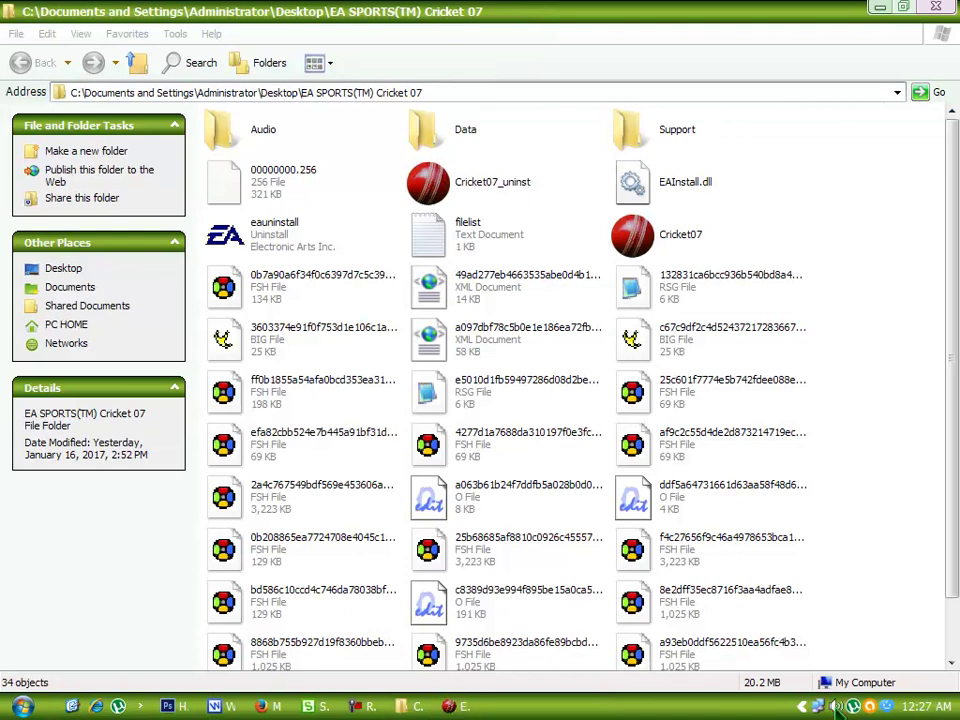
{"action": "left_click", "coordinate": [836, 706]}
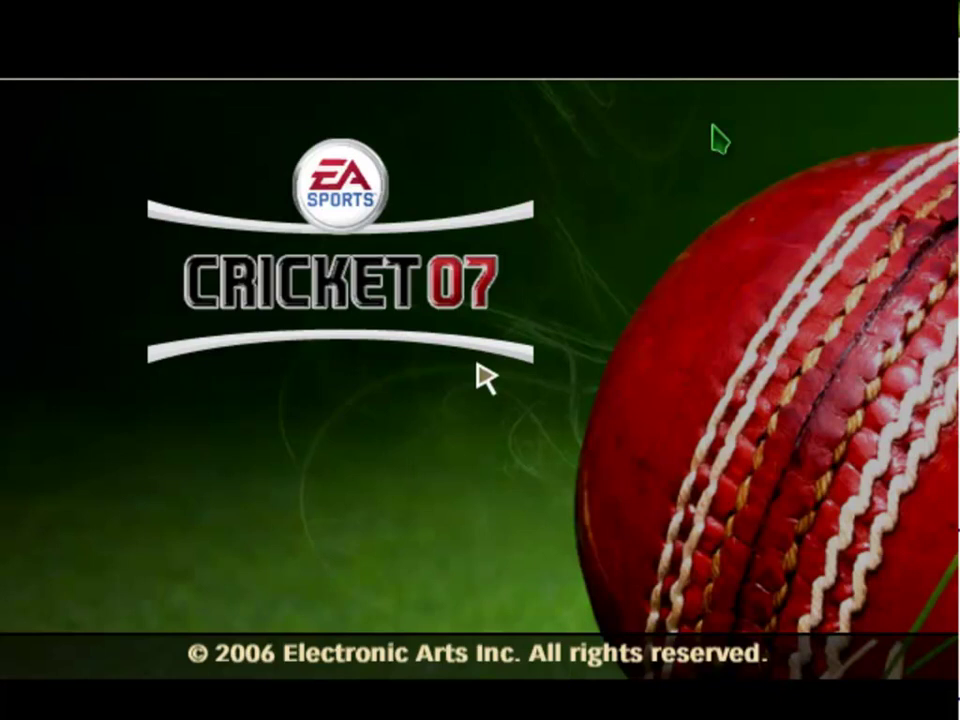
Step: Continue without saving the profile and choose the One Day Domestic Series under domestic Australian Cricket
{"action": "left_click", "coordinate": [485, 378]}
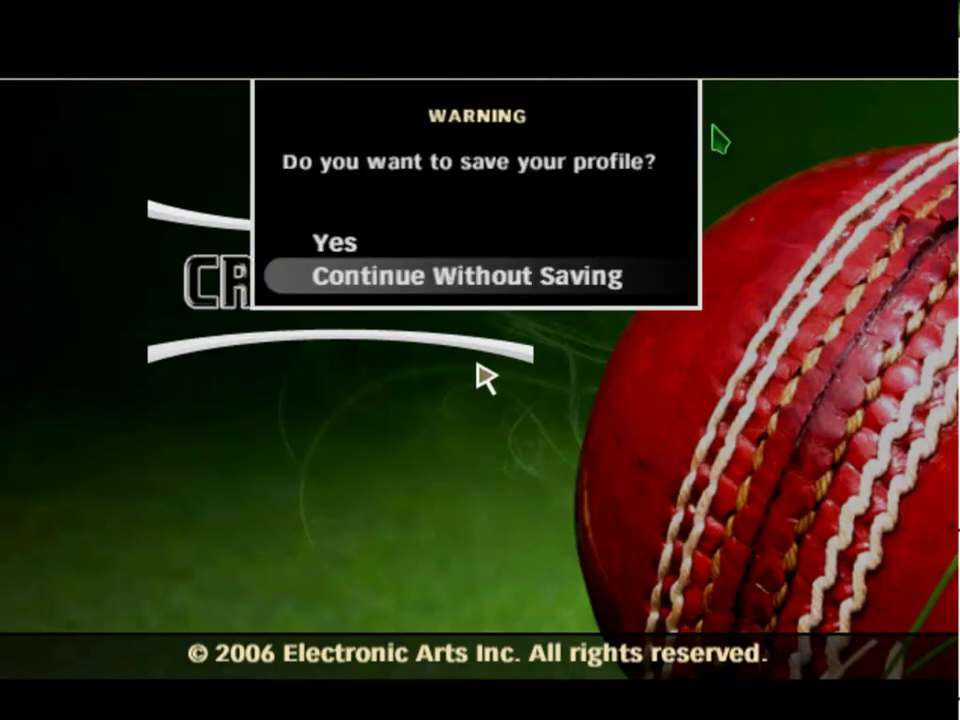
{"action": "key", "text": "Return"}
{"action": "key", "text": "Down"}
{"action": "key", "text": "Return"}
{"action": "key", "text": "Down"}
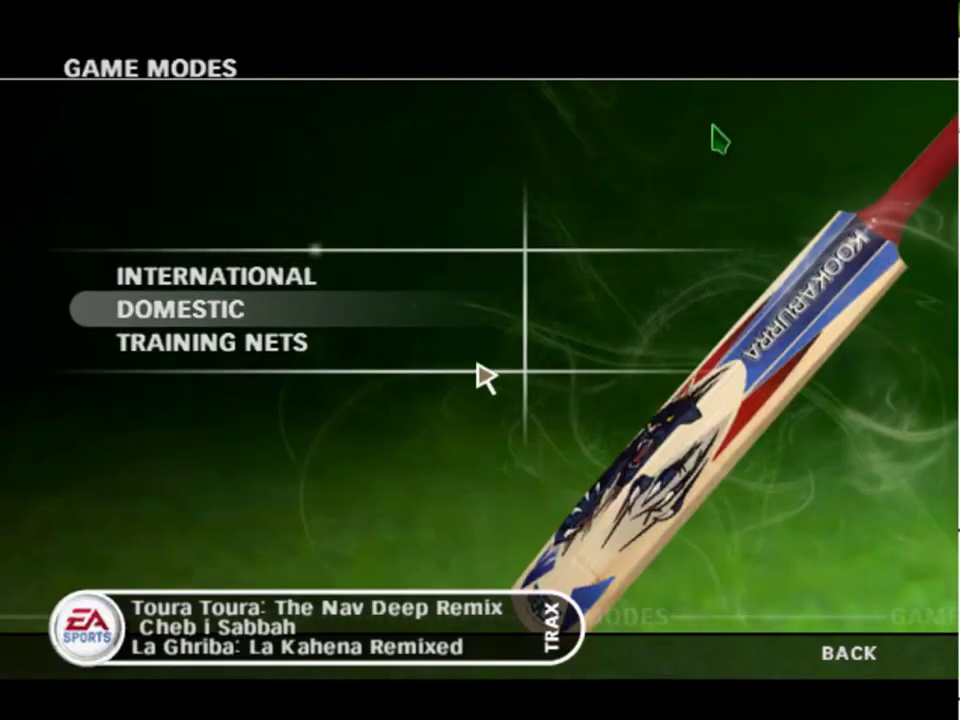
{"action": "key", "text": "Return"}
{"action": "key", "text": "Return"}
{"action": "key", "text": "Down"}
{"action": "key", "text": "Down"}
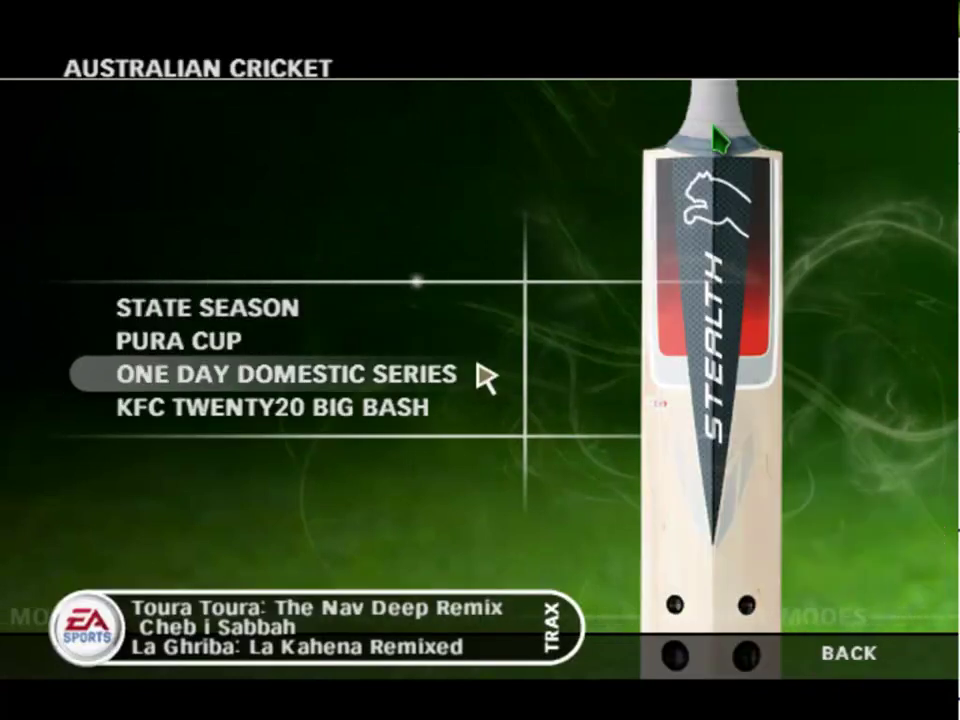
{"action": "key", "text": "Return"}
Step: Accept the series settings with the 2006/07 schedule and 50 overs, and select Australia as the user team against Pakistan
{"action": "key", "text": "Right"}
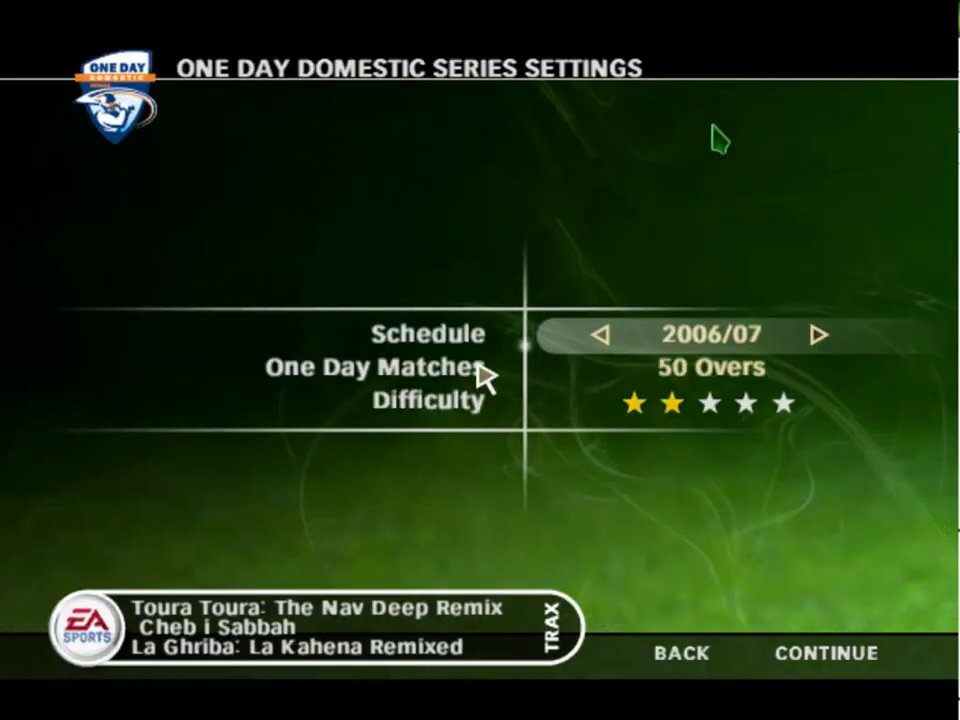
{"action": "key", "text": "Return"}
{"action": "key", "text": "Right"}
{"action": "key", "text": "Return"}
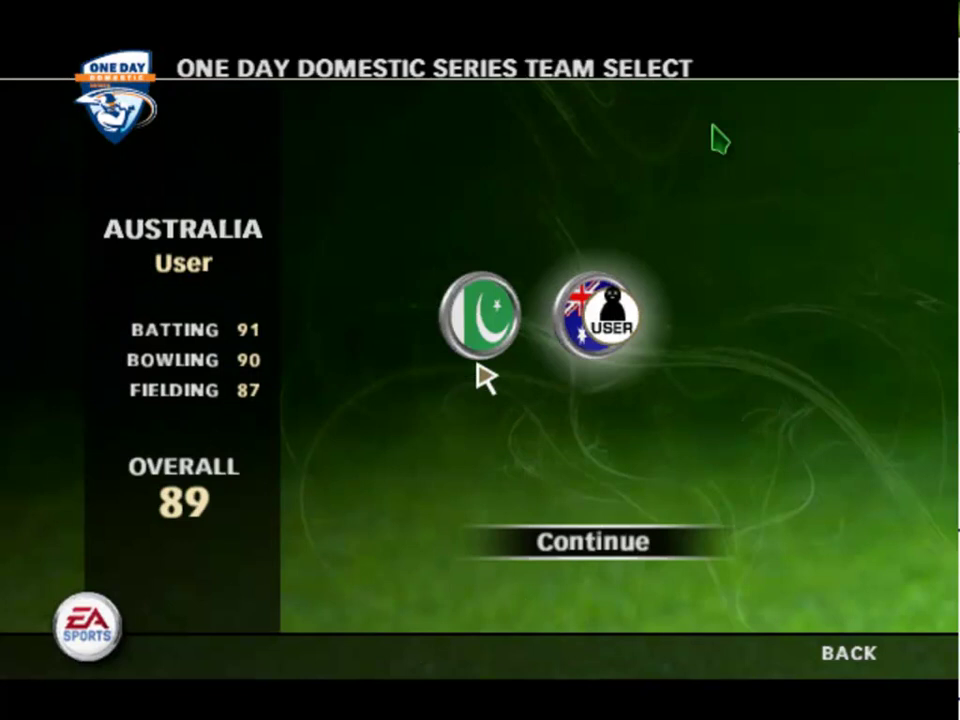
{"action": "key", "text": "Left"}
{"action": "key", "text": "Return"}
{"action": "key", "text": "Return"}
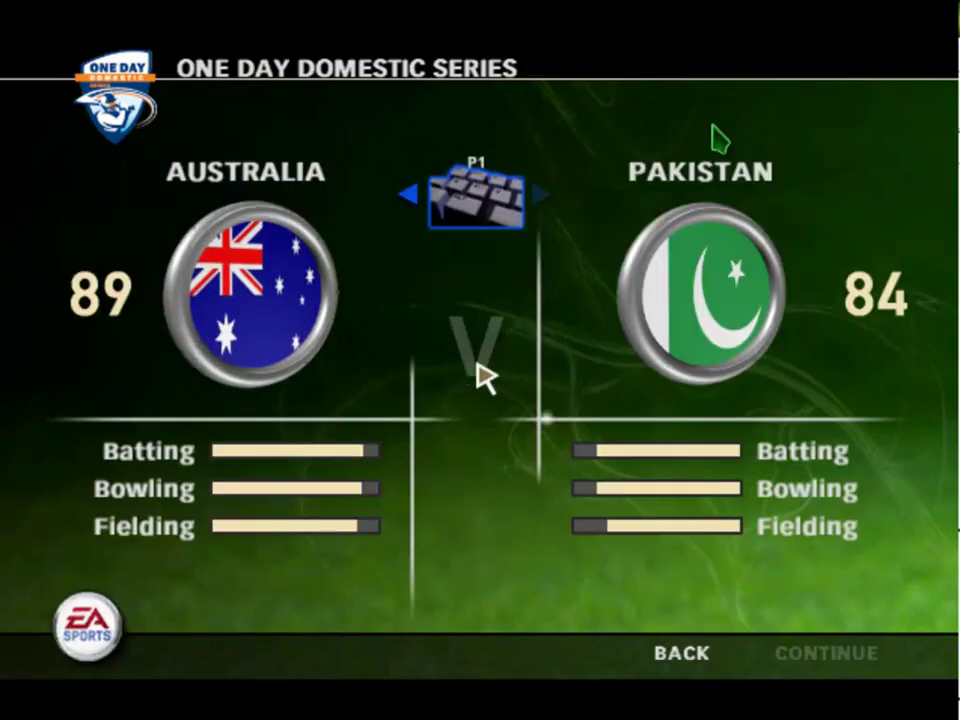
Step: Assign the player one keyboard to Australia and start the match
{"action": "key", "text": "Left"}
{"action": "key", "text": "Return"}
{"action": "key", "text": "Return"}
{"action": "key", "text": "Return"}
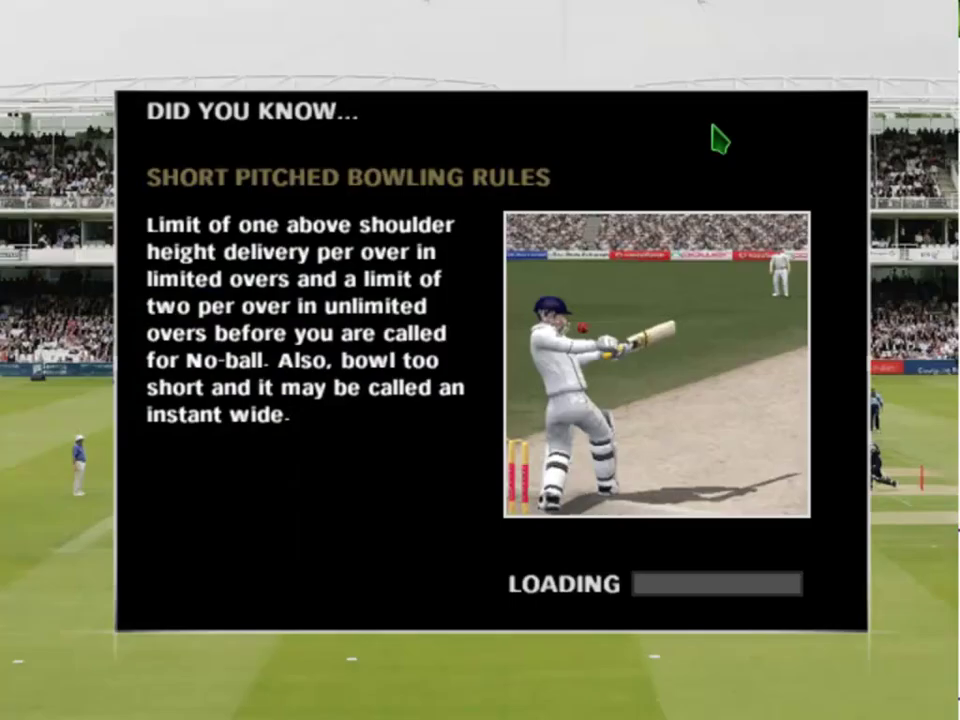